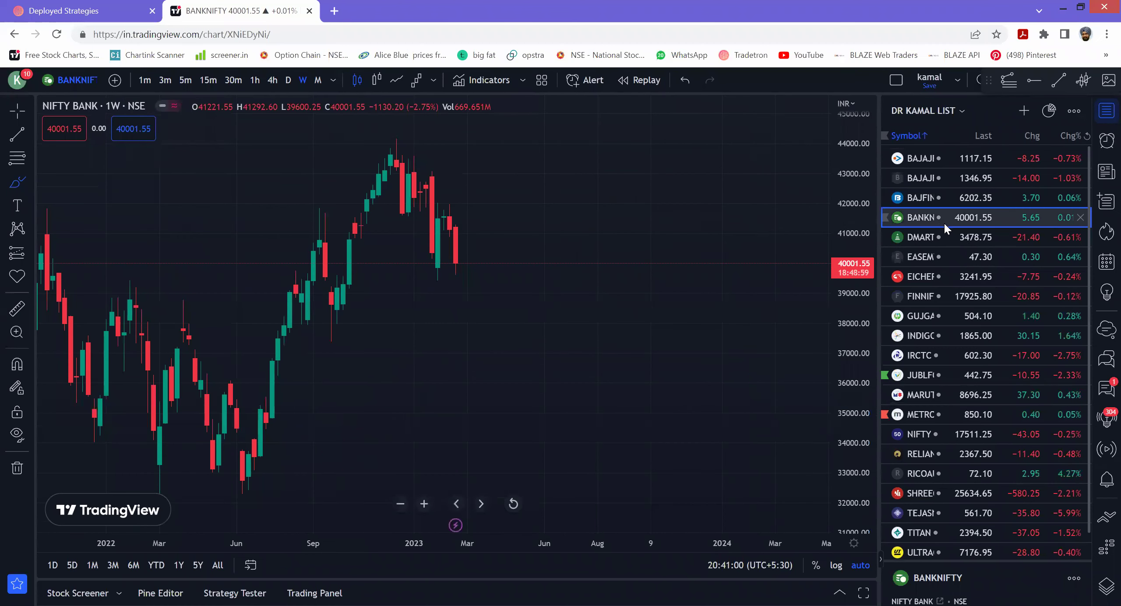
- Sketch a freehand line on the BANKNIFTY chart and pan back through earlier history
{"action": "left_click_drag", "start_coordinate": [553, 379], "coordinate": [680, 384]}
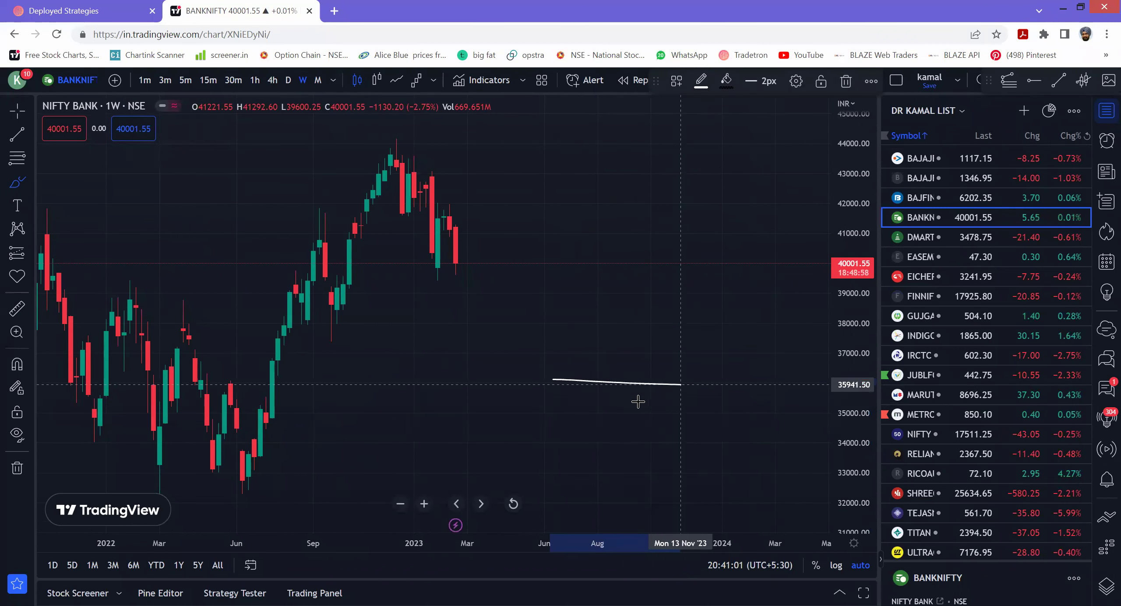
{"action": "right_click", "coordinate": [630, 287]}
{"action": "left_click_drag", "start_coordinate": [422, 391], "coordinate": [631, 391]}
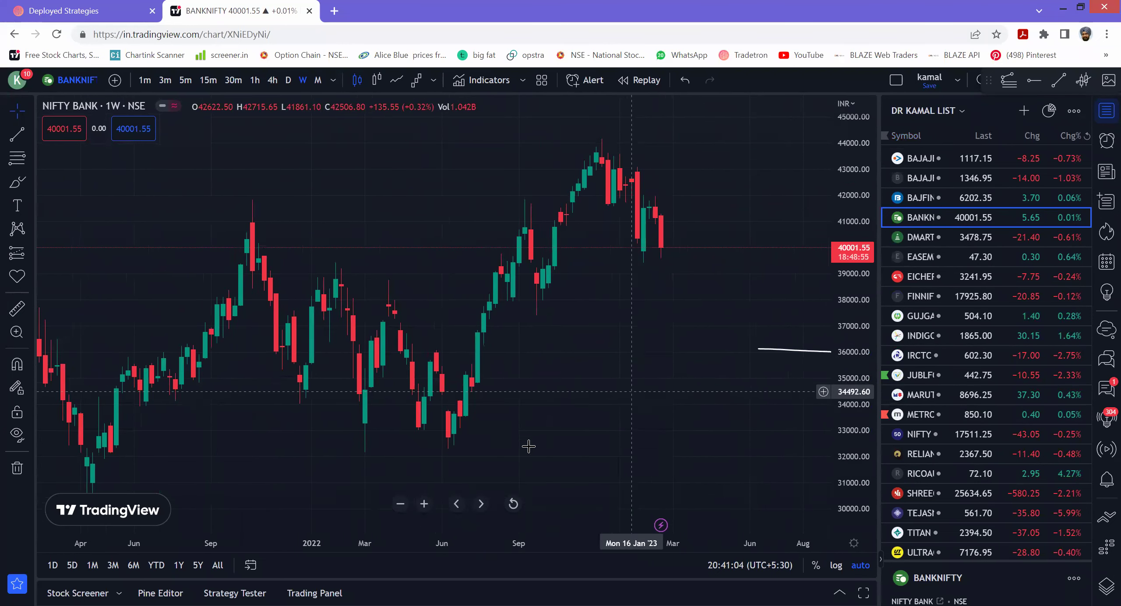
- Show the chart as 5-minute bars with the view reset, then move to the Tradetron tab
{"action": "left_click", "coordinate": [186, 80]}
{"action": "right_click", "coordinate": [540, 321]}
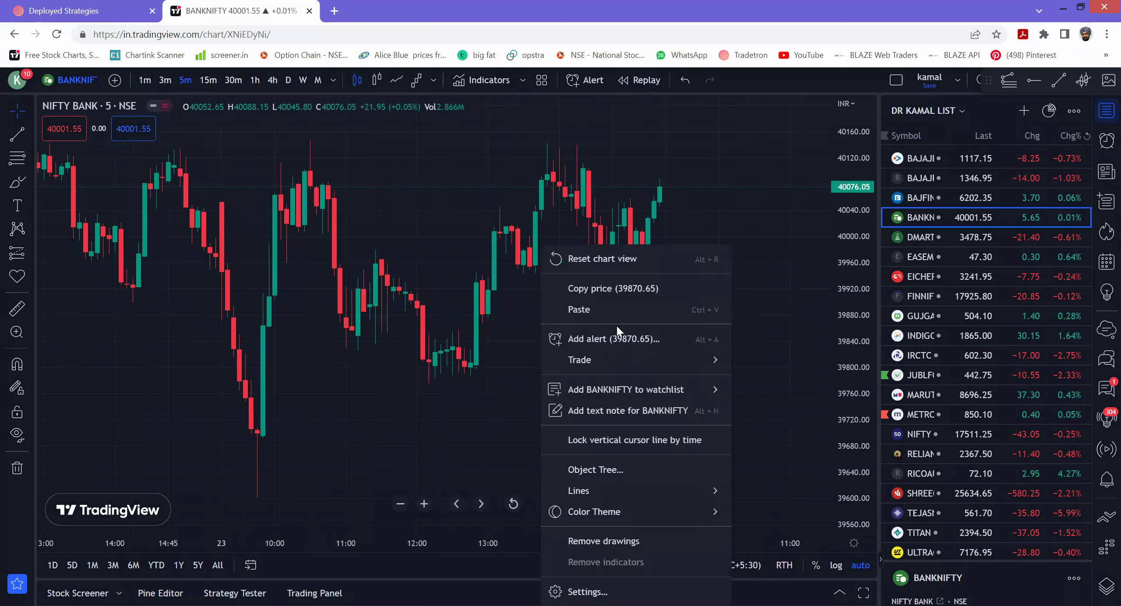
{"action": "key", "text": "alt+r"}
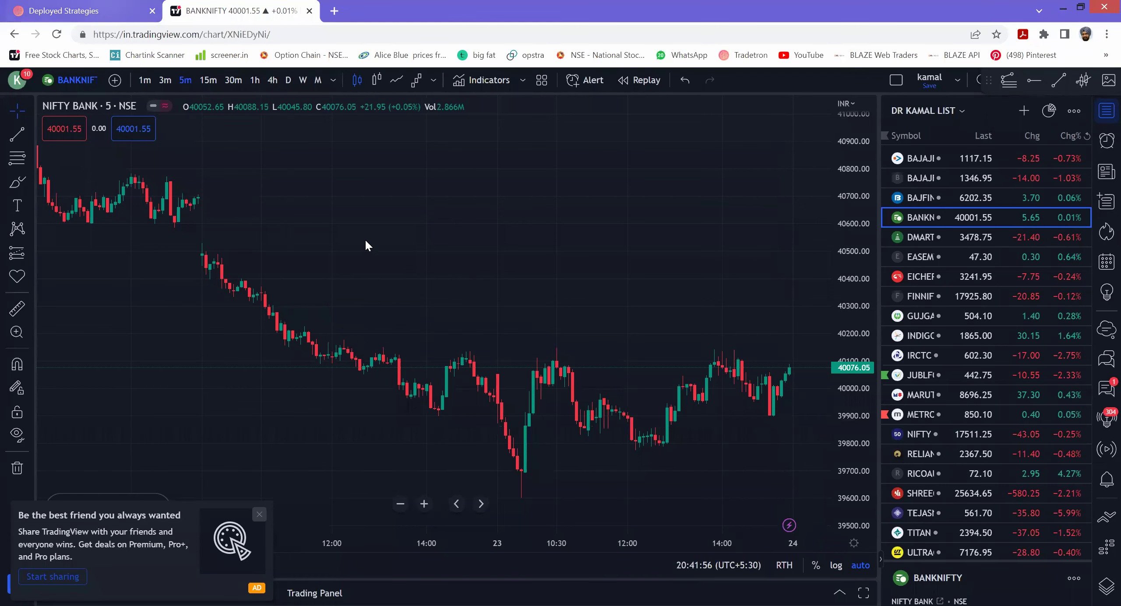
{"action": "left_click", "coordinate": [86, 11]}
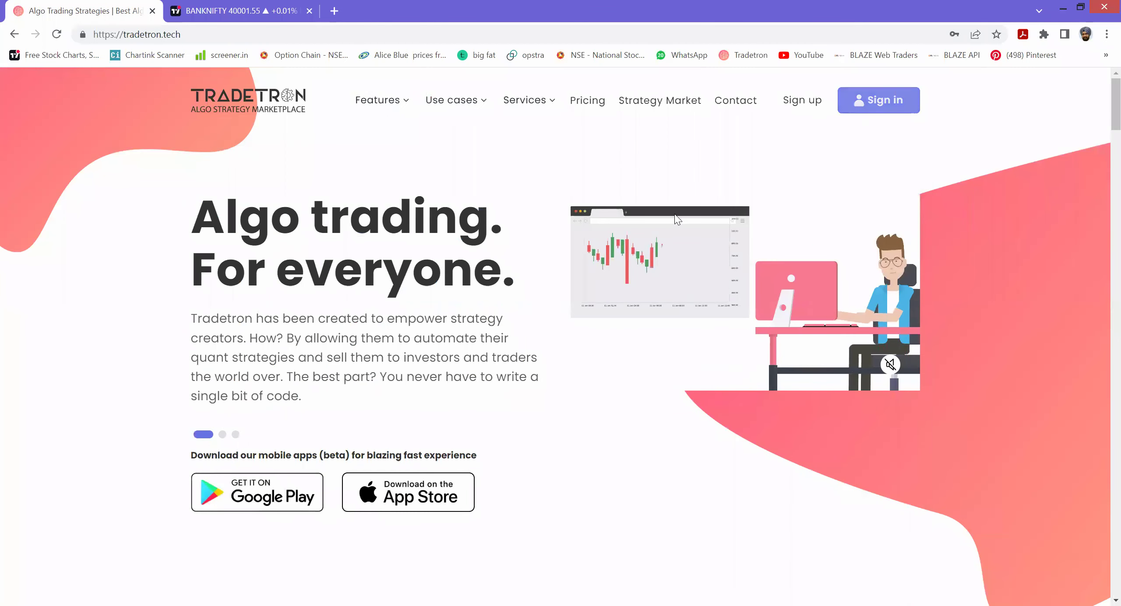
- Open the Tradetron sign-in form and enter the account e-mail and password
{"action": "left_click", "coordinate": [872, 104]}
{"action": "left_click", "coordinate": [546, 217]}
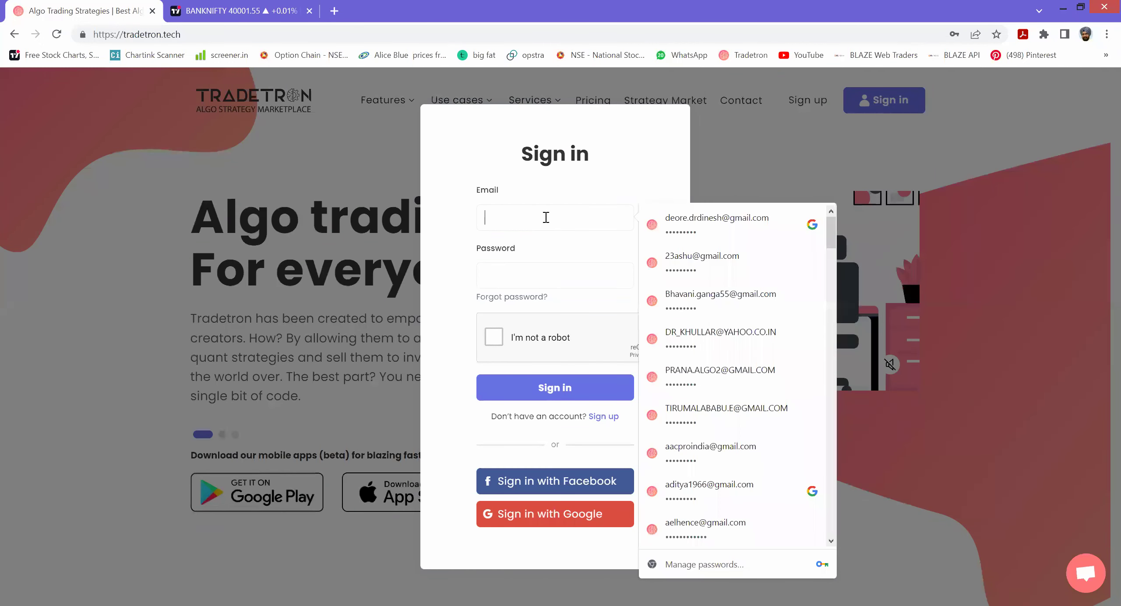
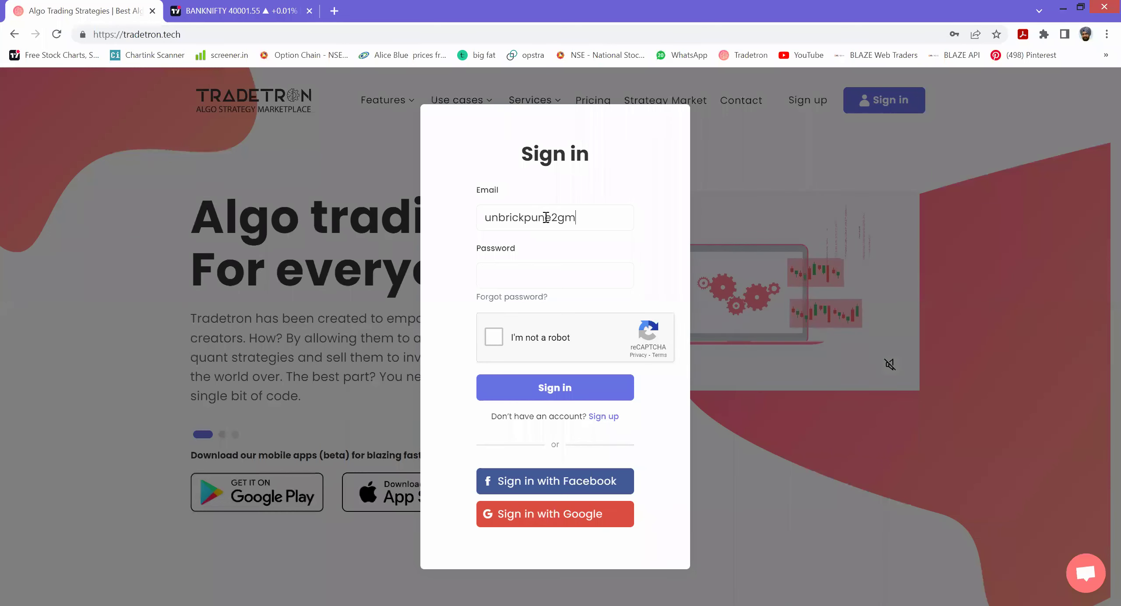
{"action": "key", "text": "Tab"}
{"action": "type", "text": "•••••••••"}
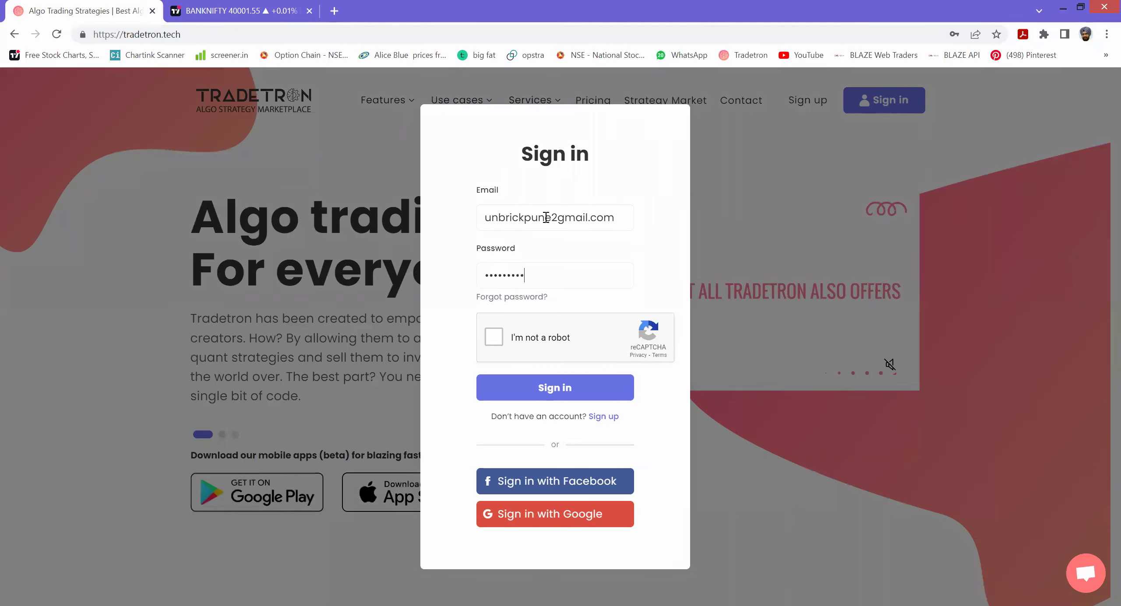
- Correct the e-mail address, tick the reCAPTCHA box and sign in
{"action": "left_click", "coordinate": [558, 218]}
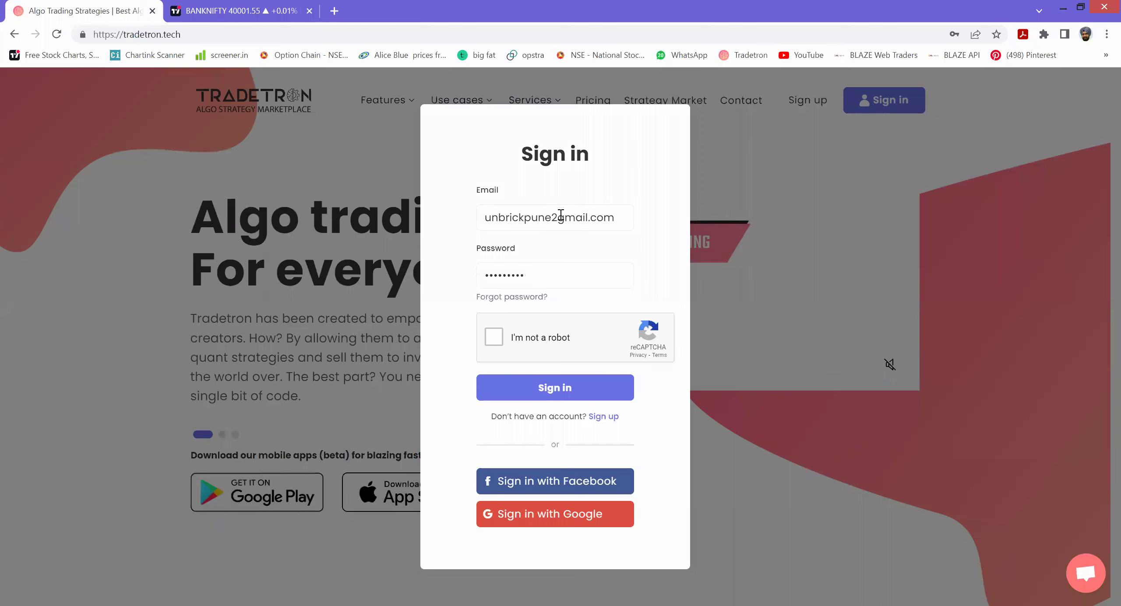
{"action": "key", "text": "BackSpace"}
{"action": "type", "text": "2"}
{"action": "key", "text": "BackSpace"}
{"action": "type", "text": "@"}
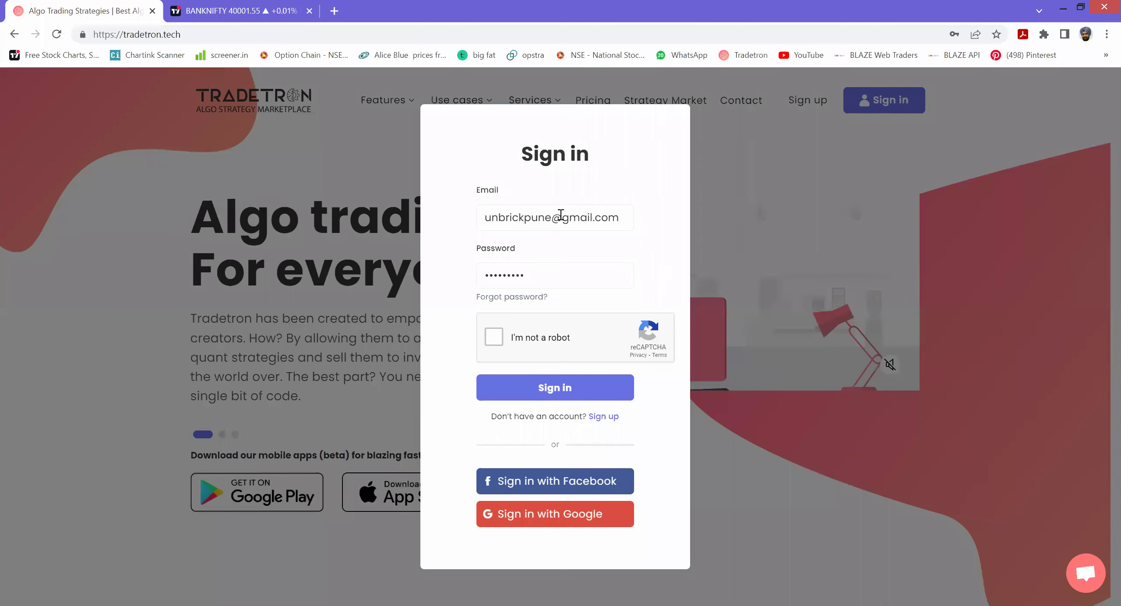
{"action": "left_click", "coordinate": [493, 336]}
{"action": "left_click", "coordinate": [543, 389]}
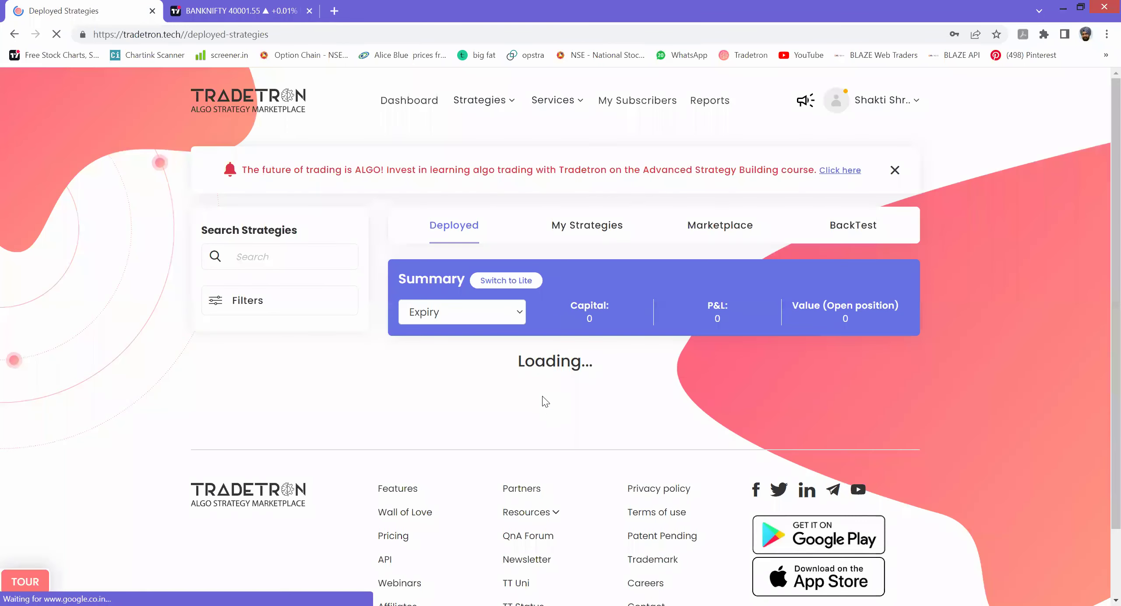
- Start a new strategy from My Strategies and focus its name field
{"action": "left_click", "coordinate": [497, 104]}
{"action": "left_click", "coordinate": [453, 172]}
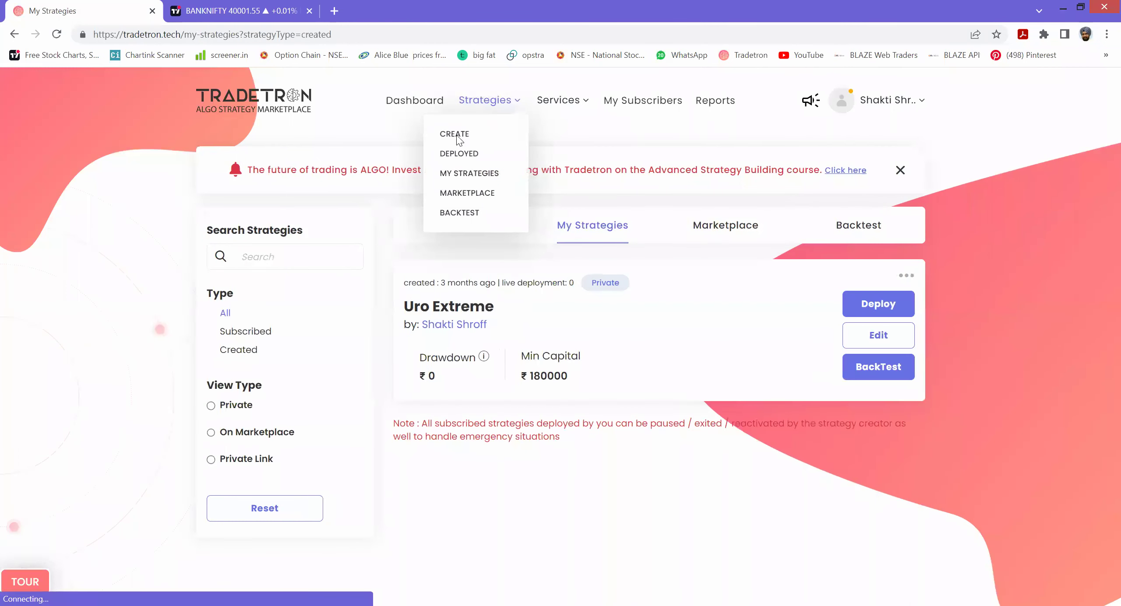
{"action": "left_click", "coordinate": [463, 132]}
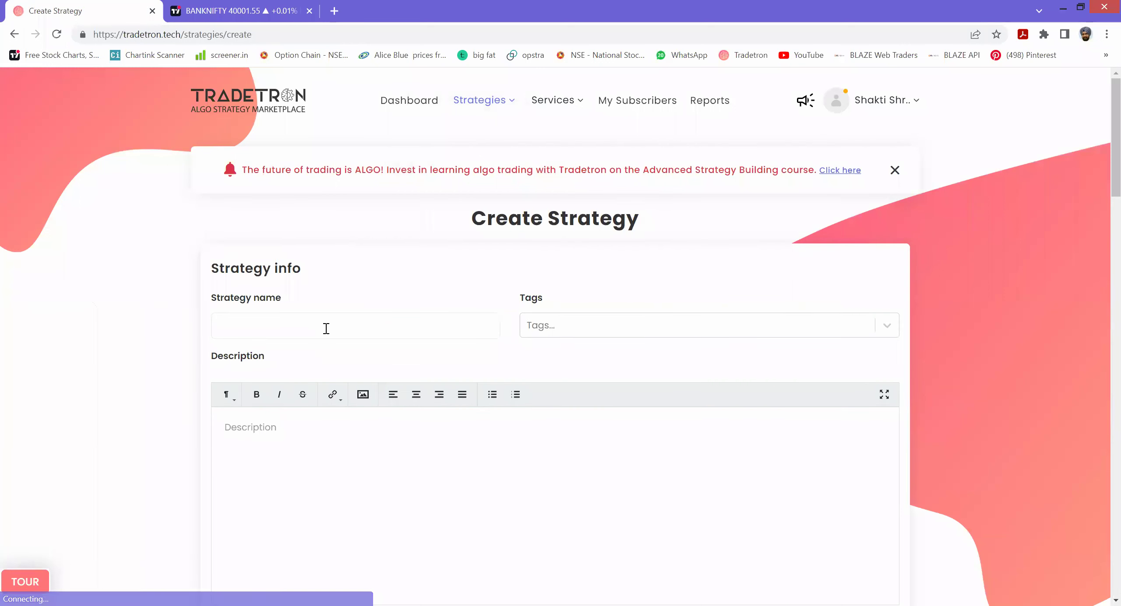
{"action": "left_click", "coordinate": [326, 329]}
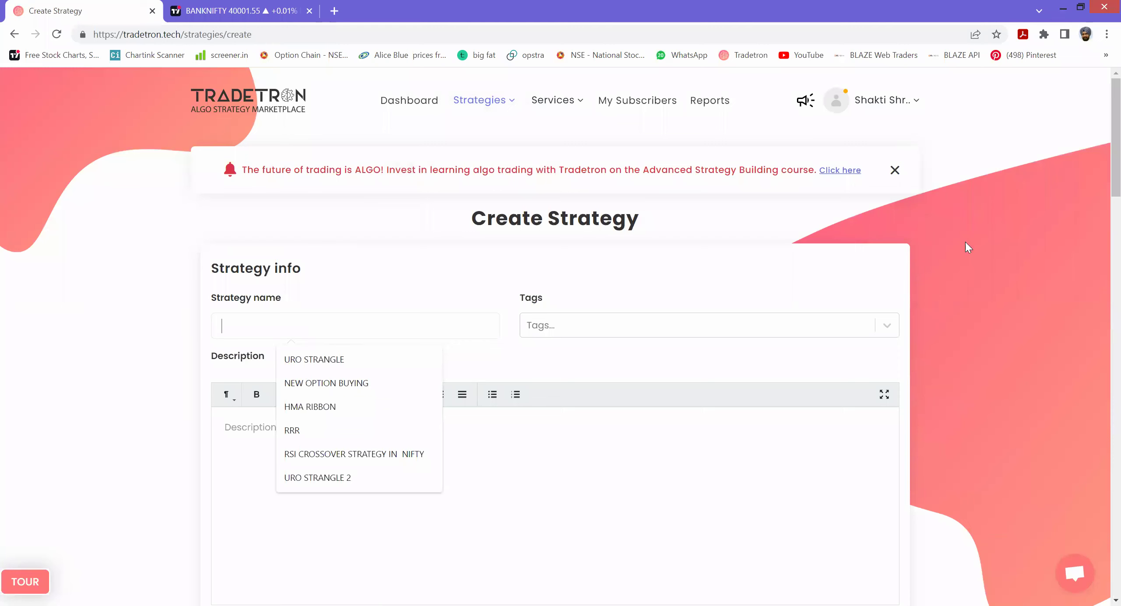
- Go back to My Strategies and open Uro Extreme for editing with its name selected
{"action": "left_click", "coordinate": [487, 103]}
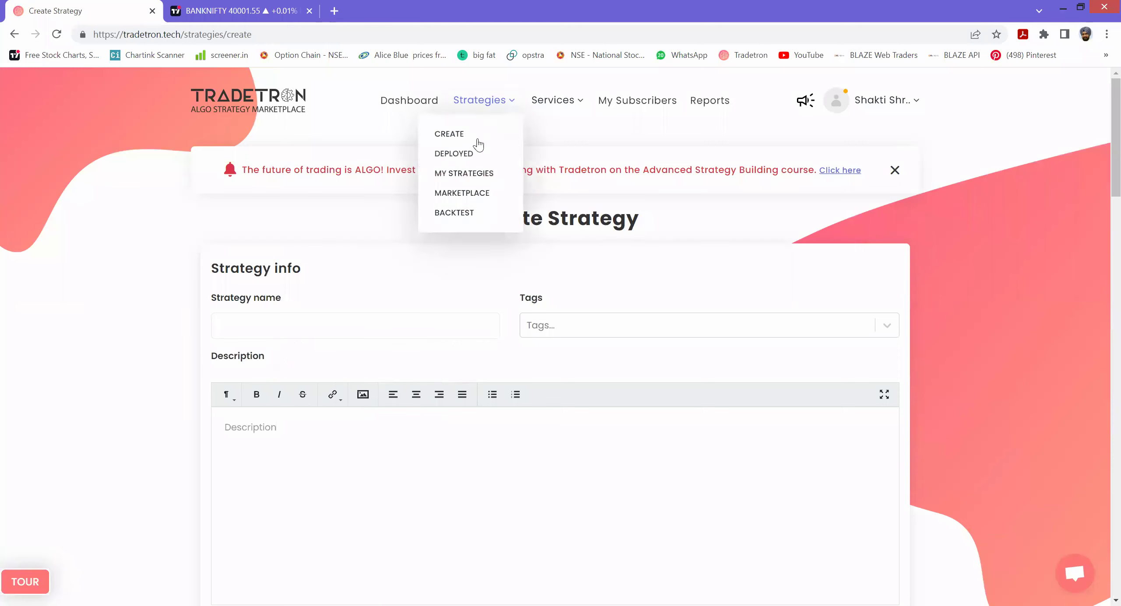
{"action": "left_click", "coordinate": [464, 173]}
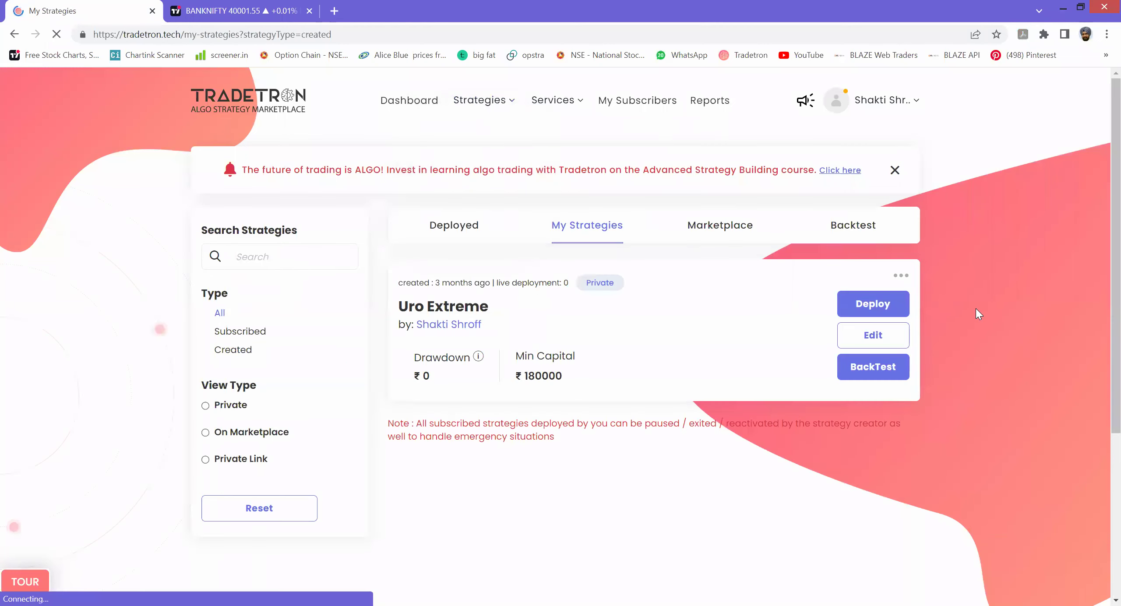
{"action": "left_click", "coordinate": [861, 339]}
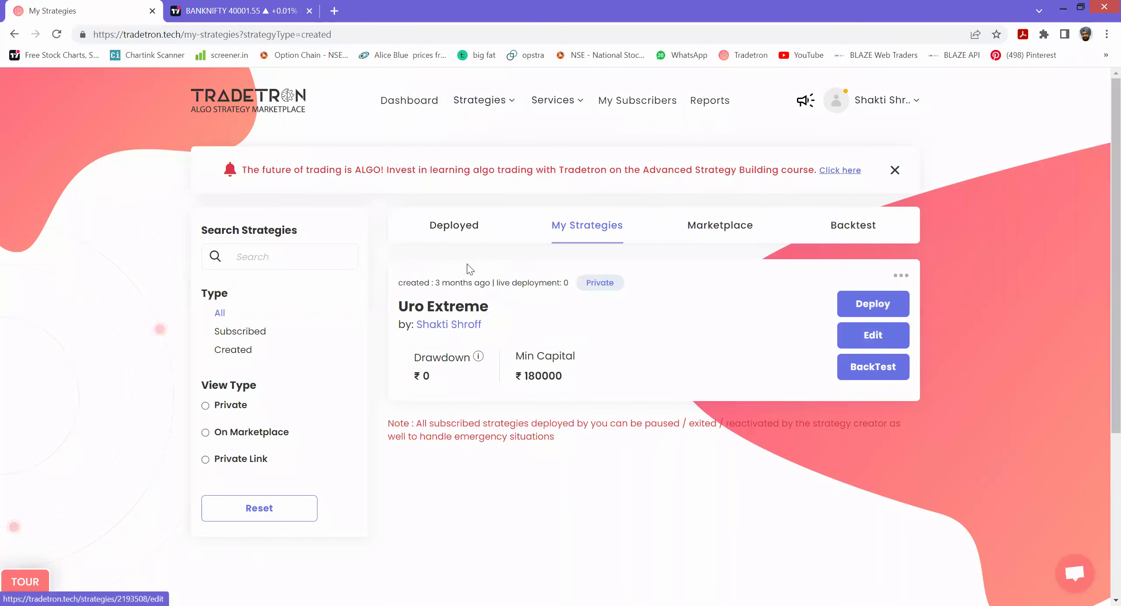
{"action": "key", "text": "ctrl+a"}
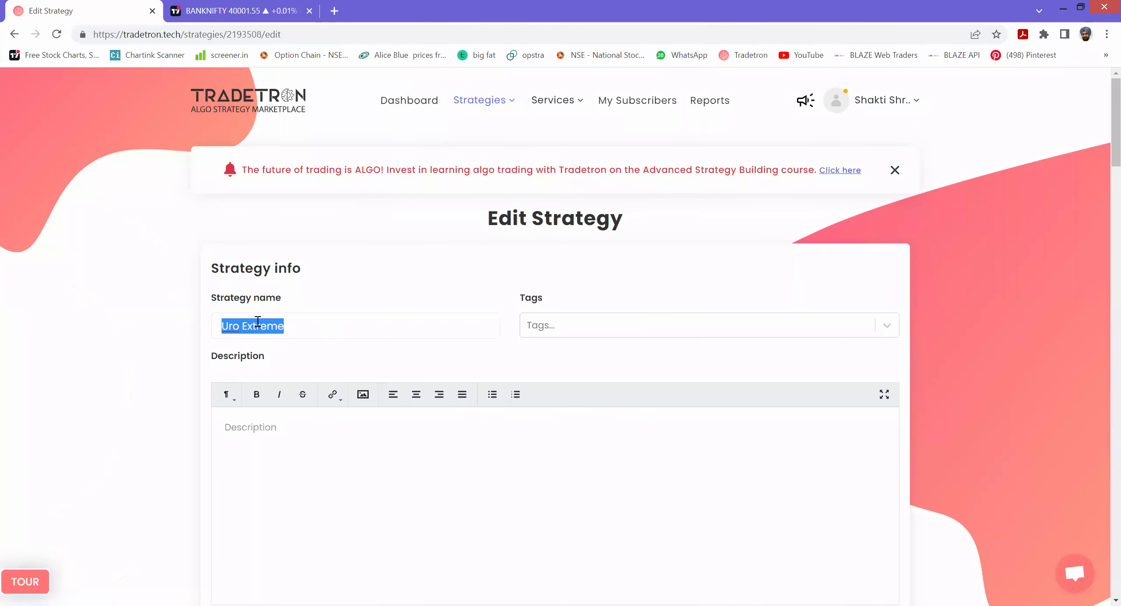
- Enter 'apacchhe part mi' as the name and delete Set 1's CE and PE sell legs
{"action": "type", "text": "a"}
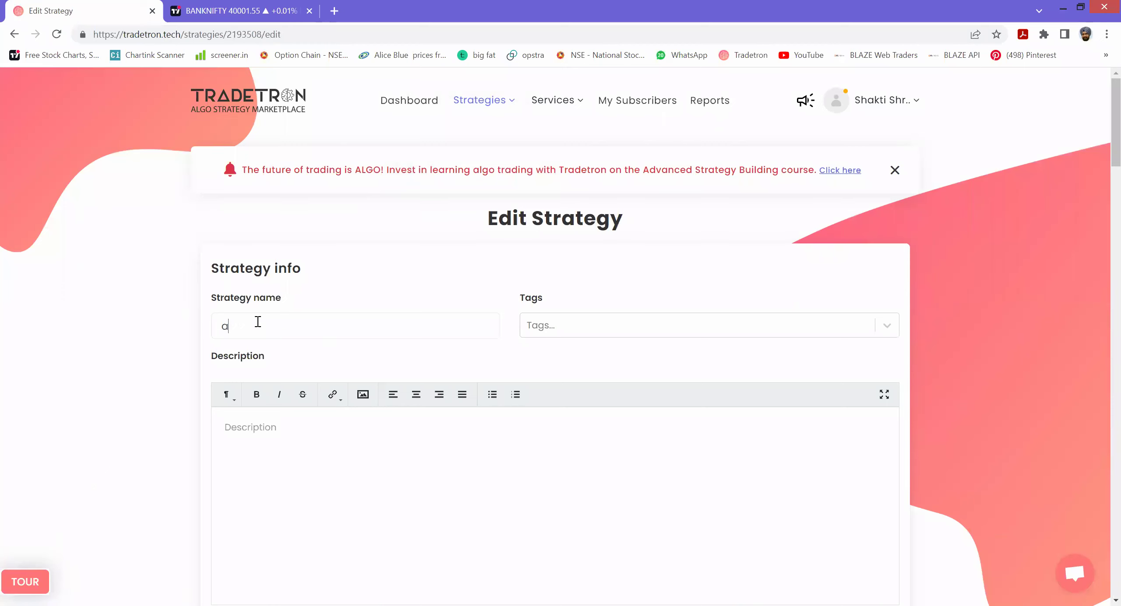
{"action": "type", "text": "pacchhe part mi"}
{"action": "scroll", "coordinate": [289, 357], "scroll_direction": "down", "scroll_amount": 5}
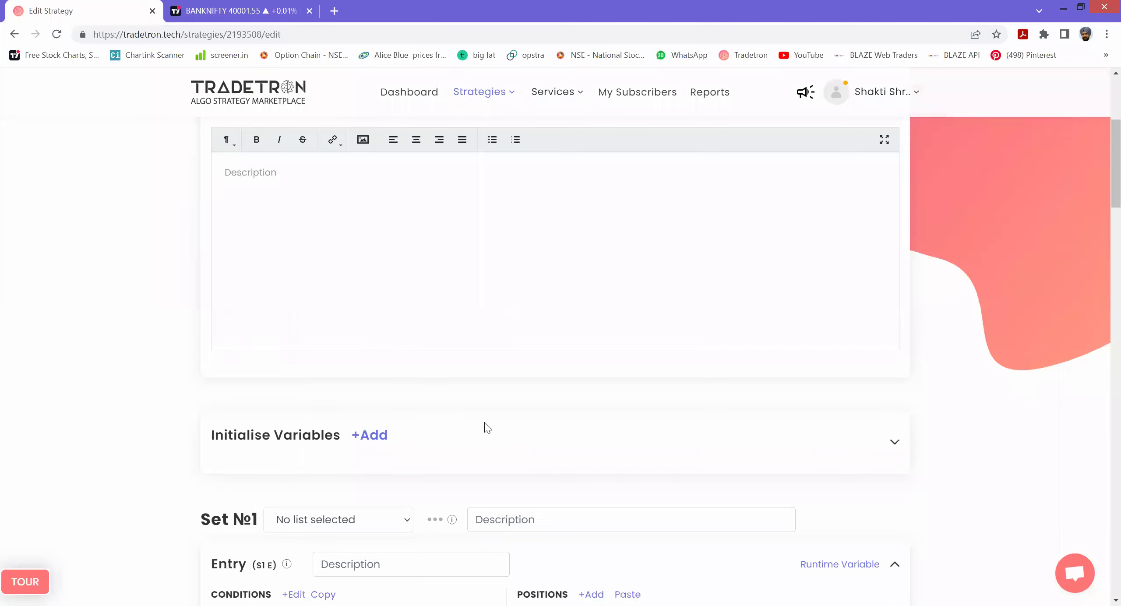
{"action": "scroll", "coordinate": [486, 426], "scroll_direction": "down", "scroll_amount": 5}
{"action": "left_click", "coordinate": [557, 506]}
{"action": "scroll", "coordinate": [556, 350], "scroll_direction": "down", "scroll_amount": 5}
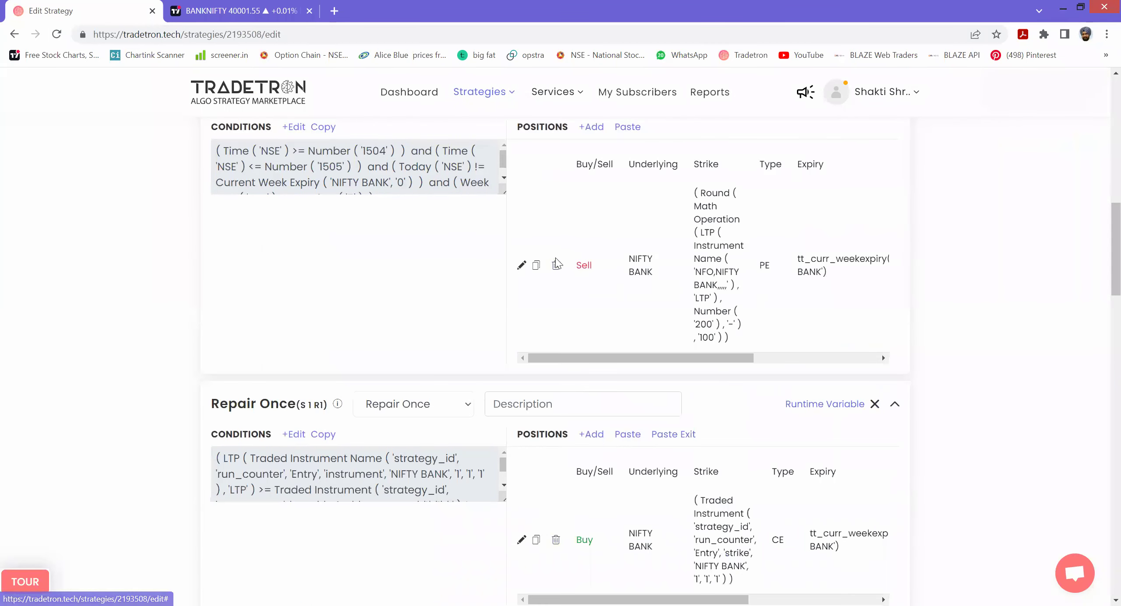
{"action": "left_click", "coordinate": [556, 264]}
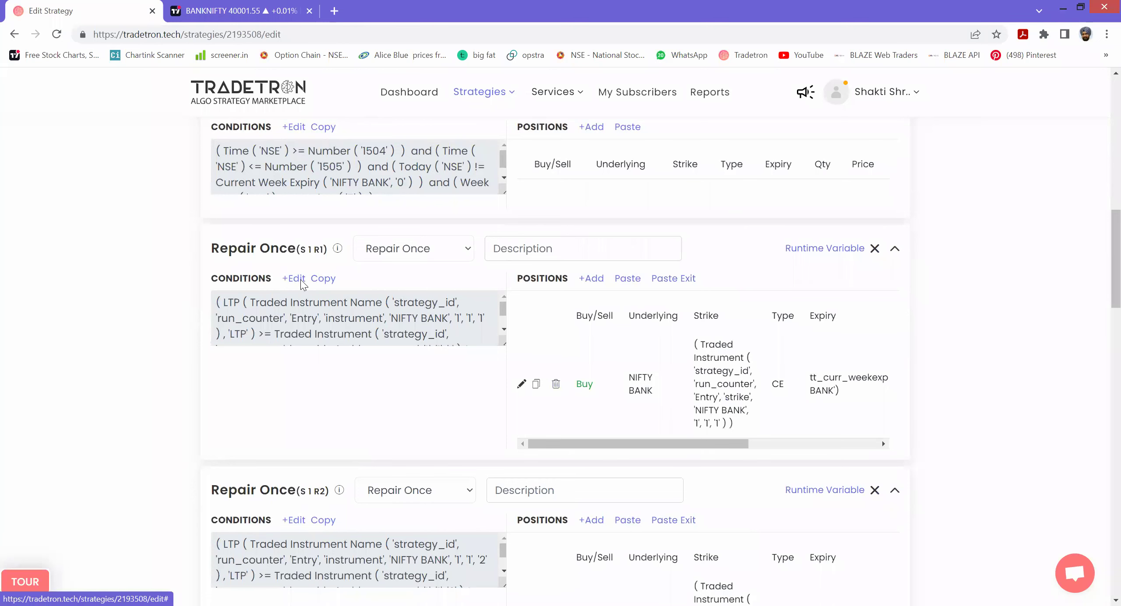
- Glance at the Repair Once condition, then delete Uro Extreme from My Strategies
{"action": "left_click", "coordinate": [301, 280]}
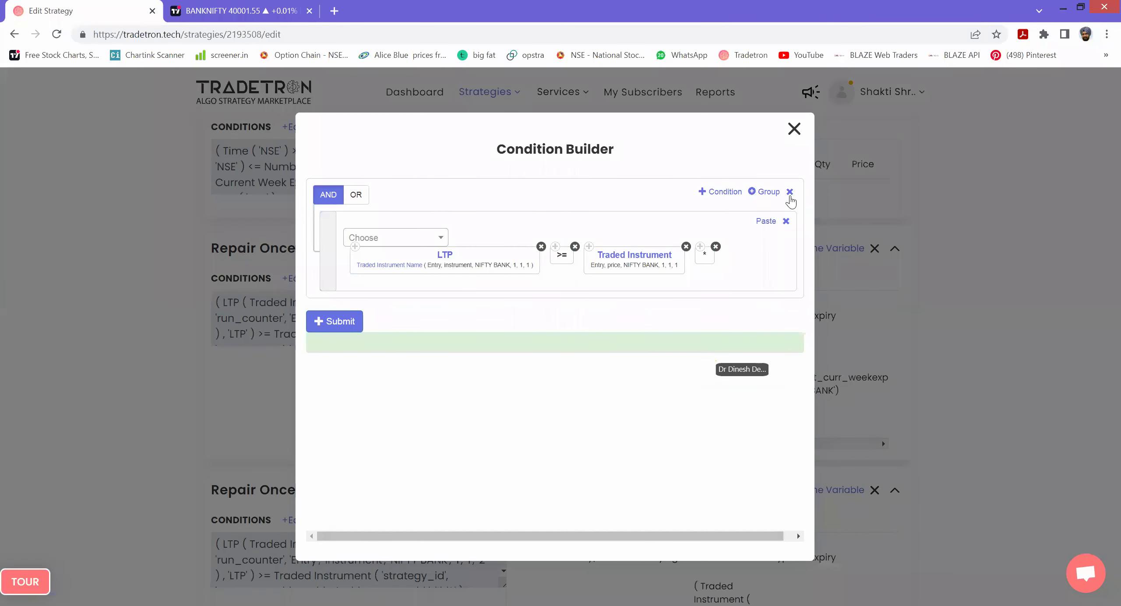
{"action": "left_click", "coordinate": [794, 128]}
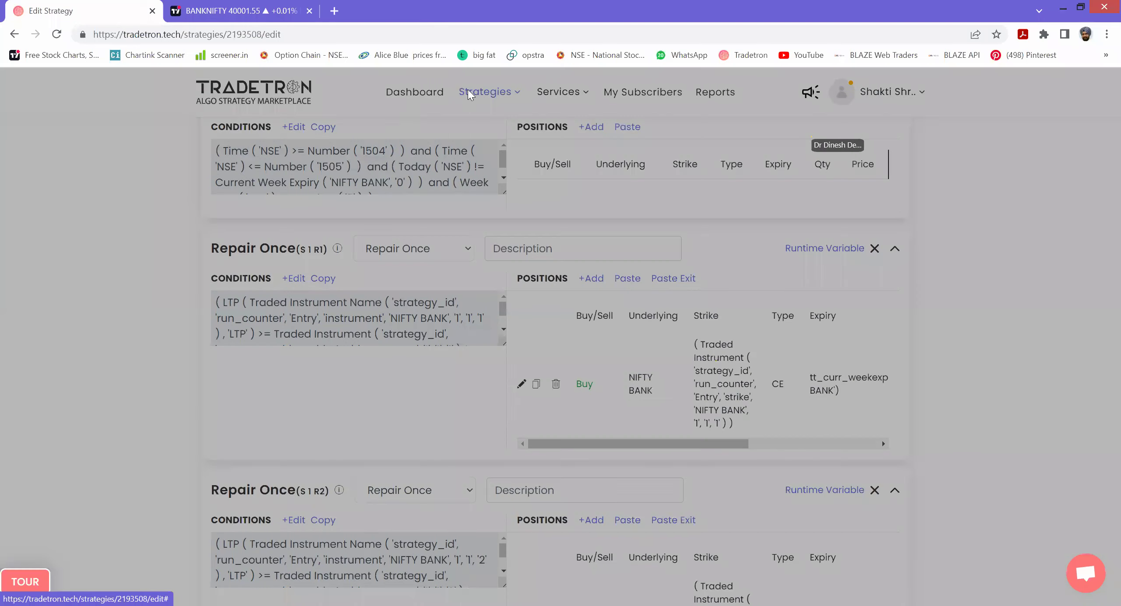
{"action": "mouse_move", "coordinate": [470, 94]}
{"action": "left_click", "coordinate": [457, 163]}
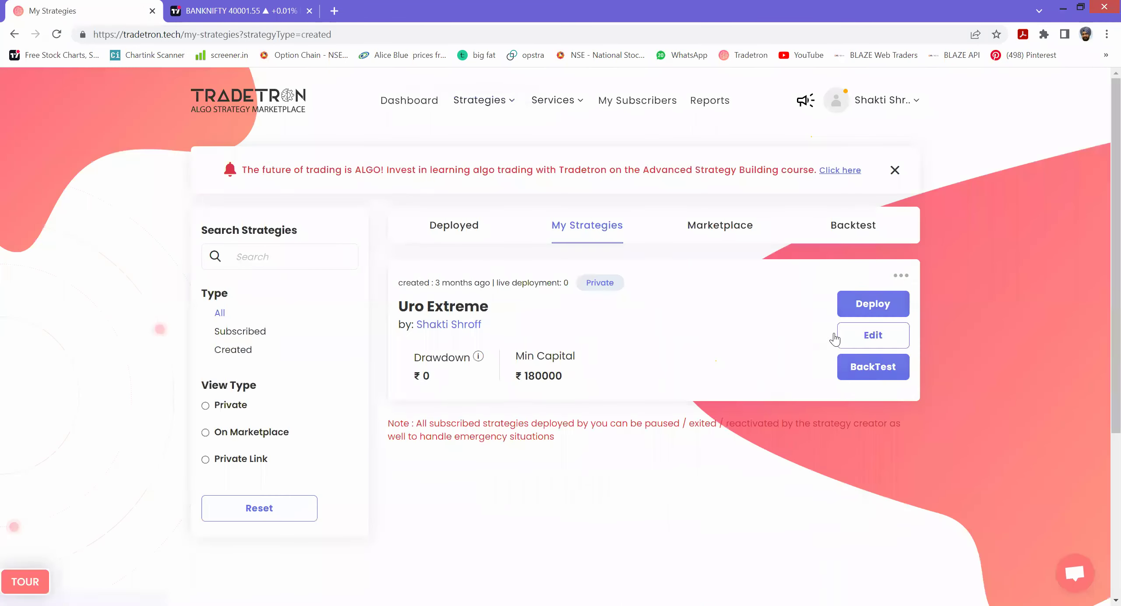
{"action": "mouse_move", "coordinate": [900, 275]}
{"action": "left_click", "coordinate": [826, 352]}
{"action": "left_click", "coordinate": [593, 440]}
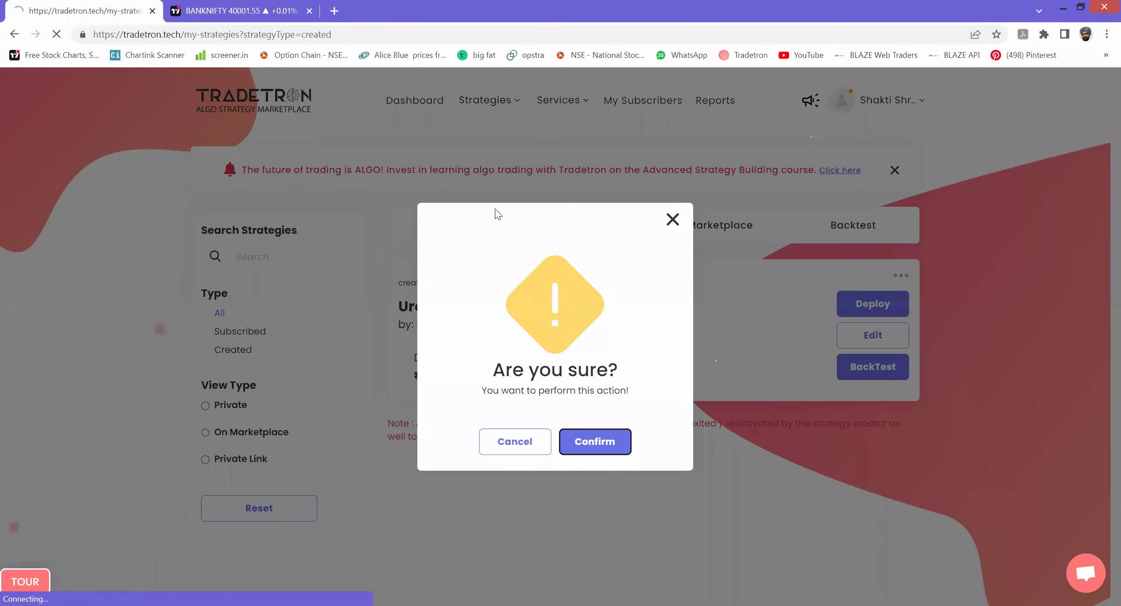
- Delete the Uro Extreme deployment from the Deployed strategies page
{"action": "left_click", "coordinate": [900, 276]}
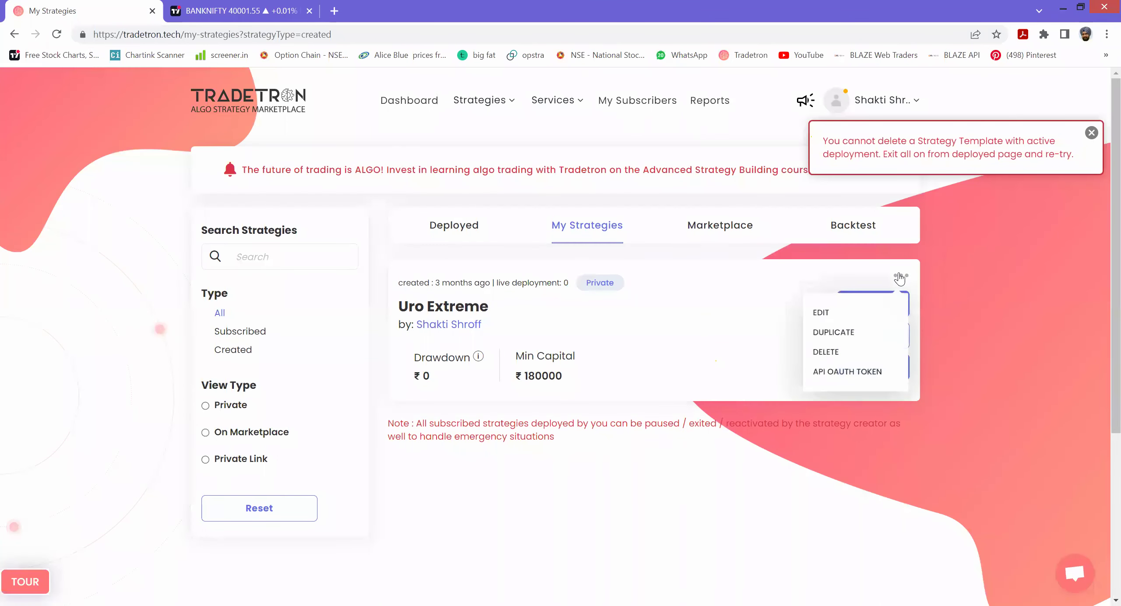
{"action": "left_click", "coordinate": [478, 104]}
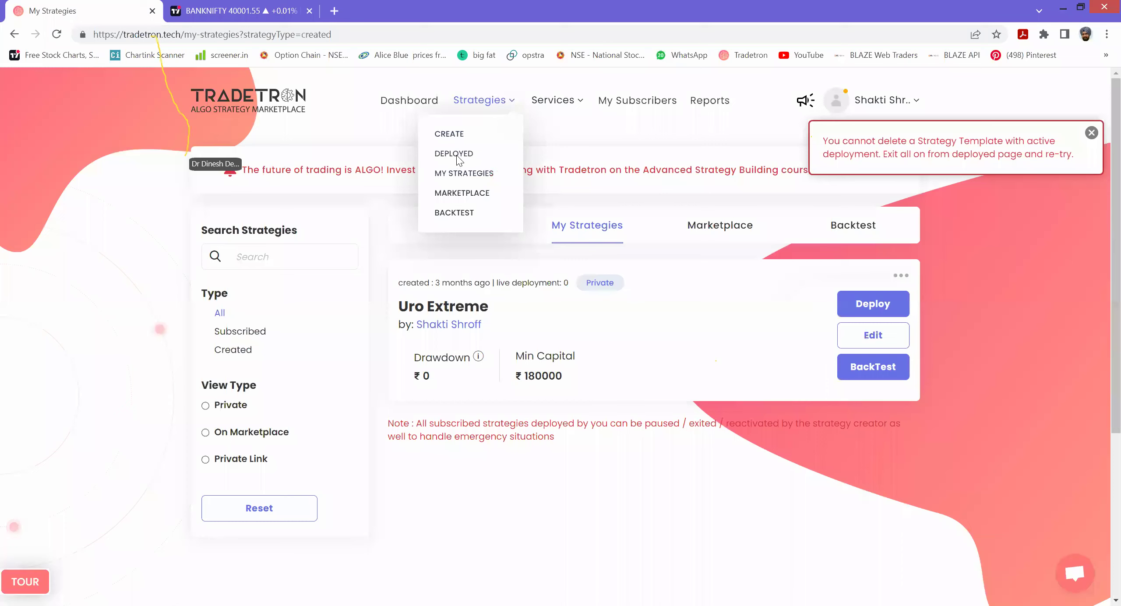
{"action": "left_click", "coordinate": [456, 156]}
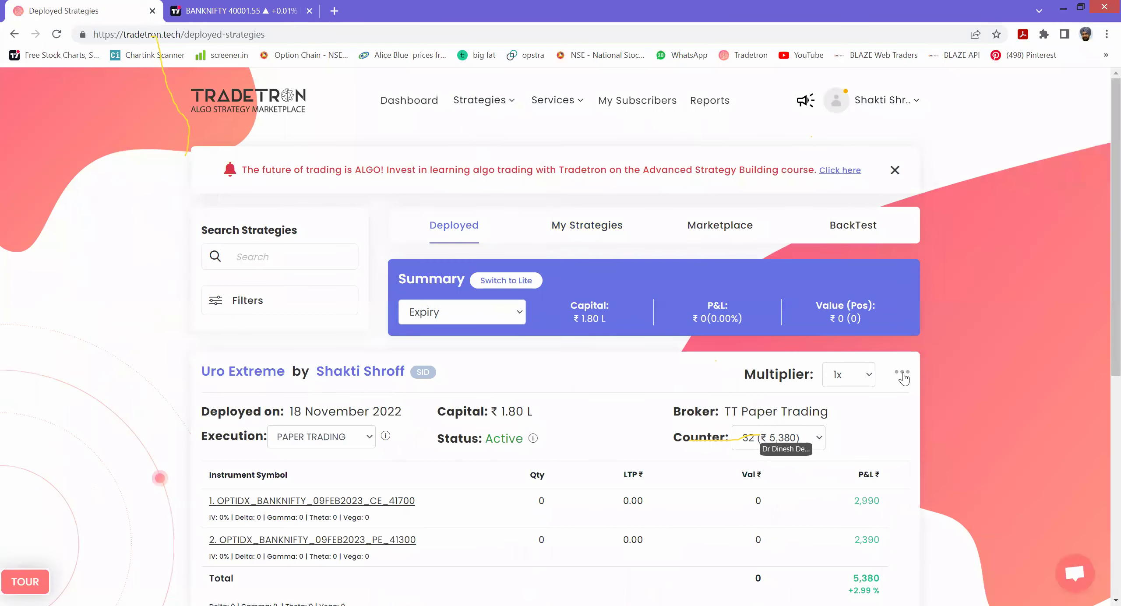
{"action": "left_click", "coordinate": [902, 373]}
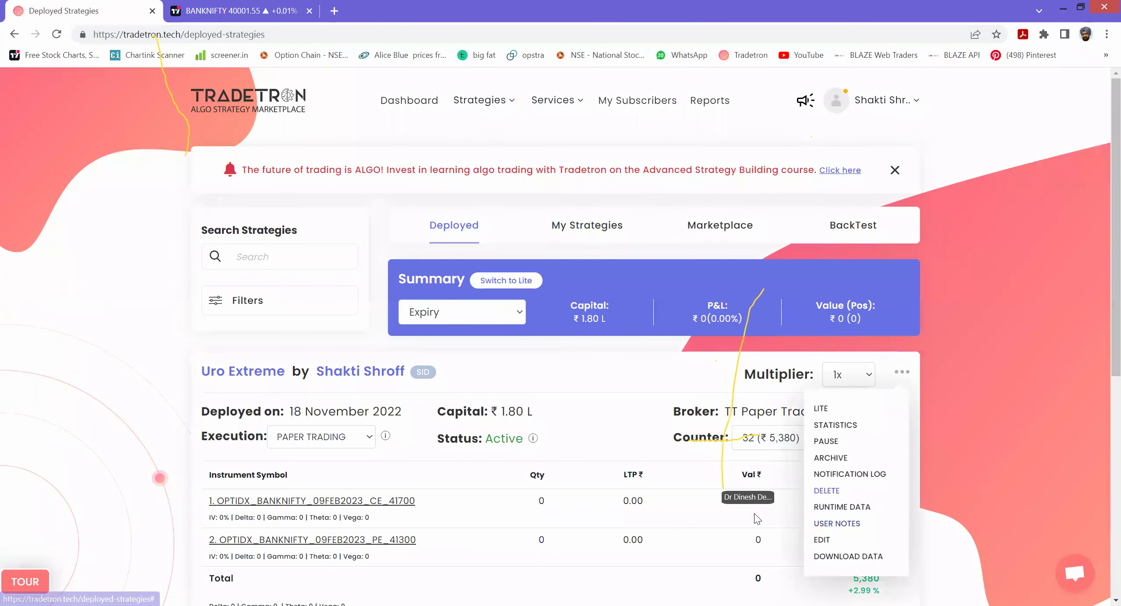
{"action": "left_click", "coordinate": [827, 490]}
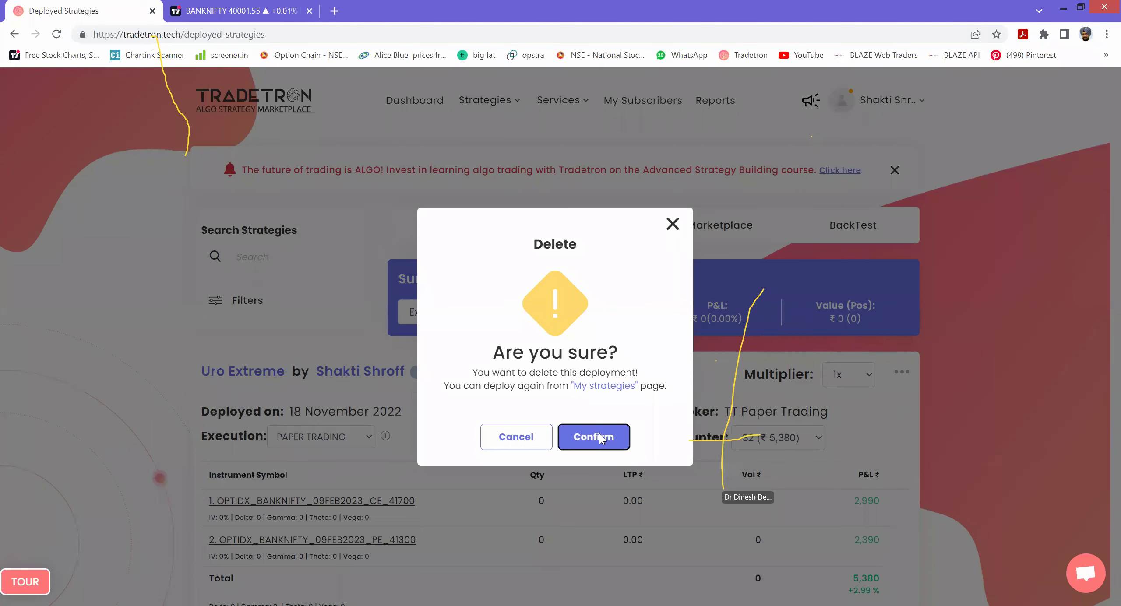
{"action": "left_click", "coordinate": [600, 437]}
{"action": "left_click", "coordinate": [548, 430]}
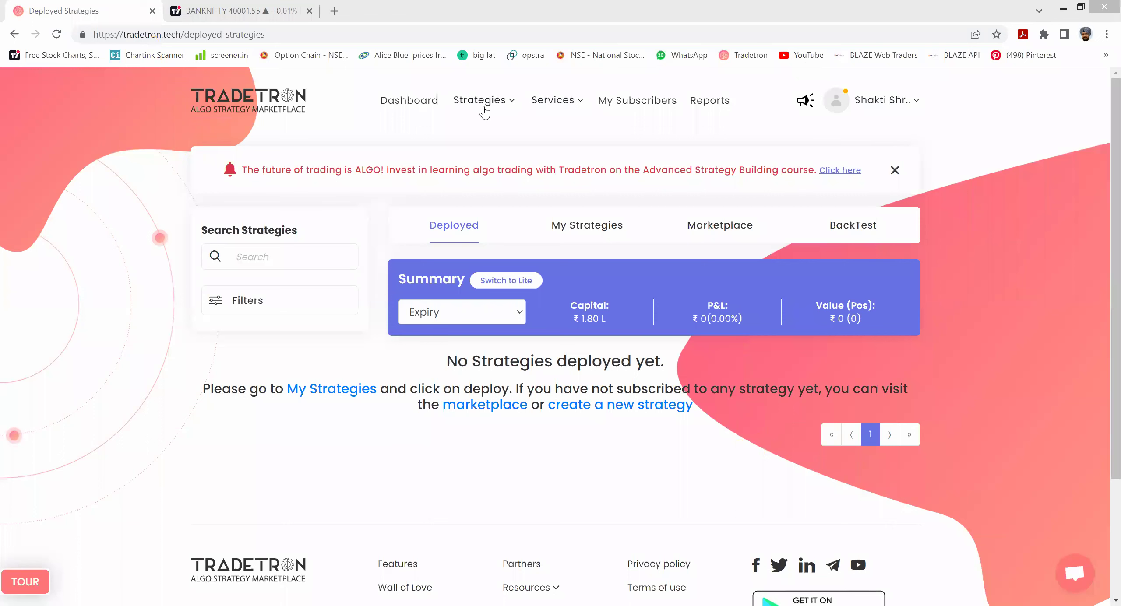
- Delete the Uro Extreme strategy template and begin creating a new strategy
{"action": "left_click", "coordinate": [902, 276]}
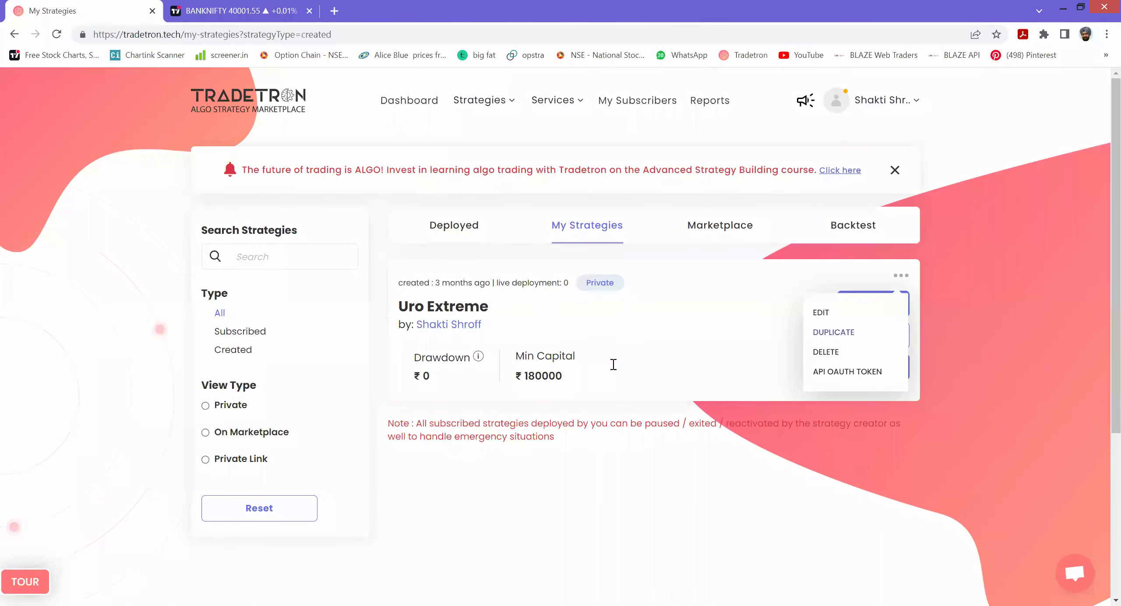
{"action": "left_click", "coordinate": [826, 352]}
{"action": "left_click", "coordinate": [587, 443]}
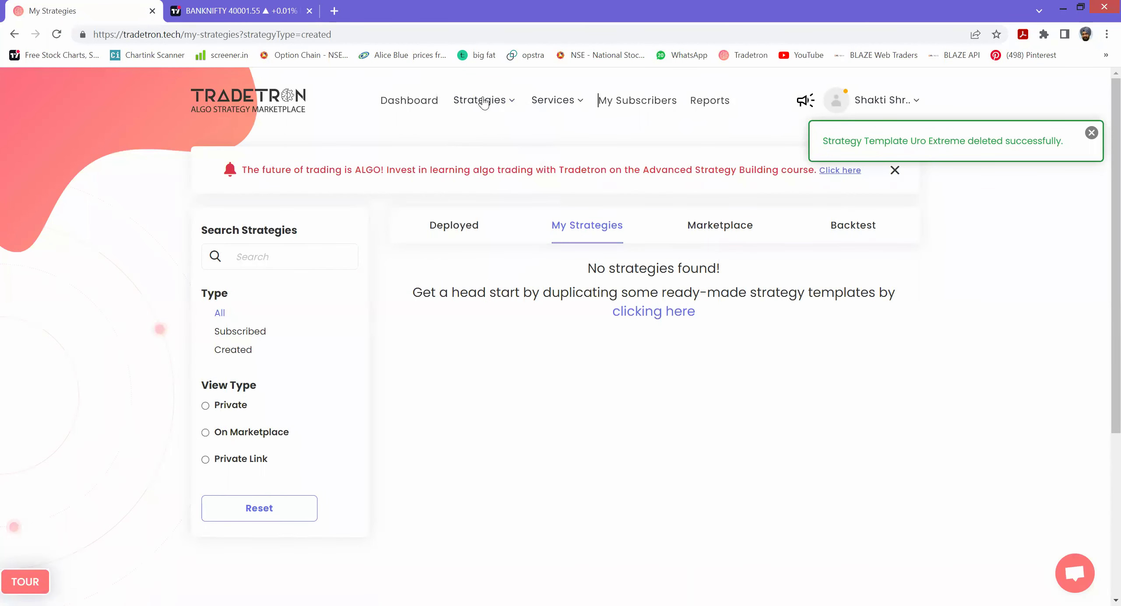
{"action": "mouse_move", "coordinate": [484, 104]}
{"action": "left_click", "coordinate": [460, 134]}
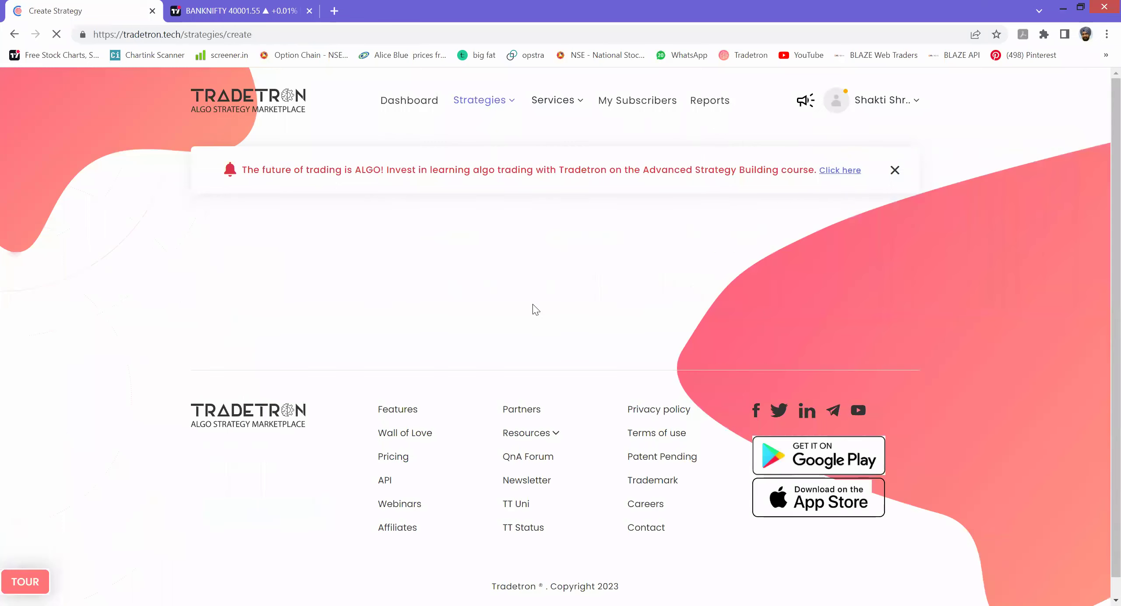
- Name the new strategy 'APACHE MINI', replacing the misspelled 'apache min'
{"action": "left_click", "coordinate": [332, 320]}
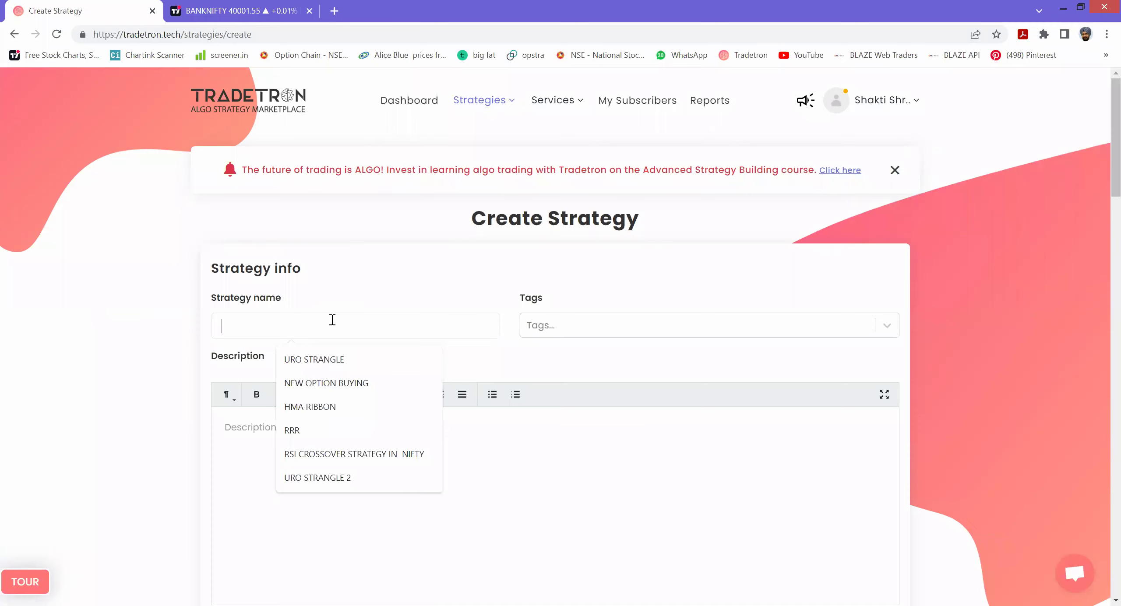
{"action": "type", "text": "apache min"}
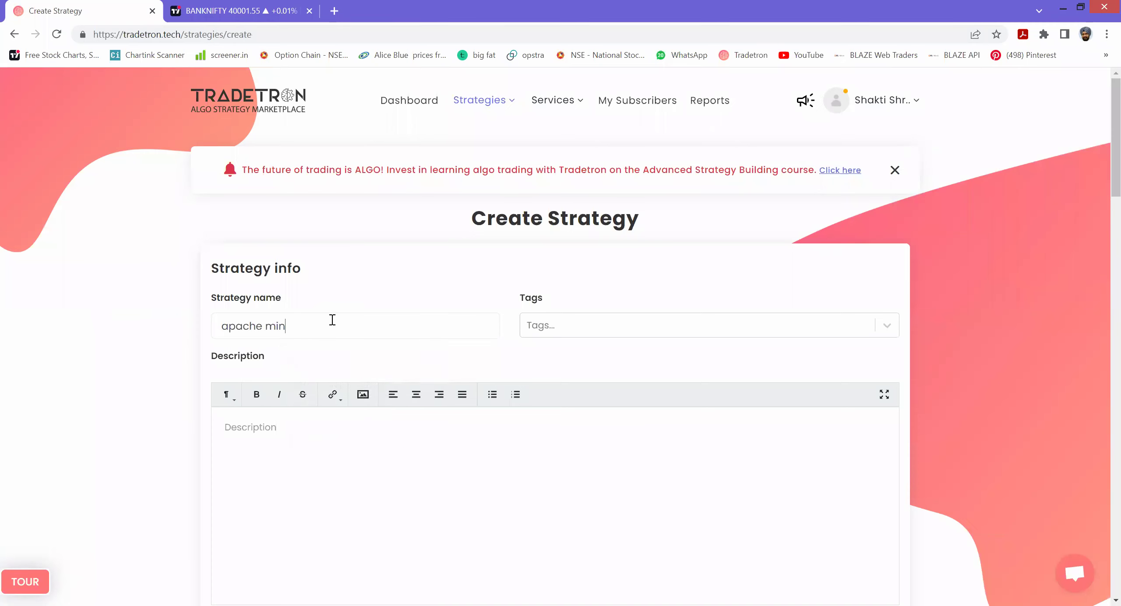
{"action": "key", "text": "BackSpace"}
{"action": "key", "text": "BackSpace"}
{"action": "key", "text": "BackSpace"}
{"action": "key", "text": "BackSpace"}
{"action": "key", "text": "BackSpace"}
{"action": "key", "text": "BackSpace"}
{"action": "key", "text": "BackSpace"}
{"action": "key", "text": "BackSpace"}
{"action": "key", "text": "BackSpace"}
{"action": "key", "text": "BackSpace"}
{"action": "key", "text": "BackSpace"}
{"action": "type", "text": "APACHE MINI"}
{"action": "scroll", "coordinate": [452, 404], "scroll_direction": "down", "scroll_amount": 10}
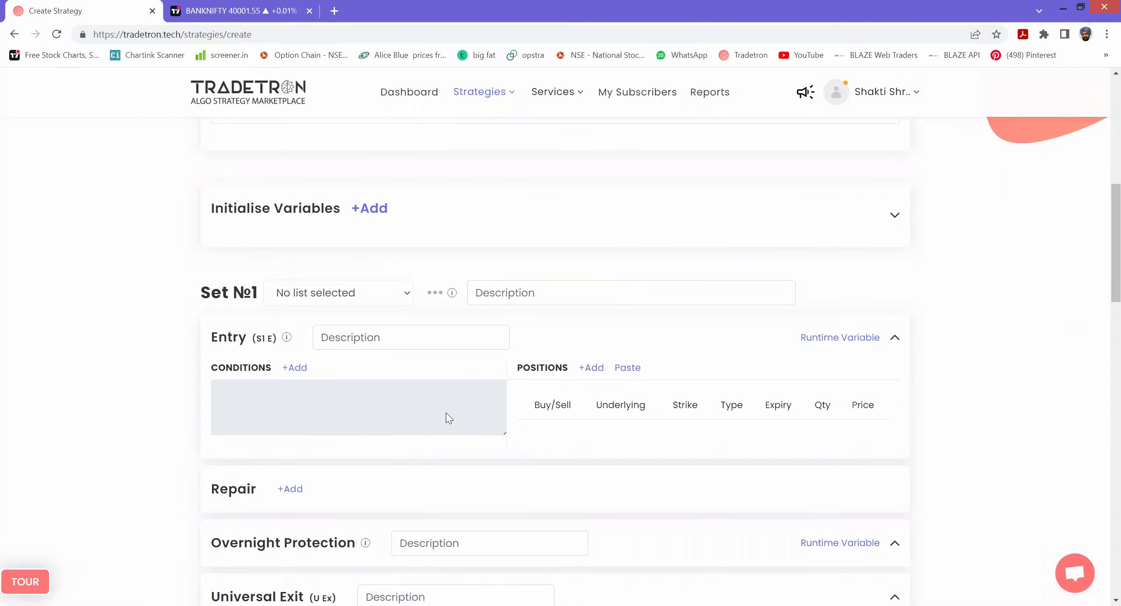
- Begin Set 1's entry condition with Time (NSE) followed by a >= comparison
{"action": "left_click", "coordinate": [296, 368]}
{"action": "type", "text": "T"}
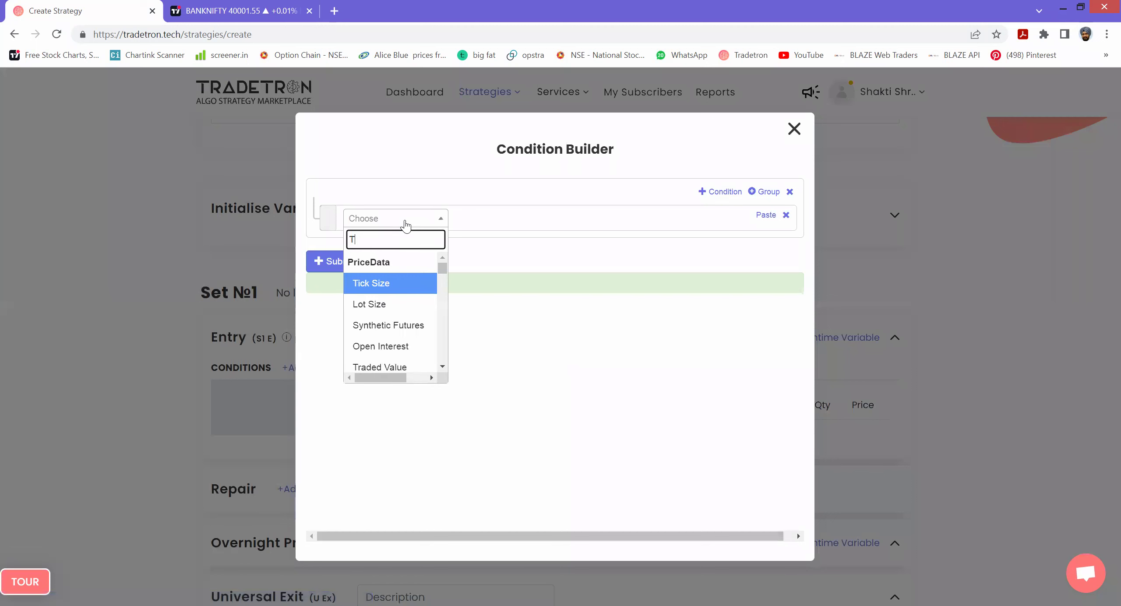
{"action": "type", "text": "ime"}
{"action": "key", "text": "Down"}
{"action": "key", "text": "Return"}
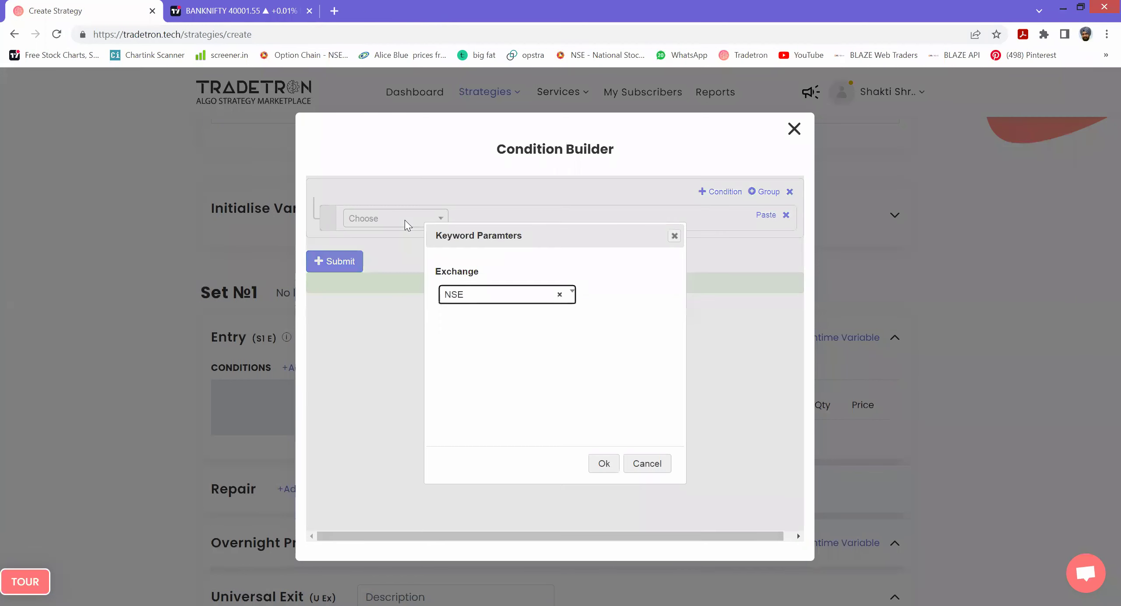
{"action": "key", "text": "Return"}
{"action": "left_click", "coordinate": [404, 220]}
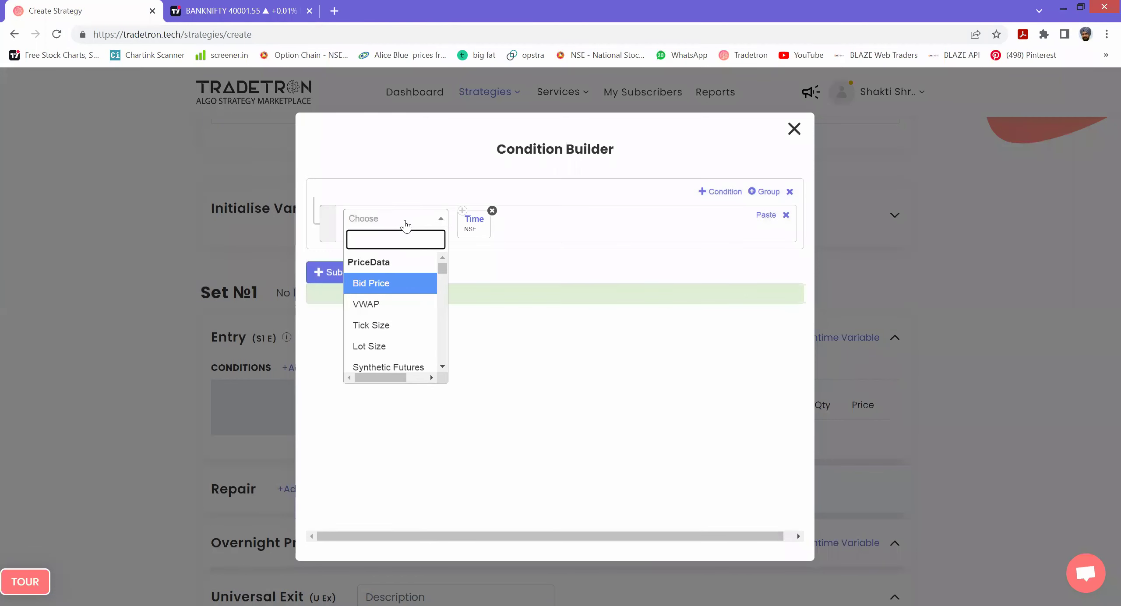
{"action": "type", "text": ">"}
{"action": "key", "text": "BackSpace"}
{"action": "type", "text": ">"}
{"action": "key", "text": "Down"}
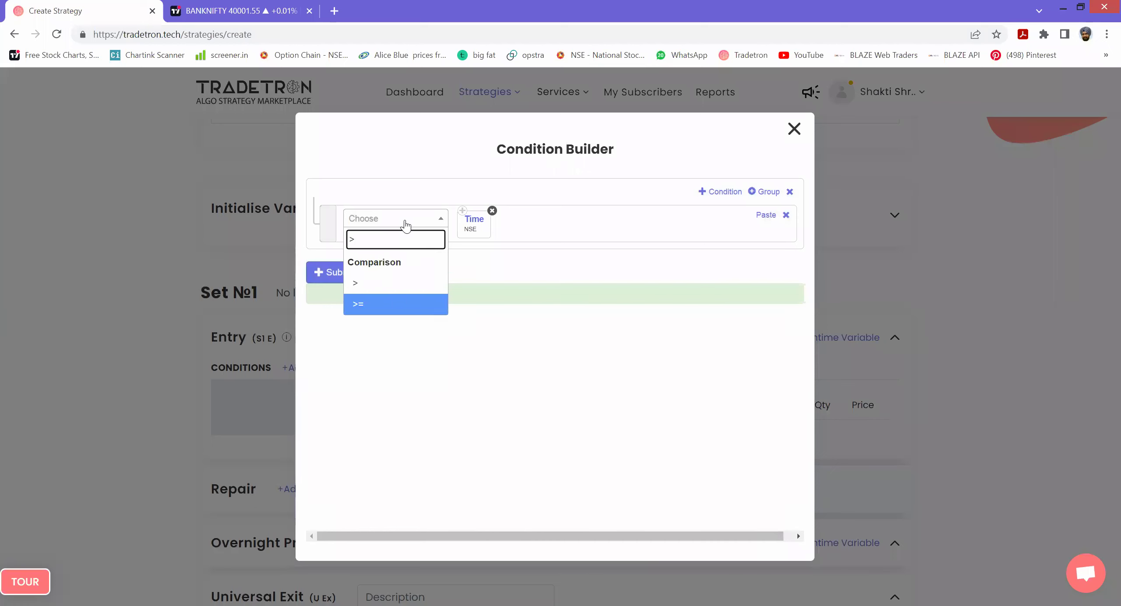
{"action": "key", "text": "Return"}
- Compare against Number 0916 and add a second condition row
{"action": "left_click", "coordinate": [405, 226]}
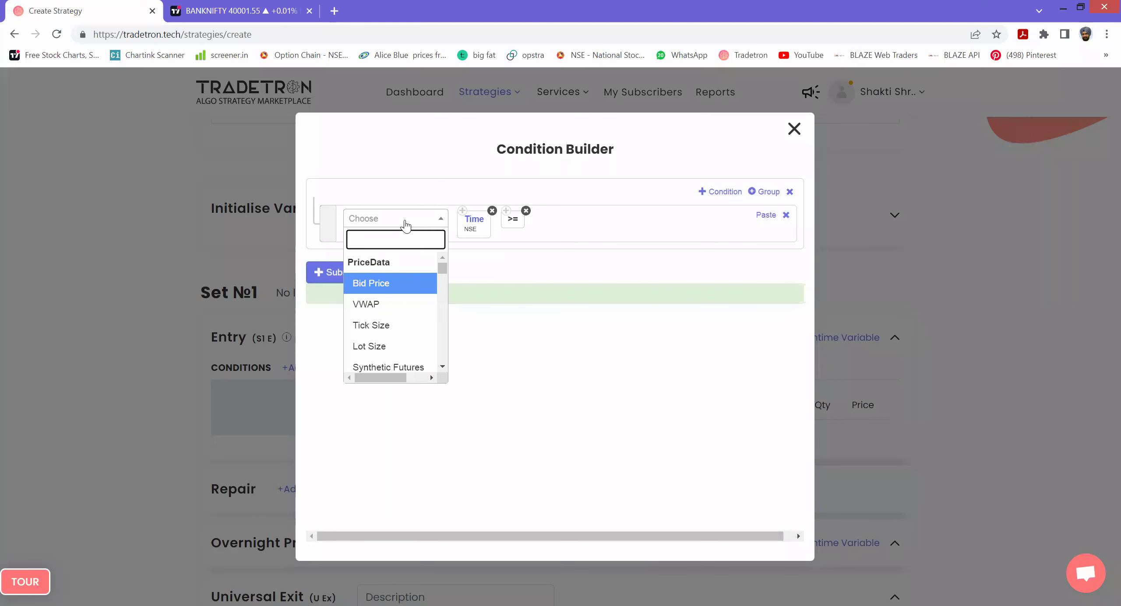
{"action": "type", "text": "NUMBER"}
{"action": "key", "text": "Down"}
{"action": "key", "text": "Down"}
{"action": "key", "text": "Return"}
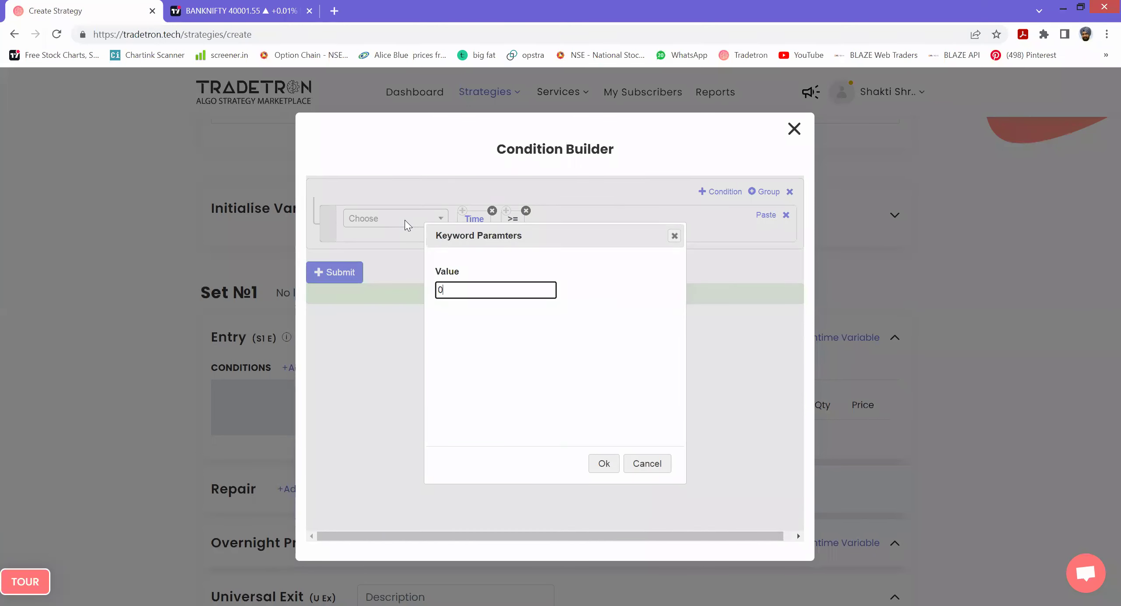
{"action": "type", "text": "916"}
{"action": "left_click", "coordinate": [603, 463]}
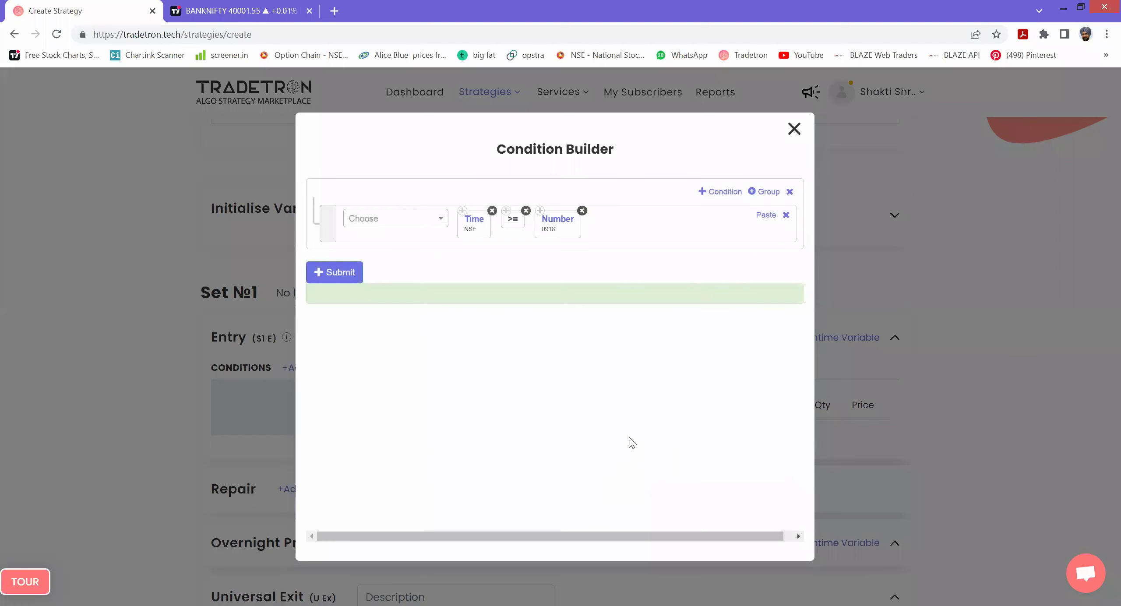
{"action": "left_click", "coordinate": [723, 193]}
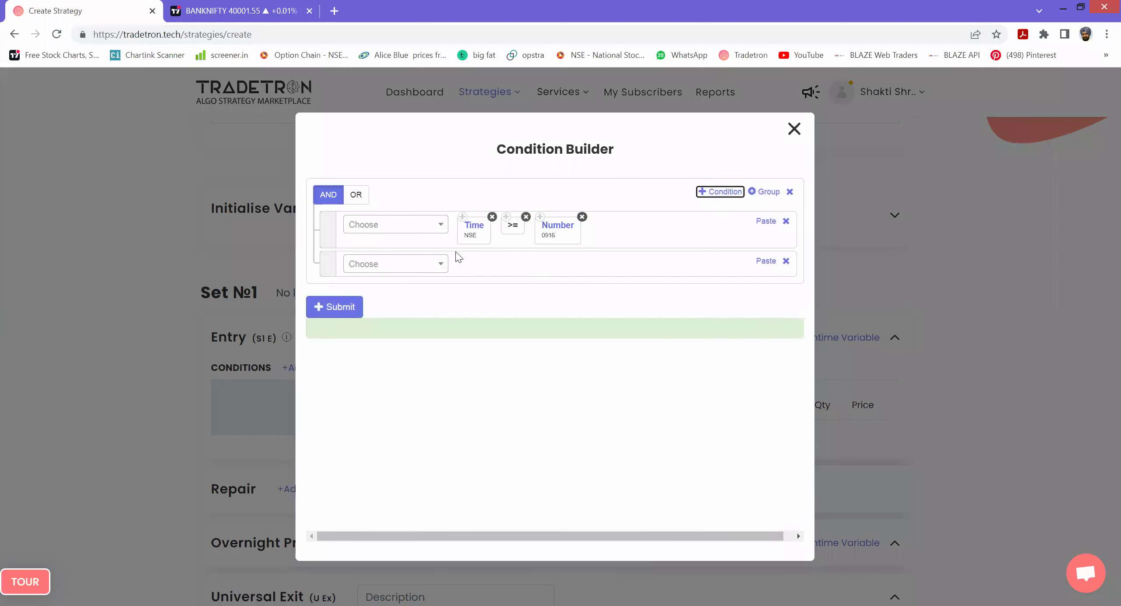
- Copy the Time (NSE) block into row 2 and follow it with a < comparison
{"action": "left_click", "coordinate": [463, 224]}
{"action": "left_click", "coordinate": [766, 260]}
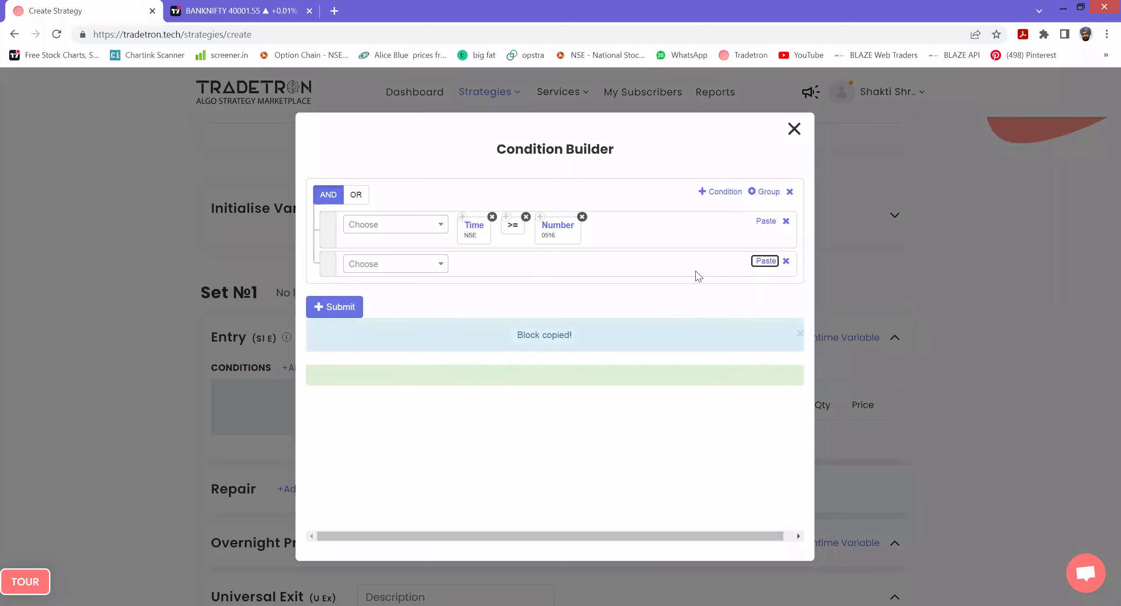
{"action": "left_click", "coordinate": [393, 263]}
{"action": "type", "text": "<"}
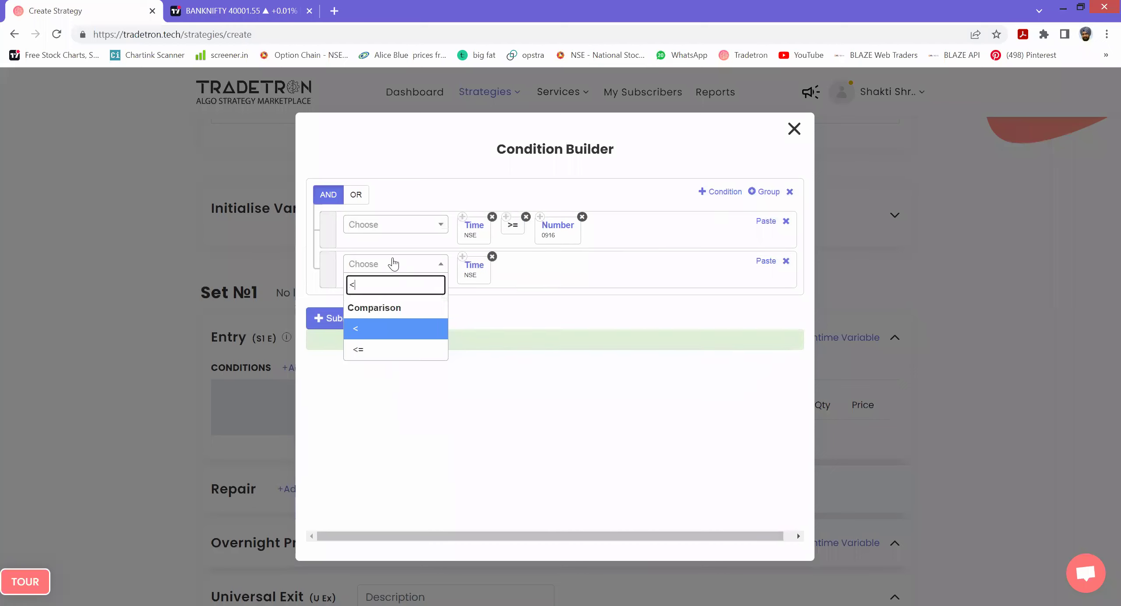
{"action": "key", "text": "Return"}
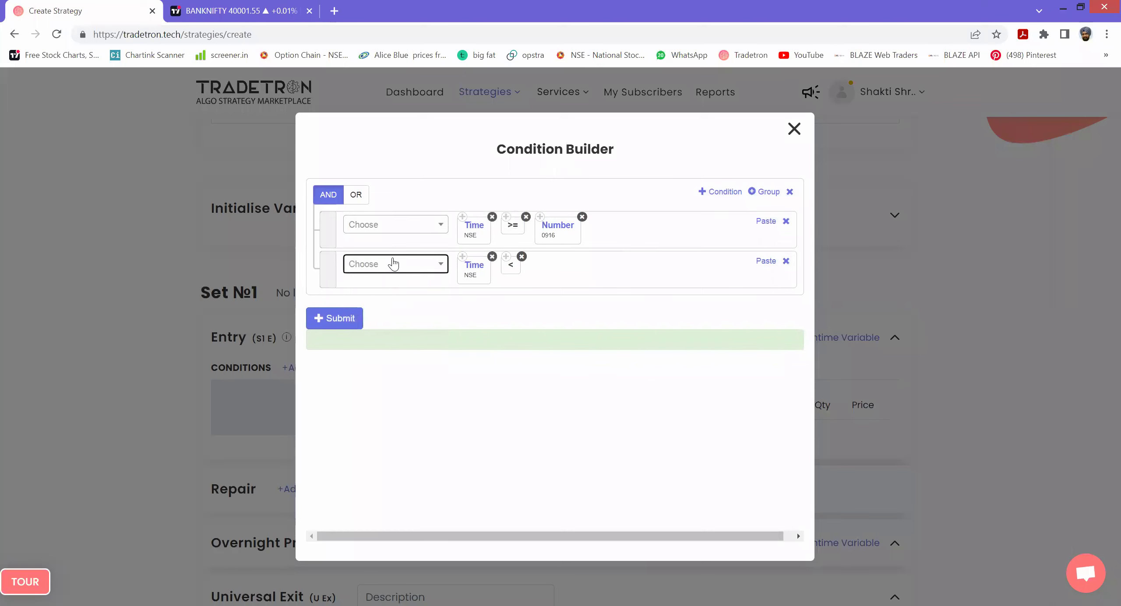
- Paste a Number block set to 1500, then submit and close the Condition Builder
{"action": "left_click", "coordinate": [540, 217]}
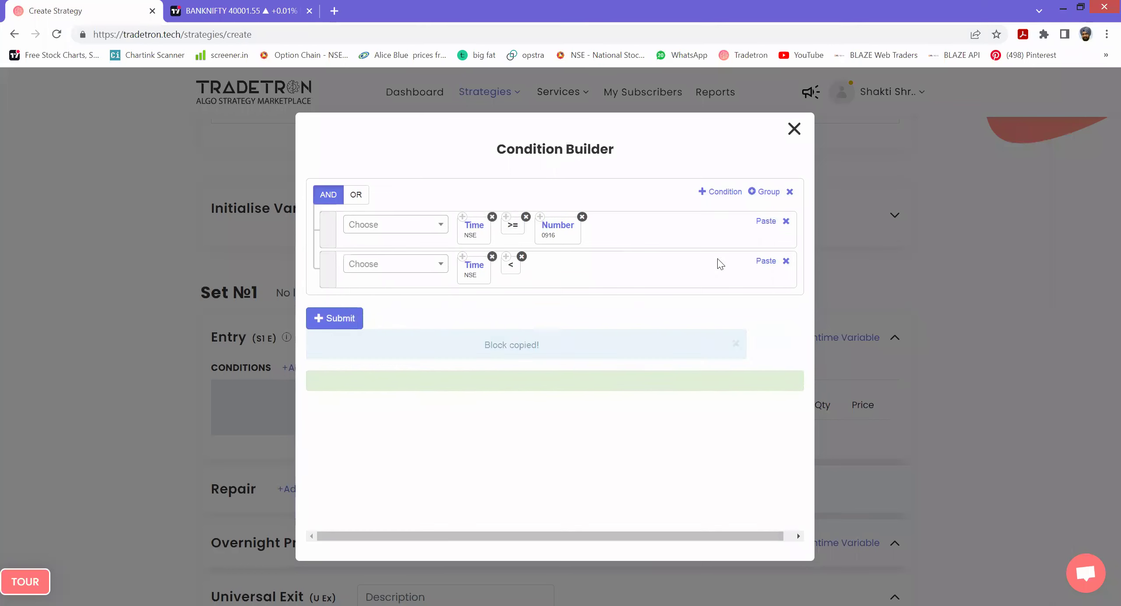
{"action": "left_click", "coordinate": [757, 262]}
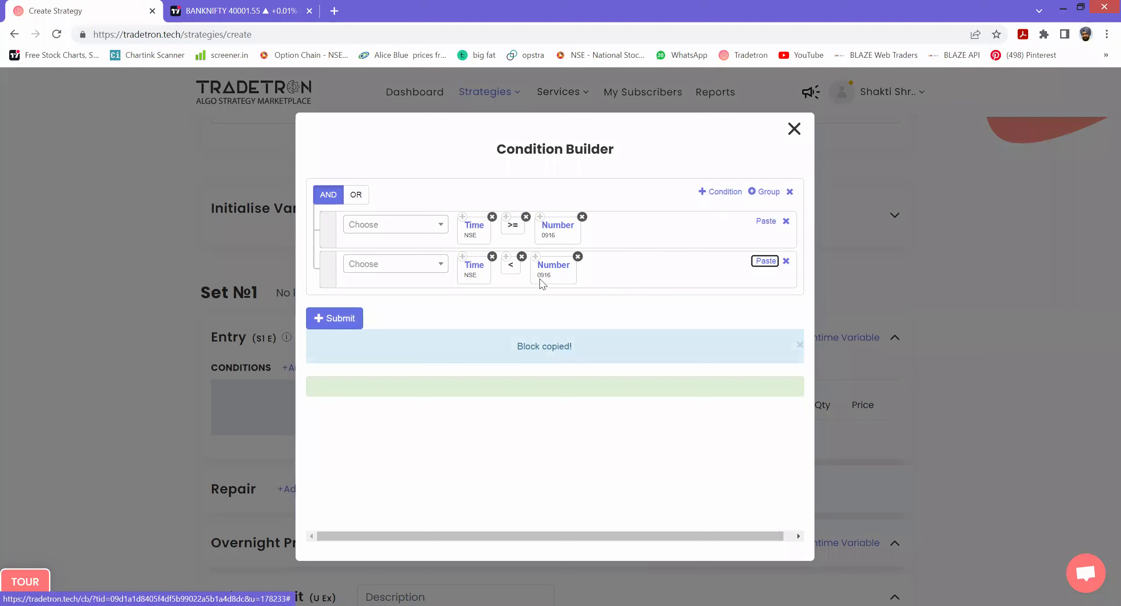
{"action": "left_click", "coordinate": [540, 277]}
{"action": "key", "text": "ctrl+a"}
{"action": "type", "text": "1"}
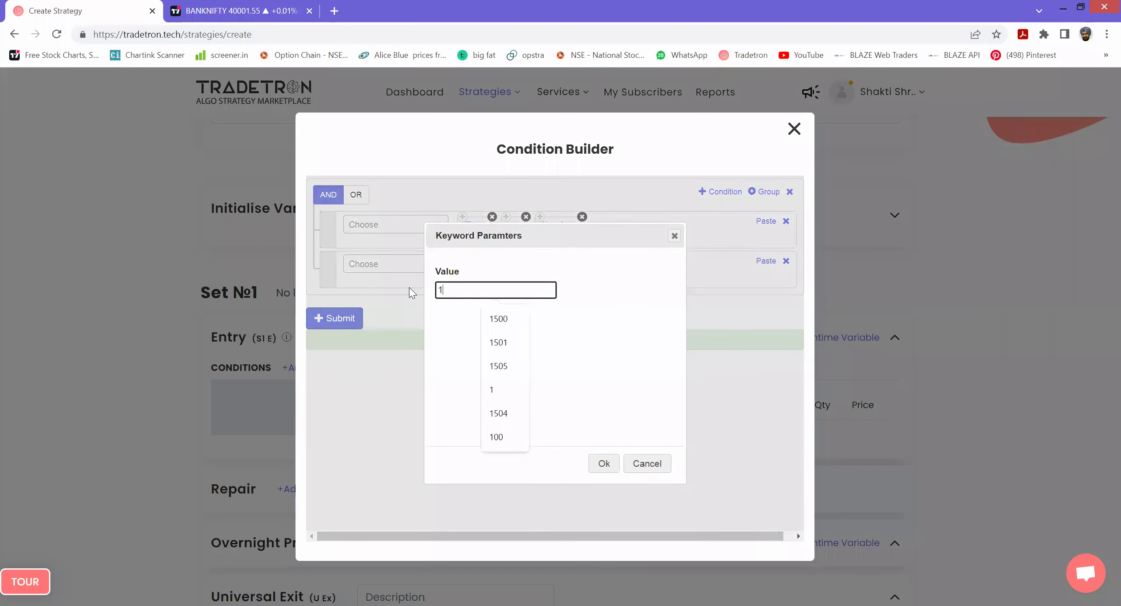
{"action": "type", "text": "520"}
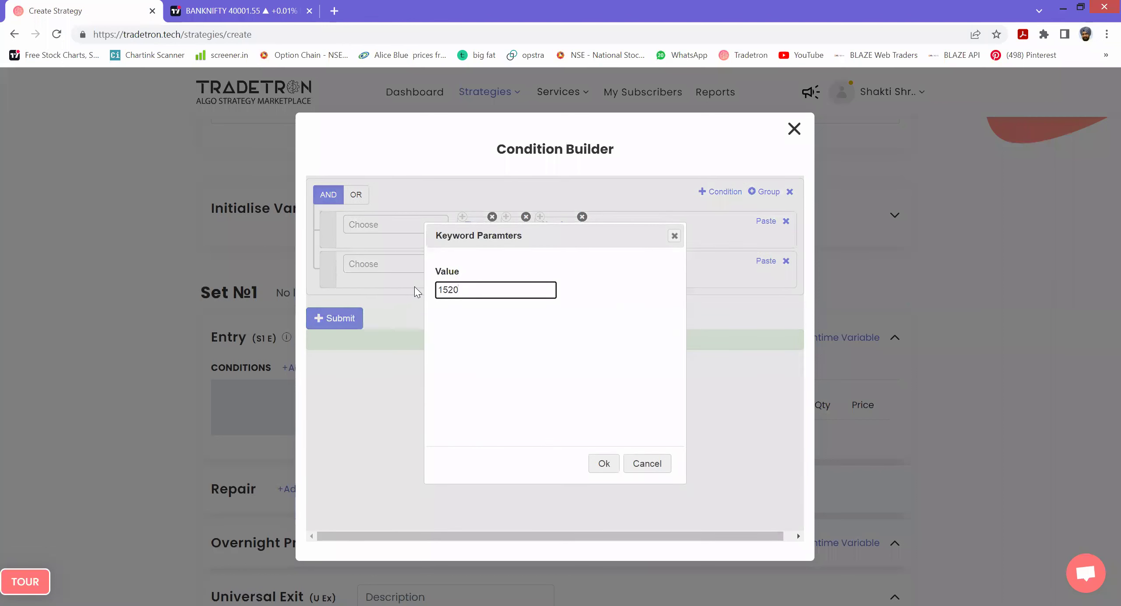
{"action": "key", "text": "BackSpace"}
{"action": "type", "text": "00"}
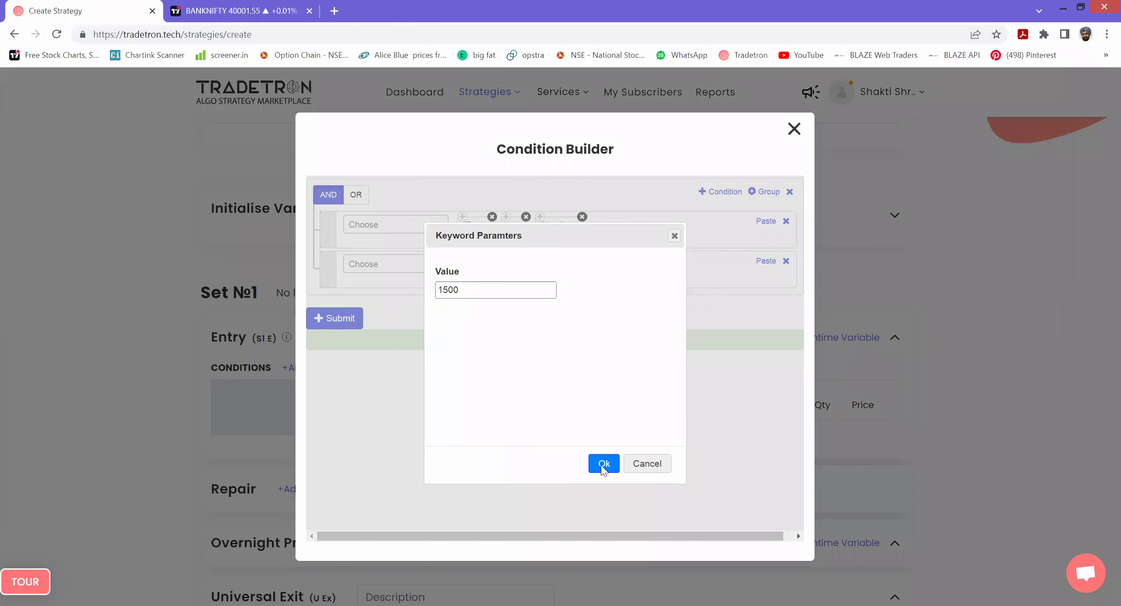
{"action": "left_click", "coordinate": [603, 464]}
{"action": "left_click", "coordinate": [344, 319]}
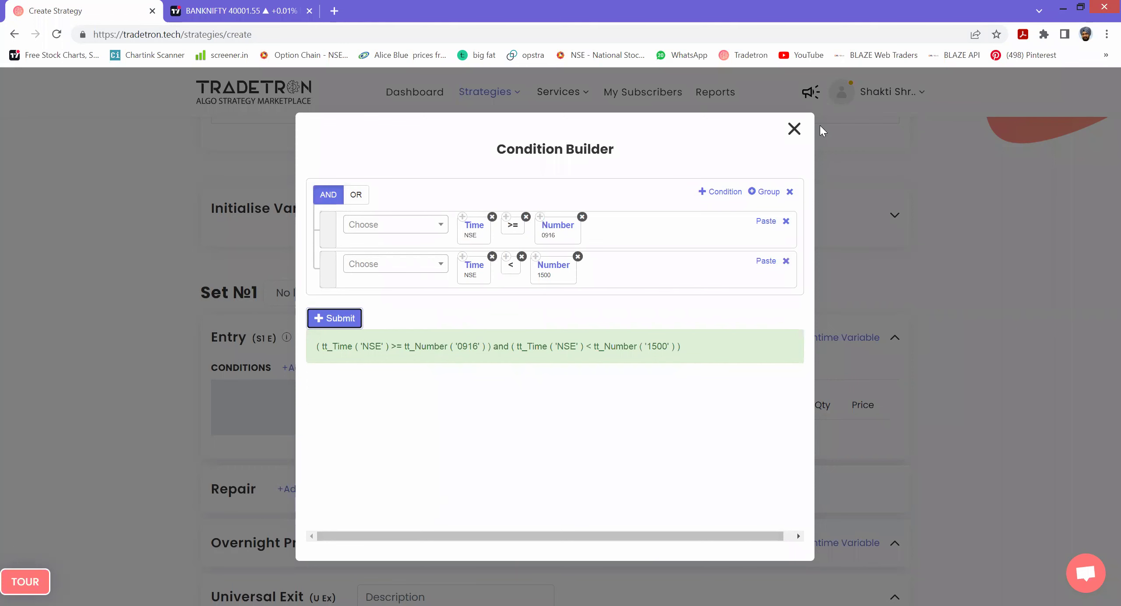
{"action": "left_click", "coordinate": [793, 129]}
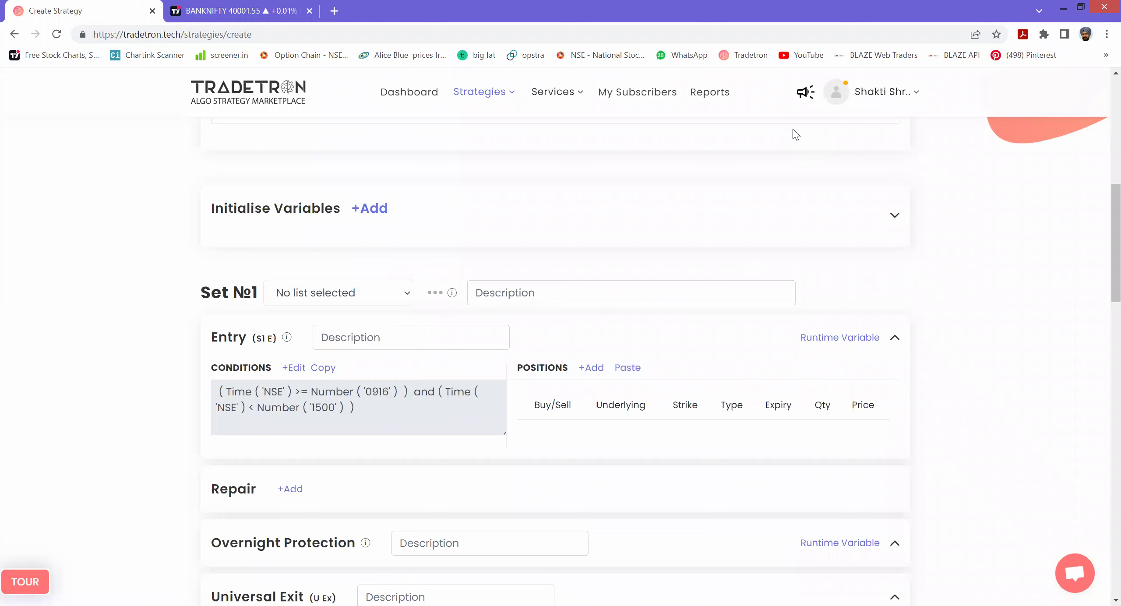
- Add a new Set 1 entry position with SELL as its side
{"action": "left_click", "coordinate": [592, 368]}
{"action": "left_click", "coordinate": [660, 200]}
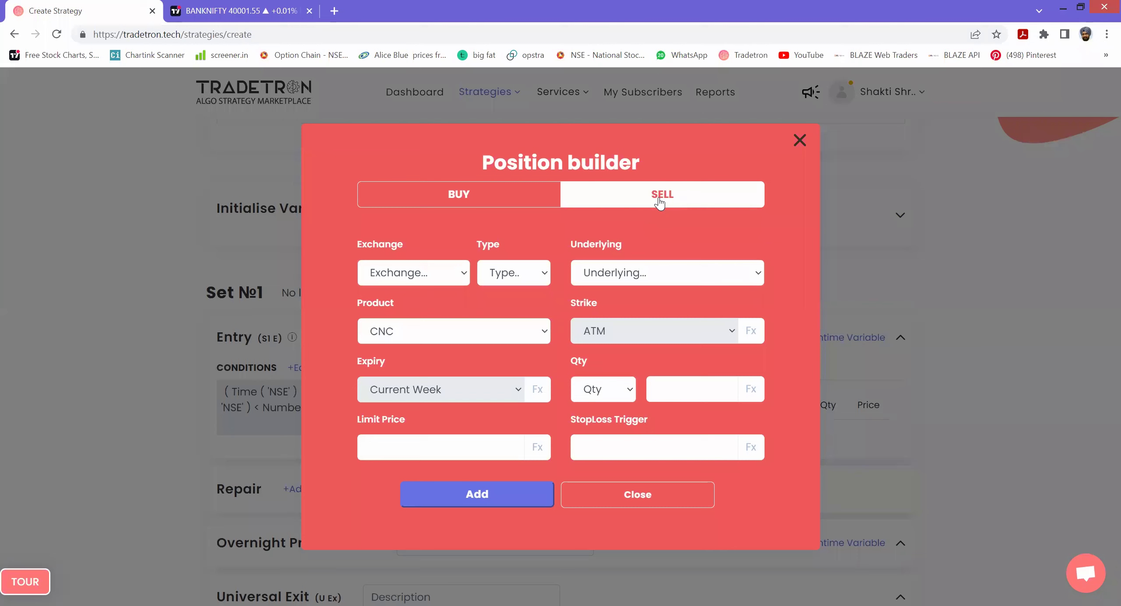
- Set the sell leg to NFO exchange, Put type and NIFTY BANK underlying
{"action": "left_click", "coordinate": [451, 271]}
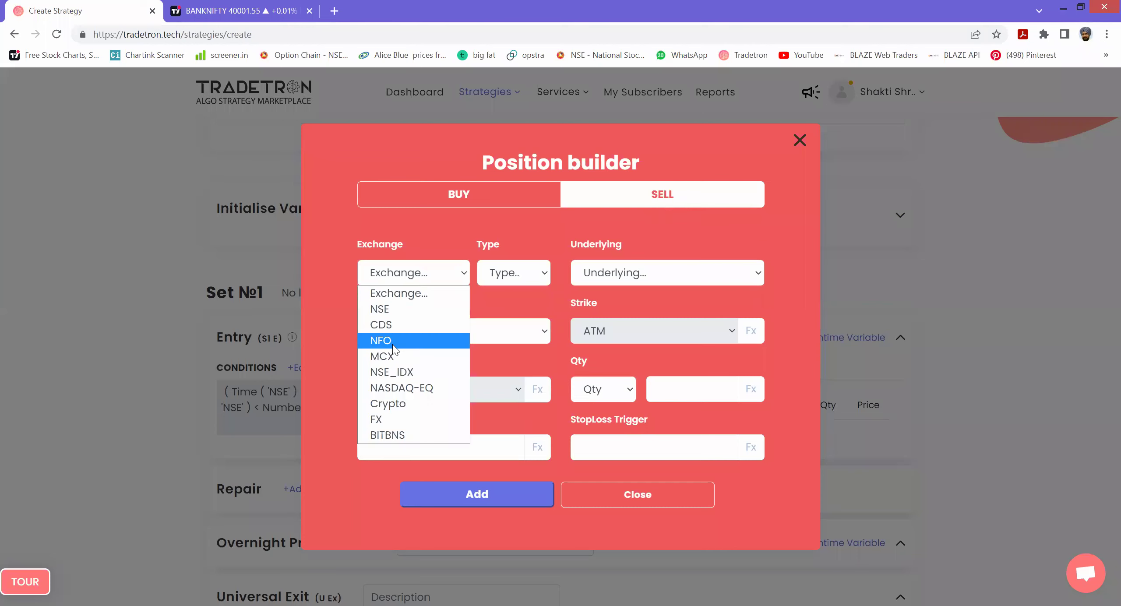
{"action": "left_click", "coordinate": [523, 275]}
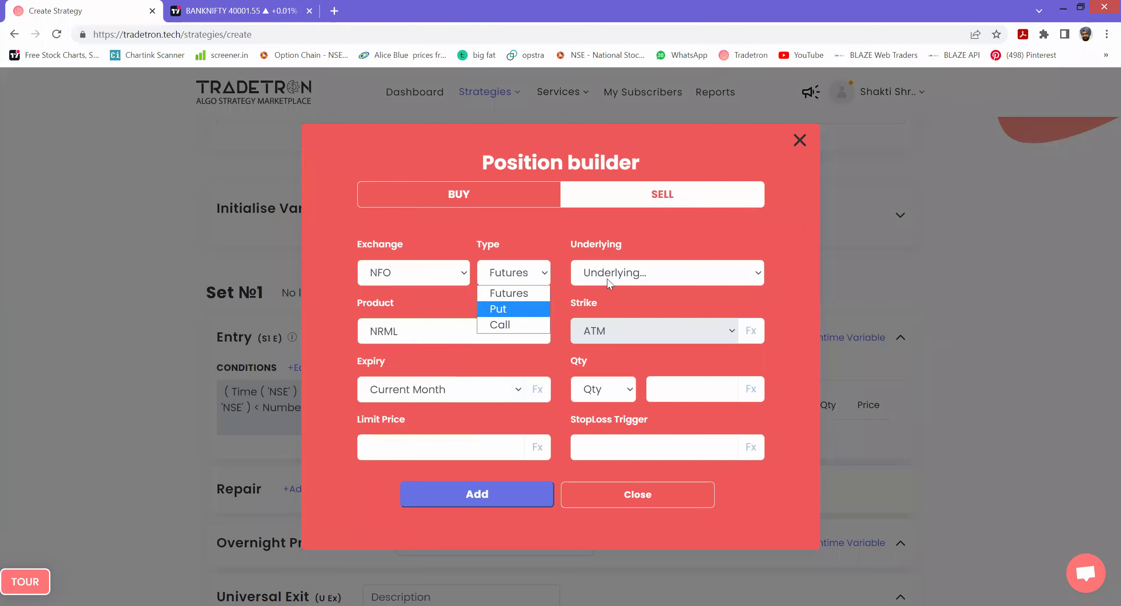
{"action": "left_click", "coordinate": [509, 310]}
{"action": "left_click", "coordinate": [619, 276]}
{"action": "type", "text": "nifty"}
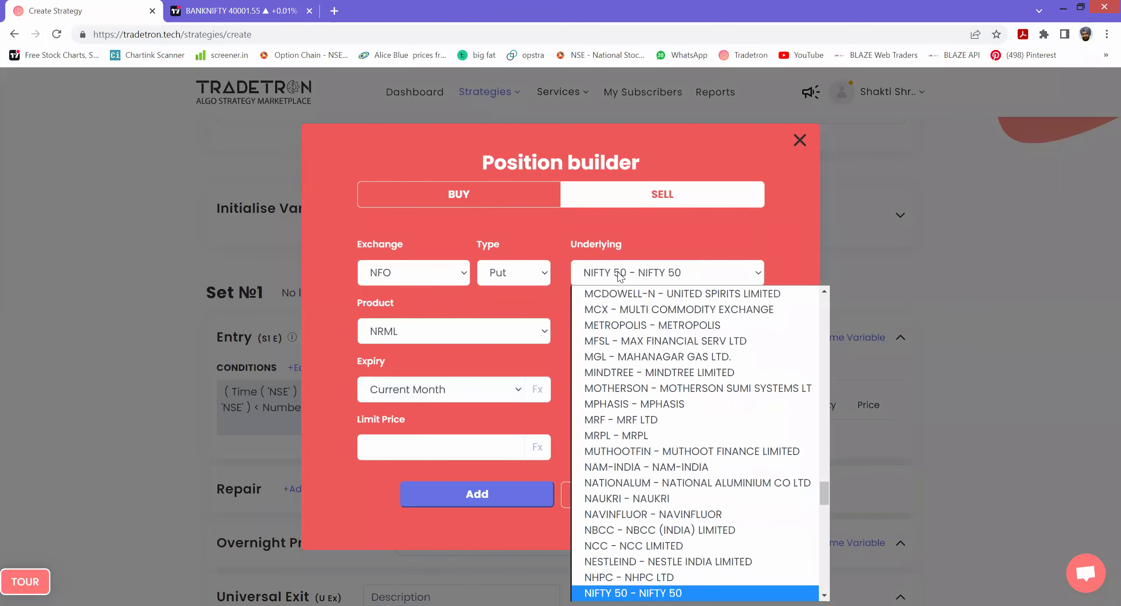
{"action": "key", "text": "Down"}
{"action": "key", "text": "Return"}
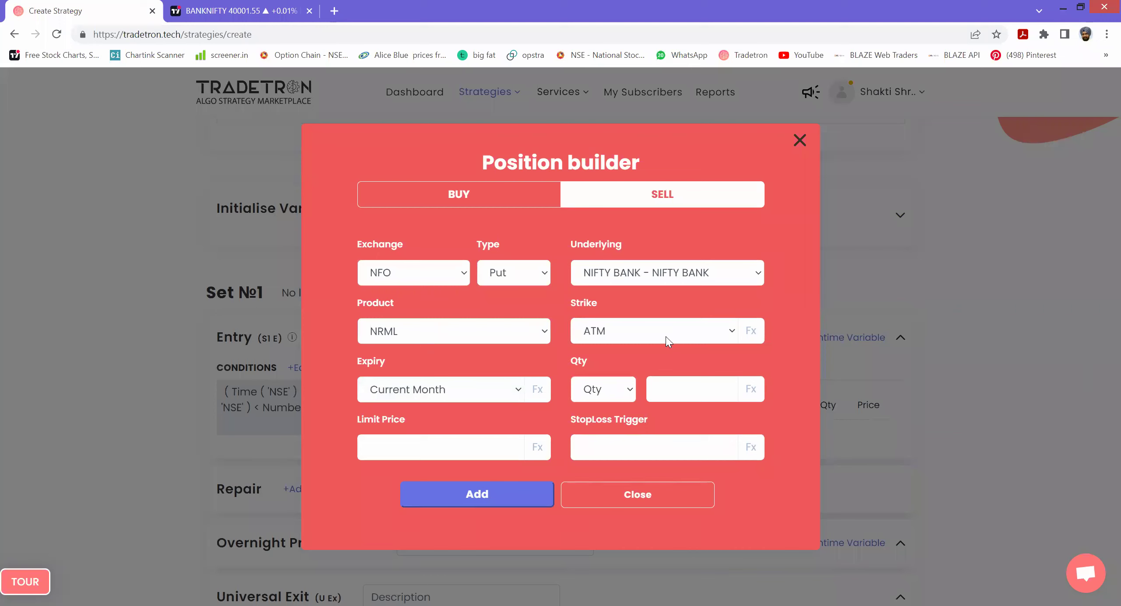
- Change the strike from ATM to a custom Fx formula in the Formula Builder
{"action": "left_click", "coordinate": [730, 333]}
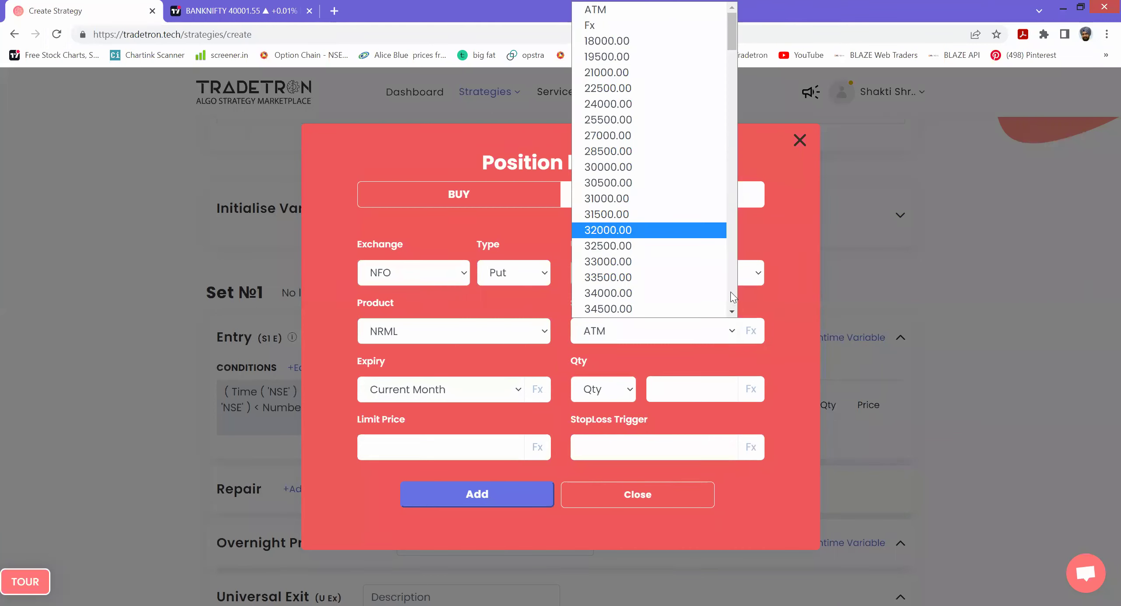
{"action": "key", "text": "Up"}
{"action": "key", "text": "Up"}
{"action": "key", "text": "Up"}
{"action": "key", "text": "Up"}
{"action": "key", "text": "Up"}
{"action": "key", "text": "Up"}
{"action": "key", "text": "Up"}
{"action": "key", "text": "Up"}
{"action": "key", "text": "Up"}
{"action": "key", "text": "Up"}
{"action": "key", "text": "Up"}
{"action": "key", "text": "Up"}
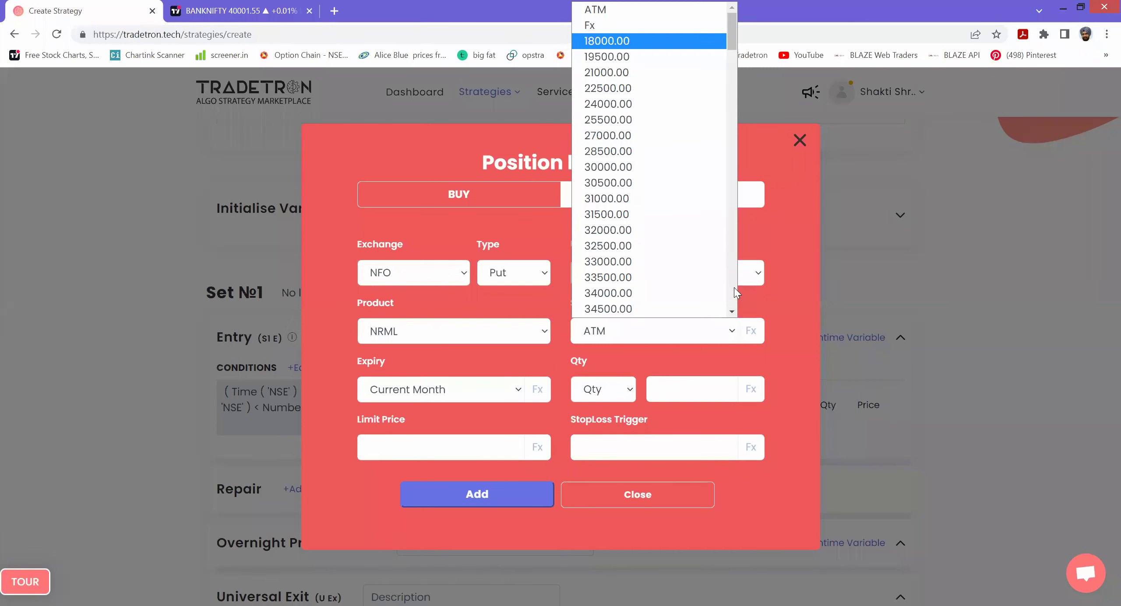
{"action": "left_click", "coordinate": [753, 272]}
{"action": "key", "text": "Escape"}
{"action": "left_click", "coordinate": [725, 334]}
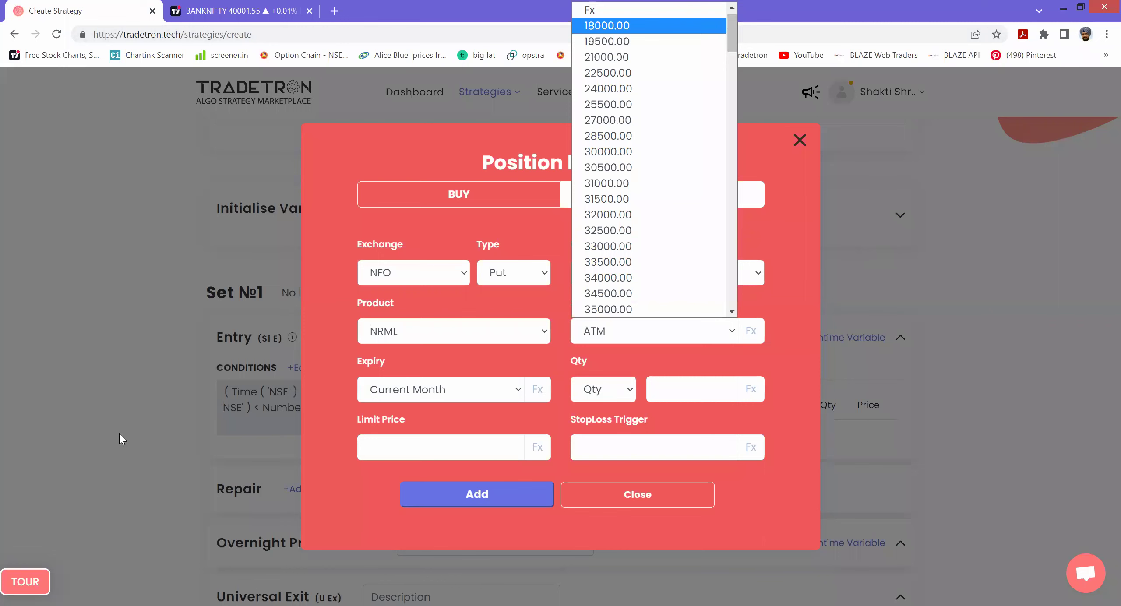
{"action": "left_click", "coordinate": [729, 333]}
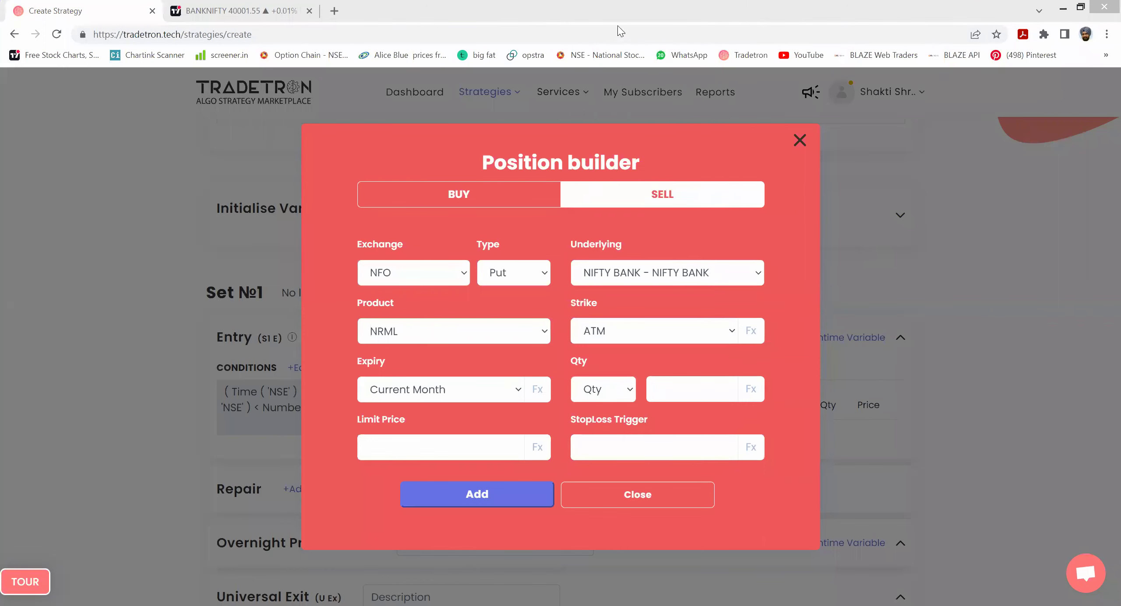
{"action": "left_click", "coordinate": [734, 331]}
{"action": "left_click", "coordinate": [749, 336]}
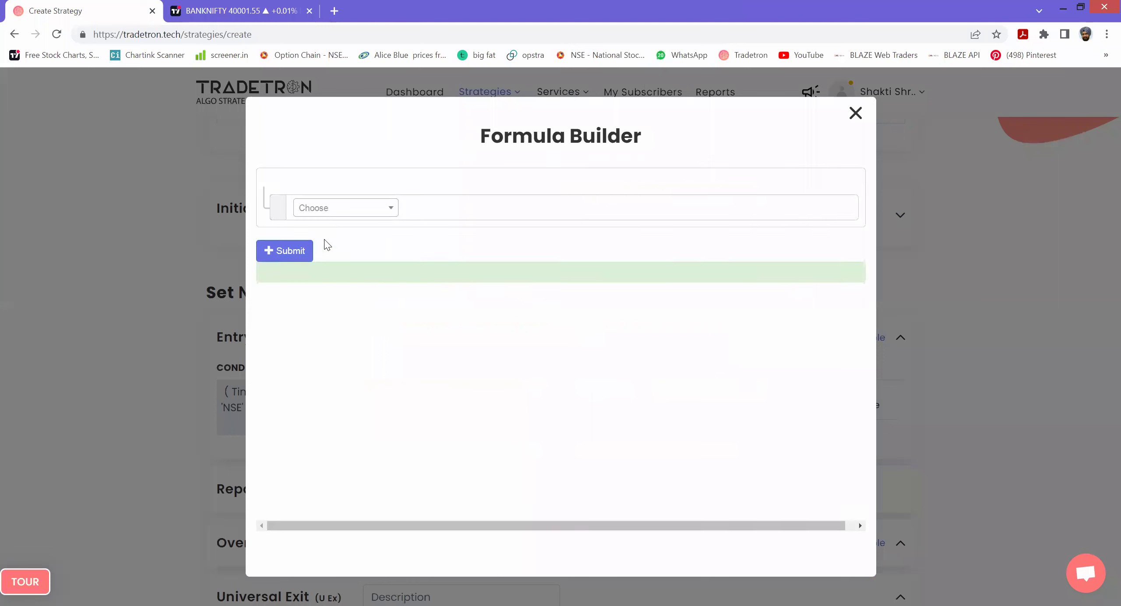
- Build a Round formula on LTP with base 100 for the put leg's strike
{"action": "left_click", "coordinate": [326, 209]}
{"action": "type", "text": "ROUND"}
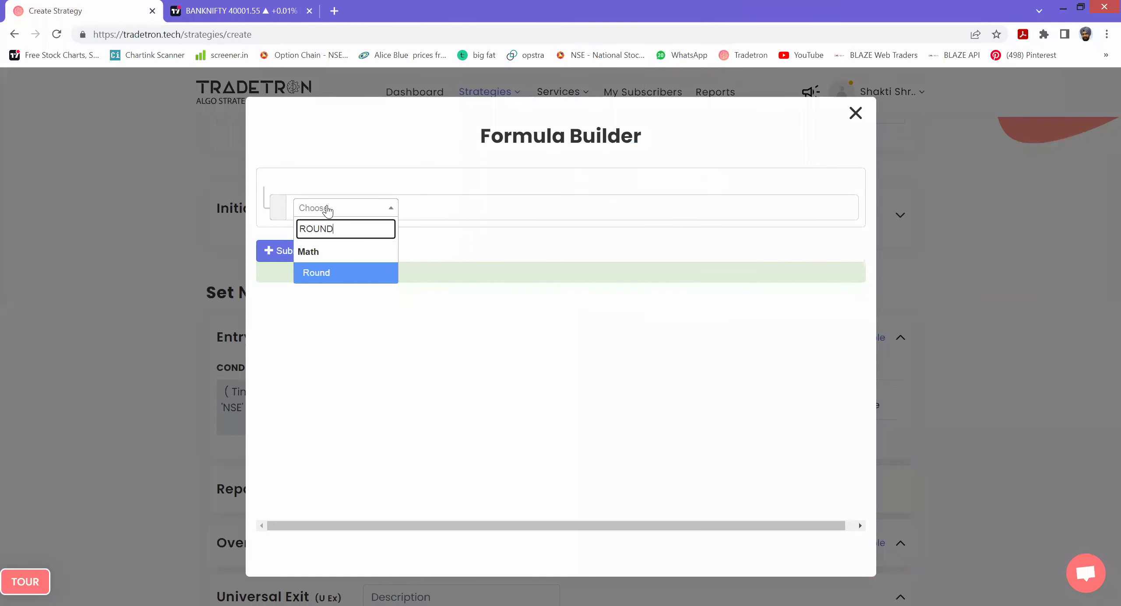
{"action": "key", "text": "Return"}
{"action": "key", "text": "Down"}
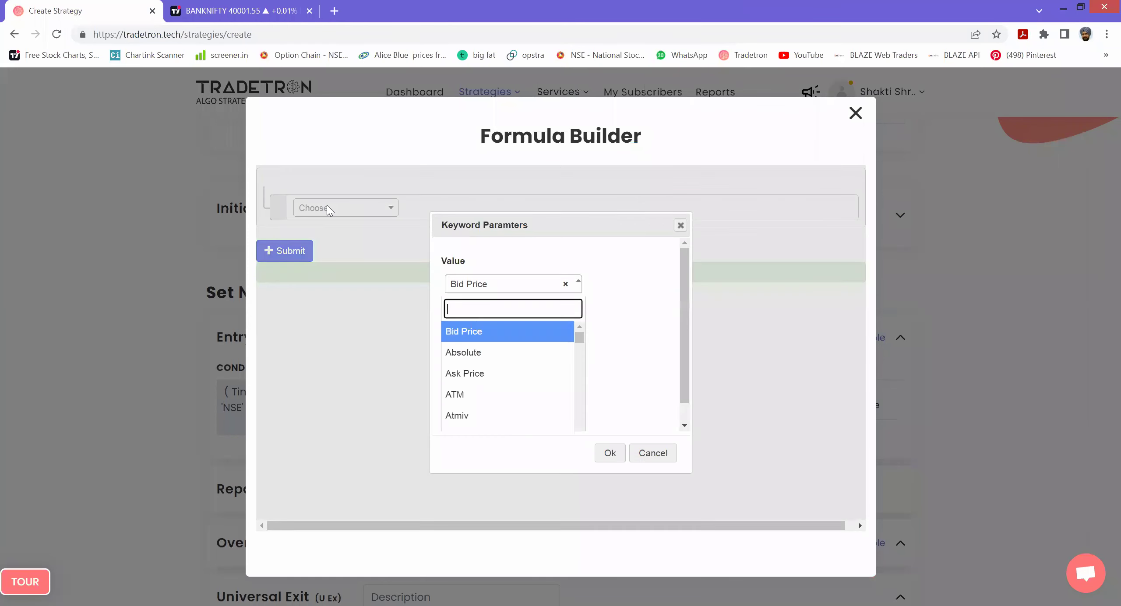
{"action": "type", "text": "LTP"}
{"action": "key", "text": "Return"}
{"action": "key", "text": "Tab"}
{"action": "type", "text": "100"}
{"action": "key", "text": "Tab"}
{"action": "key", "text": "Return"}
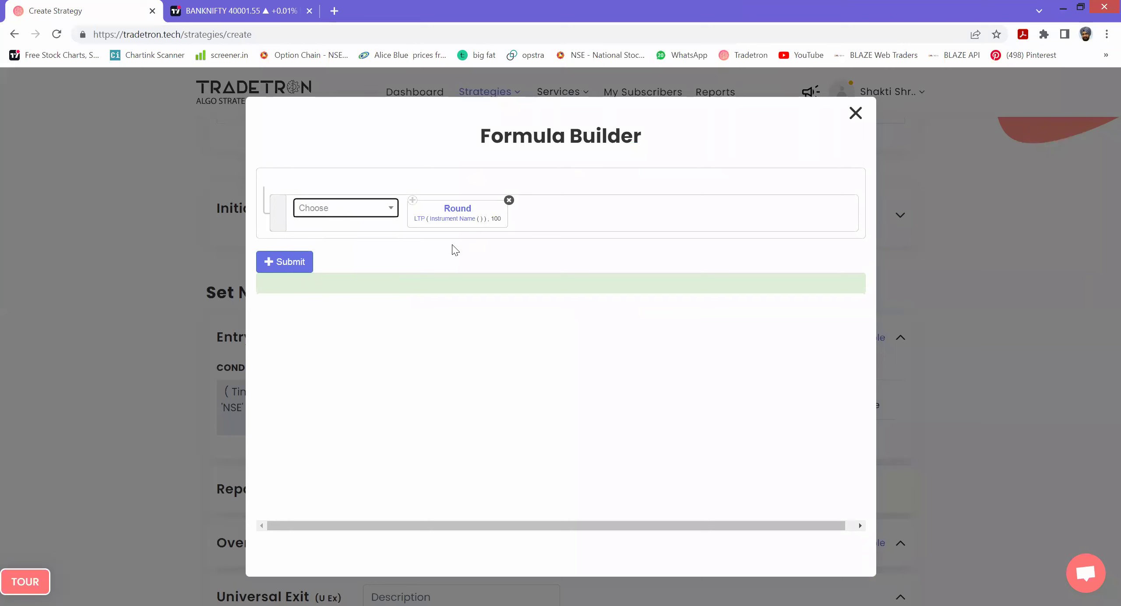
- Set the Round block's instrument to NFO / NIFTY BANK and submit the formula
{"action": "left_click", "coordinate": [452, 218]}
{"action": "left_click", "coordinate": [378, 278]}
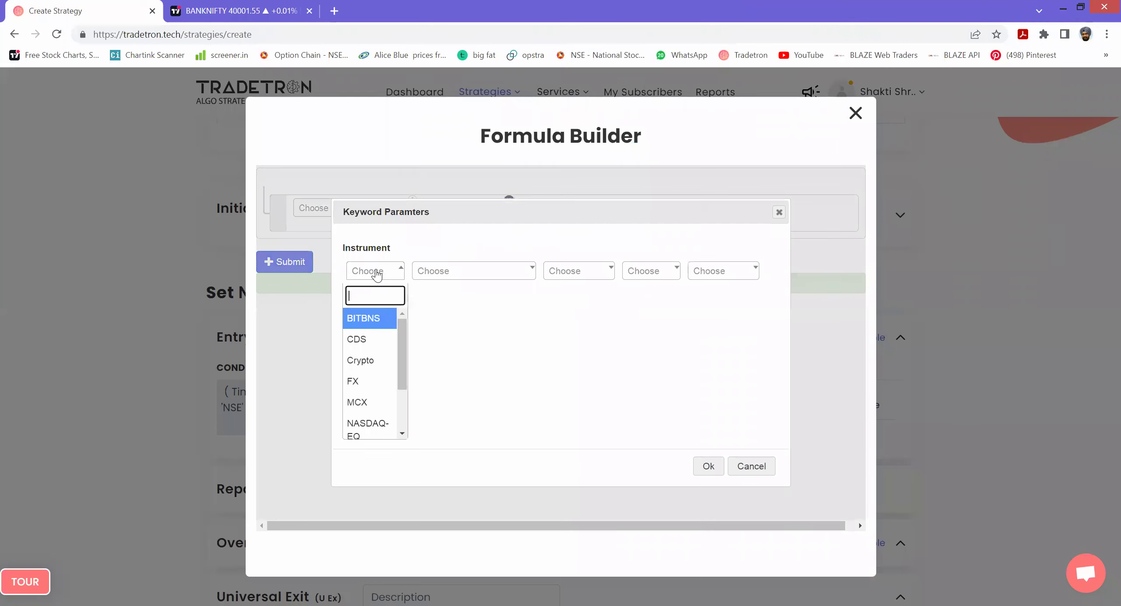
{"action": "scroll", "coordinate": [377, 416], "scroll_direction": "down", "scroll_amount": 2}
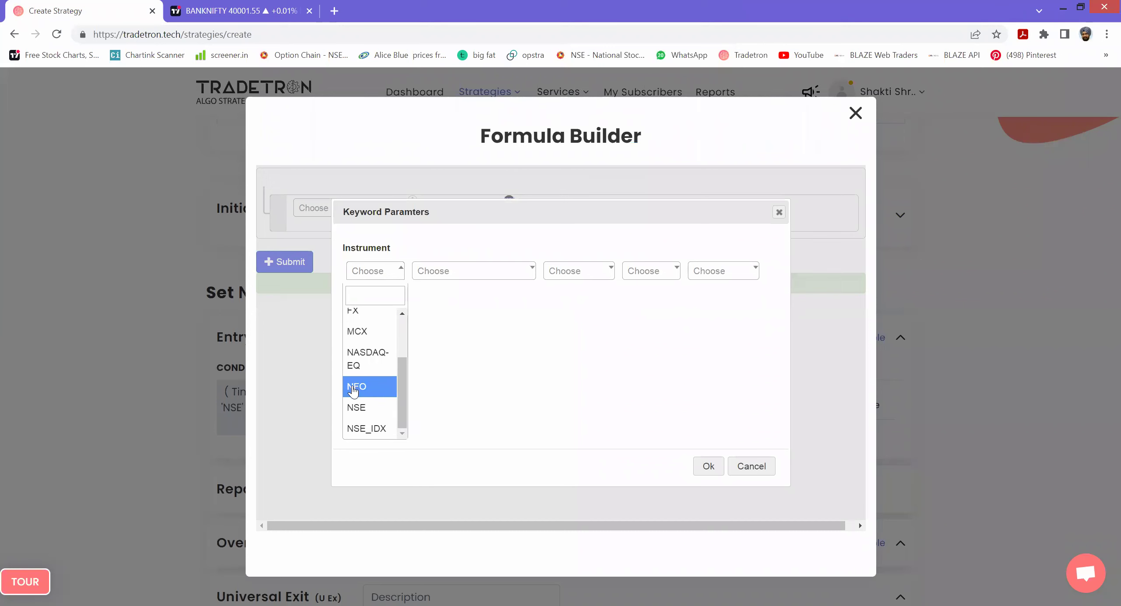
{"action": "left_click", "coordinate": [356, 387]}
{"action": "left_click", "coordinate": [454, 274]}
{"action": "type", "text": "NIF"}
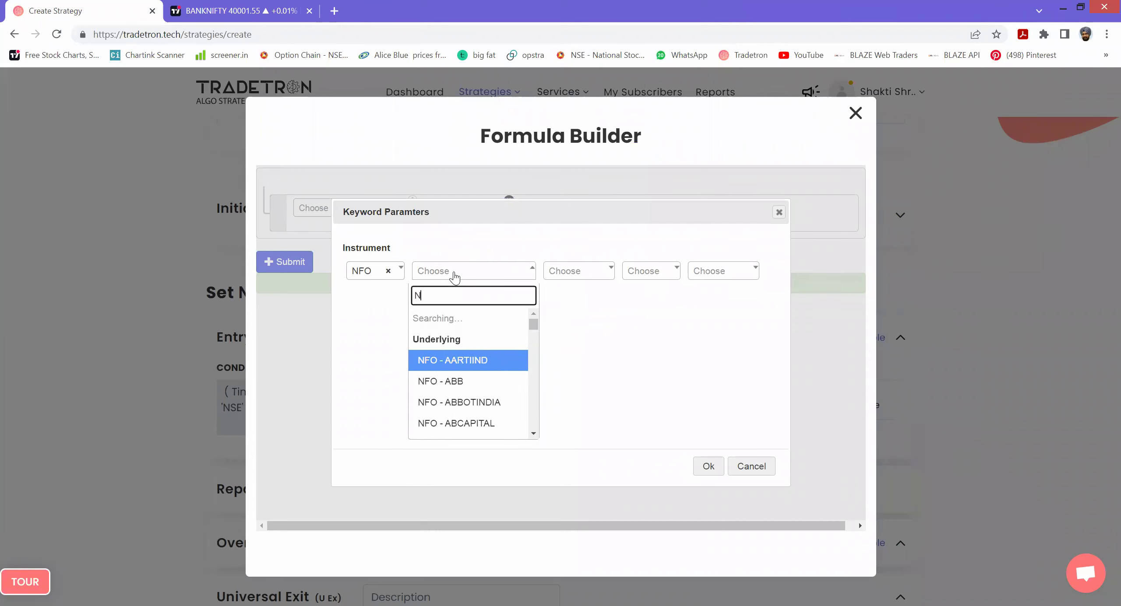
{"action": "left_click", "coordinate": [464, 359]}
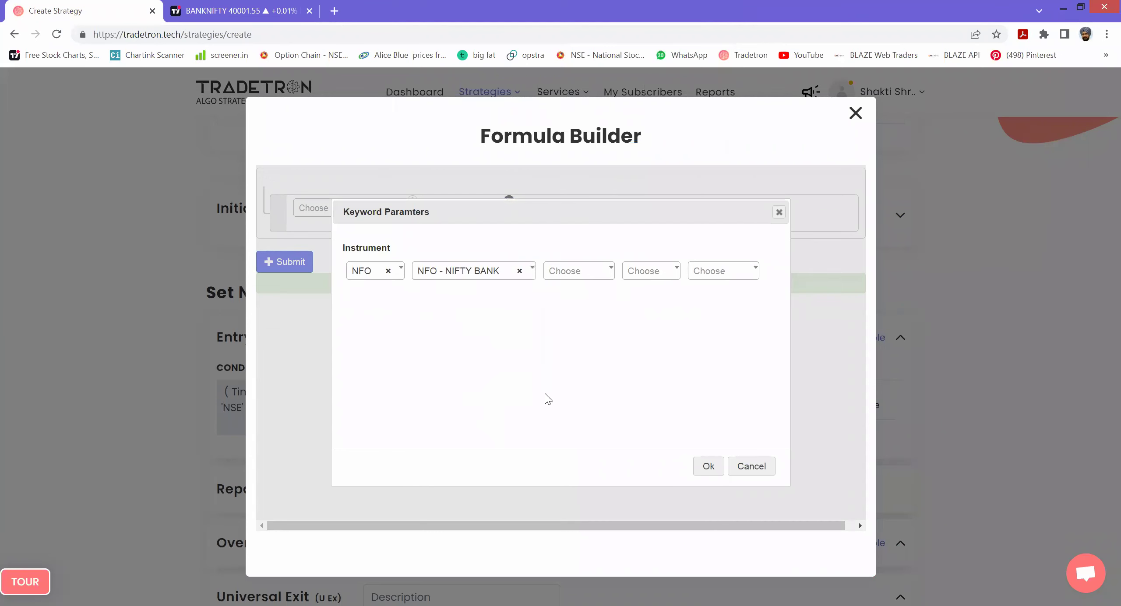
{"action": "left_click", "coordinate": [709, 466]}
{"action": "left_click", "coordinate": [288, 263]}
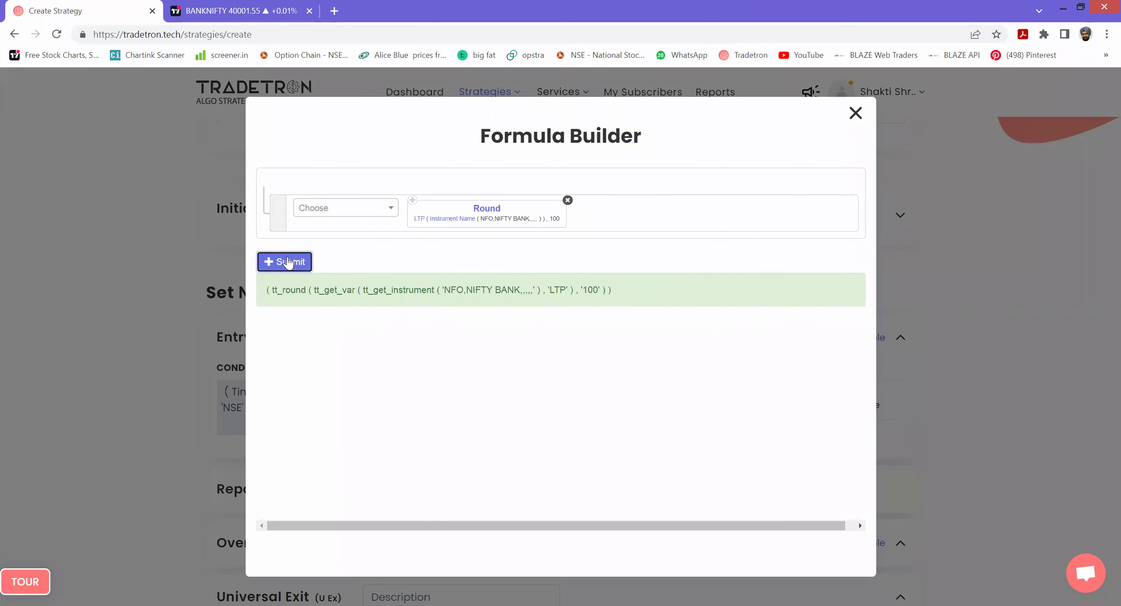
{"action": "left_click", "coordinate": [855, 113]}
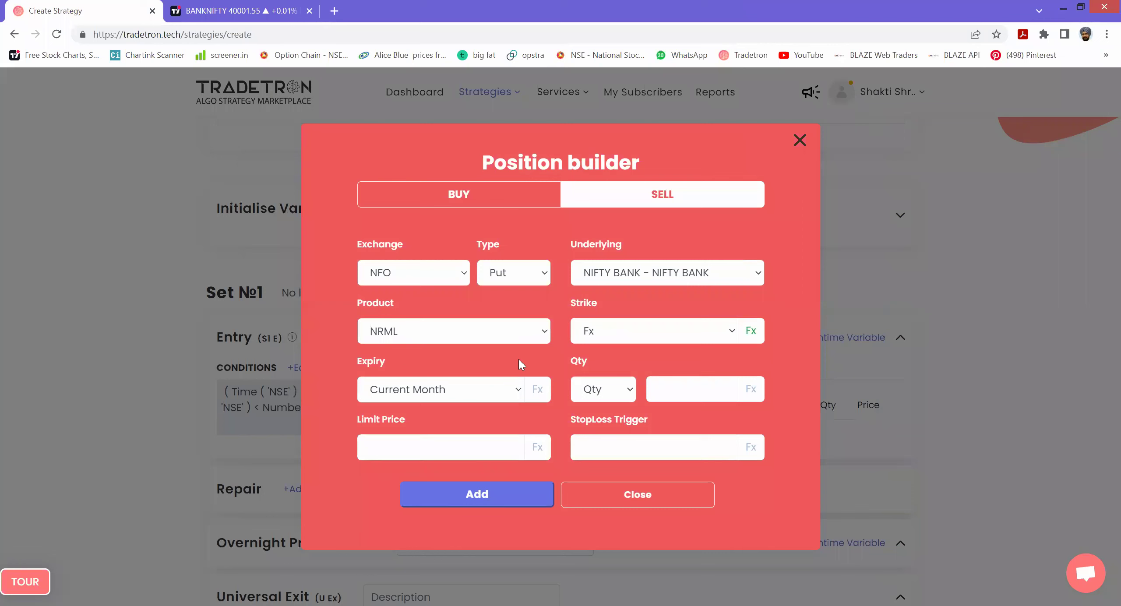
- Give the put leg a Current Week expiry and 1 lot, then add it to entry positions
{"action": "left_click", "coordinate": [483, 395]}
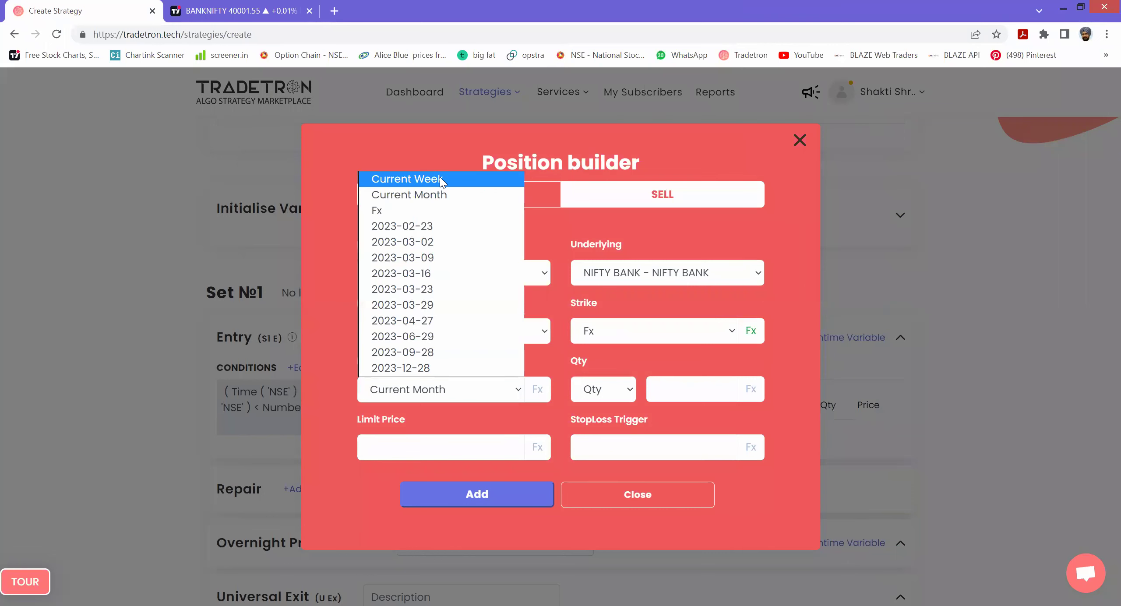
{"action": "left_click", "coordinate": [440, 179]}
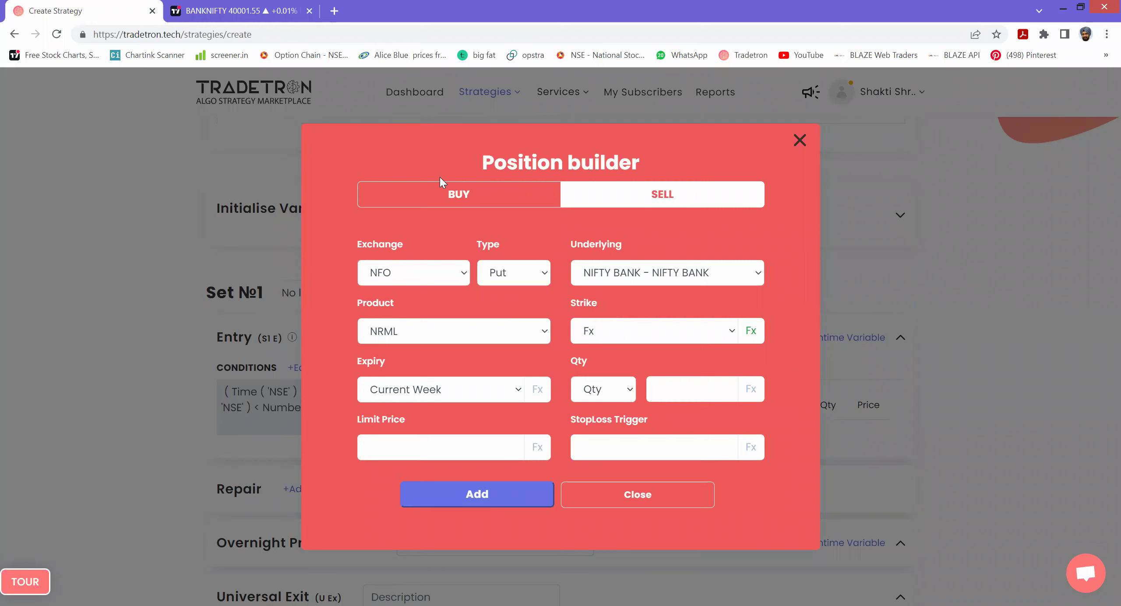
{"action": "left_click", "coordinate": [629, 390]}
{"action": "left_click", "coordinate": [608, 441]}
{"action": "left_click", "coordinate": [675, 393]}
{"action": "type", "text": "1"}
{"action": "left_click", "coordinate": [506, 501]}
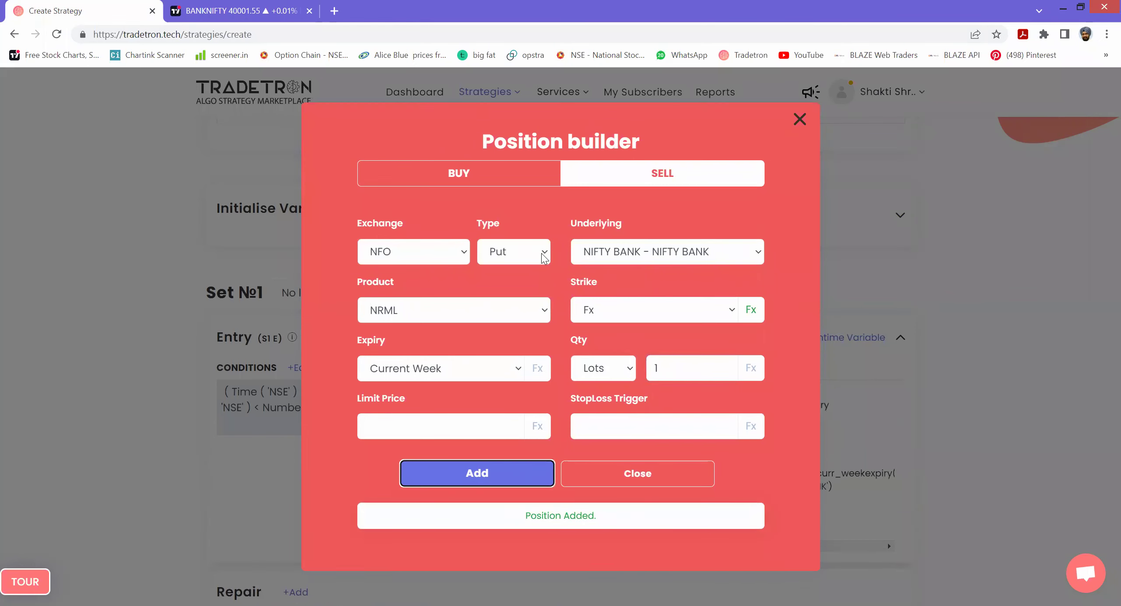
{"action": "left_click", "coordinate": [544, 257]}
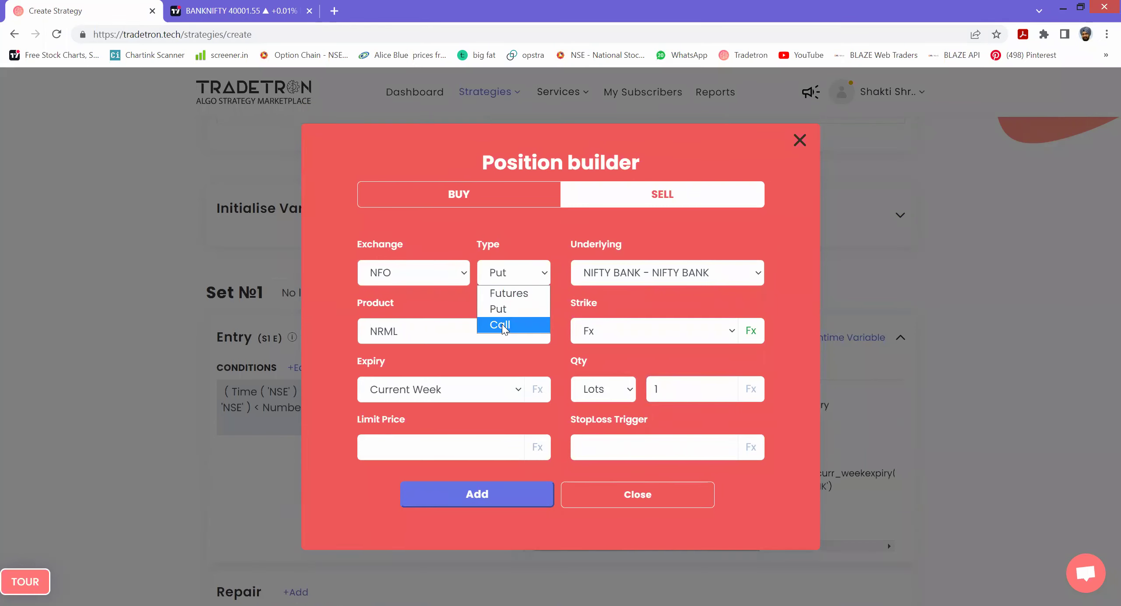
- Switch the next leg to a Call on NIFTY BANK, keeping the Round strike formula
{"action": "left_click", "coordinate": [504, 326]}
{"action": "left_click", "coordinate": [620, 273]}
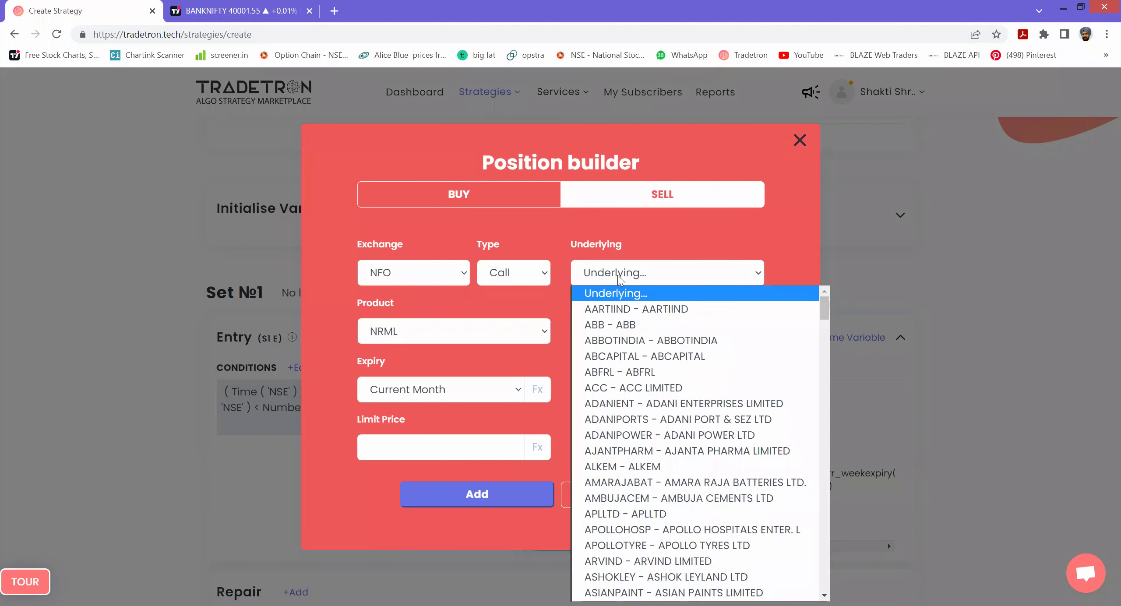
{"action": "type", "text": "nifty"}
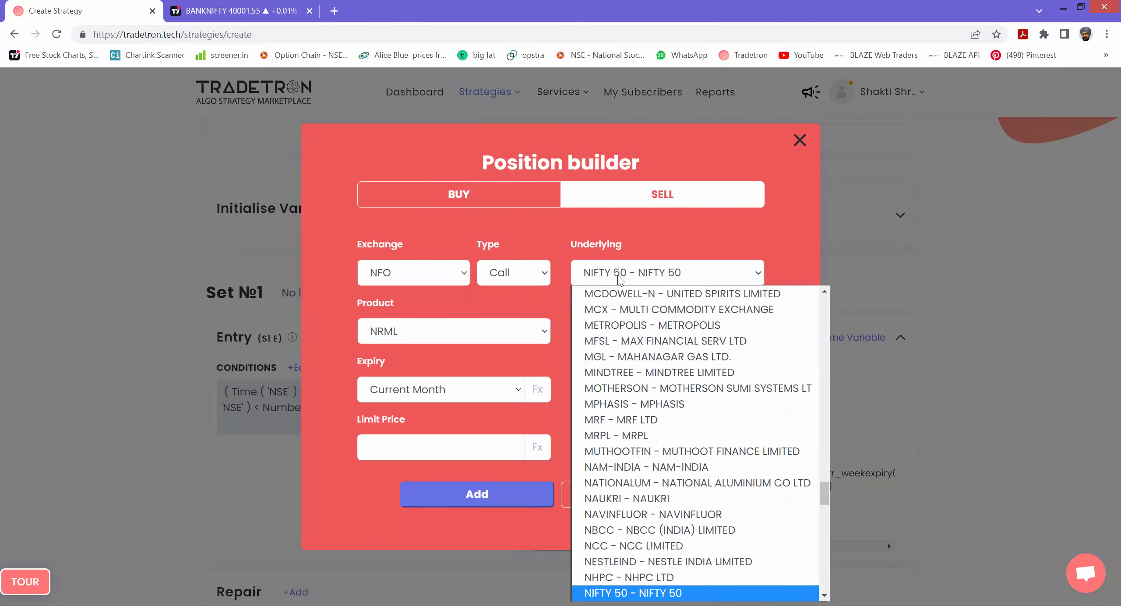
{"action": "key", "text": "Down"}
{"action": "key", "text": "Down"}
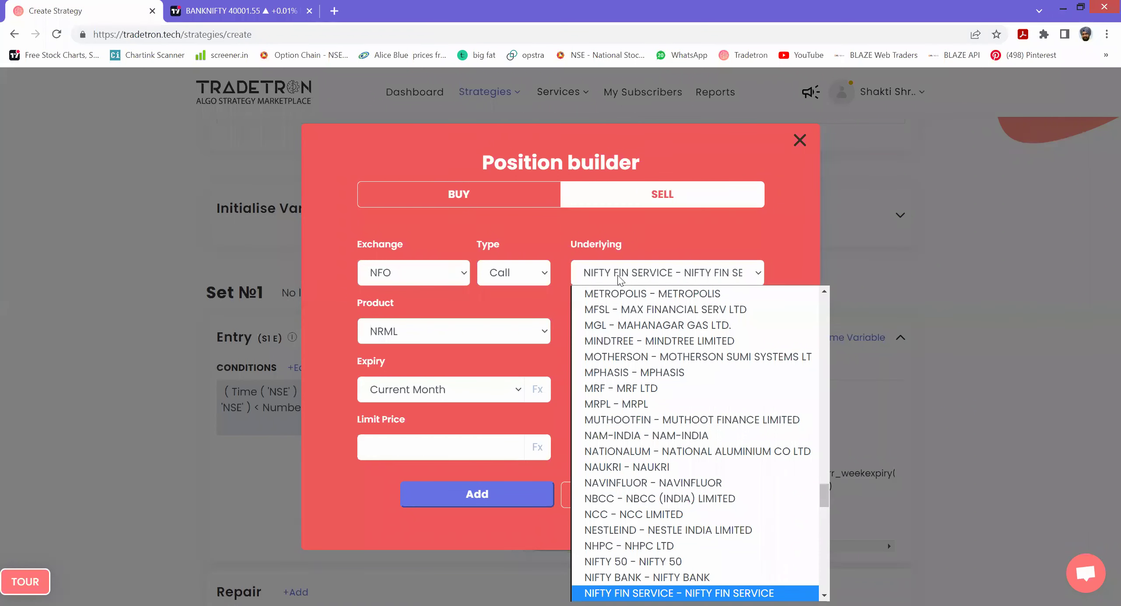
{"action": "key", "text": "Up"}
{"action": "key", "text": "Return"}
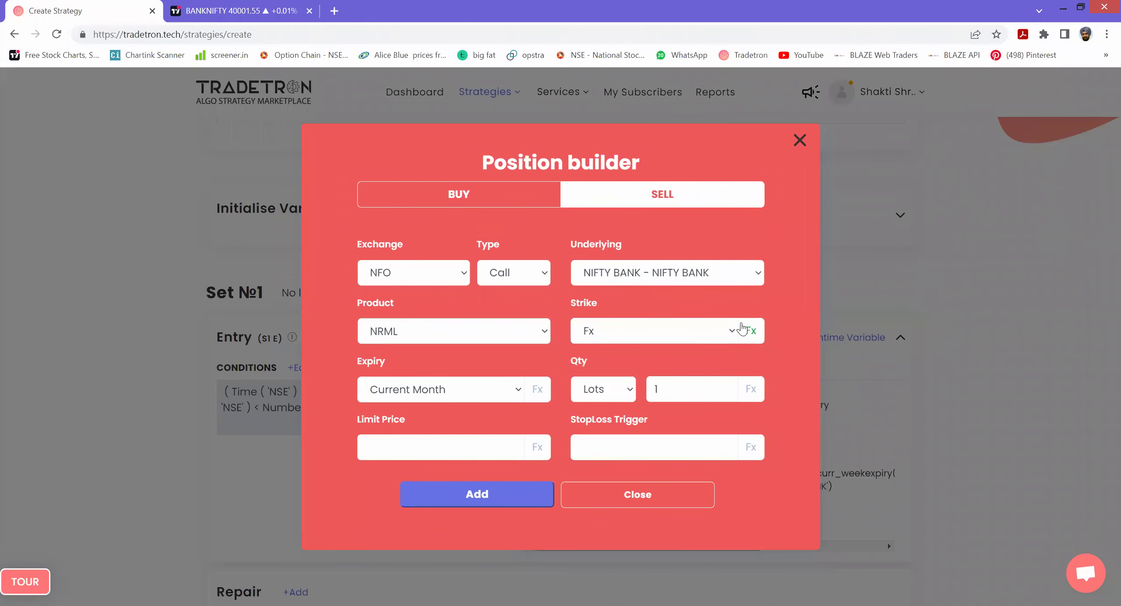
{"action": "left_click_drag", "start_coordinate": [750, 332], "coordinate": [755, 333]}
{"action": "left_click", "coordinate": [753, 331]}
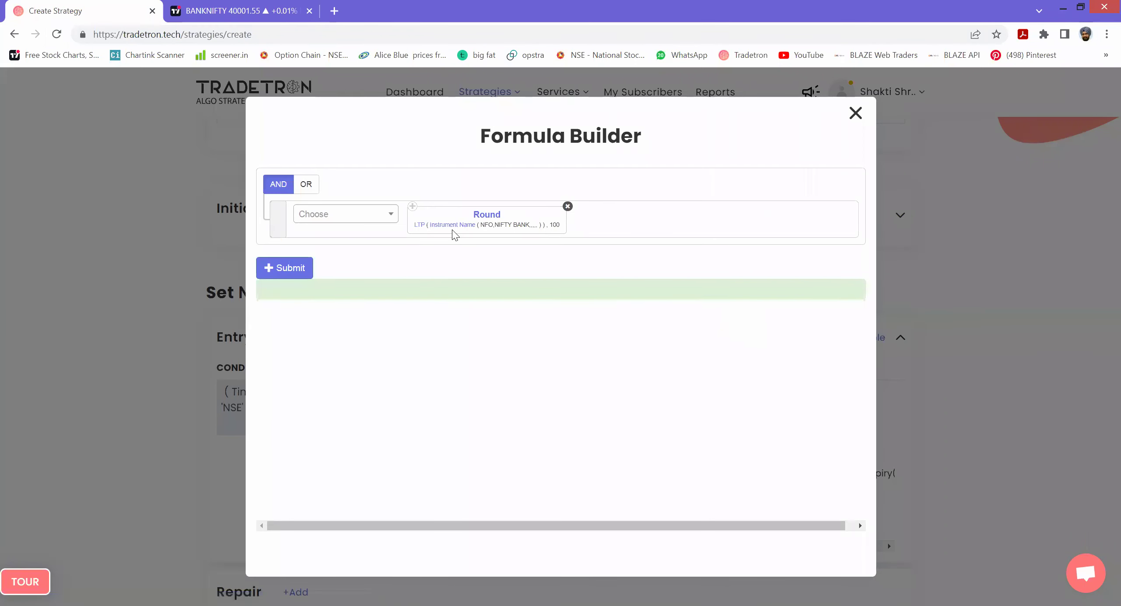
{"action": "left_click", "coordinate": [856, 113]}
- Set the call leg's expiry to Current Week, add it, and close the Position builder
{"action": "left_click", "coordinate": [446, 392]}
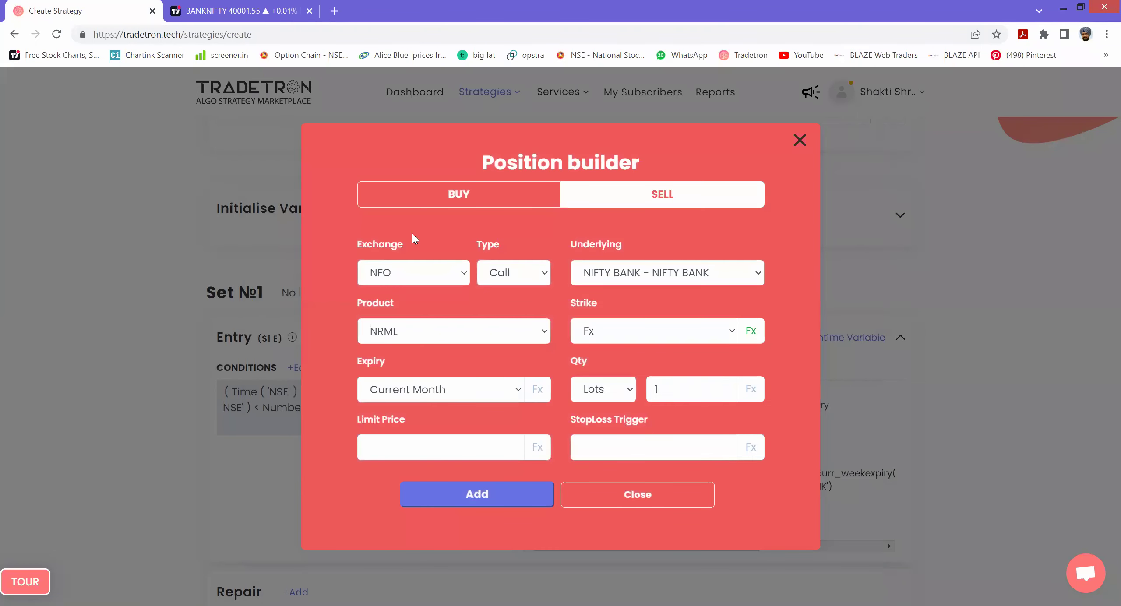
{"action": "left_click", "coordinate": [427, 179]}
{"action": "left_click", "coordinate": [501, 494]}
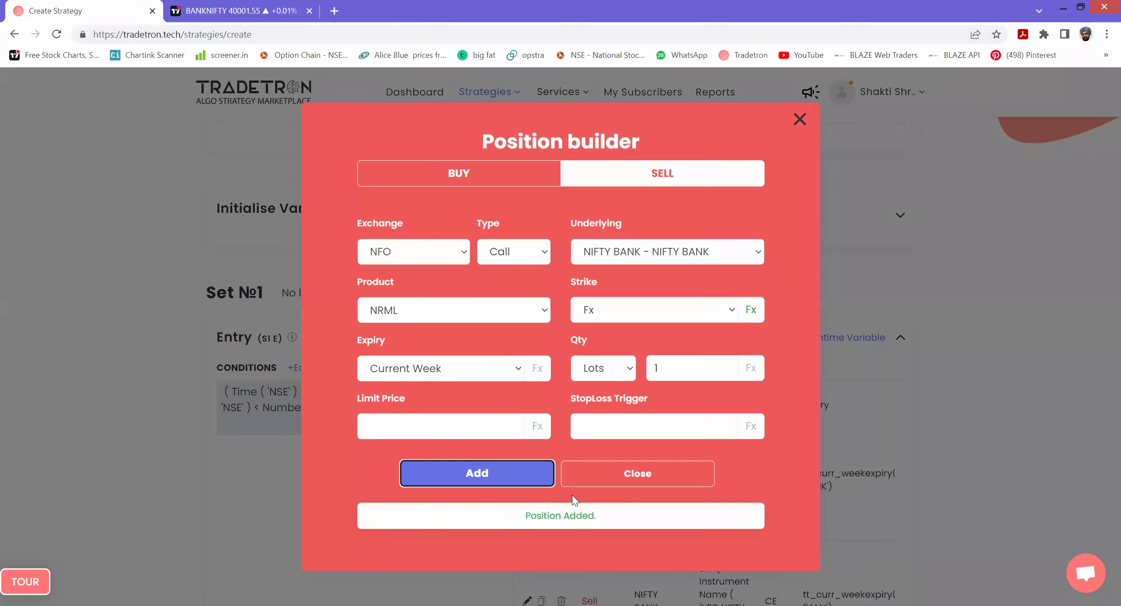
{"action": "left_click", "coordinate": [637, 475]}
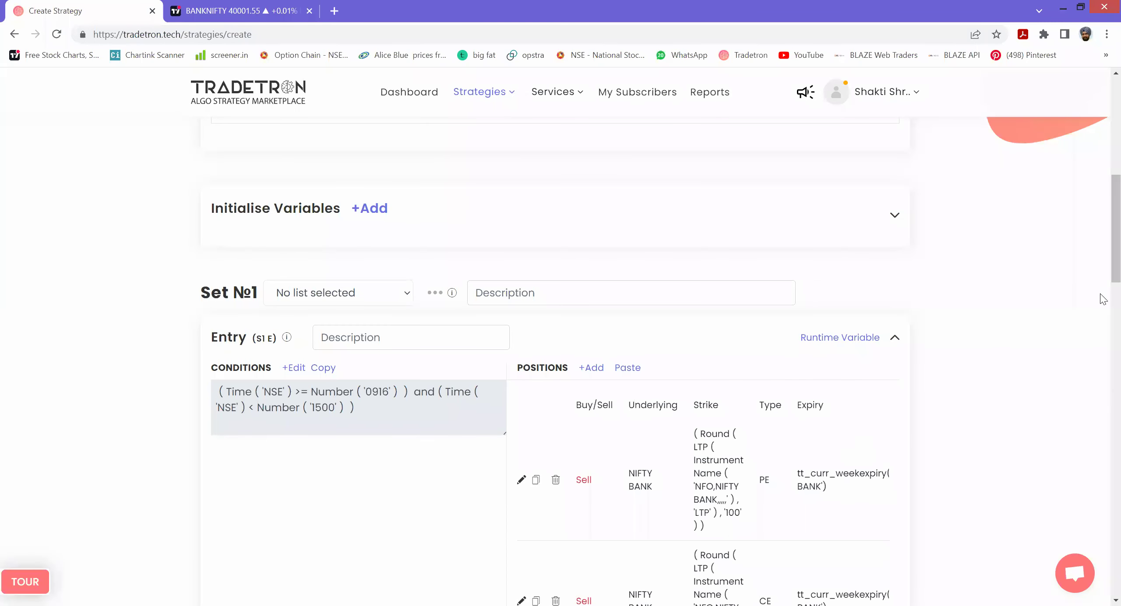
{"action": "scroll", "coordinate": [1104, 285], "scroll_direction": "down", "scroll_amount": 1}
{"action": "scroll", "coordinate": [1103, 284], "scroll_direction": "down", "scroll_amount": 3}
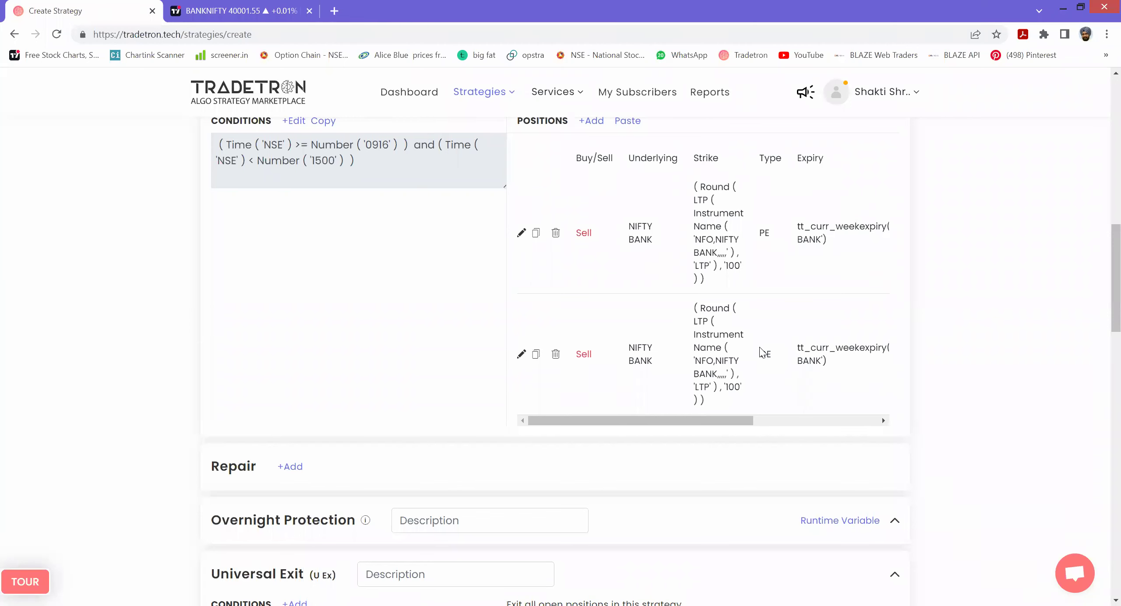
{"action": "left_click_drag", "start_coordinate": [1105, 289], "coordinate": [1103, 574]}
- Create the APACHE MINI strategy, then save it with Update, dismissing both confirmations
{"action": "left_click", "coordinate": [572, 376]}
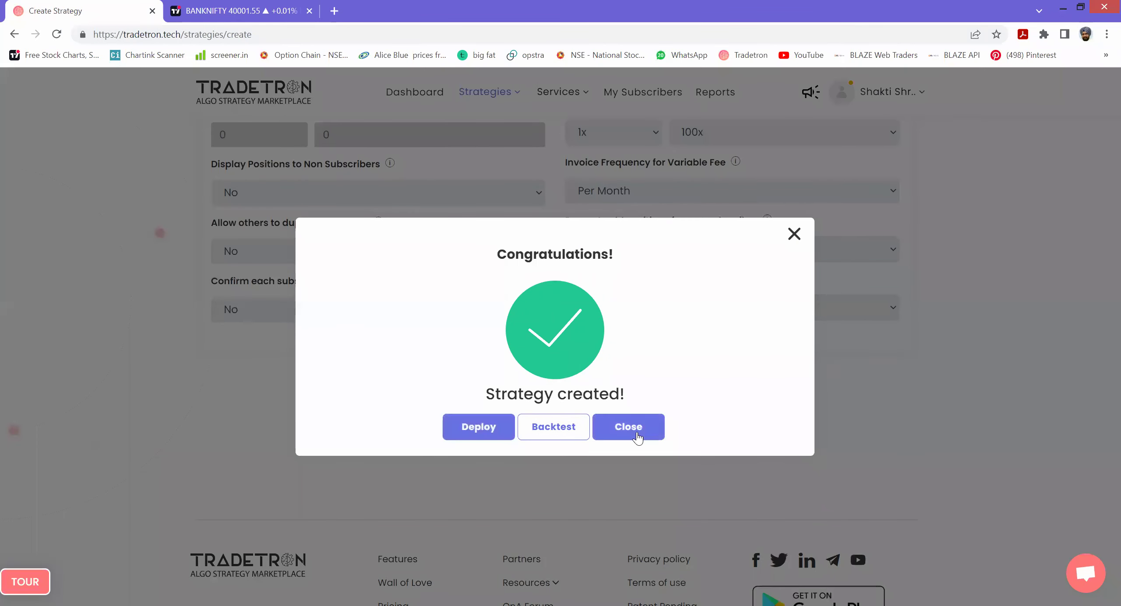
{"action": "left_click", "coordinate": [628, 427]}
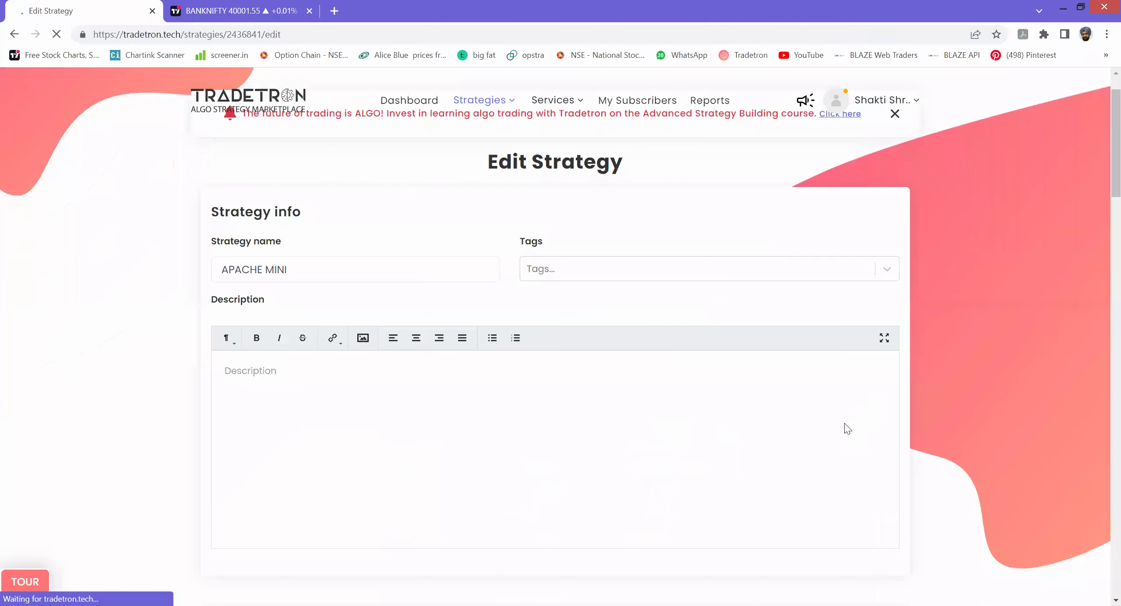
{"action": "left_click", "coordinate": [558, 232]}
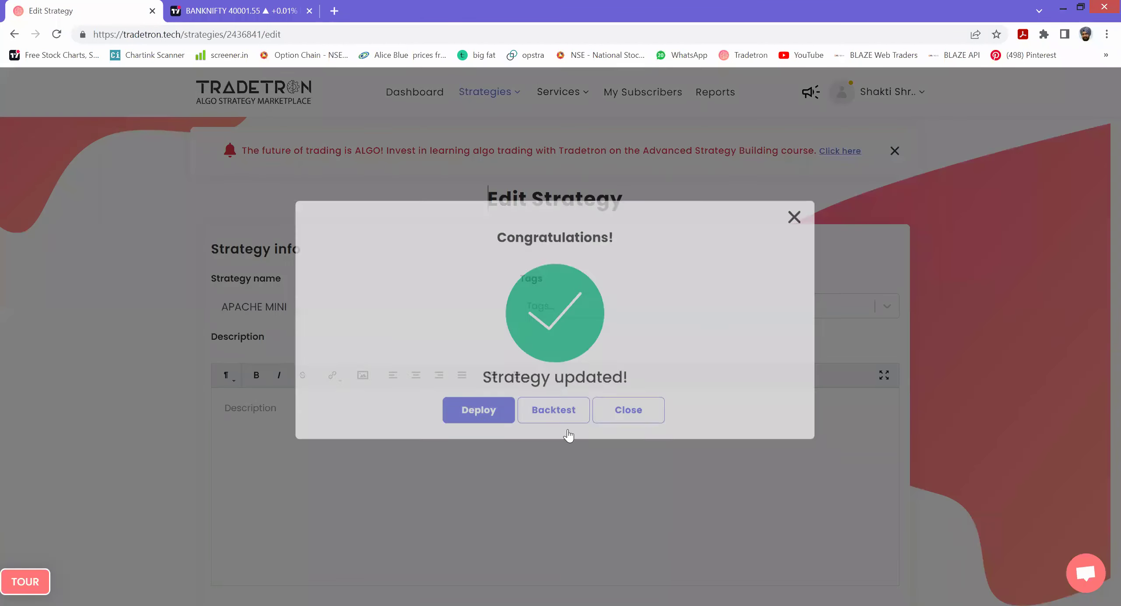
{"action": "left_click", "coordinate": [627, 422]}
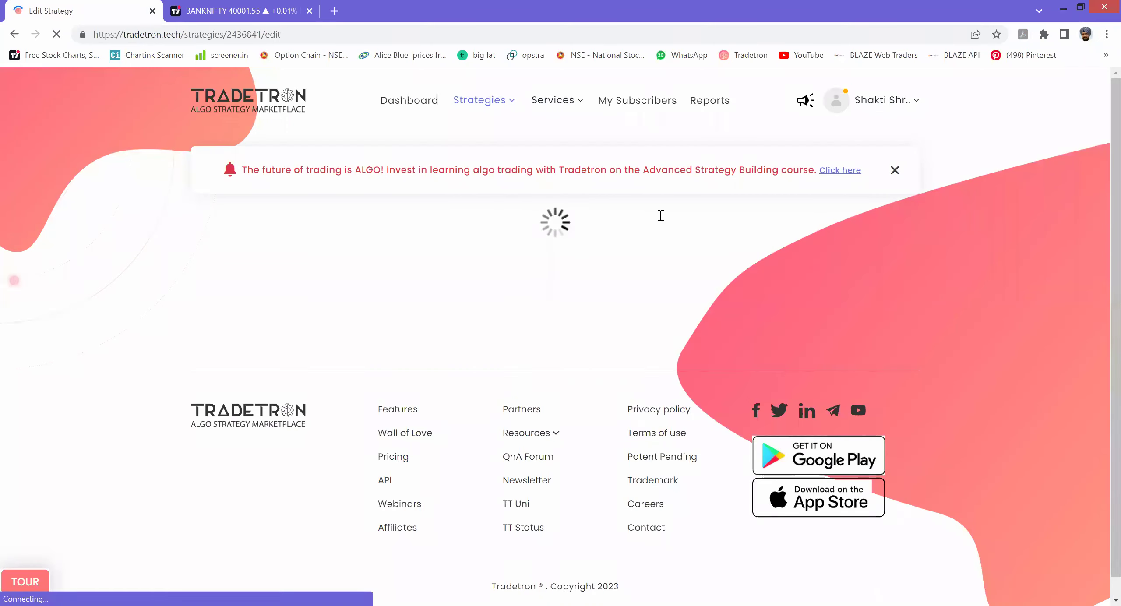
{"action": "left_click_drag", "start_coordinate": [668, 190], "coordinate": [615, 282]}
{"action": "left_click_drag", "start_coordinate": [669, 189], "coordinate": [723, 285]}
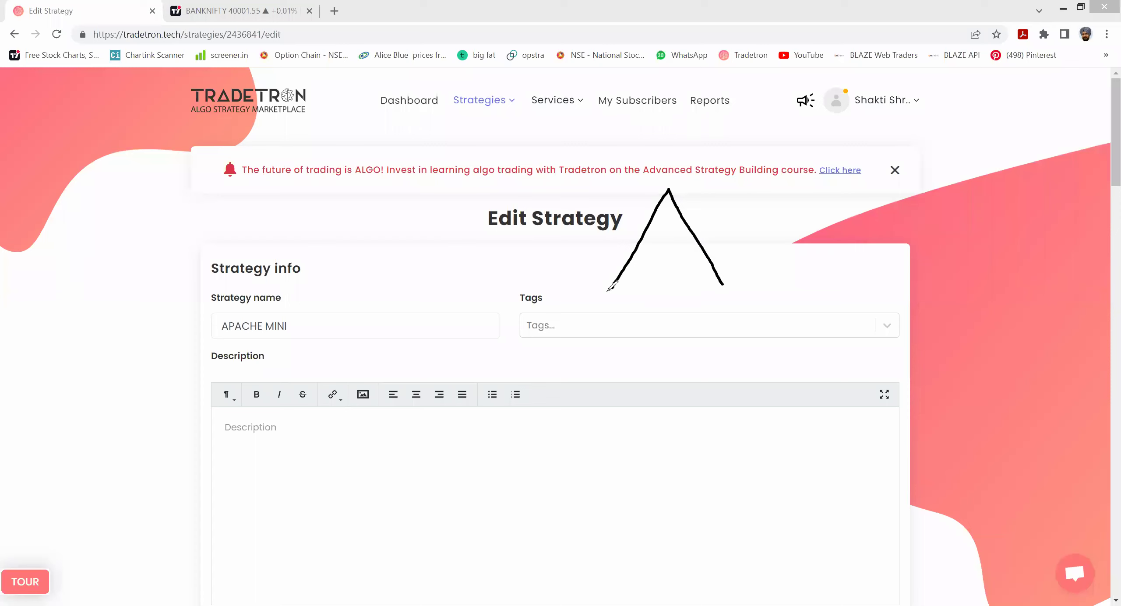
{"action": "left_click_drag", "start_coordinate": [573, 292], "coordinate": [779, 280]}
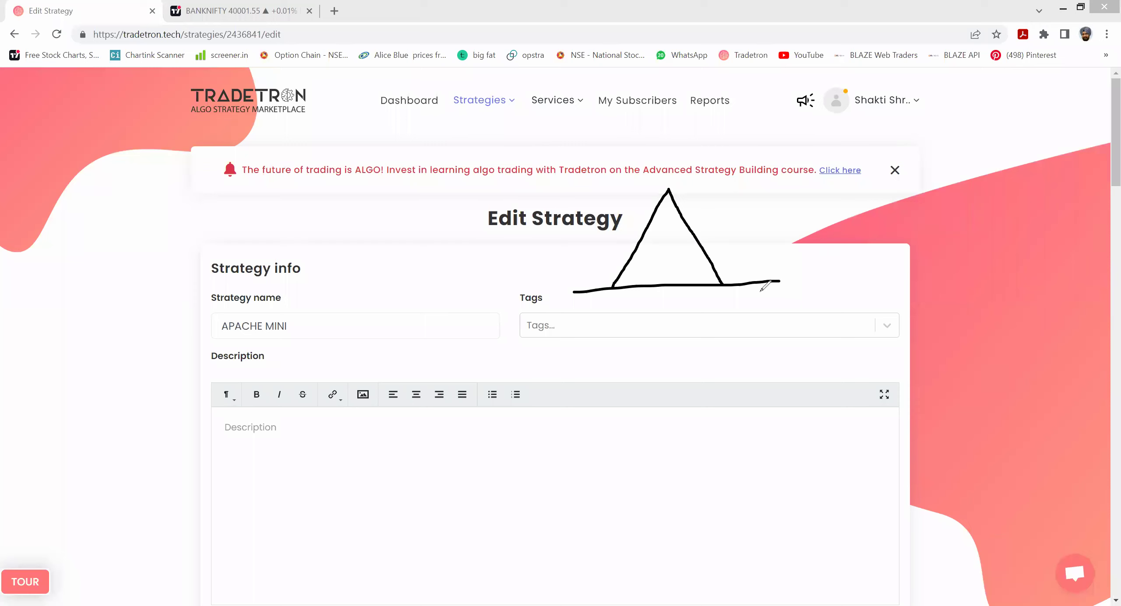
{"action": "mouse_move", "coordinate": [667, 183]}
{"action": "left_mouse_down"}
{"action": "mouse_move", "coordinate": [668, 290]}
{"action": "mouse_move", "coordinate": [697, 262]}
{"action": "mouse_move", "coordinate": [642, 277]}
{"action": "mouse_move", "coordinate": [680, 279]}
{"action": "left_mouse_up"}
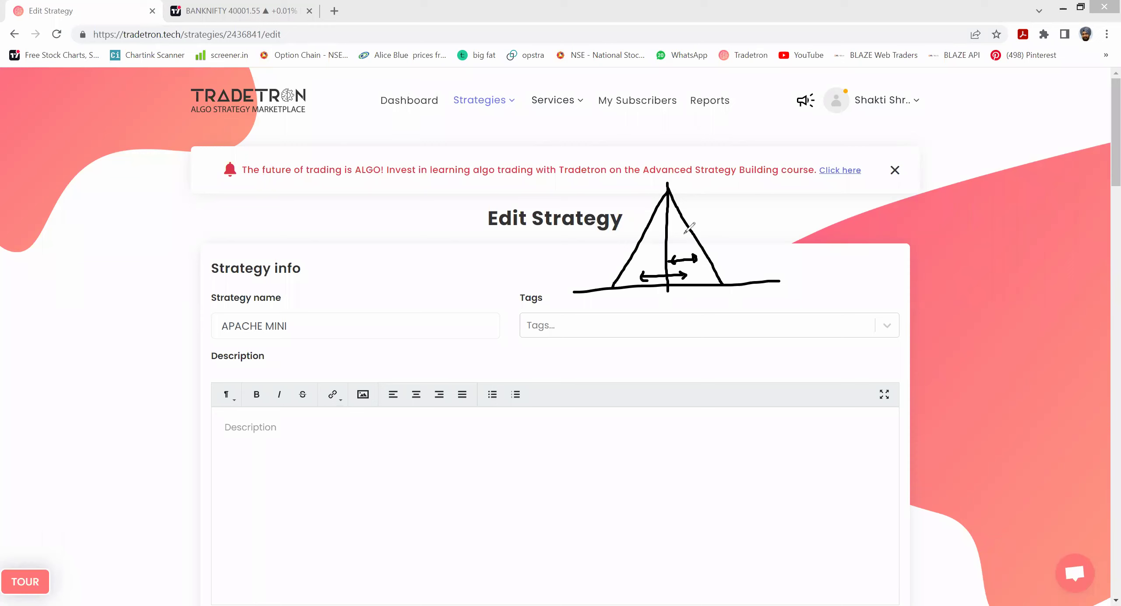
{"action": "left_click_drag", "start_coordinate": [686, 209], "coordinate": [691, 253]}
{"action": "mouse_move", "coordinate": [730, 211]}
{"action": "left_mouse_down"}
{"action": "mouse_move", "coordinate": [731, 229]}
{"action": "mouse_move", "coordinate": [745, 227]}
{"action": "mouse_move", "coordinate": [760, 205]}
{"action": "mouse_move", "coordinate": [744, 230]}
{"action": "left_mouse_up"}
{"action": "left_click", "coordinate": [771, 217]}
{"action": "mouse_move", "coordinate": [789, 200]}
{"action": "left_mouse_down"}
{"action": "mouse_move", "coordinate": [779, 238]}
{"action": "mouse_move", "coordinate": [808, 235]}
{"action": "left_mouse_up"}
{"action": "left_click", "coordinate": [797, 220]}
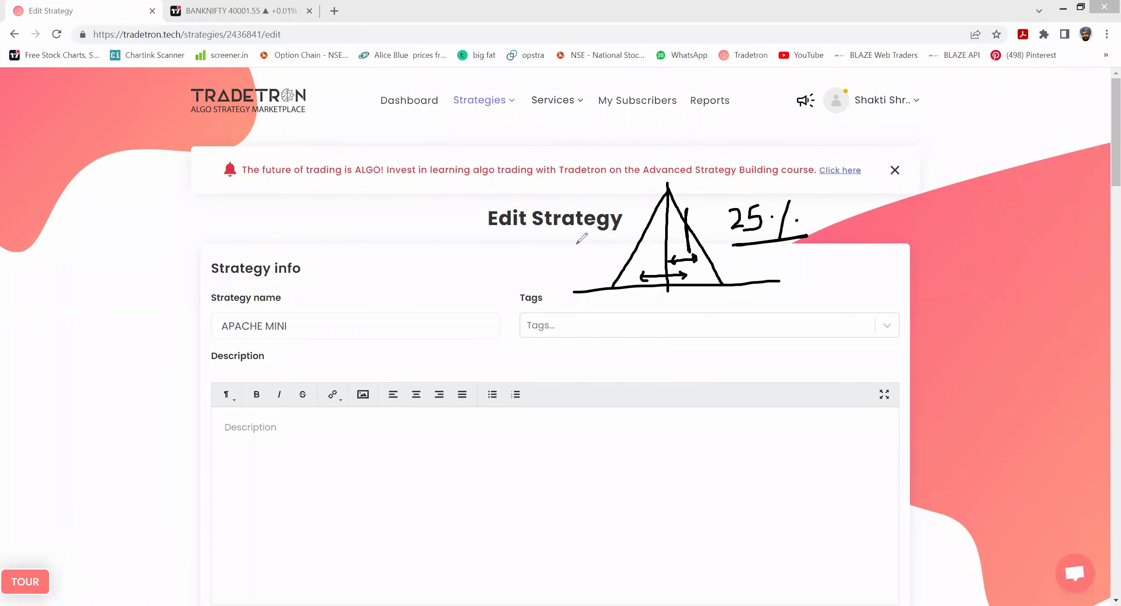
{"action": "left_click_drag", "start_coordinate": [640, 220], "coordinate": [644, 289]}
{"action": "left_click_drag", "start_coordinate": [643, 227], "coordinate": [642, 291]}
{"action": "mouse_move", "coordinate": [802, 294]}
{"action": "left_mouse_down"}
{"action": "mouse_move", "coordinate": [813, 312]}
{"action": "mouse_move", "coordinate": [797, 327]}
{"action": "left_mouse_up"}
{"action": "mouse_move", "coordinate": [843, 292]}
{"action": "left_mouse_down"}
{"action": "mouse_move", "coordinate": [841, 327]}
{"action": "mouse_move", "coordinate": [872, 312]}
{"action": "mouse_move", "coordinate": [853, 309]}
{"action": "mouse_move", "coordinate": [921, 318]}
{"action": "left_mouse_up"}
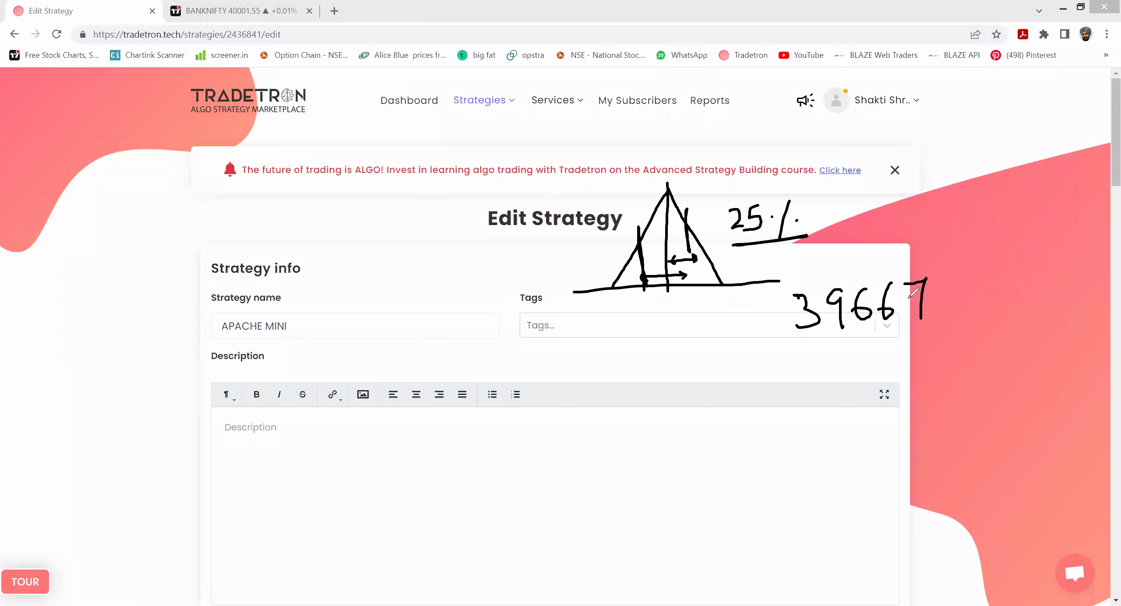
{"action": "mouse_move", "coordinate": [862, 283]}
{"action": "left_mouse_down"}
{"action": "mouse_move", "coordinate": [949, 230]}
{"action": "mouse_move", "coordinate": [948, 258]}
{"action": "mouse_move", "coordinate": [969, 228]}
{"action": "mouse_move", "coordinate": [984, 248]}
{"action": "left_mouse_up"}
{"action": "mouse_move", "coordinate": [941, 284]}
{"action": "left_mouse_down"}
{"action": "mouse_move", "coordinate": [966, 315]}
{"action": "mouse_move", "coordinate": [947, 318]}
{"action": "left_mouse_up"}
{"action": "mouse_move", "coordinate": [970, 282]}
{"action": "left_mouse_down"}
{"action": "mouse_move", "coordinate": [985, 315]}
{"action": "mouse_move", "coordinate": [1007, 287]}
{"action": "mouse_move", "coordinate": [997, 330]}
{"action": "left_mouse_up"}
{"action": "left_click_drag", "start_coordinate": [1016, 290], "coordinate": [1034, 290]}
{"action": "mouse_move", "coordinate": [983, 350]}
{"action": "left_mouse_down"}
{"action": "mouse_move", "coordinate": [1024, 363]}
{"action": "mouse_move", "coordinate": [962, 390]}
{"action": "mouse_move", "coordinate": [975, 395]}
{"action": "left_mouse_up"}
{"action": "mouse_move", "coordinate": [752, 351]}
{"action": "left_mouse_down"}
{"action": "mouse_move", "coordinate": [777, 356]}
{"action": "mouse_move", "coordinate": [795, 379]}
{"action": "mouse_move", "coordinate": [765, 382]}
{"action": "left_mouse_up"}
{"action": "mouse_move", "coordinate": [806, 346]}
{"action": "left_mouse_down"}
{"action": "mouse_move", "coordinate": [789, 346]}
{"action": "mouse_move", "coordinate": [819, 370]}
{"action": "mouse_move", "coordinate": [860, 346]}
{"action": "mouse_move", "coordinate": [754, 395]}
{"action": "left_mouse_up"}
{"action": "left_click_drag", "start_coordinate": [984, 277], "coordinate": [1015, 260]}
{"action": "left_click_drag", "start_coordinate": [842, 333], "coordinate": [856, 328]}
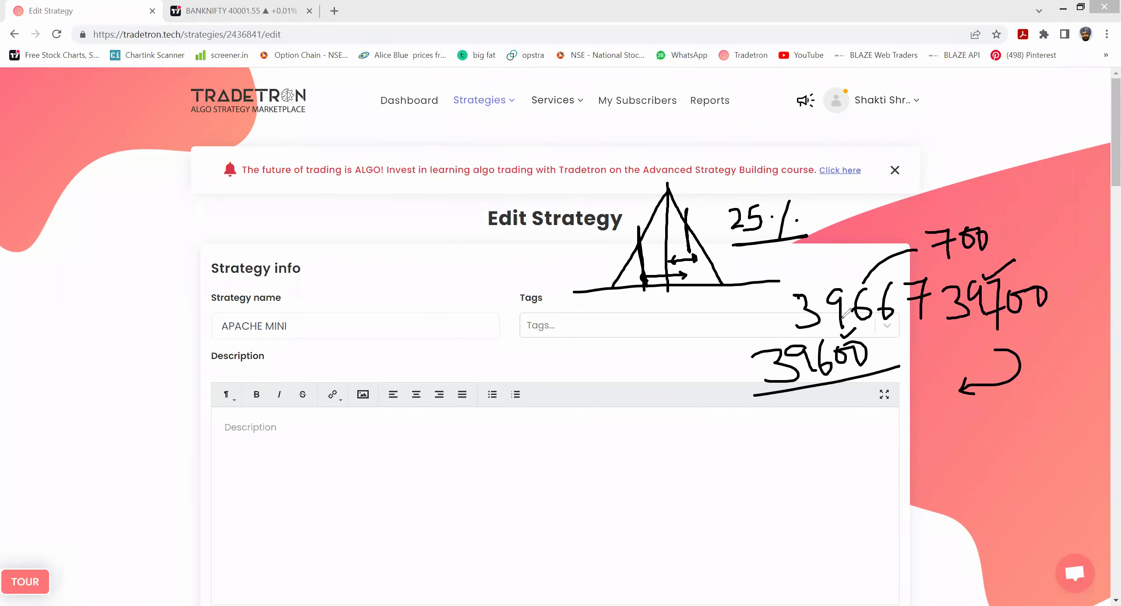
{"action": "left_click", "coordinate": [812, 434]}
{"action": "mouse_move", "coordinate": [822, 425]}
{"action": "left_mouse_down"}
{"action": "mouse_move", "coordinate": [839, 446]}
{"action": "mouse_move", "coordinate": [850, 419]}
{"action": "mouse_move", "coordinate": [875, 431]}
{"action": "mouse_move", "coordinate": [885, 410]}
{"action": "mouse_move", "coordinate": [891, 442]}
{"action": "mouse_move", "coordinate": [927, 422]}
{"action": "mouse_move", "coordinate": [950, 435]}
{"action": "left_mouse_up"}
{"action": "left_click_drag", "start_coordinate": [969, 409], "coordinate": [976, 419]}
{"action": "mouse_move", "coordinate": [988, 407]}
{"action": "left_mouse_down"}
{"action": "mouse_move", "coordinate": [991, 423]}
{"action": "mouse_move", "coordinate": [986, 408]}
{"action": "left_mouse_up"}
{"action": "mouse_move", "coordinate": [920, 465]}
{"action": "left_mouse_down"}
{"action": "mouse_move", "coordinate": [975, 468]}
{"action": "mouse_move", "coordinate": [999, 445]}
{"action": "left_mouse_up"}
{"action": "left_click_drag", "start_coordinate": [860, 499], "coordinate": [998, 472]}
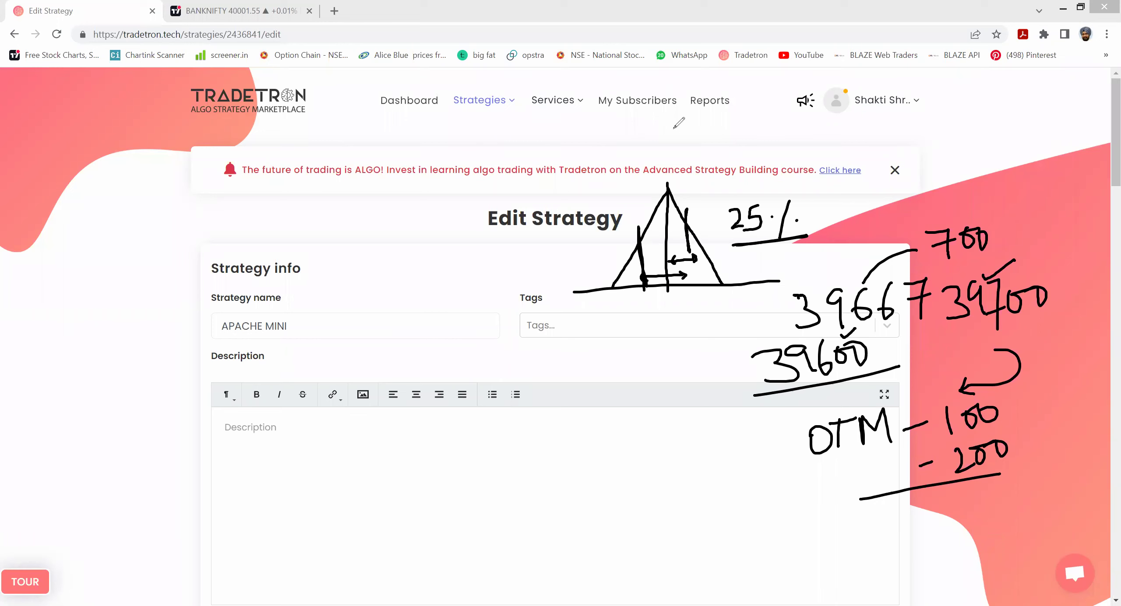
{"action": "key", "text": "Escape"}
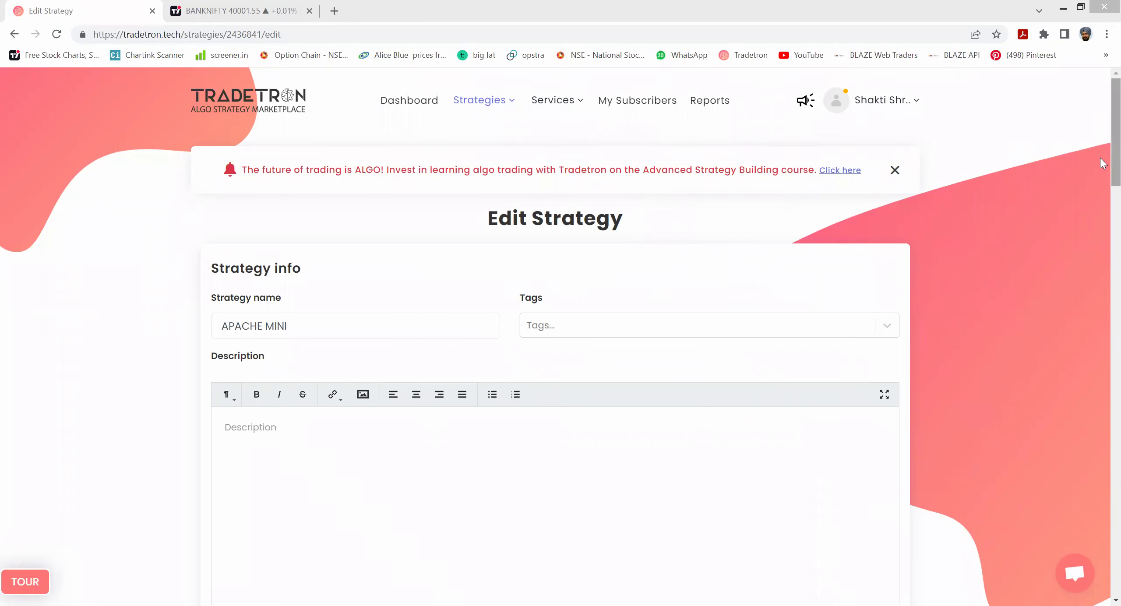
- Add a second set to the strategy
{"action": "left_click_drag", "start_coordinate": [1103, 162], "coordinate": [1103, 366]}
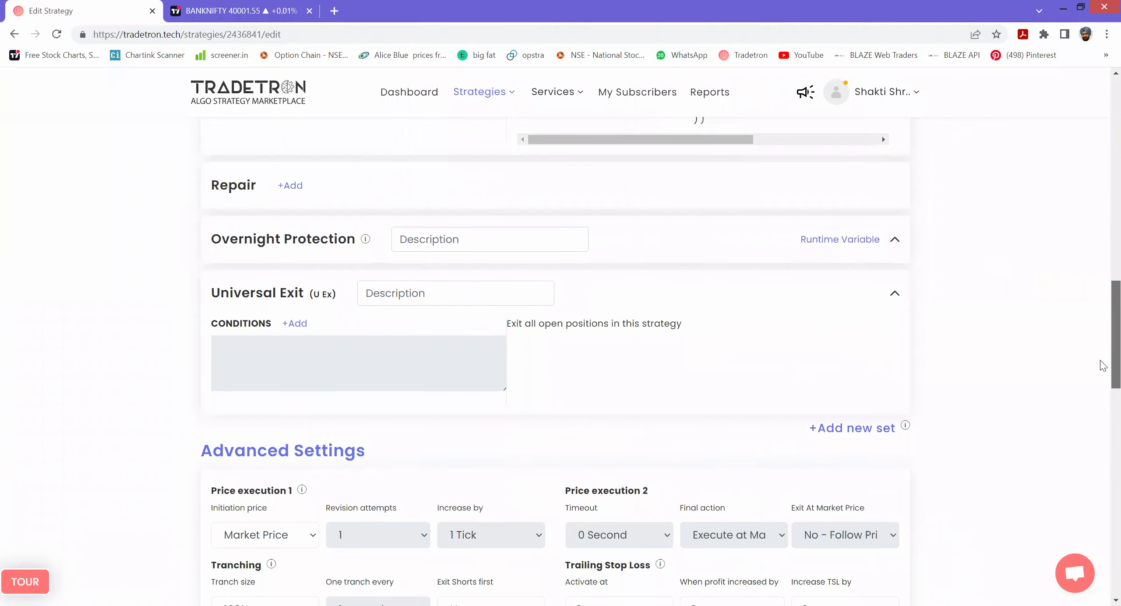
{"action": "left_click", "coordinate": [877, 433]}
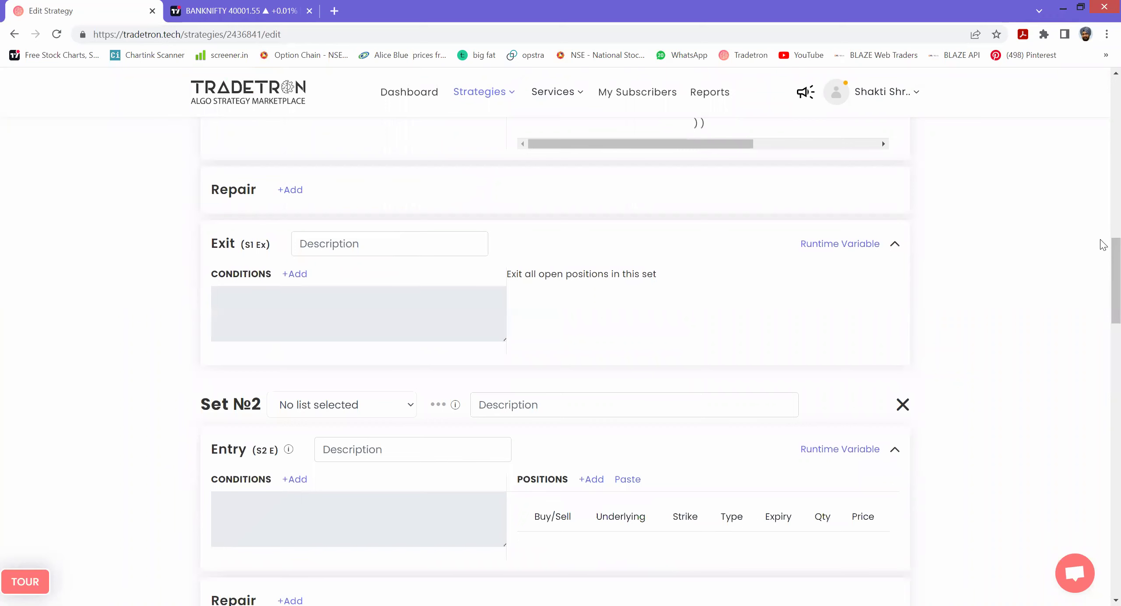
{"action": "left_click_drag", "start_coordinate": [1101, 250], "coordinate": [1102, 217]}
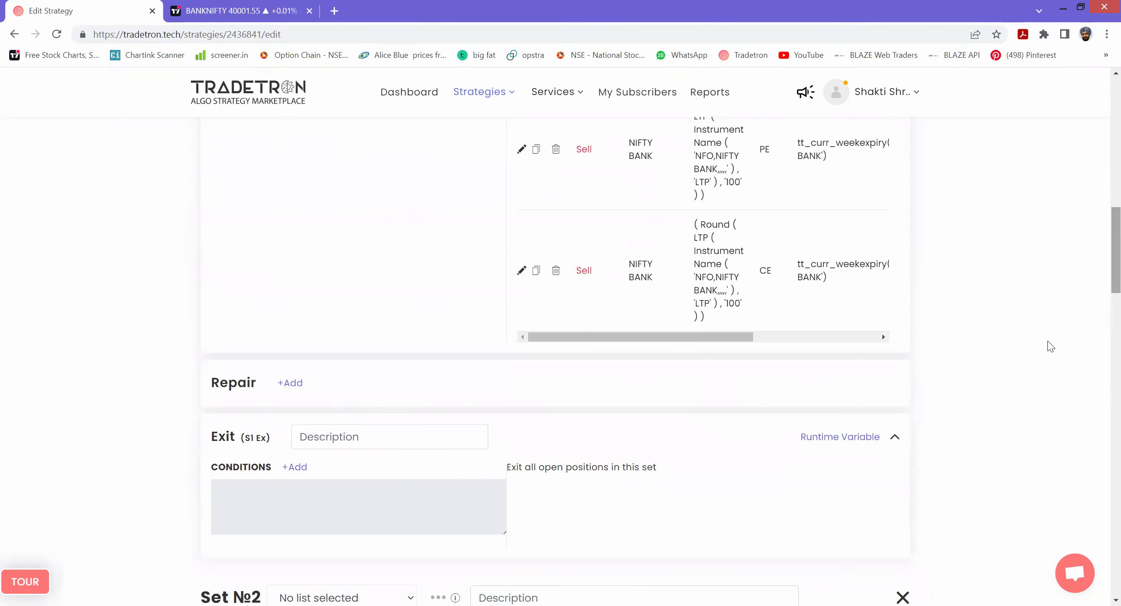
- Give Set 1 the exit condition PNL > Number 2000 and submit it
{"action": "left_click", "coordinate": [291, 468]}
{"action": "left_click", "coordinate": [390, 223]}
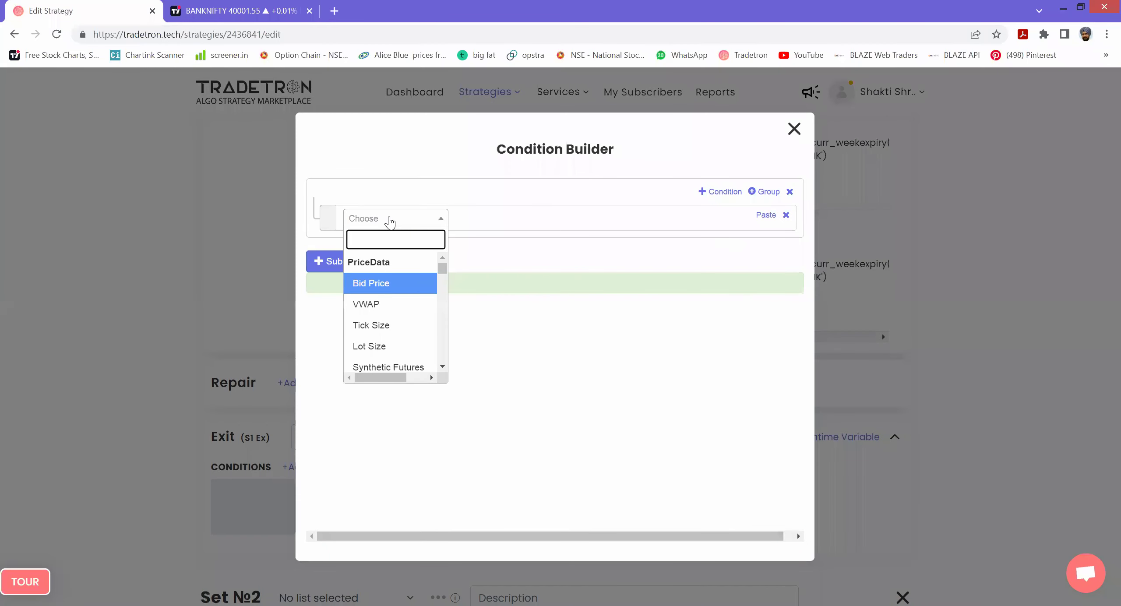
{"action": "type", "text": "PNL"}
{"action": "key", "text": "Return"}
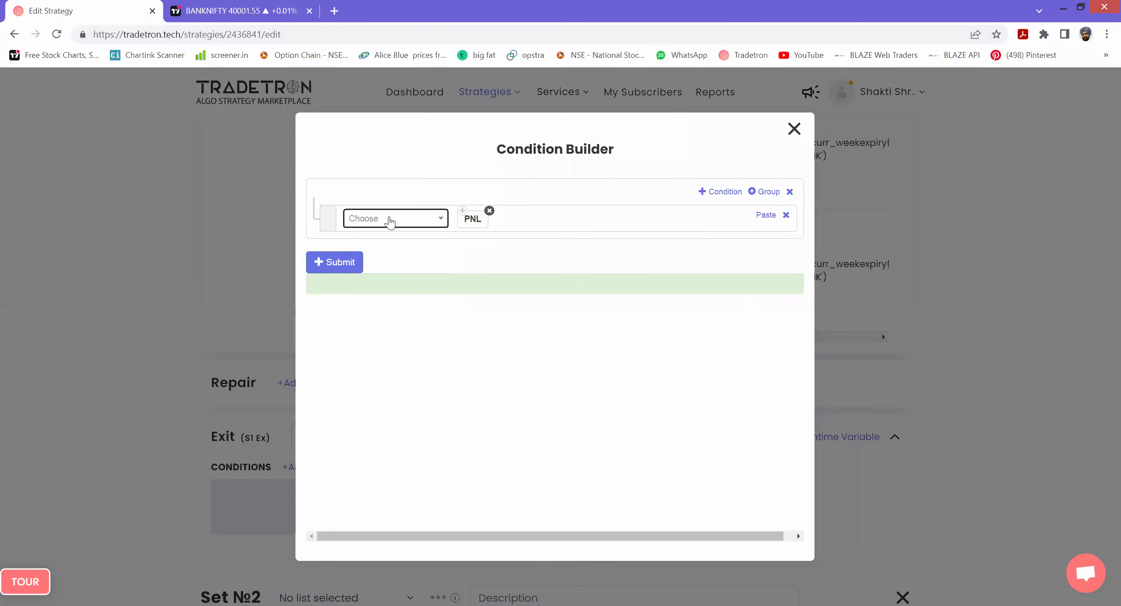
{"action": "left_click", "coordinate": [390, 222]}
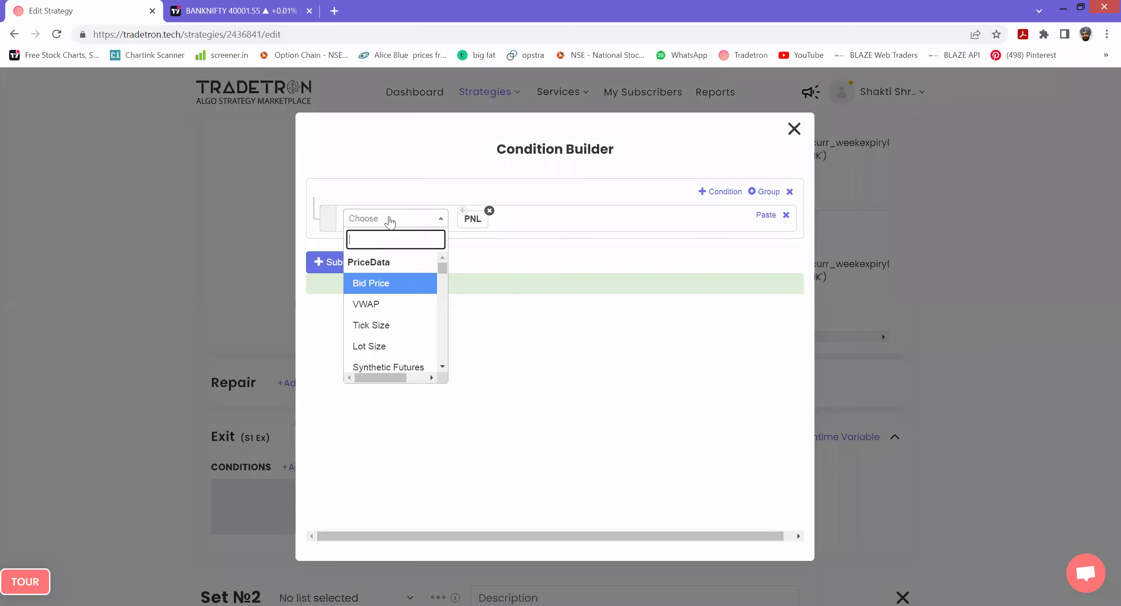
{"action": "type", "text": ">"}
{"action": "key", "text": "Return"}
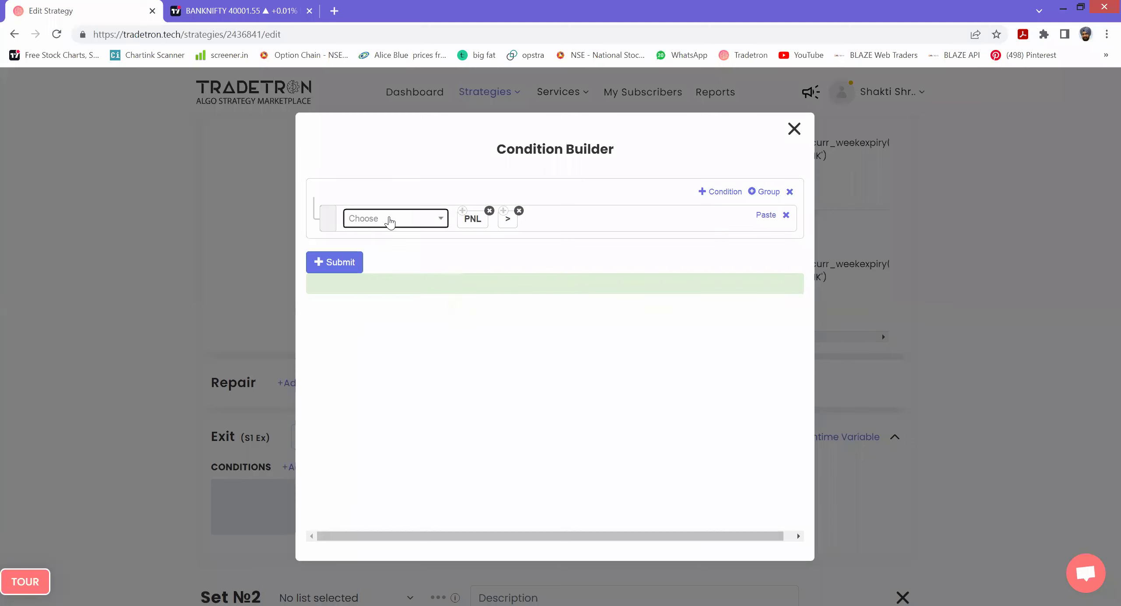
{"action": "left_click", "coordinate": [389, 223]}
{"action": "type", "text": "NUMBER"}
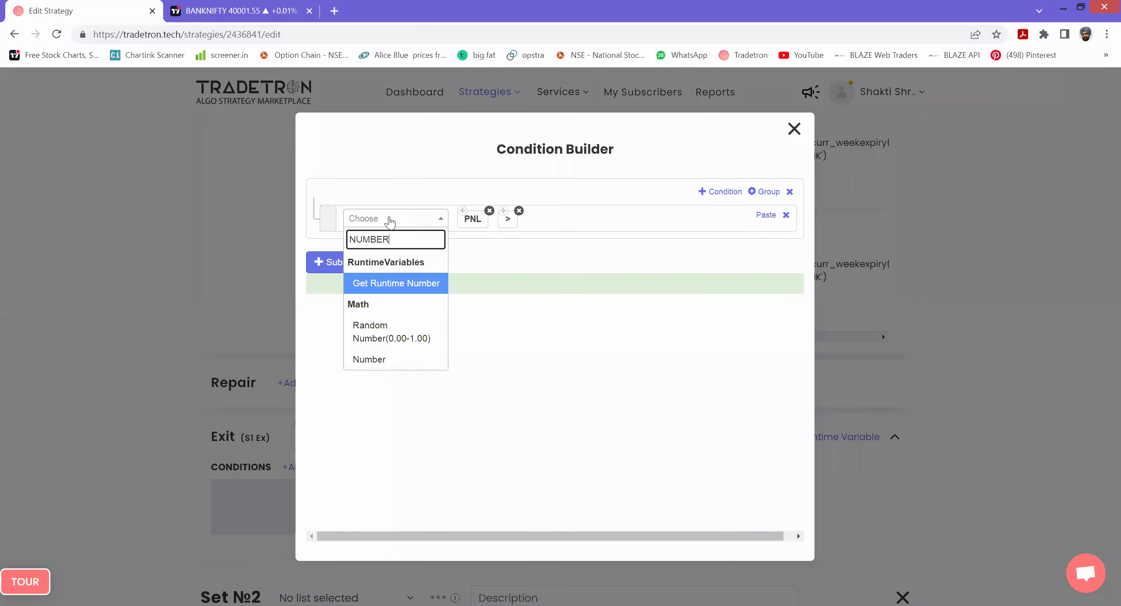
{"action": "key", "text": "Down"}
{"action": "key", "text": "Down"}
{"action": "key", "text": "Return"}
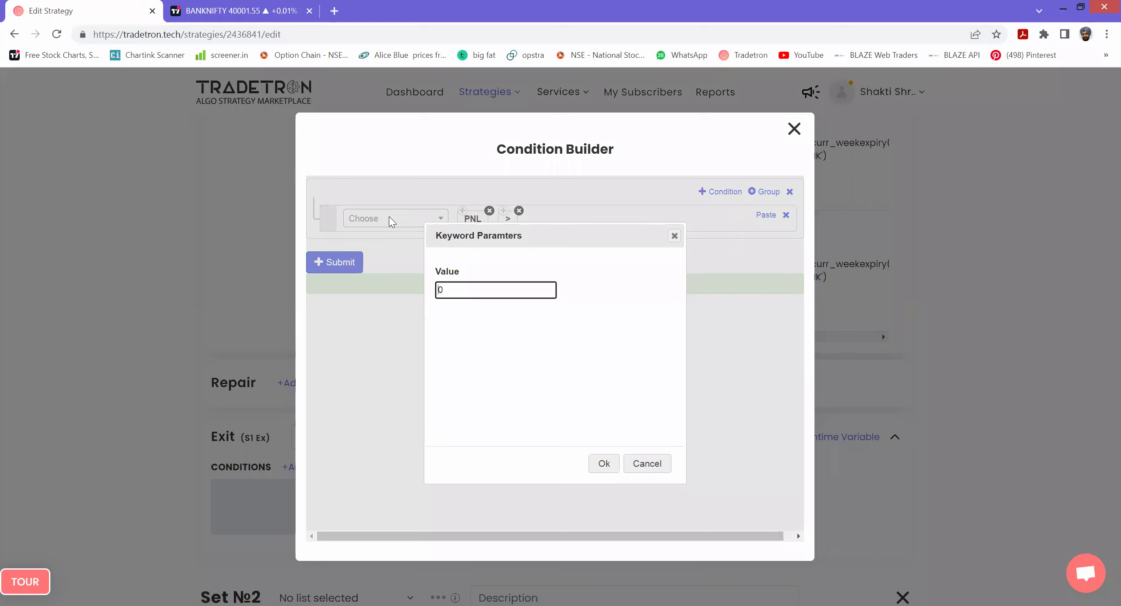
{"action": "type", "text": "200"}
{"action": "left_click", "coordinate": [604, 463]}
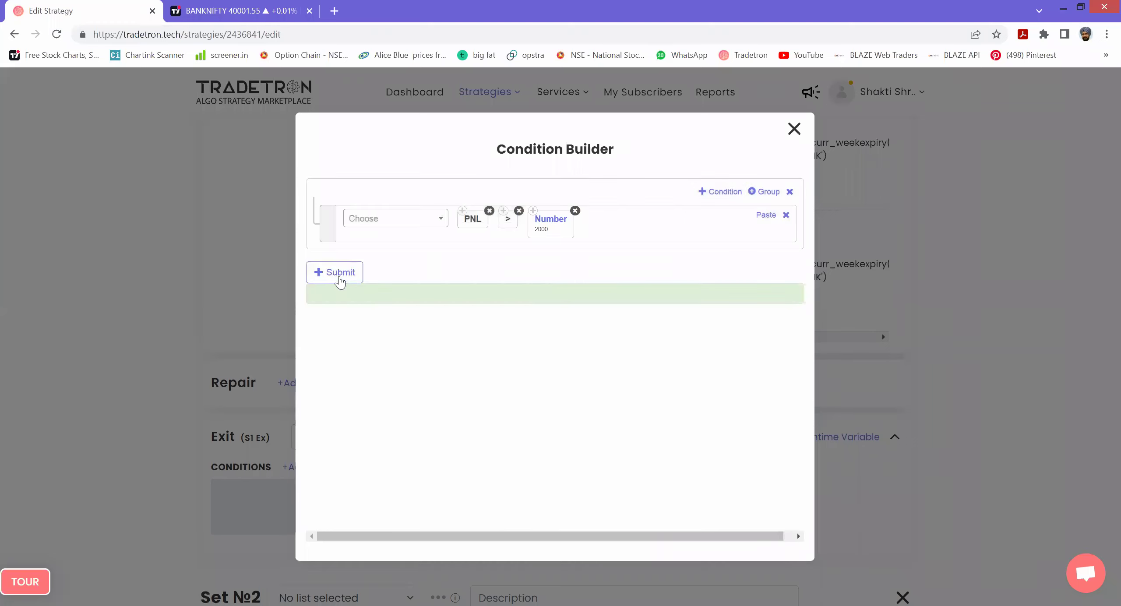
{"action": "left_click", "coordinate": [339, 276]}
{"action": "left_click", "coordinate": [794, 129]}
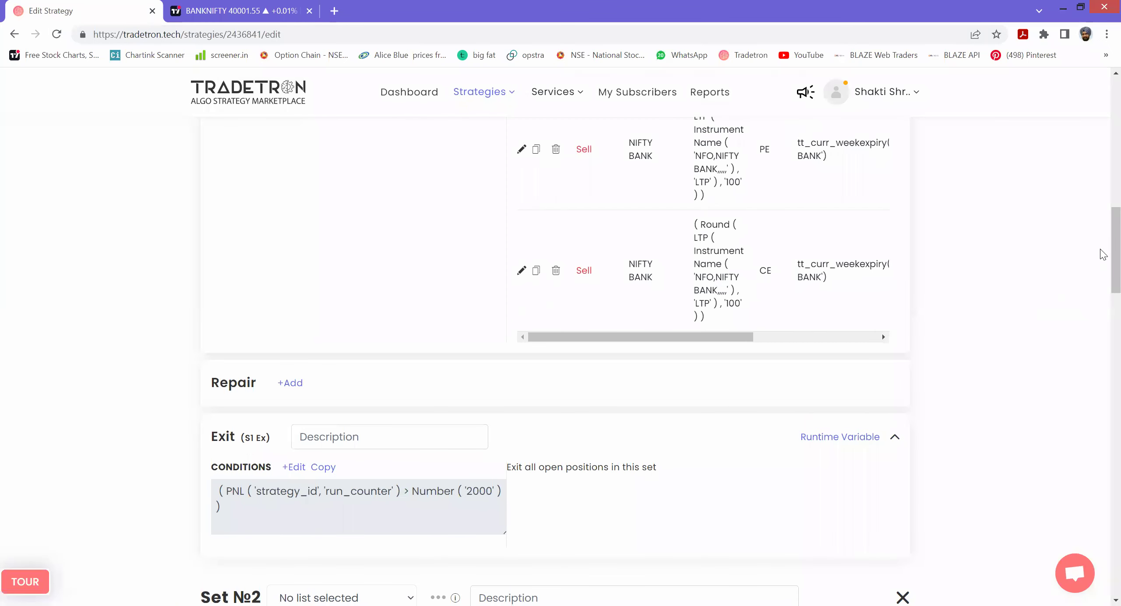
- Scroll down to Set №2's blank Entry, Repair and Exit sections
{"action": "scroll", "coordinate": [1103, 256], "scroll_direction": "down", "scroll_amount": 3}
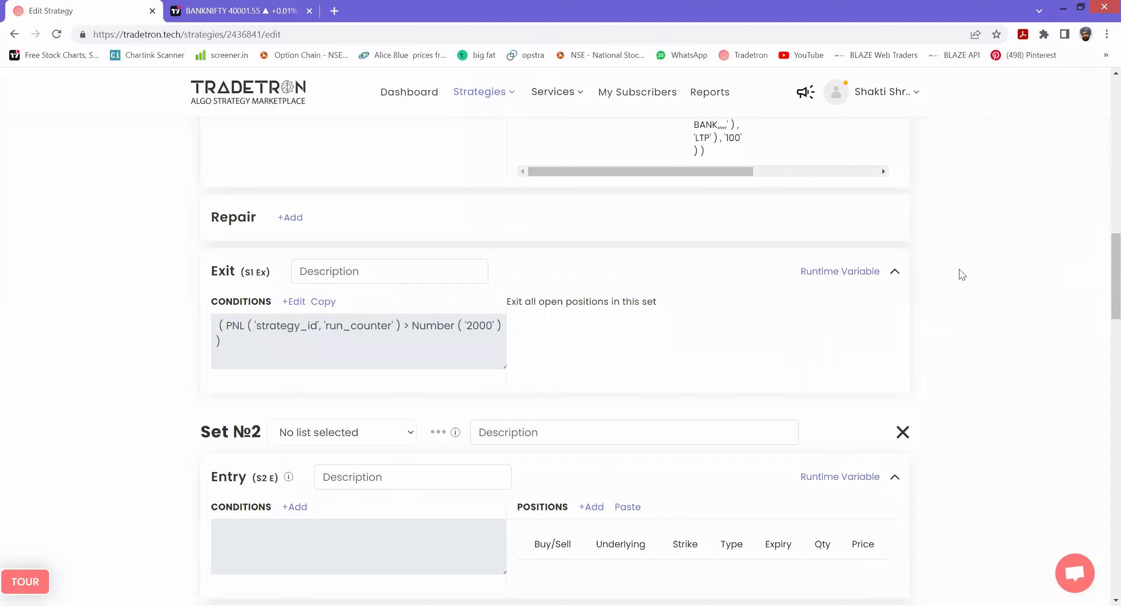
{"action": "scroll", "coordinate": [591, 370], "scroll_direction": "down", "scroll_amount": 10}
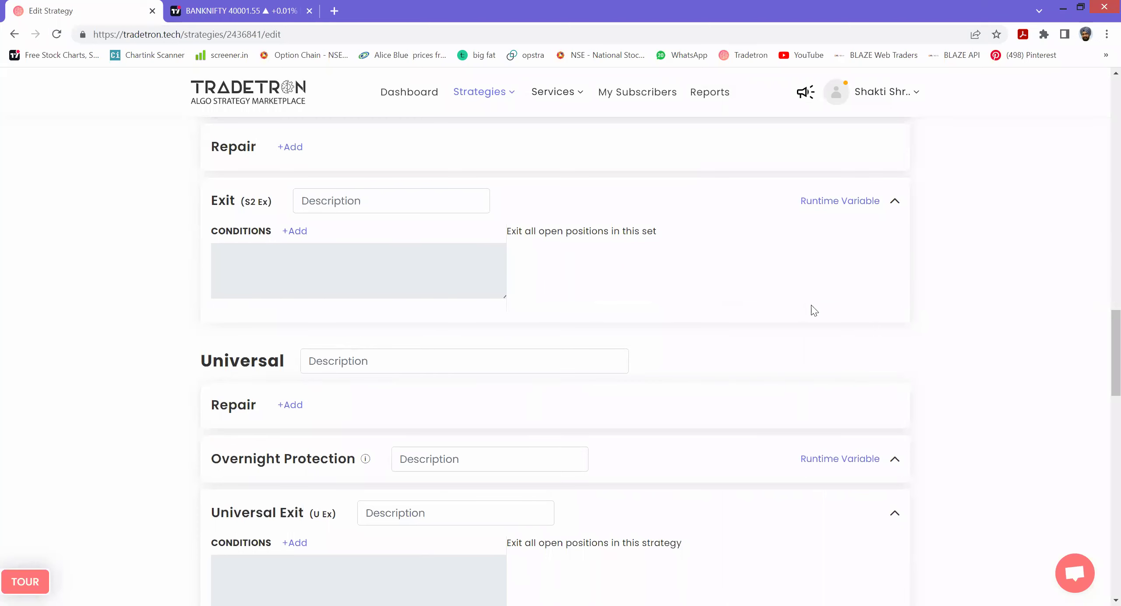
{"action": "left_click_drag", "start_coordinate": [1103, 329], "coordinate": [1103, 335]}
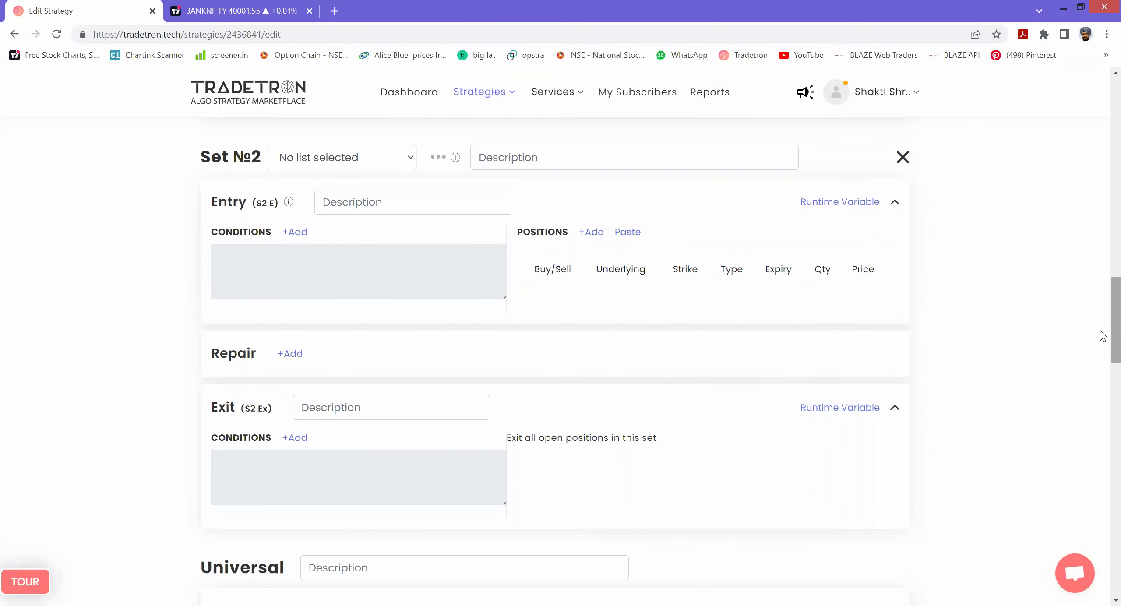
- Start Set 2's entry condition with LTP(Traded Instrument Name, NIFTY BANK, 1, 1, 1)
{"action": "left_click", "coordinate": [302, 231]}
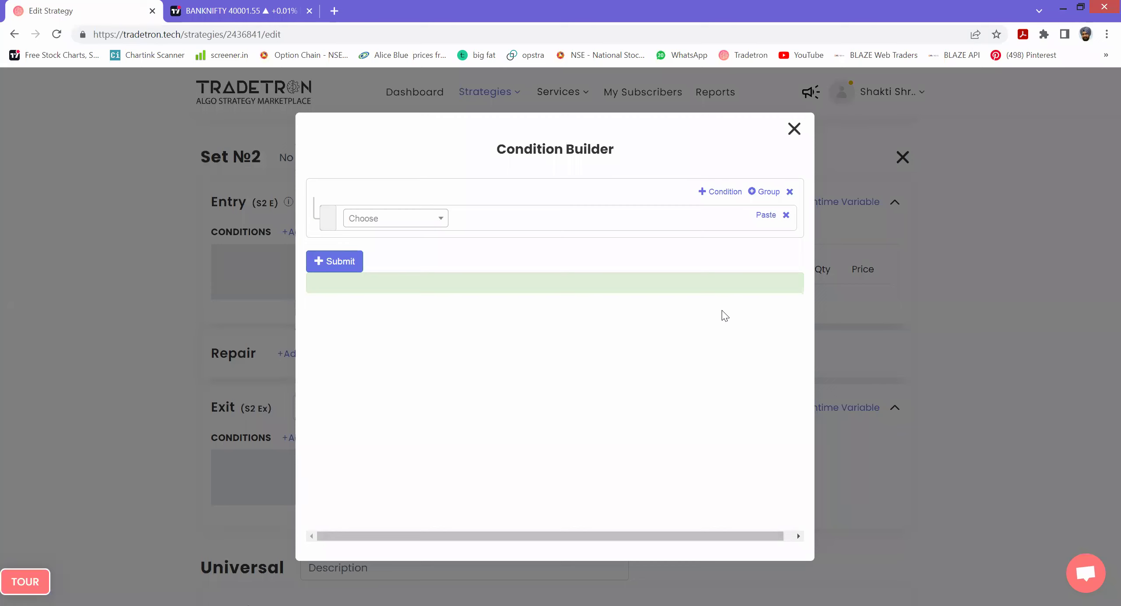
{"action": "left_click", "coordinate": [392, 220]}
{"action": "type", "text": "LTP"}
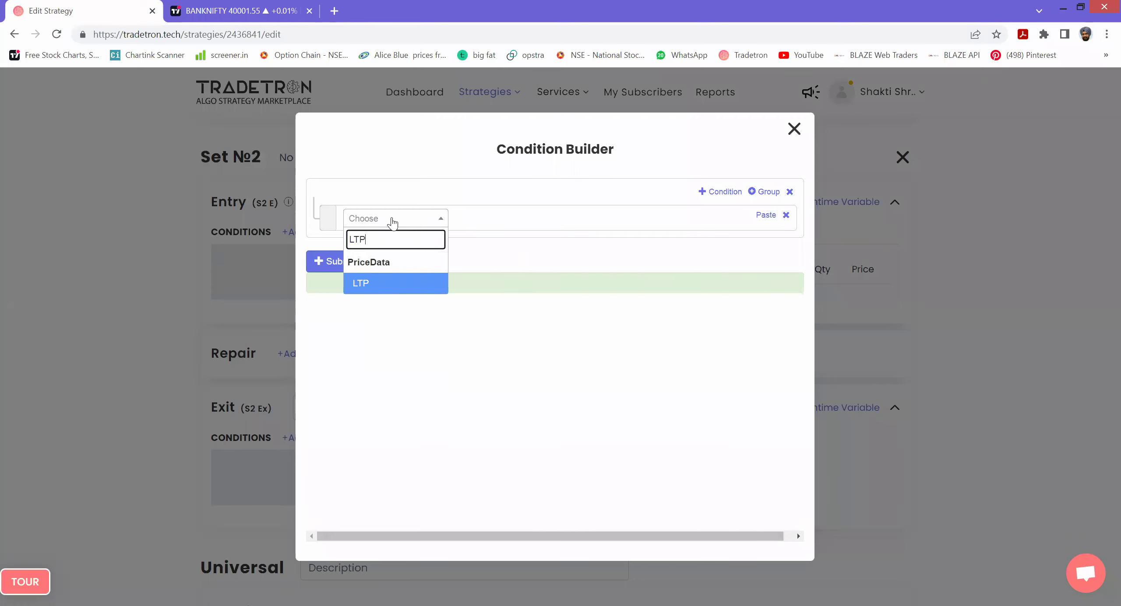
{"action": "key", "text": "Return"}
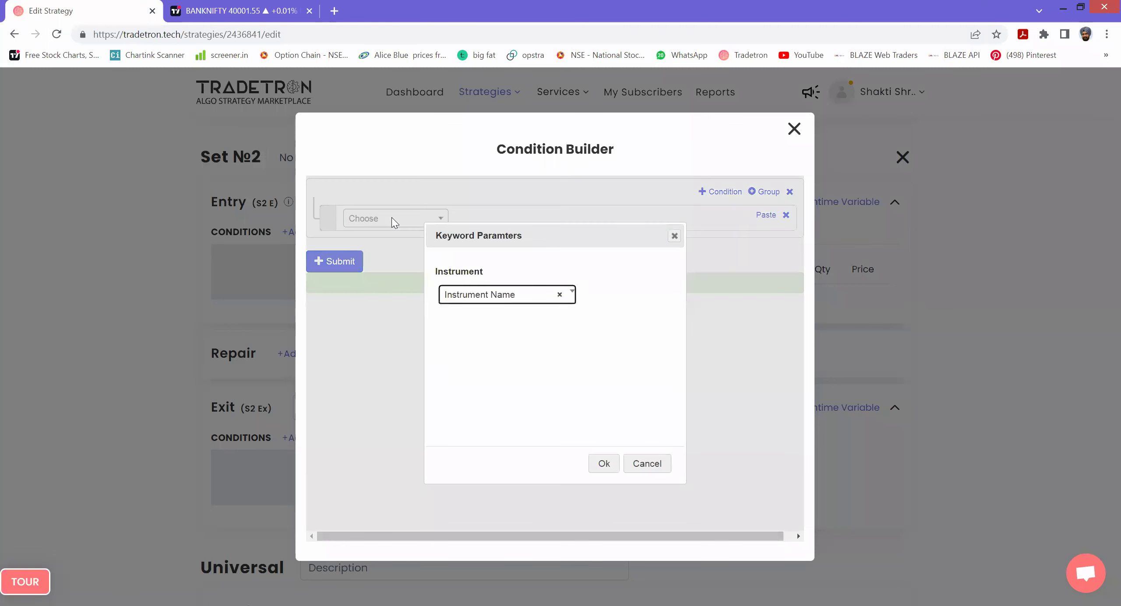
{"action": "key", "text": "Down"}
{"action": "key", "text": "Down"}
{"action": "key", "text": "Return"}
{"action": "key", "text": "Tab"}
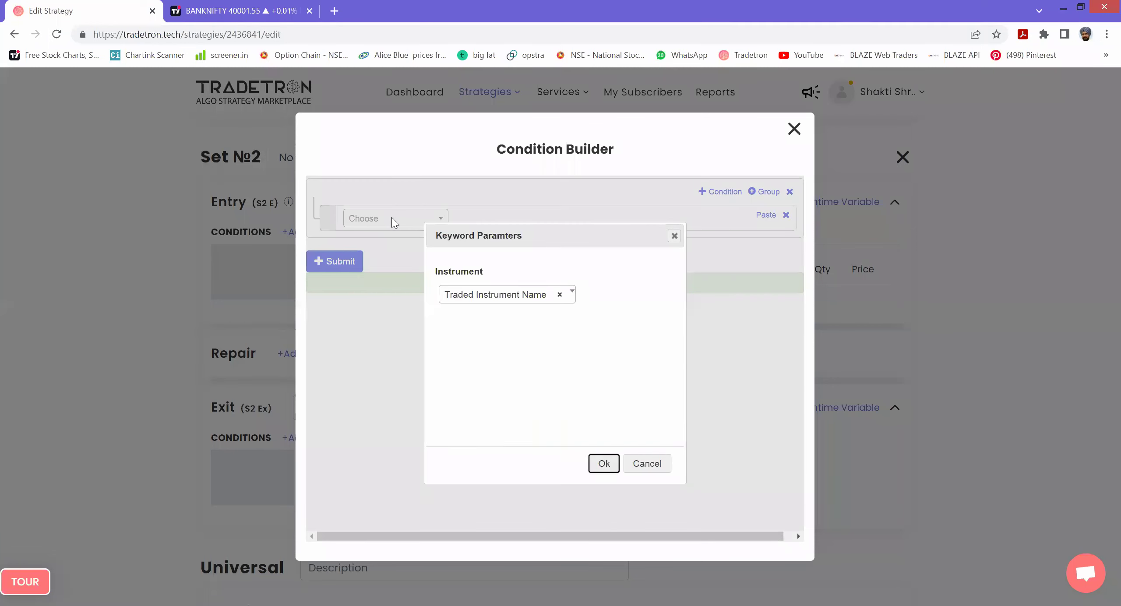
{"action": "key", "text": "Return"}
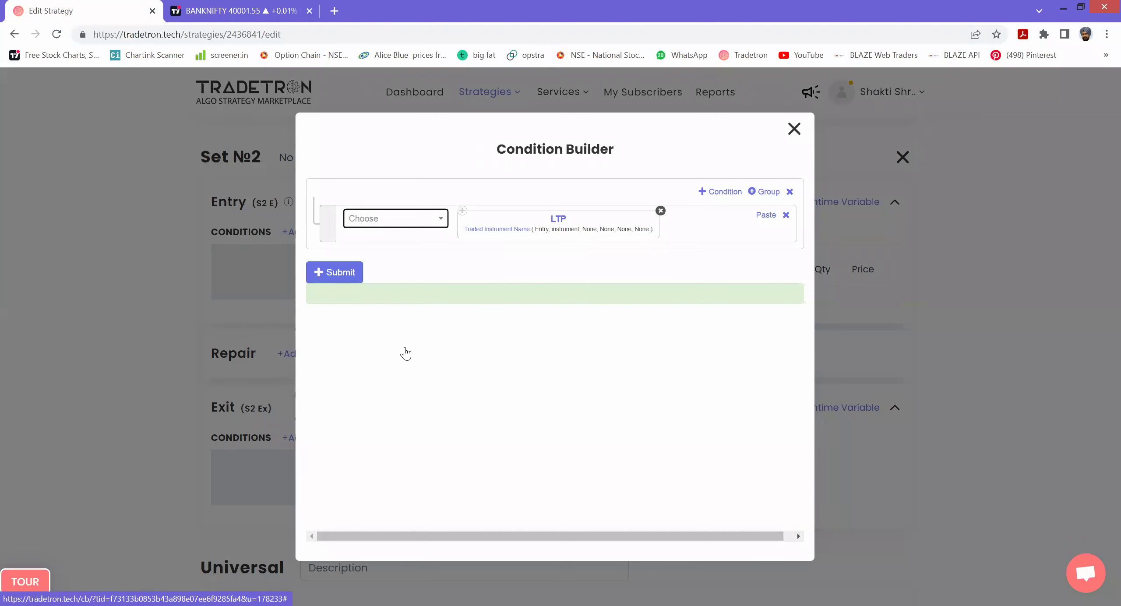
{"action": "type", "text": "NIFTY"}
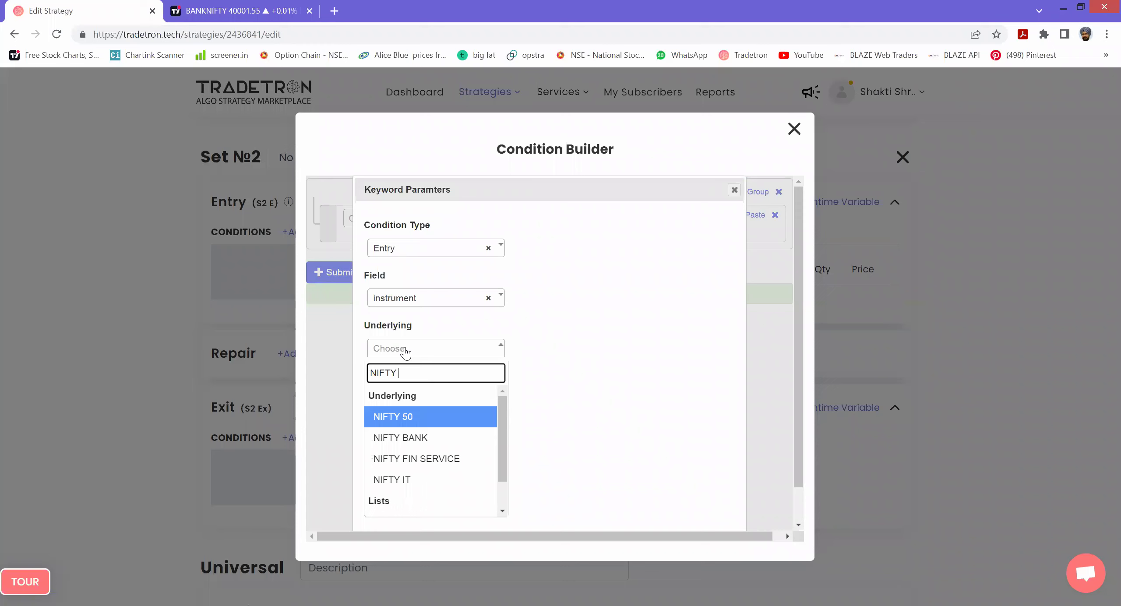
{"action": "key", "text": "Down"}
{"action": "key", "text": "Return"}
{"action": "double_click", "coordinate": [406, 393]}
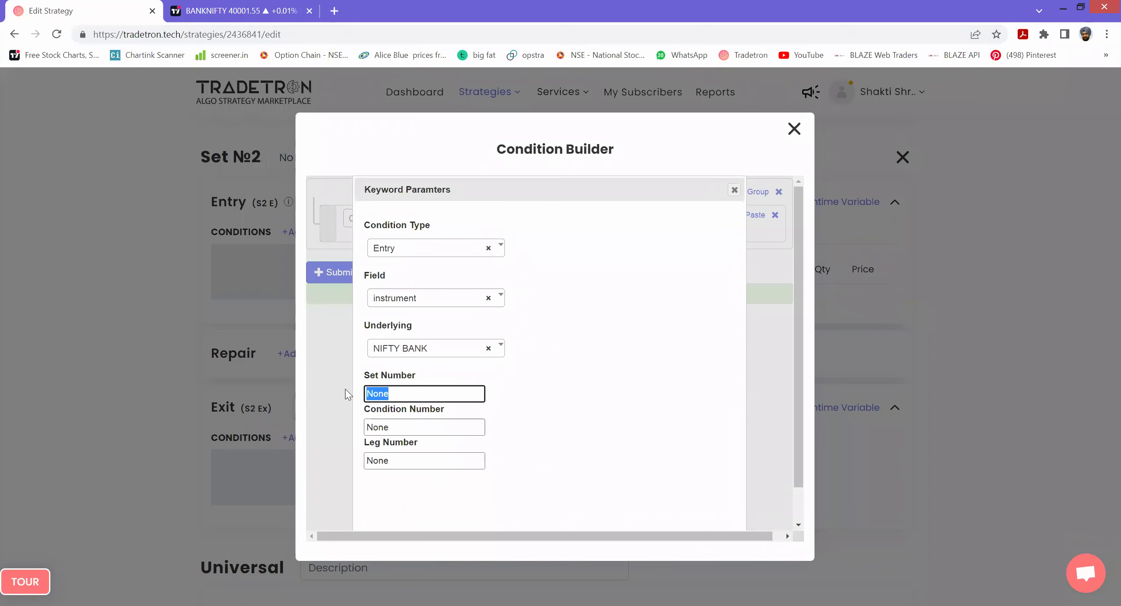
{"action": "type", "text": "1"}
{"action": "double_click", "coordinate": [403, 427]}
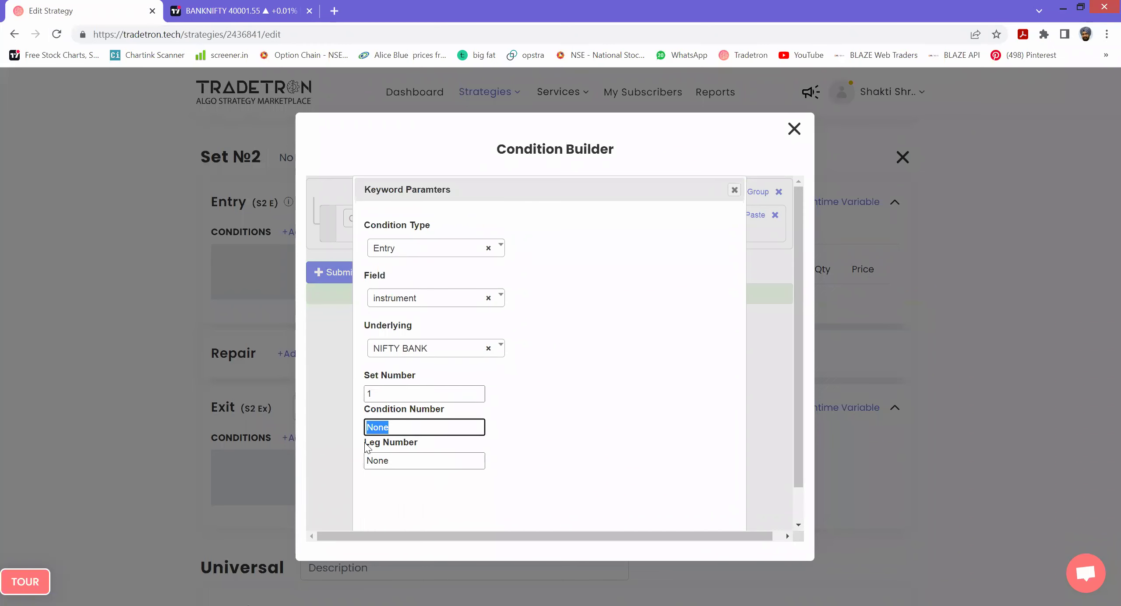
{"action": "type", "text": "1"}
{"action": "scroll", "coordinate": [477, 430], "scroll_direction": "down", "scroll_amount": 1}
{"action": "double_click", "coordinate": [479, 430]}
{"action": "type", "text": "1"}
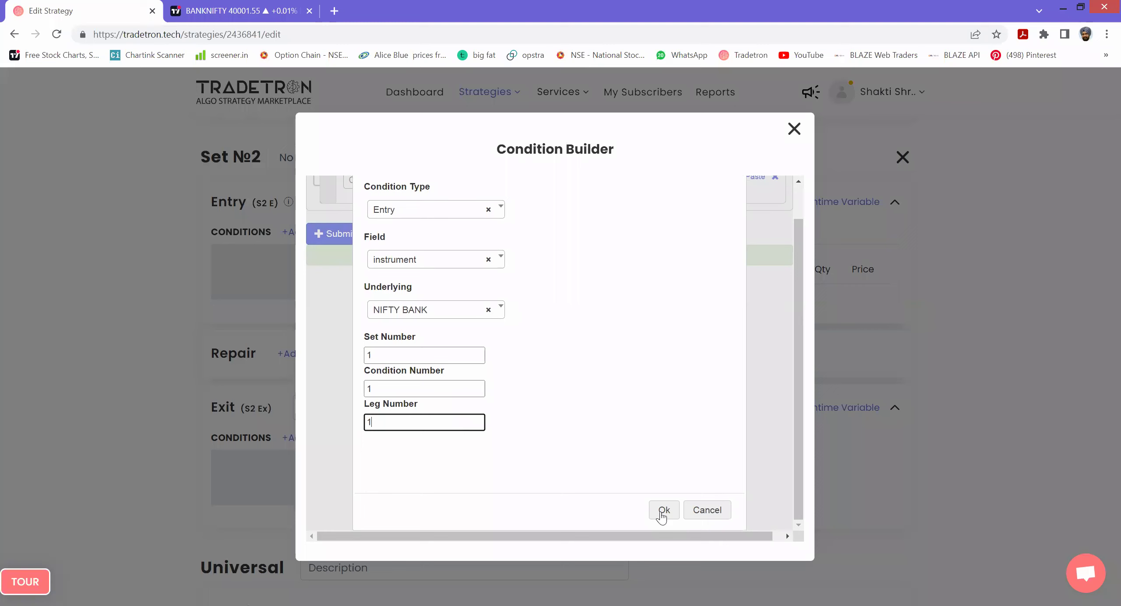
{"action": "key", "text": "Return"}
{"action": "left_click", "coordinate": [396, 220]}
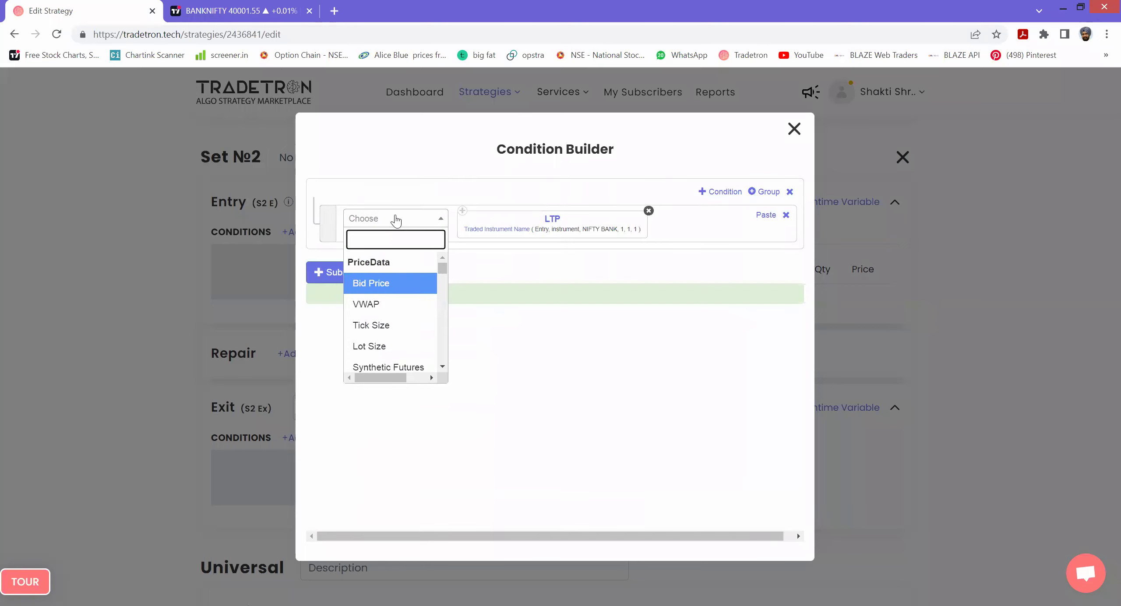
- Add >= Traded Instrument(price, NIFTY BANK, 1, 1, 1) to the condition
{"action": "type", "text": ">"}
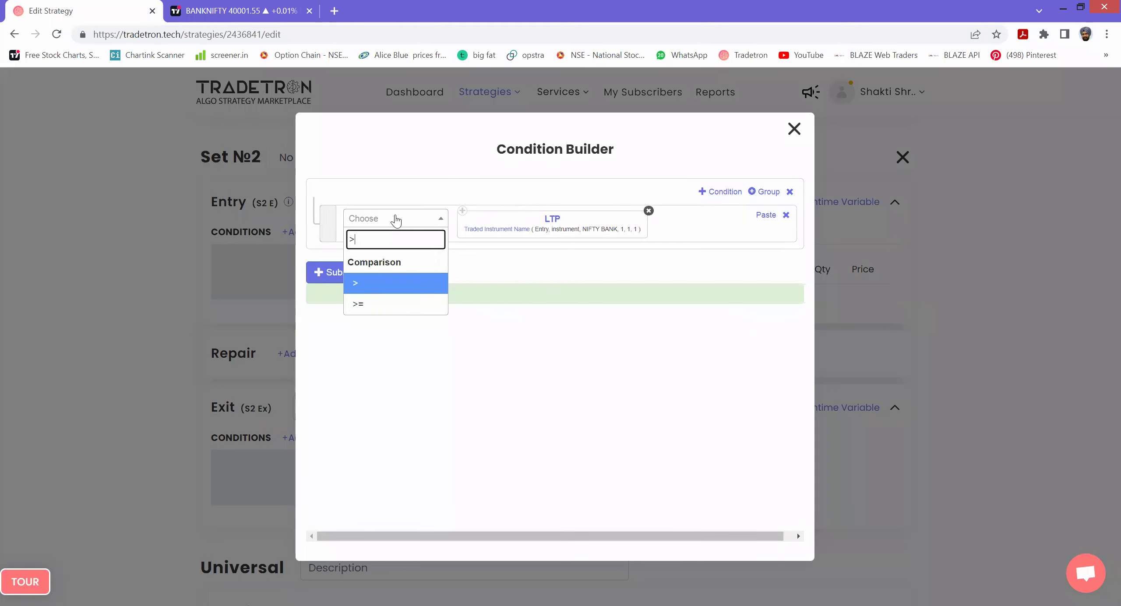
{"action": "key", "text": "Down"}
{"action": "key", "text": "Return"}
{"action": "left_click", "coordinate": [395, 220]}
{"action": "type", "text": "T"}
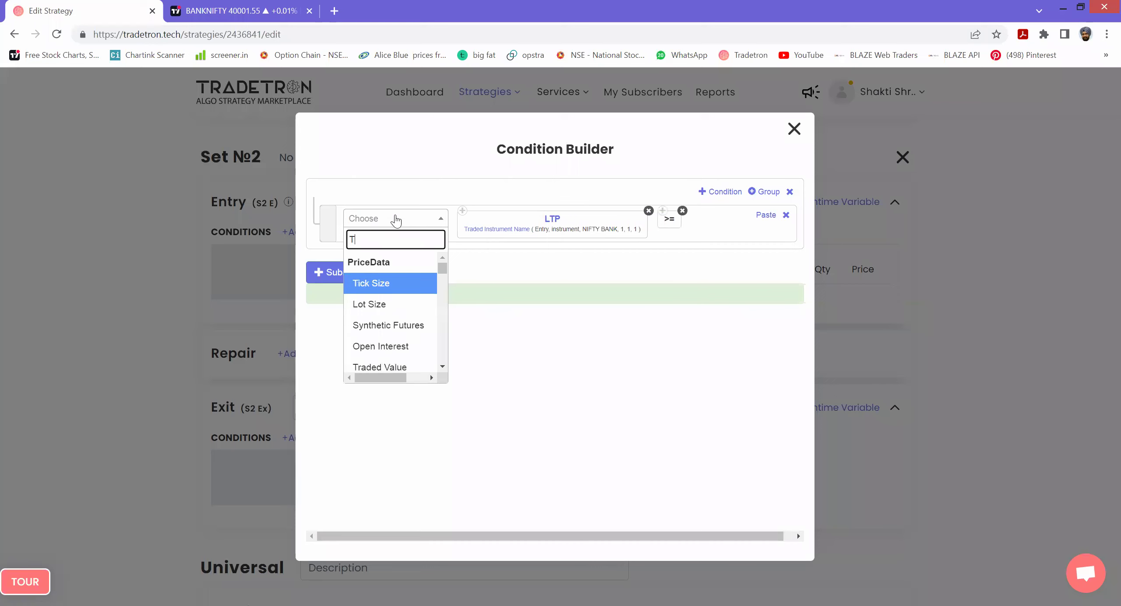
{"action": "type", "text": "RAD"}
{"action": "key", "text": "Down"}
{"action": "key", "text": "Down"}
{"action": "key", "text": "Return"}
{"action": "key", "text": "Tab"}
{"action": "key", "text": "Tab"}
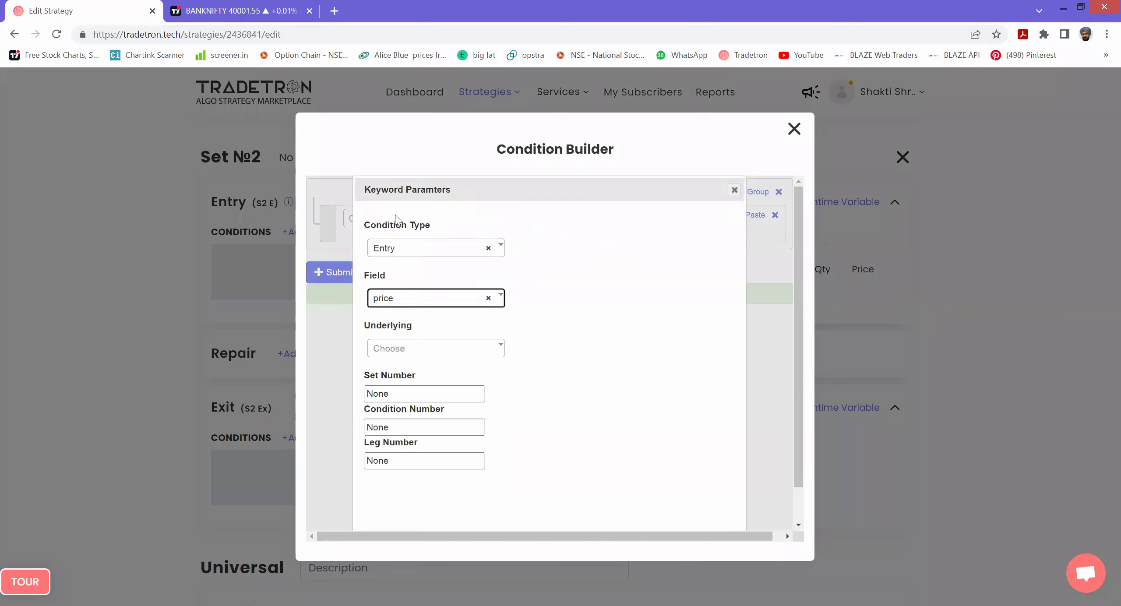
{"action": "key", "text": "Return"}
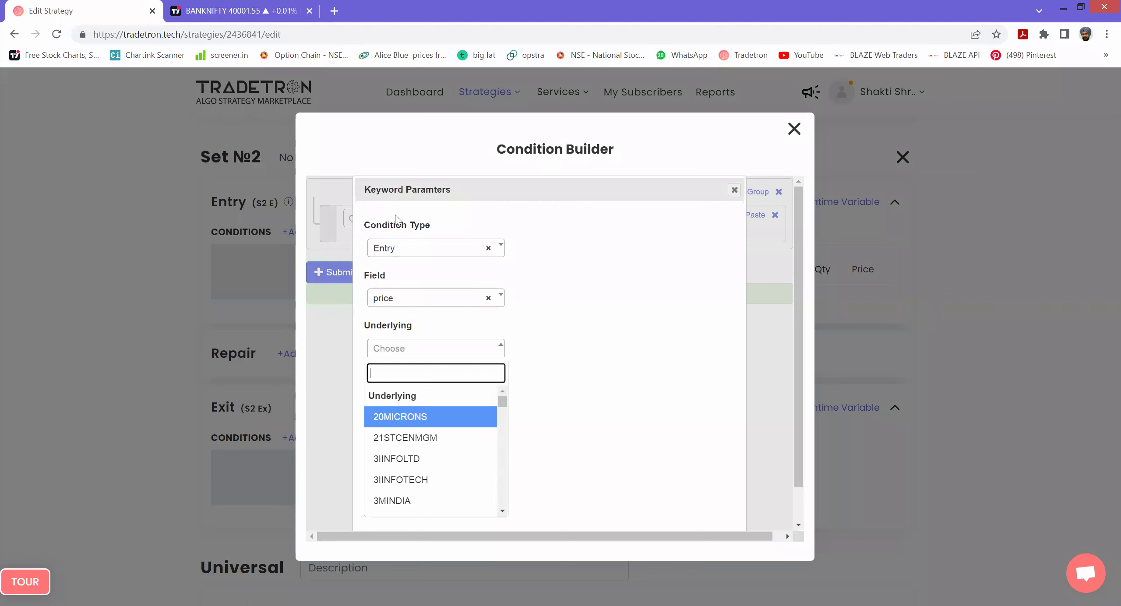
{"action": "type", "text": "NIFTY"}
{"action": "key", "text": "Down"}
{"action": "key", "text": "Return"}
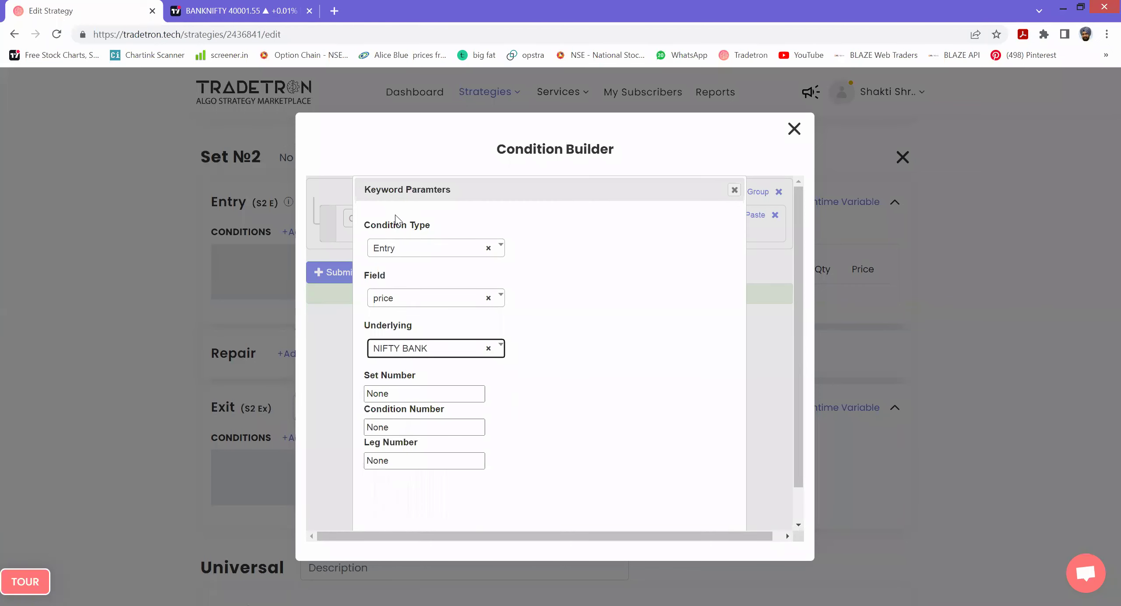
{"action": "key", "text": "Tab"}
{"action": "type", "text": "1"}
{"action": "key", "text": "Tab"}
{"action": "type", "text": "1"}
{"action": "key", "text": "Tab"}
{"action": "type", "text": "1"}
{"action": "key", "text": "Tab"}
{"action": "key", "text": "Return"}
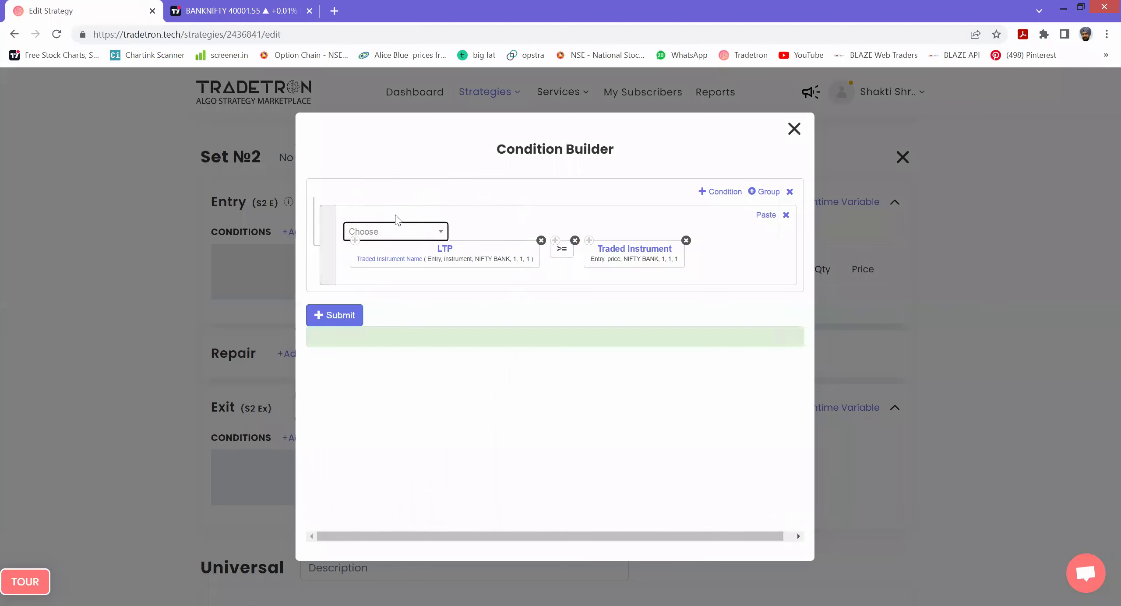
- Multiply by Number 1.250 and submit the entry condition
{"action": "left_click", "coordinate": [400, 232]}
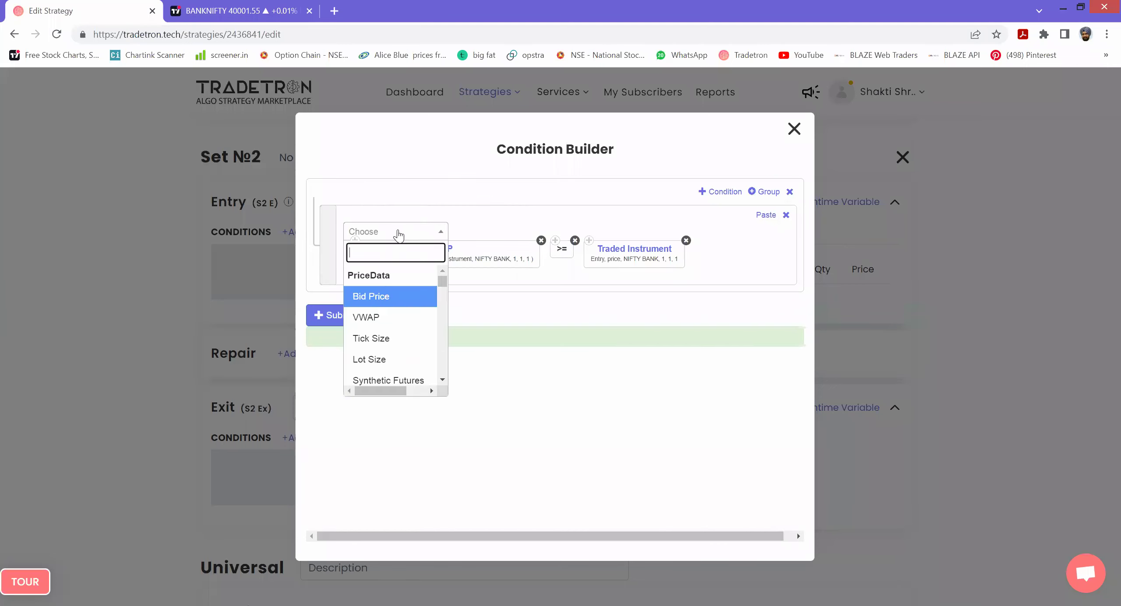
{"action": "type", "text": "*"}
{"action": "key", "text": "Return"}
{"action": "left_click", "coordinate": [398, 232]}
{"action": "type", "text": "NUMBER"}
{"action": "key", "text": "Down"}
{"action": "key", "text": "Down"}
{"action": "key", "text": "Return"}
{"action": "type", "text": "1.25"}
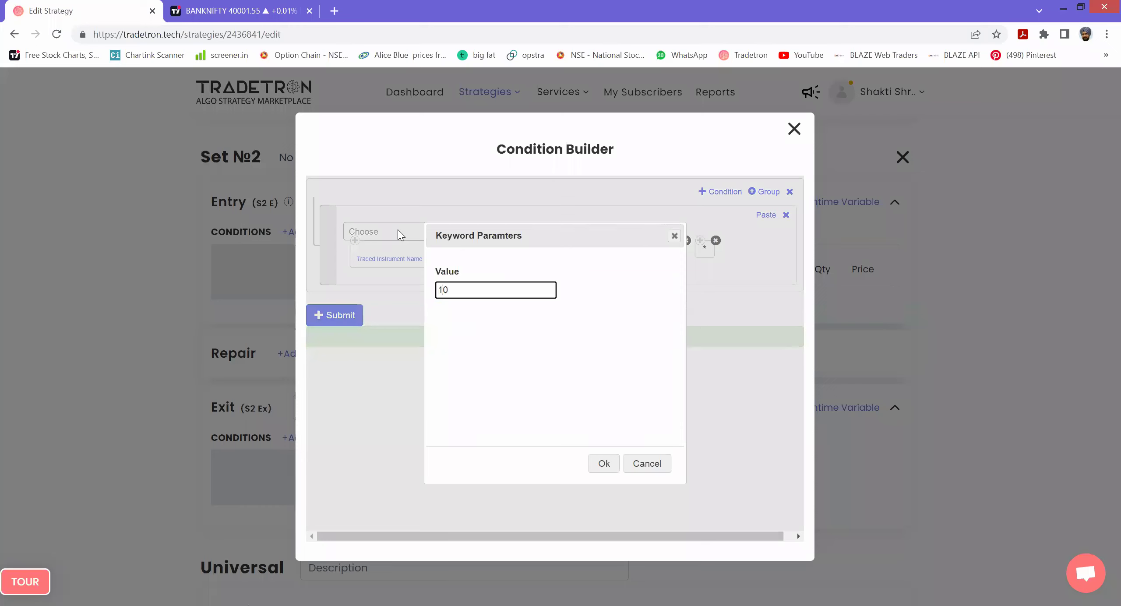
{"action": "left_click", "coordinate": [591, 464]}
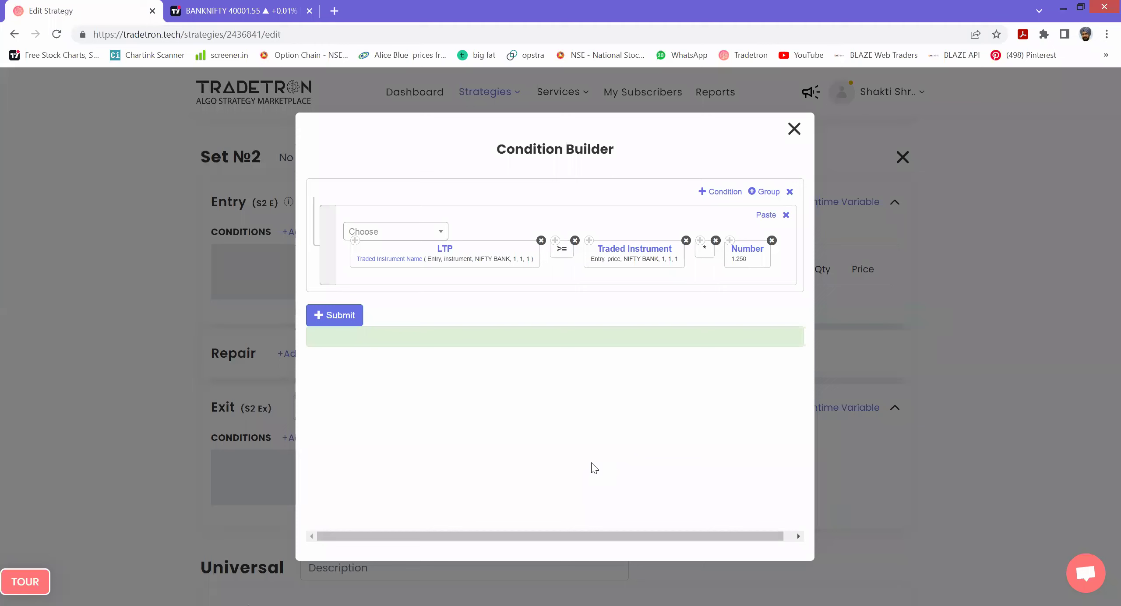
{"action": "left_click", "coordinate": [340, 316]}
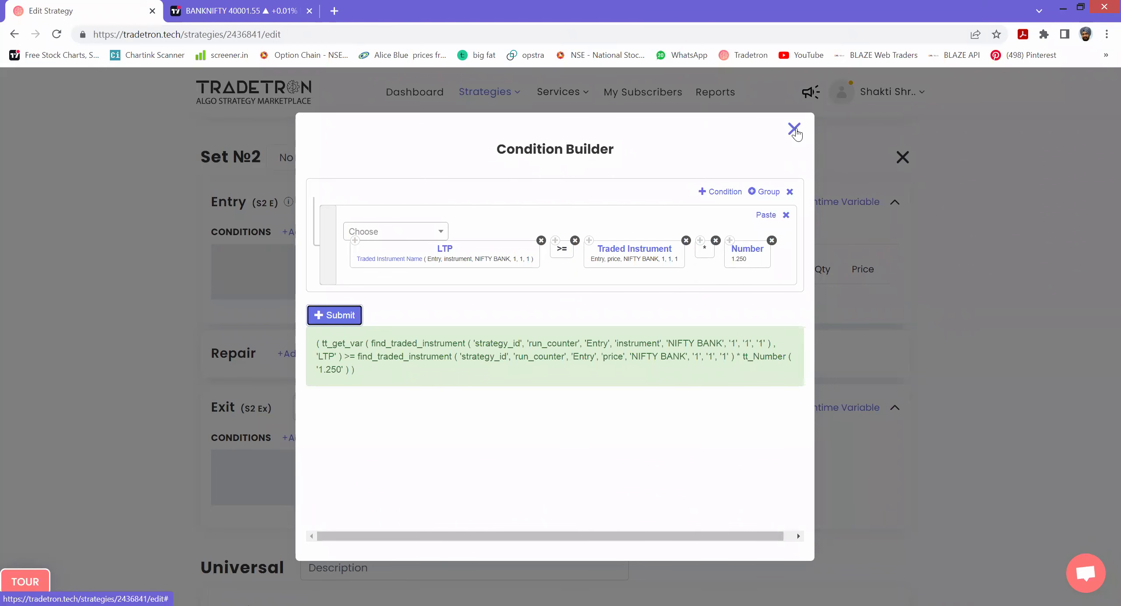
{"action": "left_click", "coordinate": [794, 130]}
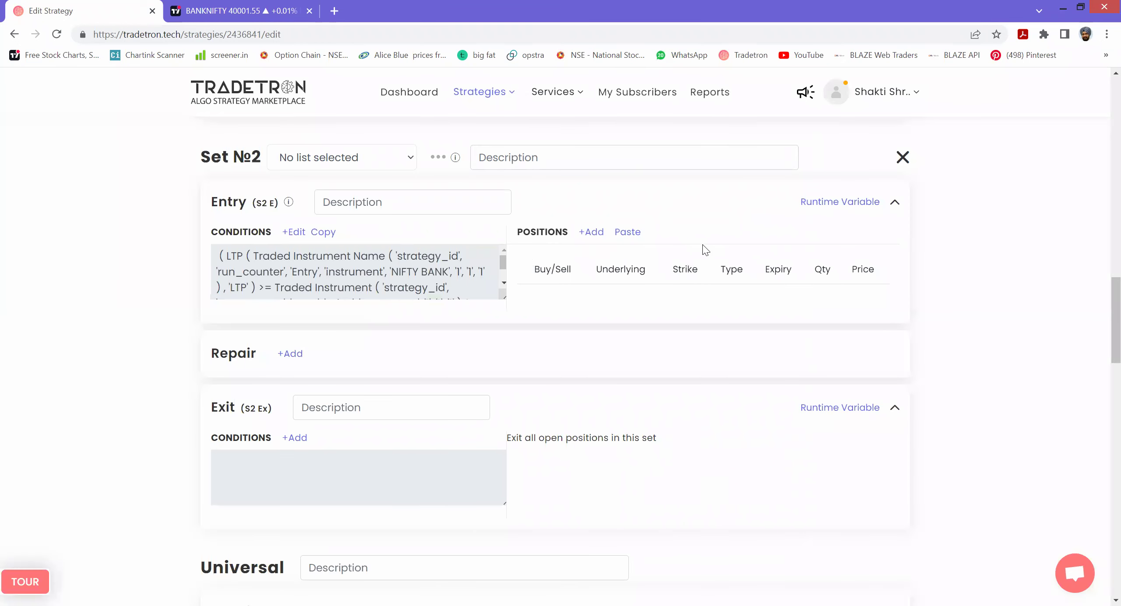
- Copy Set 1's sell CE leg into Set 2's positions and open it for editing
{"action": "scroll", "coordinate": [702, 245], "scroll_direction": "up", "scroll_amount": 5}
{"action": "scroll", "coordinate": [700, 289], "scroll_direction": "up", "scroll_amount": 5}
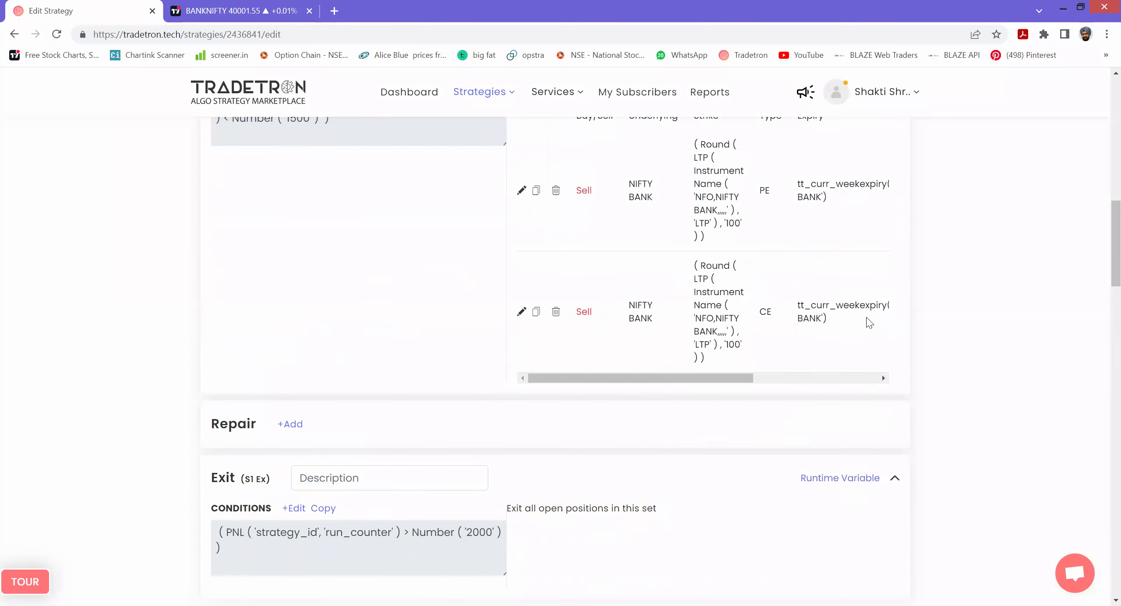
{"action": "left_click", "coordinate": [536, 312]}
{"action": "scroll", "coordinate": [1103, 277], "scroll_direction": "down", "scroll_amount": 8}
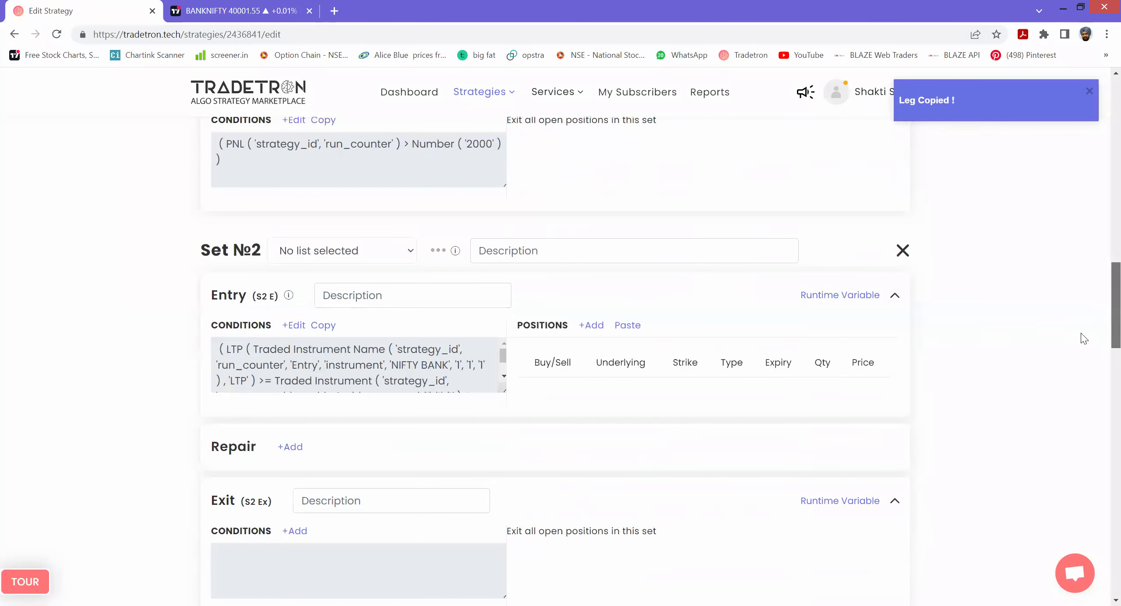
{"action": "left_click", "coordinate": [631, 326]}
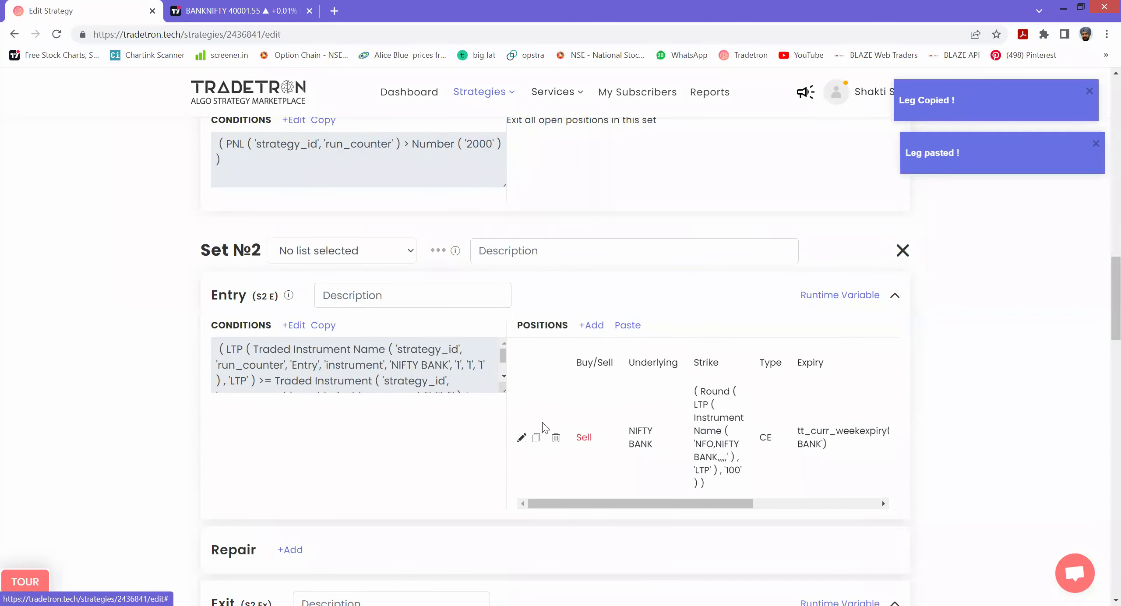
{"action": "left_click", "coordinate": [519, 438]}
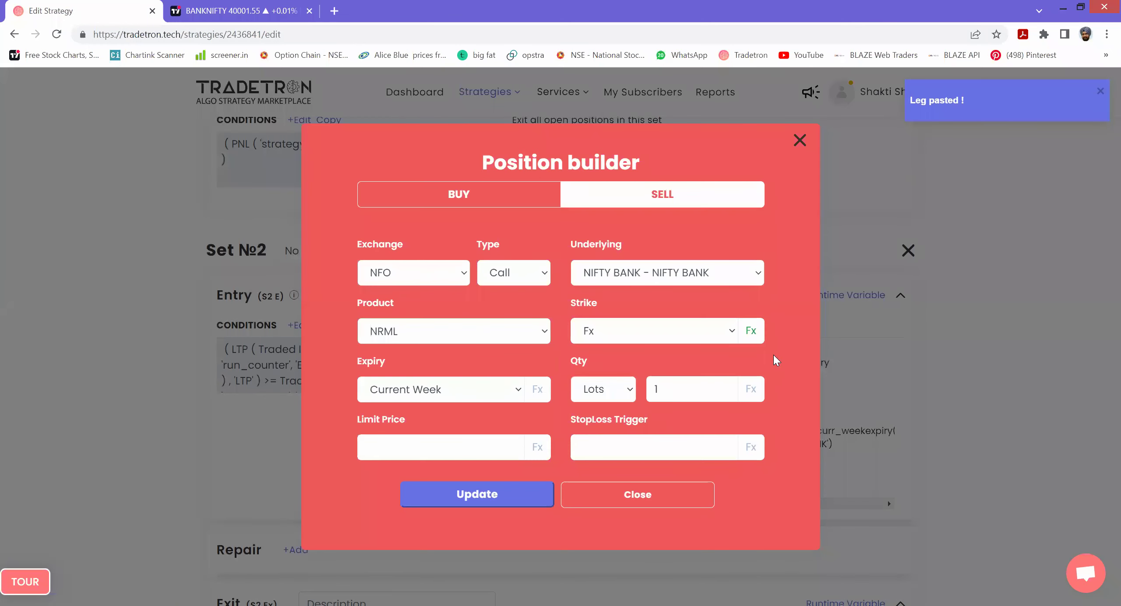
- Append minus Number 100 to the Round(LTP, 100) strike formula and update the leg
{"action": "left_click", "coordinate": [756, 330]}
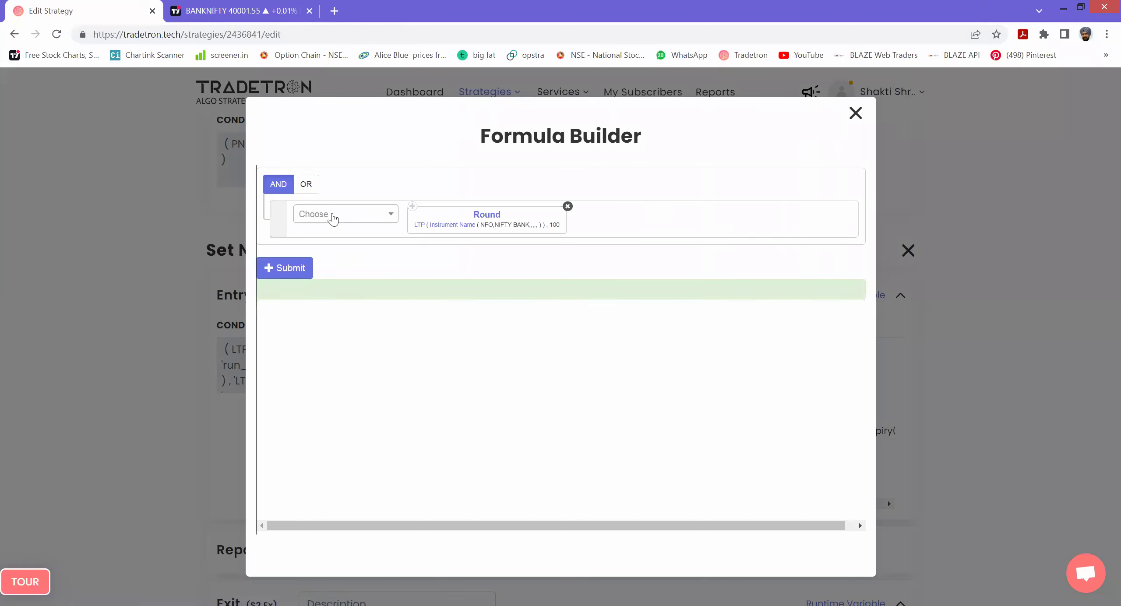
{"action": "left_click", "coordinate": [333, 216]}
{"action": "type", "text": "-"}
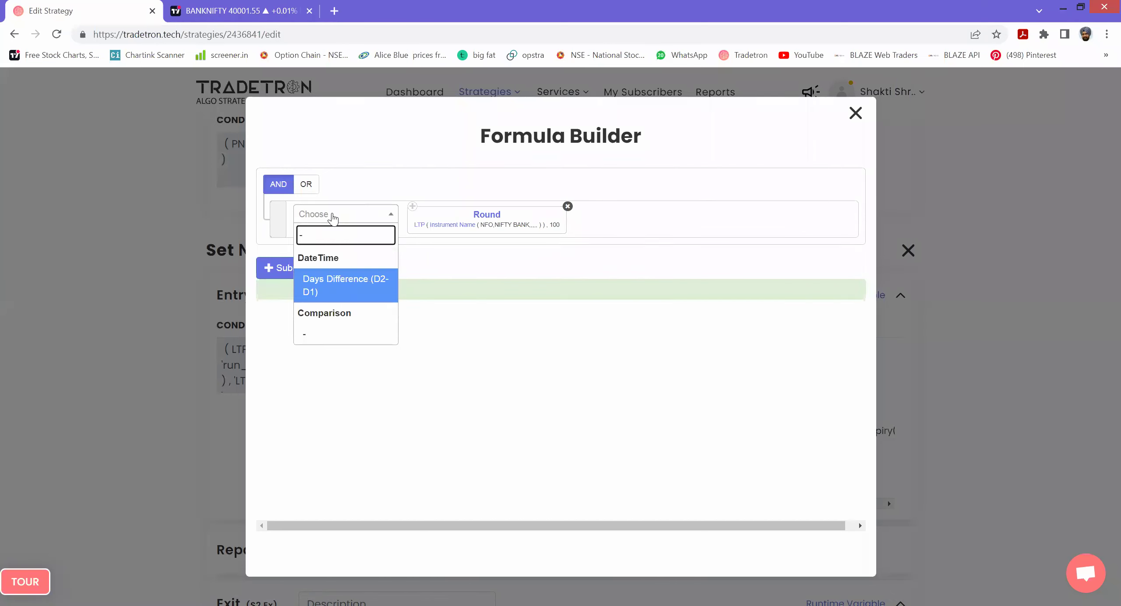
{"action": "key", "text": "Down"}
{"action": "key", "text": "Return"}
{"action": "type", "text": "NUMBER"}
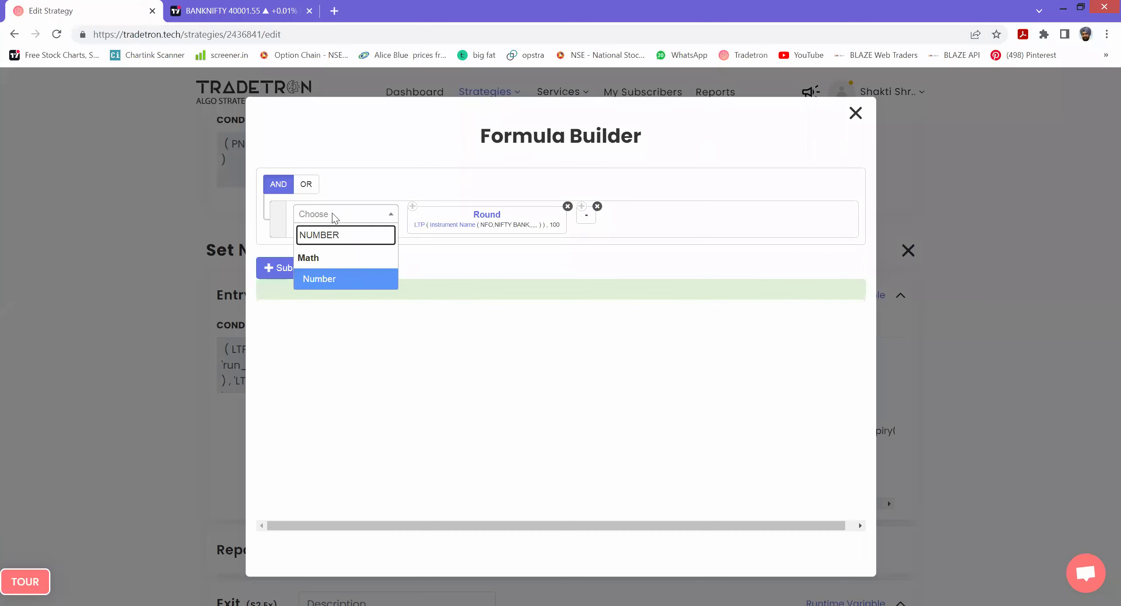
{"action": "key", "text": "Return"}
{"action": "type", "text": "100"}
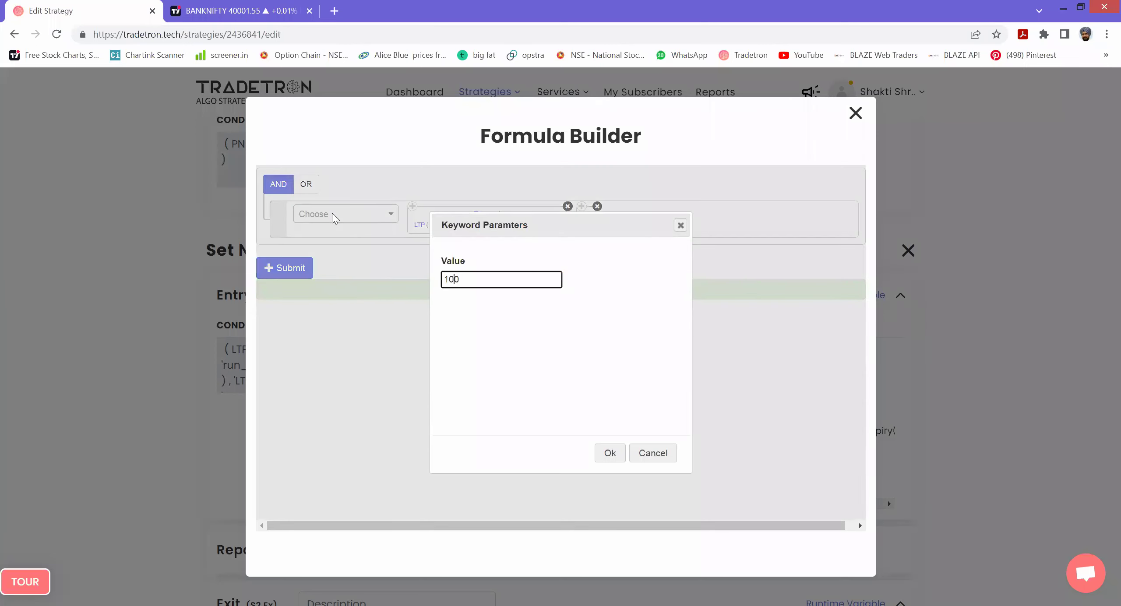
{"action": "key", "text": "Return"}
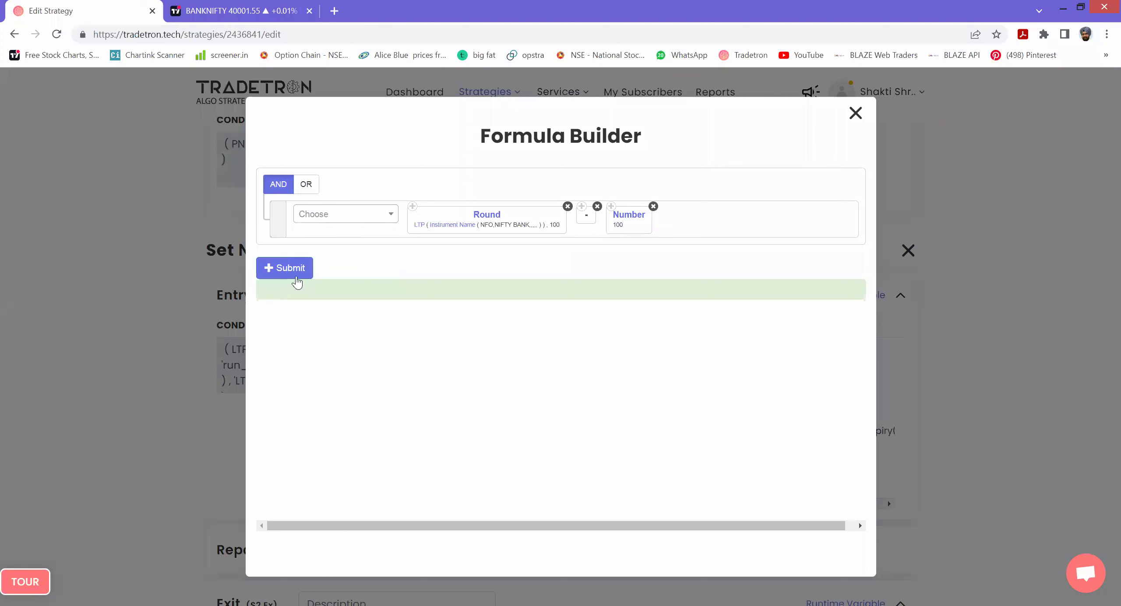
{"action": "left_click", "coordinate": [293, 274]}
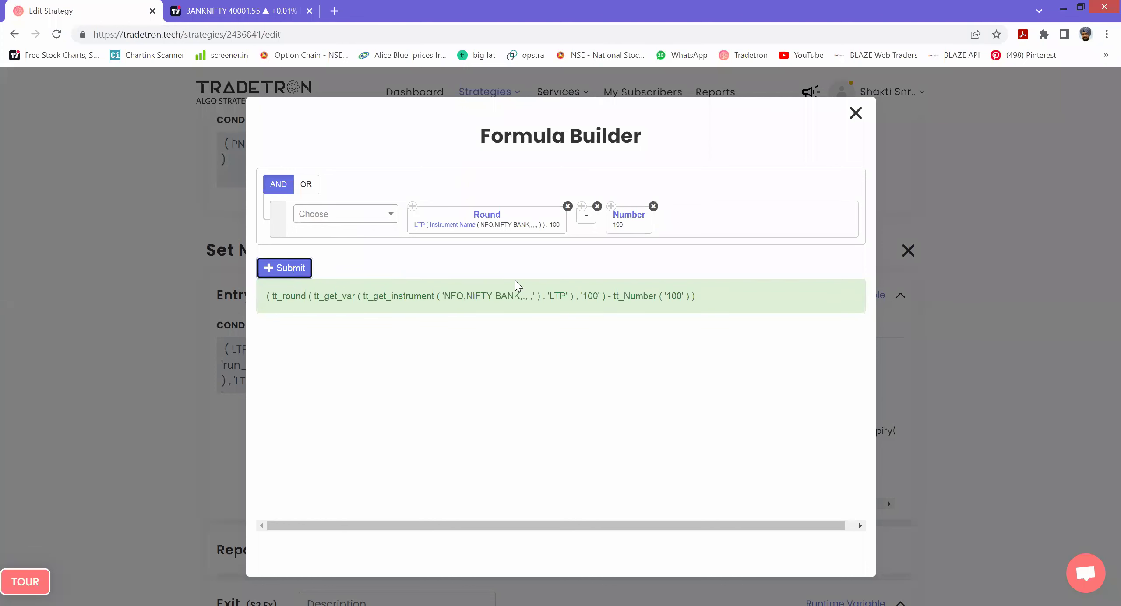
{"action": "left_click", "coordinate": [855, 113]}
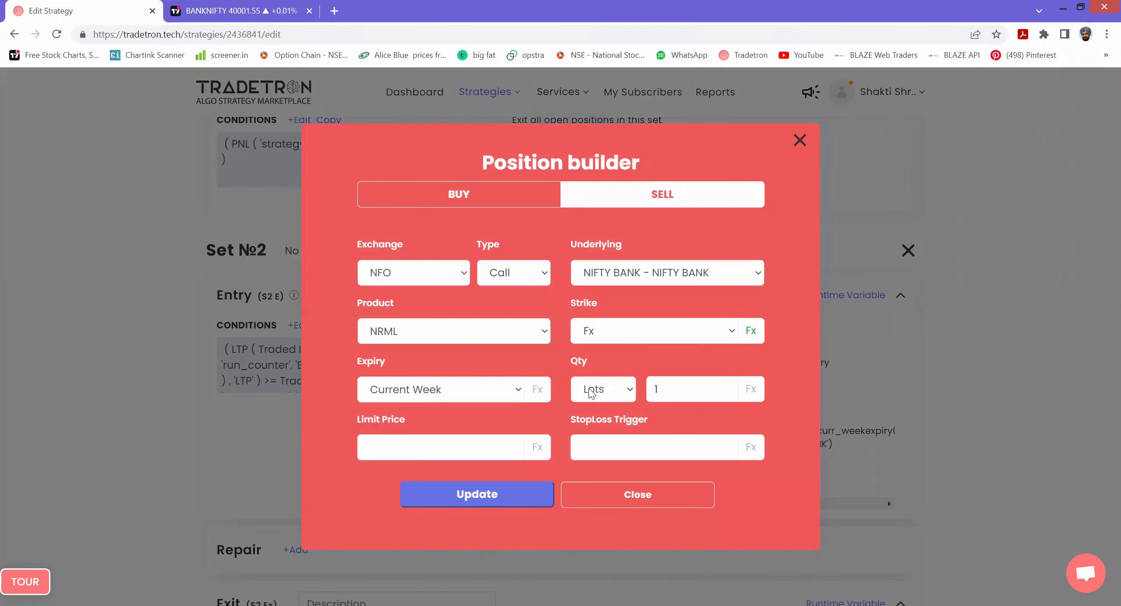
{"action": "left_click", "coordinate": [477, 494]}
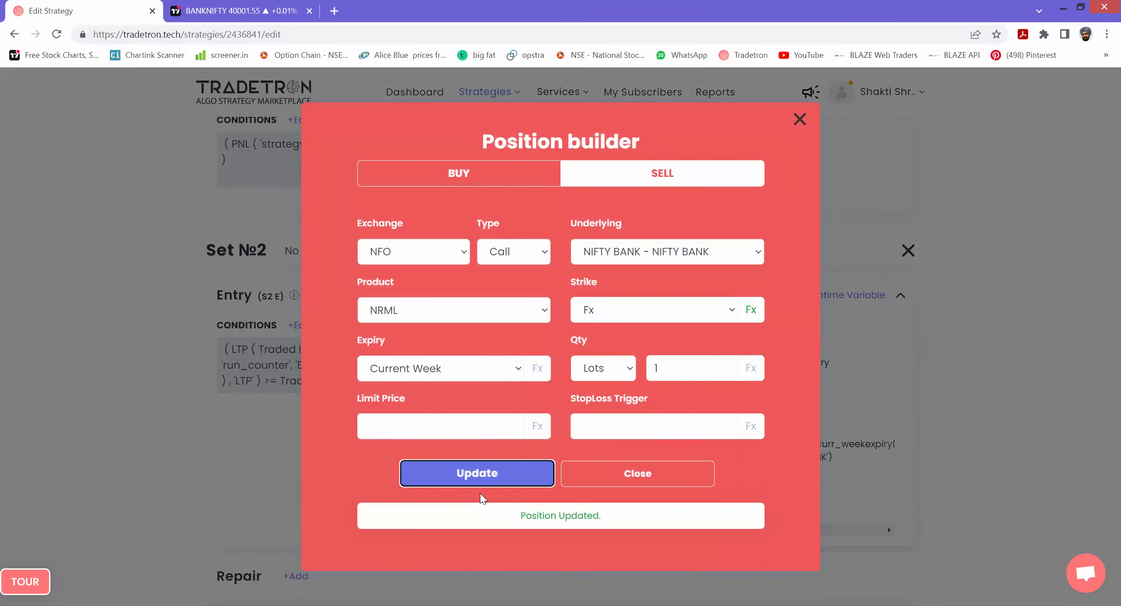
{"action": "left_click", "coordinate": [618, 482]}
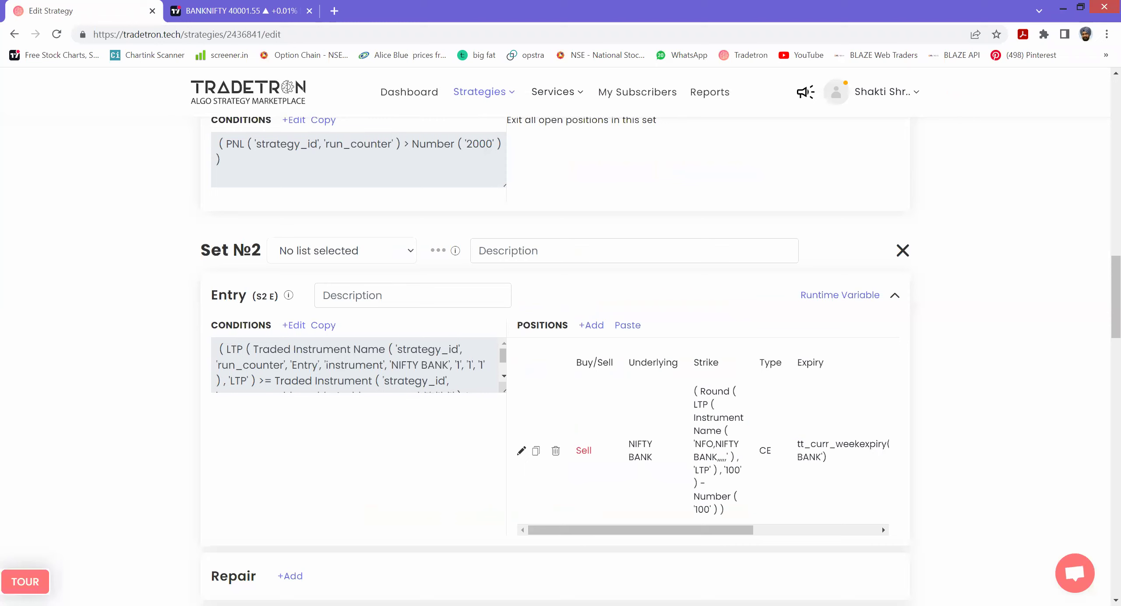
{"action": "left_click_drag", "start_coordinate": [806, 144], "coordinate": [883, 232]}
{"action": "mouse_move", "coordinate": [807, 132]}
{"action": "left_mouse_down"}
{"action": "mouse_move", "coordinate": [810, 226]}
{"action": "mouse_move", "coordinate": [756, 240]}
{"action": "left_mouse_up"}
{"action": "left_click_drag", "start_coordinate": [828, 202], "coordinate": [796, 205]}
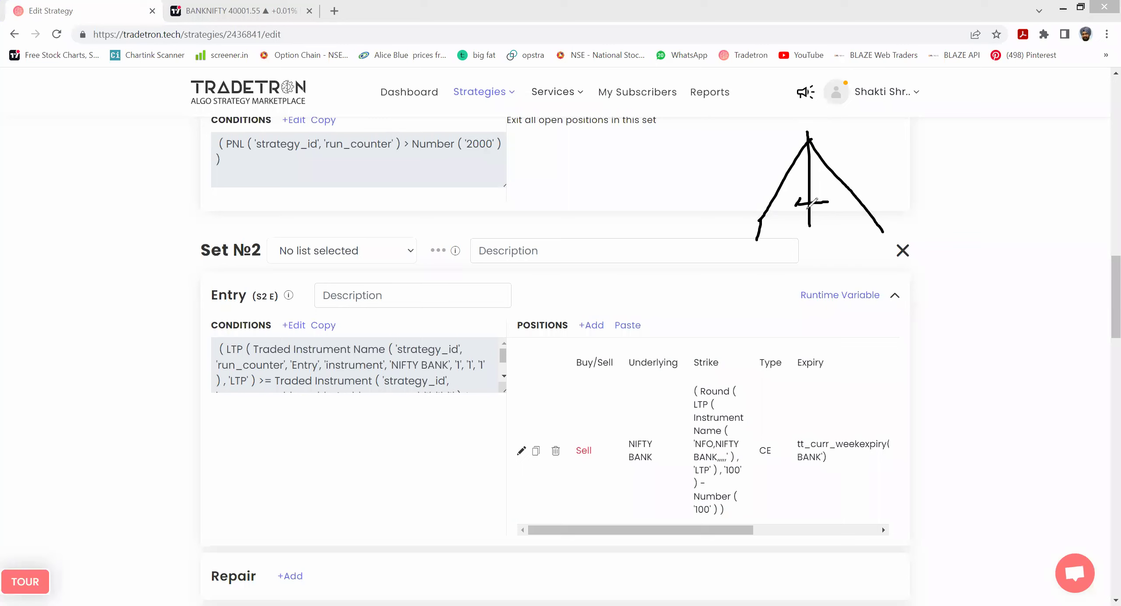
{"action": "left_click_drag", "start_coordinate": [795, 205], "coordinate": [807, 212]}
{"action": "left_click_drag", "start_coordinate": [824, 153], "coordinate": [829, 215]}
{"action": "left_click_drag", "start_coordinate": [809, 167], "coordinate": [808, 232]}
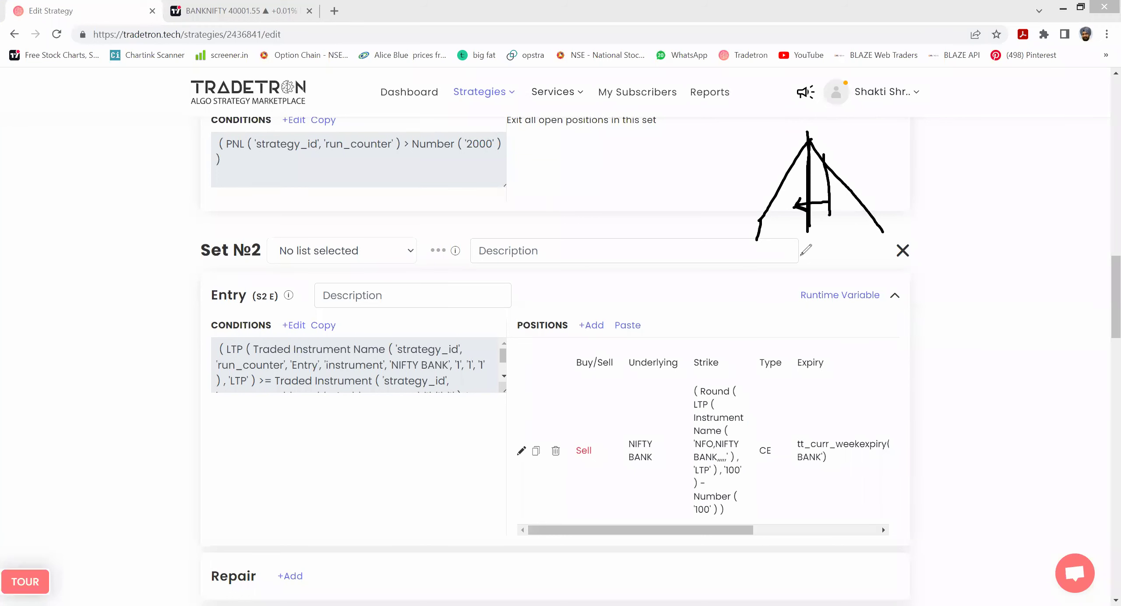
{"action": "mouse_move", "coordinate": [802, 200]}
{"action": "left_mouse_down"}
{"action": "mouse_move", "coordinate": [776, 218]}
{"action": "mouse_move", "coordinate": [815, 226]}
{"action": "left_mouse_up"}
{"action": "mouse_move", "coordinate": [895, 167]}
{"action": "left_mouse_down"}
{"action": "mouse_move", "coordinate": [896, 186]}
{"action": "mouse_move", "coordinate": [911, 186]}
{"action": "left_mouse_up"}
{"action": "mouse_move", "coordinate": [957, 154]}
{"action": "left_mouse_down"}
{"action": "mouse_move", "coordinate": [955, 172]}
{"action": "mouse_move", "coordinate": [978, 164]}
{"action": "left_mouse_up"}
{"action": "mouse_move", "coordinate": [908, 205]}
{"action": "left_mouse_down"}
{"action": "mouse_move", "coordinate": [909, 224]}
{"action": "mouse_move", "coordinate": [939, 210]}
{"action": "mouse_move", "coordinate": [939, 222]}
{"action": "mouse_move", "coordinate": [941, 211]}
{"action": "mouse_move", "coordinate": [977, 218]}
{"action": "mouse_move", "coordinate": [976, 206]}
{"action": "mouse_move", "coordinate": [1034, 162]}
{"action": "mouse_move", "coordinate": [1069, 198]}
{"action": "left_mouse_up"}
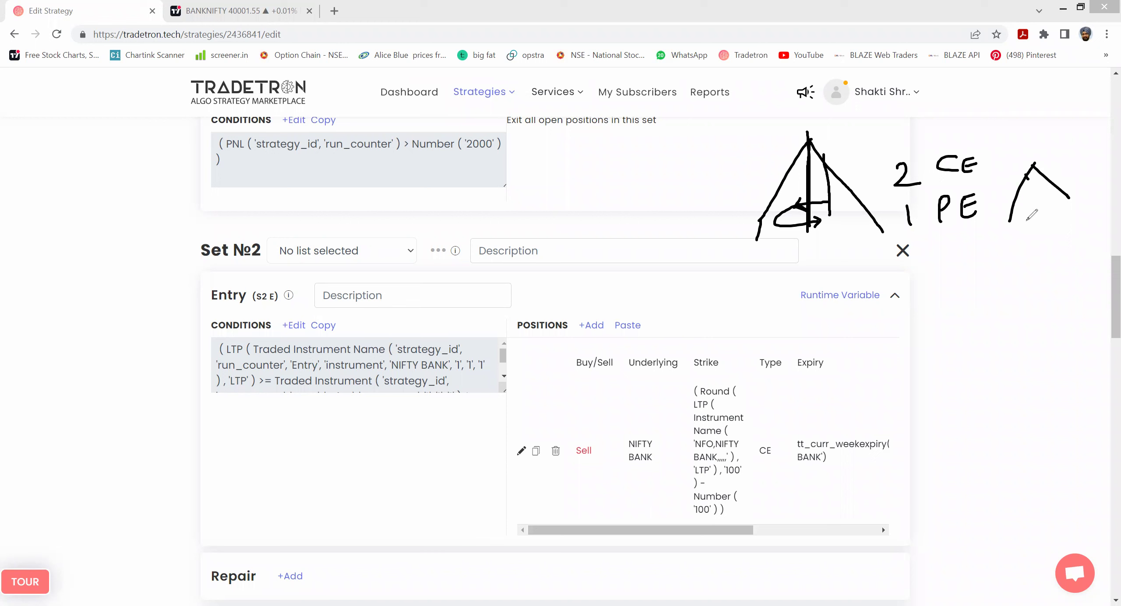
{"action": "mouse_move", "coordinate": [992, 220]}
{"action": "left_mouse_down"}
{"action": "mouse_move", "coordinate": [1035, 220]}
{"action": "mouse_move", "coordinate": [1035, 231]}
{"action": "left_mouse_up"}
{"action": "left_click_drag", "start_coordinate": [994, 151], "coordinate": [1032, 135]}
{"action": "left_click_drag", "start_coordinate": [979, 199], "coordinate": [997, 195]}
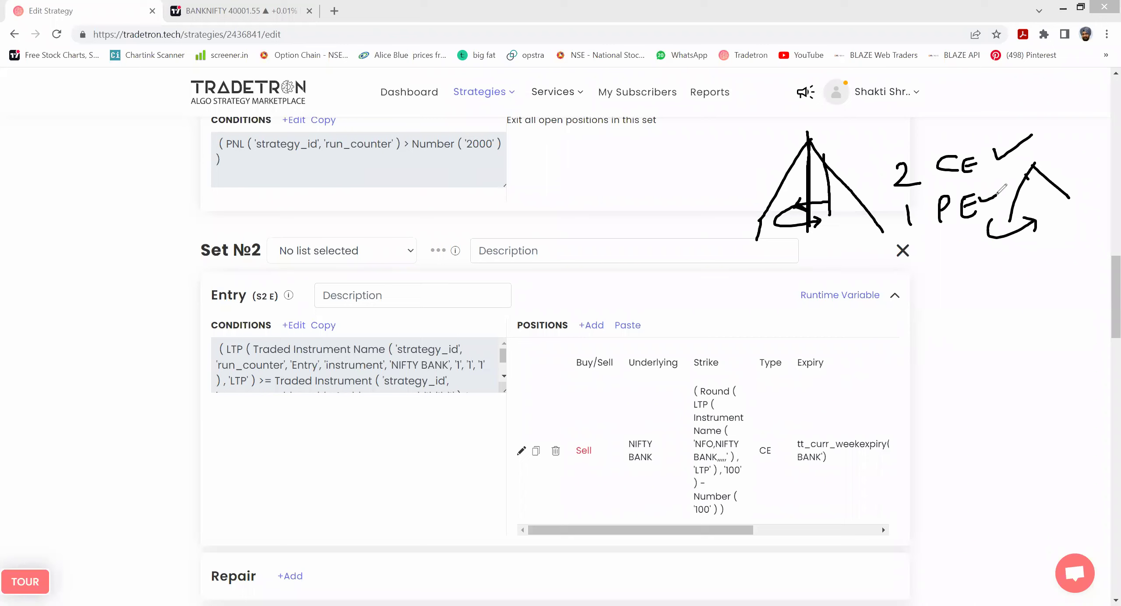
{"action": "key", "text": "e"}
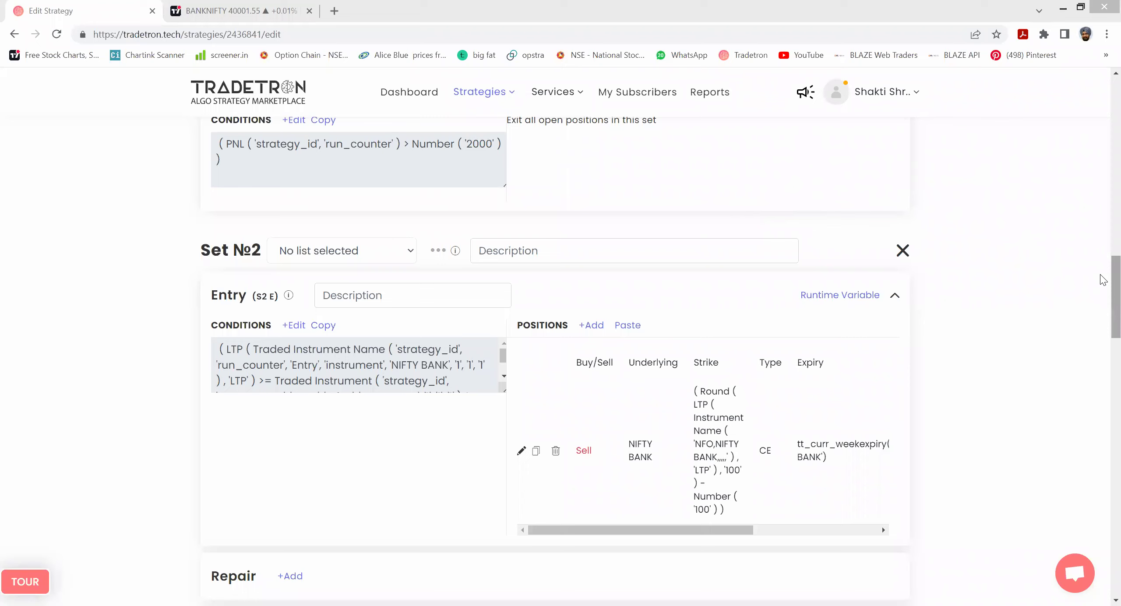
{"action": "left_click_drag", "start_coordinate": [1100, 275], "coordinate": [1100, 301]}
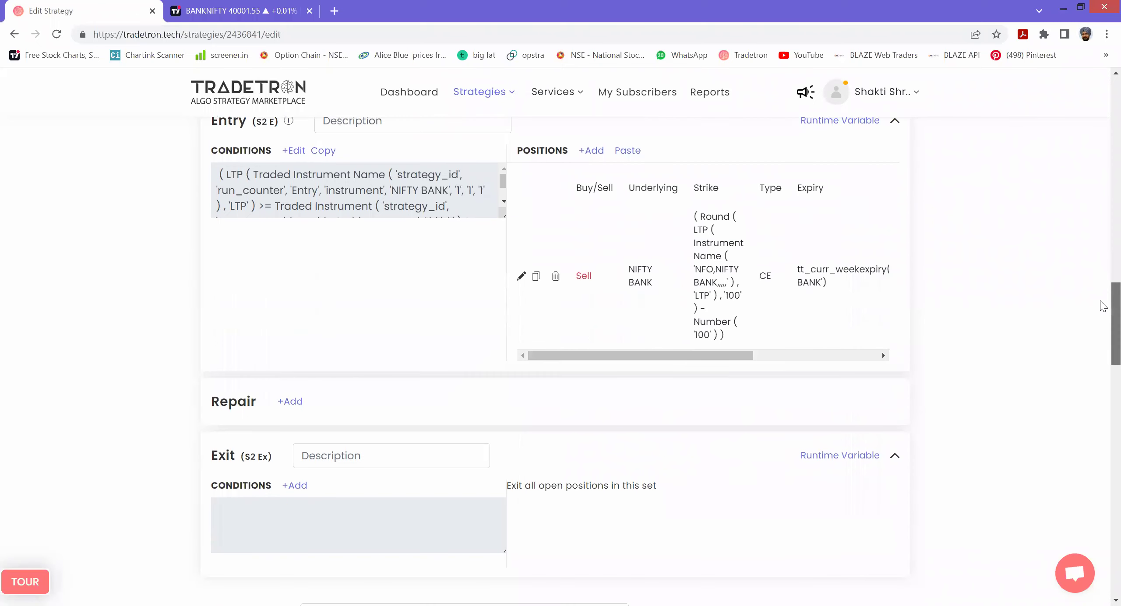
- Copy Set 2's entry condition and save the strategy
{"action": "left_click", "coordinate": [294, 403]}
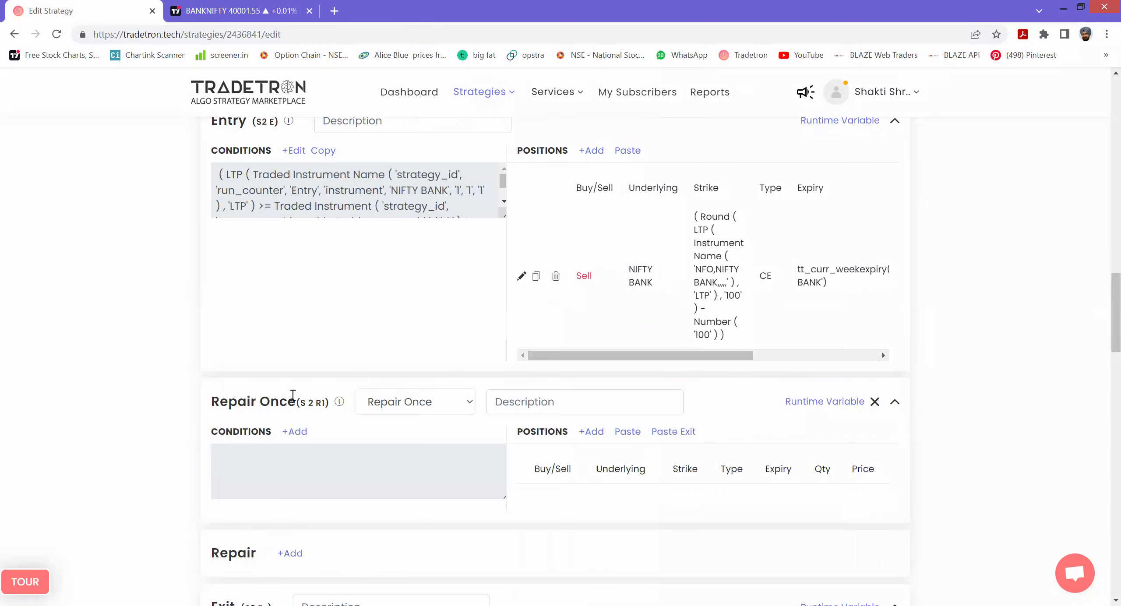
{"action": "left_click", "coordinate": [329, 152]}
{"action": "left_click_drag", "start_coordinate": [1101, 311], "coordinate": [1101, 521]}
{"action": "scroll", "coordinate": [670, 411], "scroll_direction": "down", "scroll_amount": 5}
{"action": "left_click", "coordinate": [555, 405]}
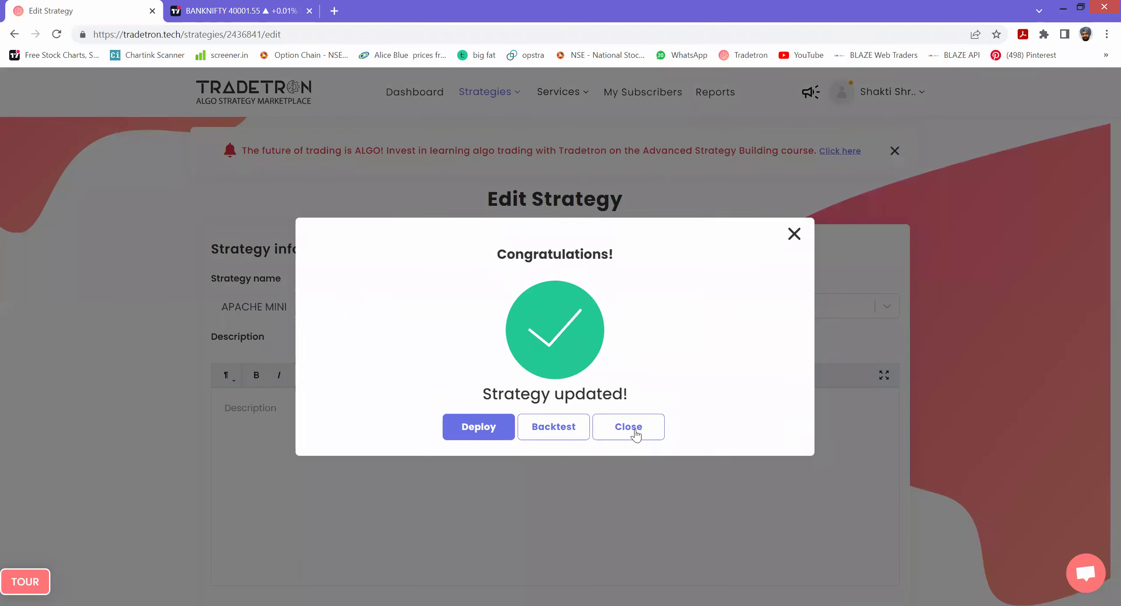
{"action": "left_click", "coordinate": [635, 430]}
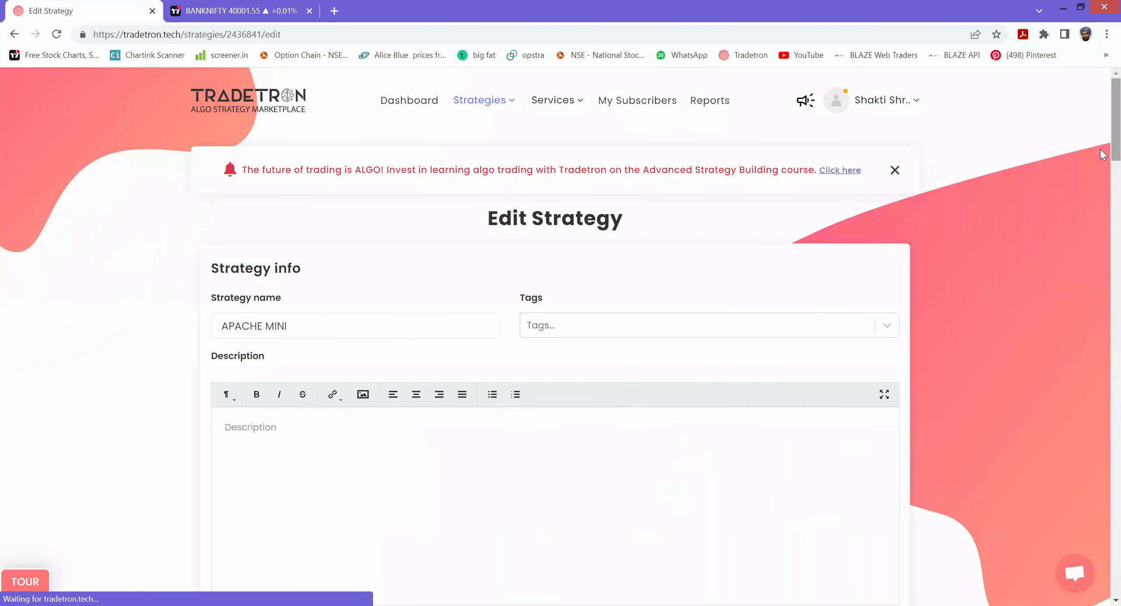
{"action": "scroll", "coordinate": [1102, 228], "scroll_direction": "down", "scroll_amount": 15}
{"action": "scroll", "coordinate": [1102, 326], "scroll_direction": "down", "scroll_amount": 6}
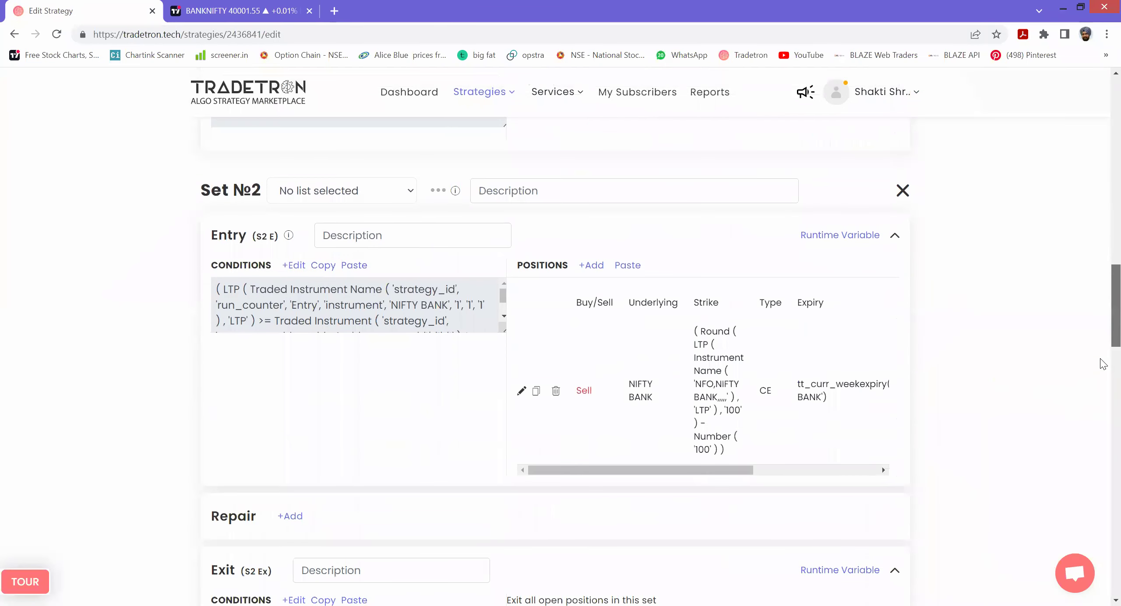
- Add a Repair Once to Set 2, paste the condition, and set the LTP block's set number to 2
{"action": "left_click", "coordinate": [289, 328]}
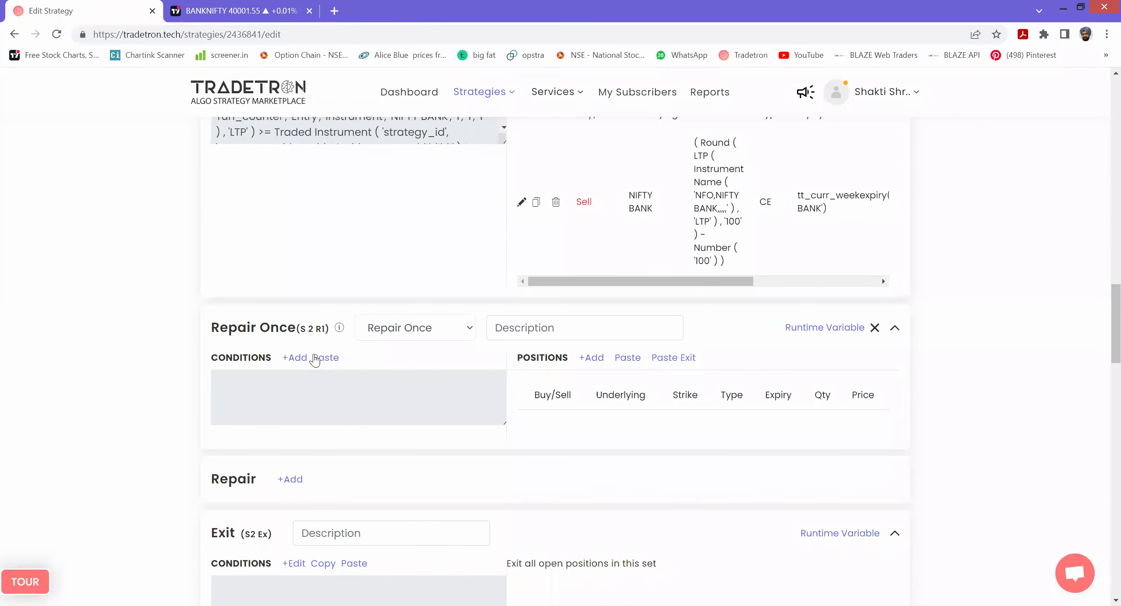
{"action": "left_click", "coordinate": [319, 360]}
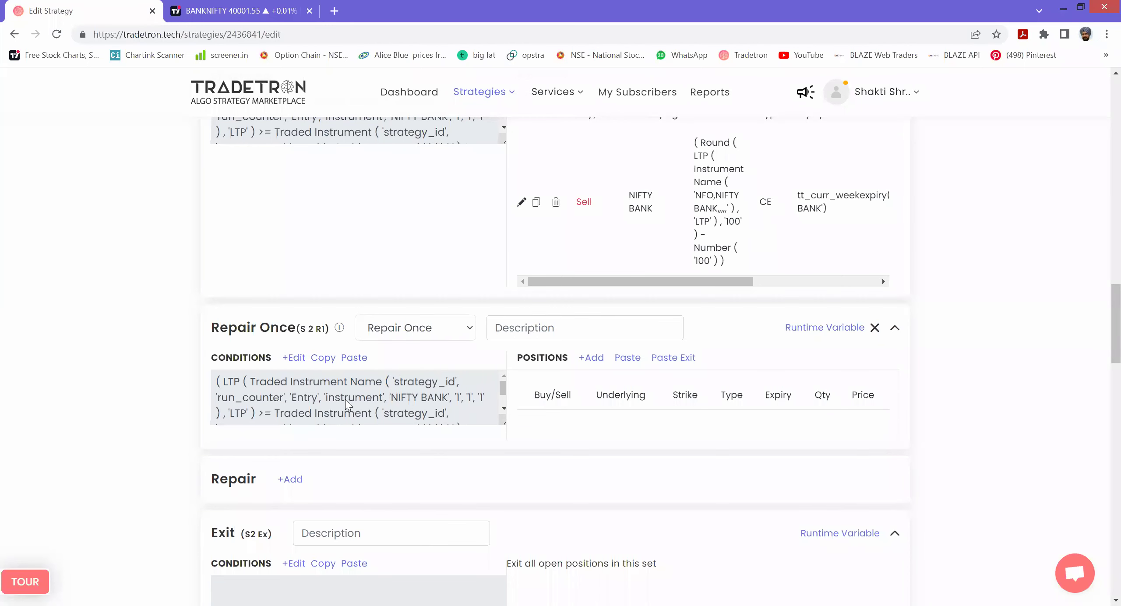
{"action": "left_click", "coordinate": [294, 358]}
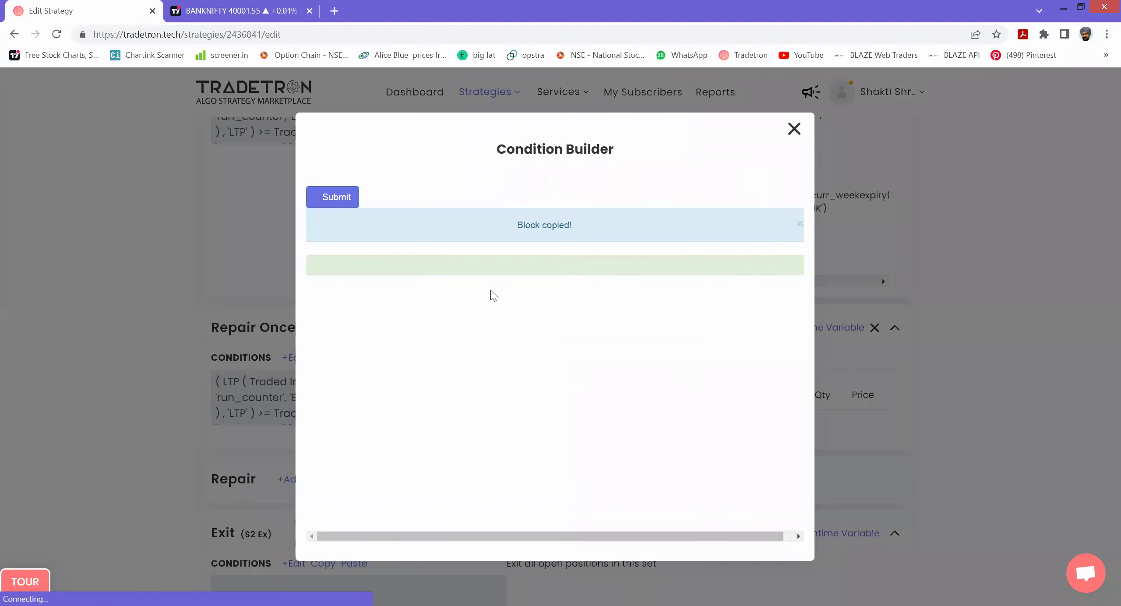
{"action": "left_click", "coordinate": [396, 265]}
{"action": "left_click_drag", "start_coordinate": [372, 394], "coordinate": [358, 395]}
{"action": "type", "text": "2"}
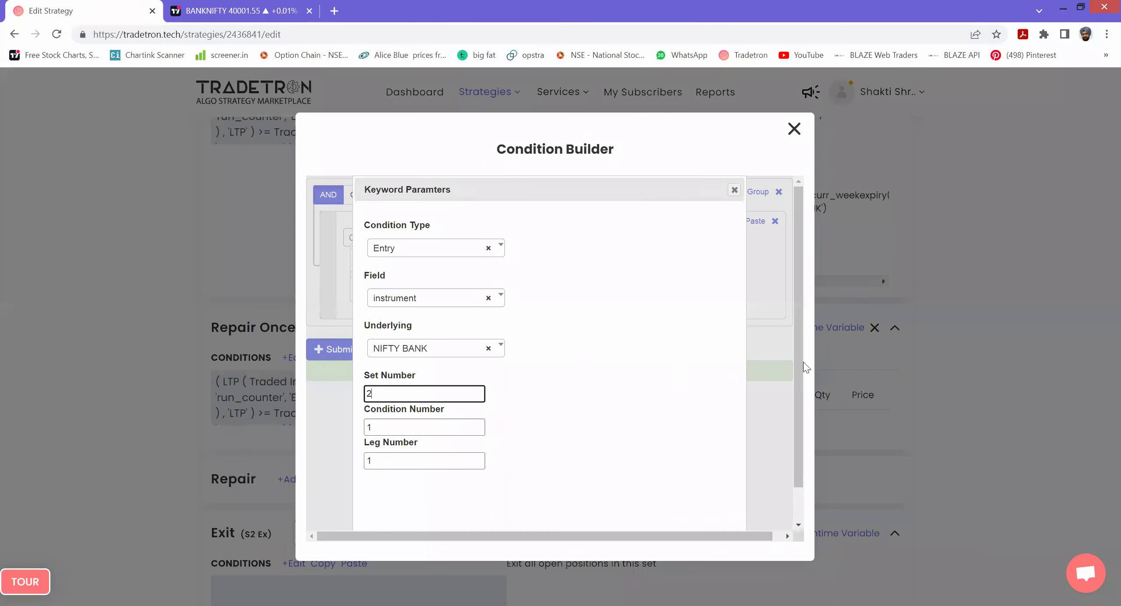
{"action": "left_click_drag", "start_coordinate": [795, 400], "coordinate": [797, 453]}
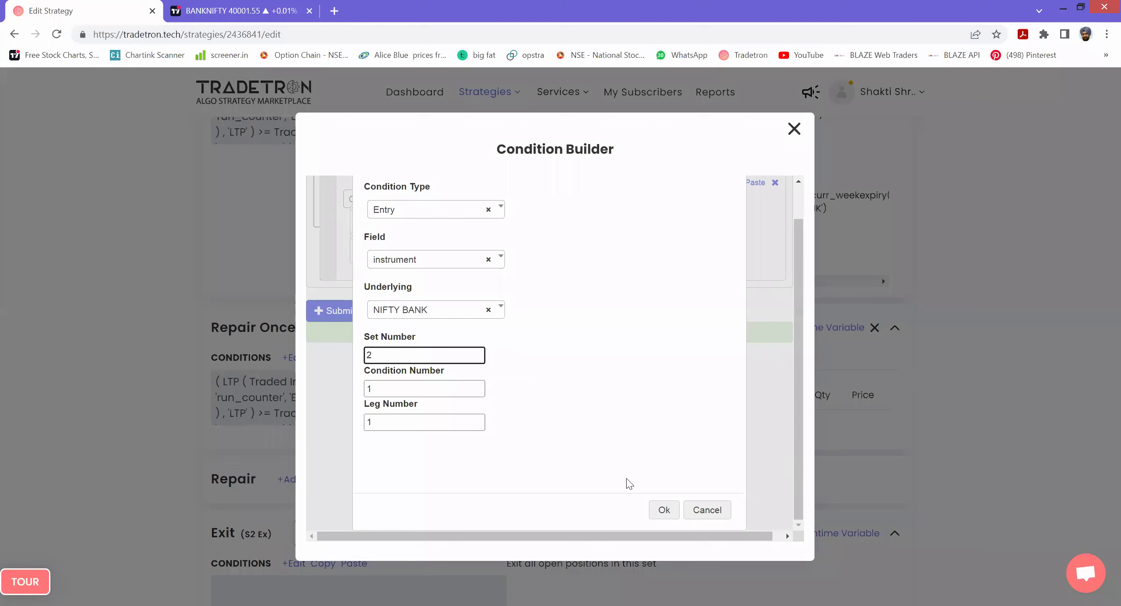
{"action": "left_click", "coordinate": [664, 510]}
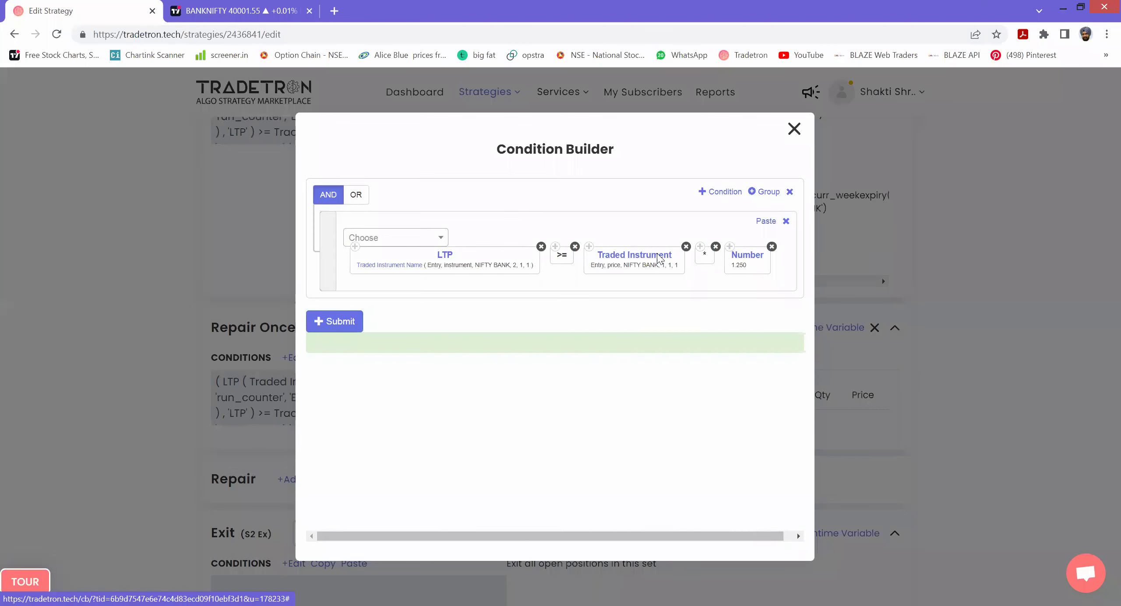
- Set the Traded Instrument block's set number to 2 and submit the Repair Once condition
{"action": "left_click", "coordinate": [658, 260]}
{"action": "left_click_drag", "start_coordinate": [375, 393], "coordinate": [348, 399]}
{"action": "type", "text": "2"}
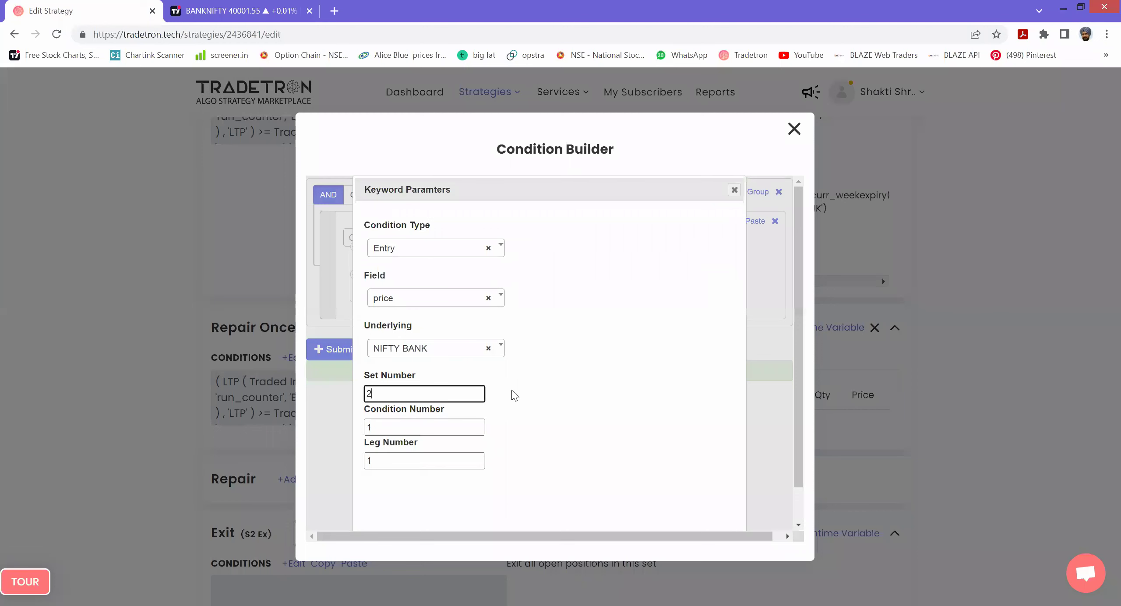
{"action": "scroll", "coordinate": [569, 459], "scroll_direction": "down", "scroll_amount": 2}
{"action": "left_click", "coordinate": [662, 510]}
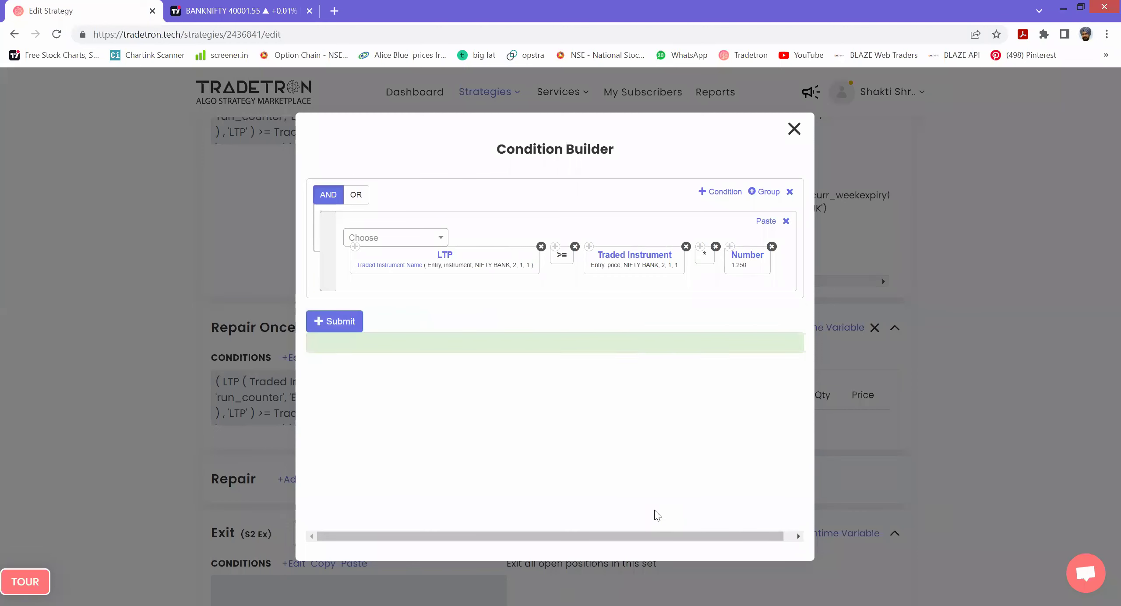
{"action": "left_click", "coordinate": [343, 325]}
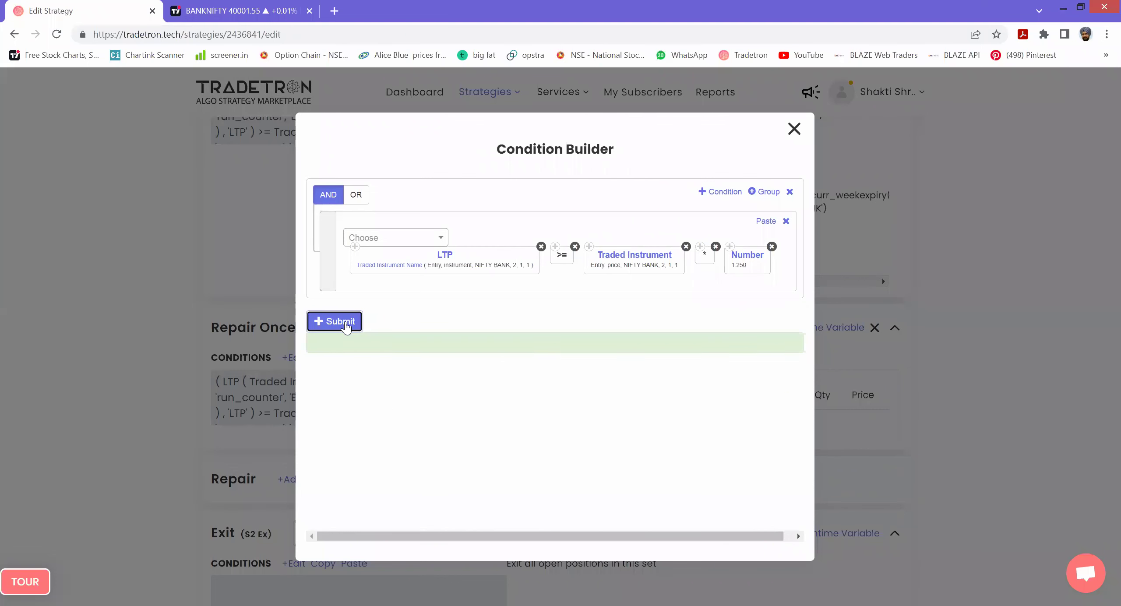
{"action": "left_click", "coordinate": [796, 129]}
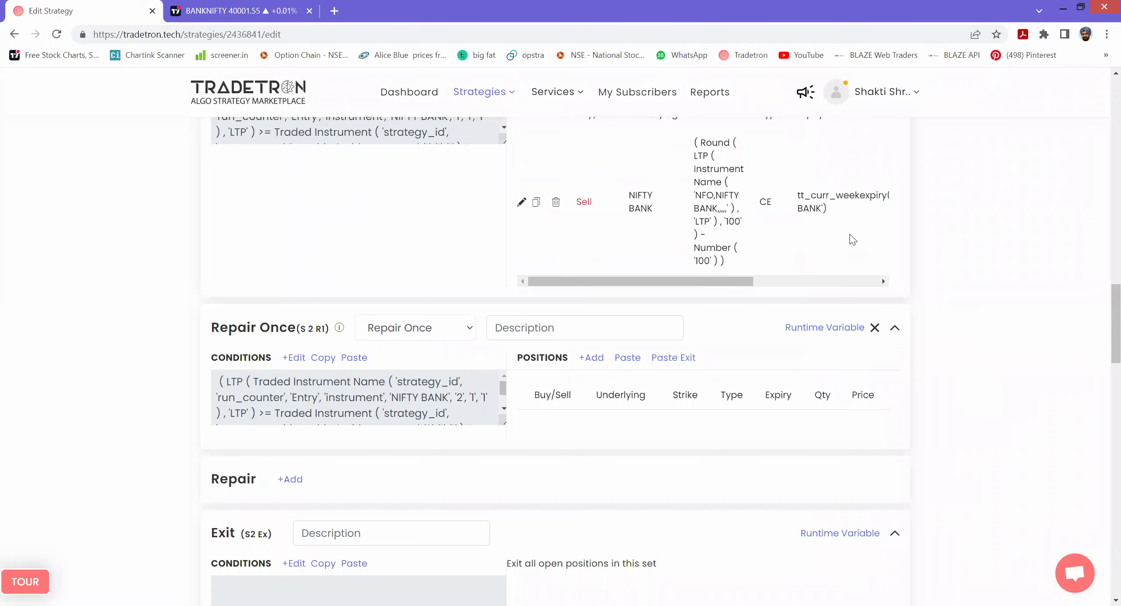
- Copy Set 1's sell NIFTY BANK CE leg and paste it into Set №2's positions
{"action": "scroll", "coordinate": [1102, 315], "scroll_direction": "up", "scroll_amount": 10}
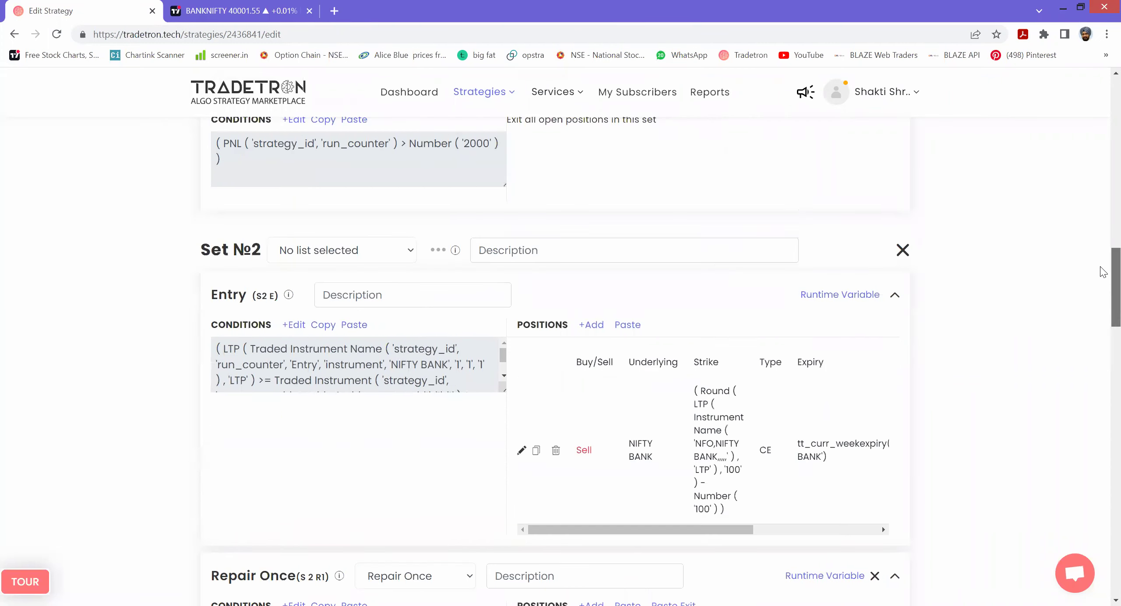
{"action": "scroll", "coordinate": [740, 282], "scroll_direction": "up", "scroll_amount": 2}
{"action": "left_click", "coordinate": [536, 217]}
{"action": "scroll", "coordinate": [1102, 272], "scroll_direction": "down", "scroll_amount": 1}
{"action": "scroll", "coordinate": [1103, 271], "scroll_direction": "down", "scroll_amount": 9}
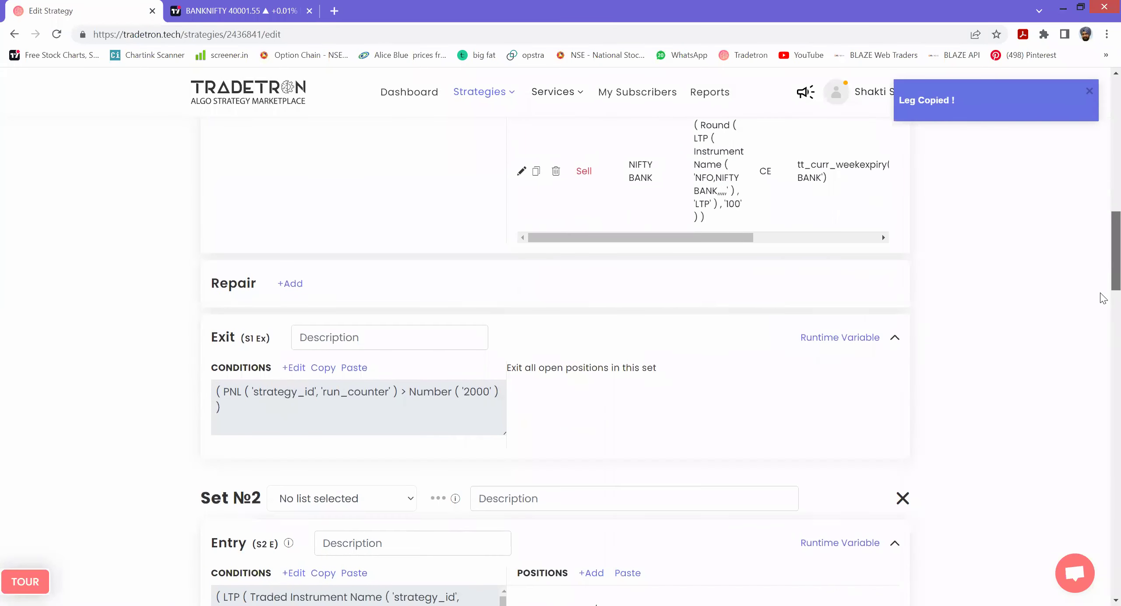
{"action": "scroll", "coordinate": [1103, 336], "scroll_direction": "down", "scroll_amount": 3}
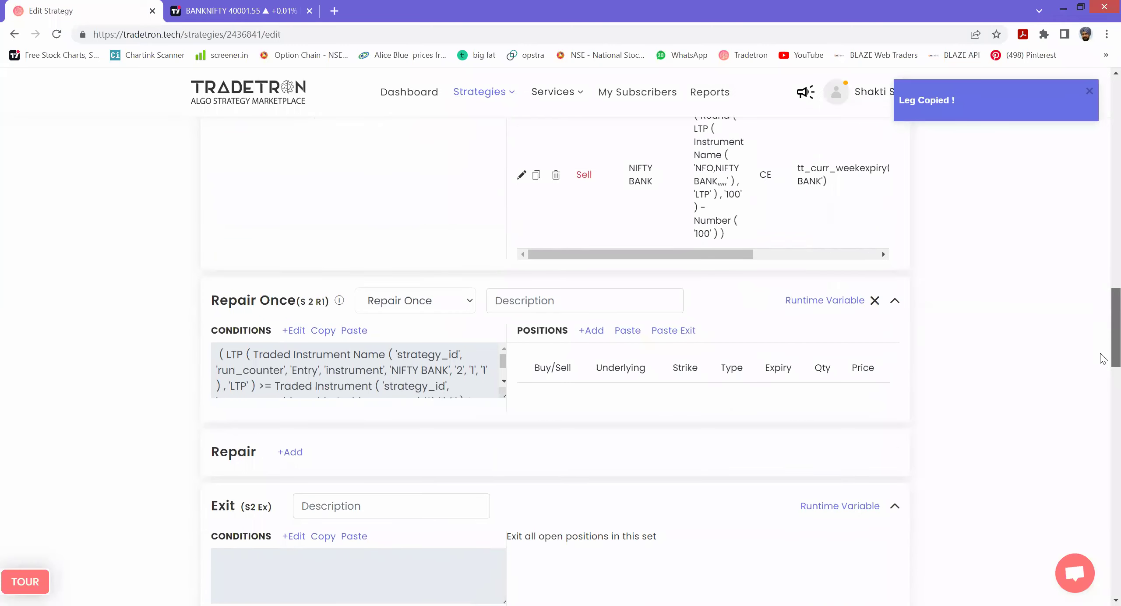
{"action": "left_click", "coordinate": [632, 284]}
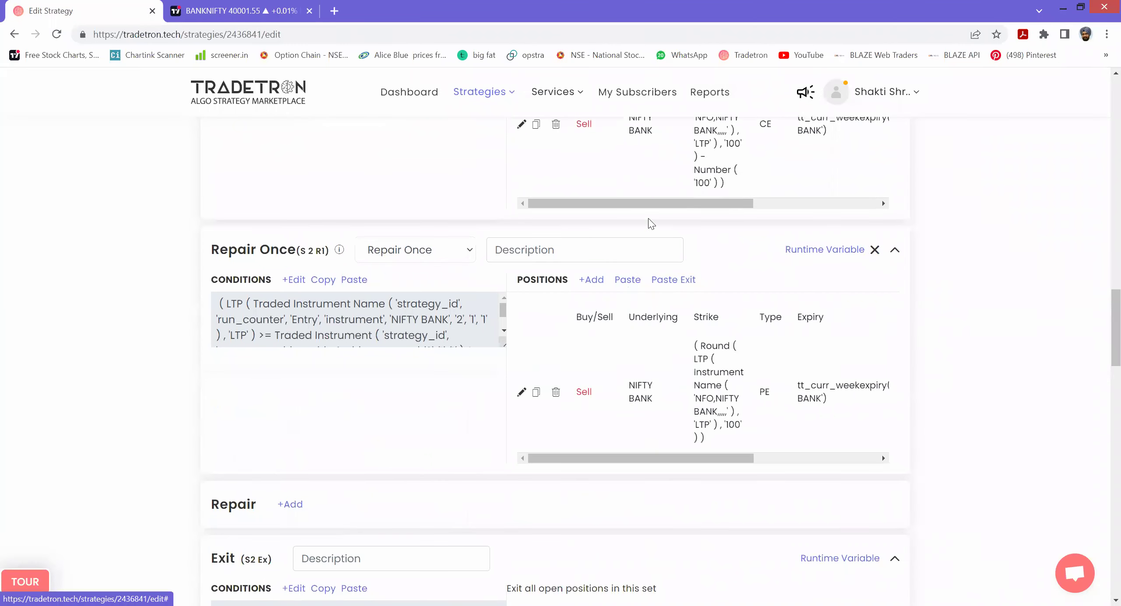
{"action": "scroll", "coordinate": [518, 199], "scroll_direction": "up", "scroll_amount": 4}
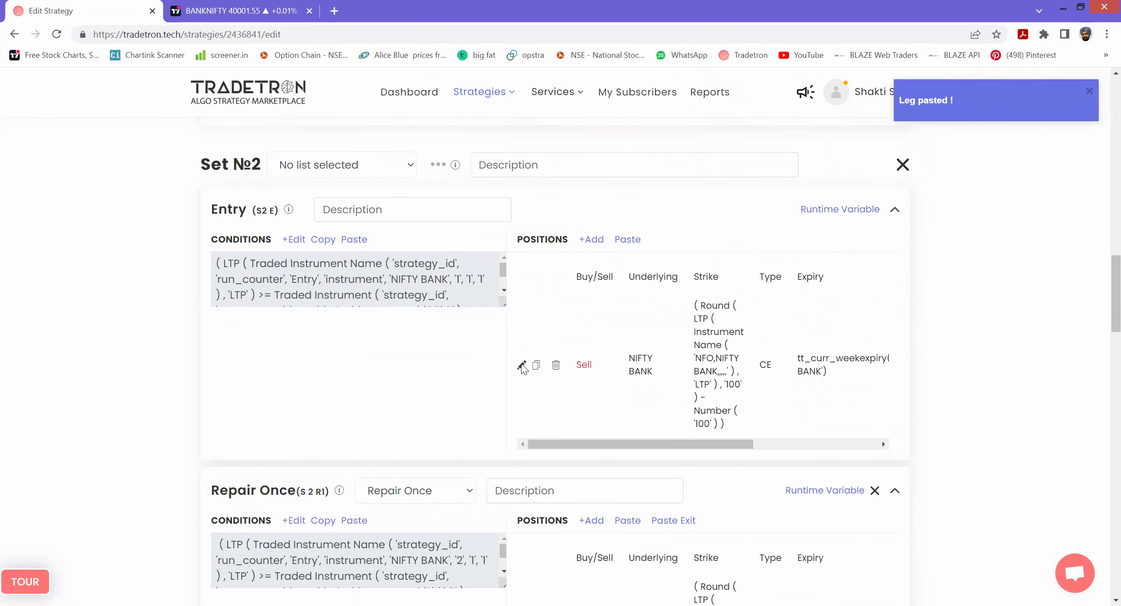
{"action": "left_click", "coordinate": [523, 366]}
- Insert a plus between Round and Number so the CE strike is Round(LTP, 100) + 100, then update the leg
{"action": "left_click", "coordinate": [748, 329]}
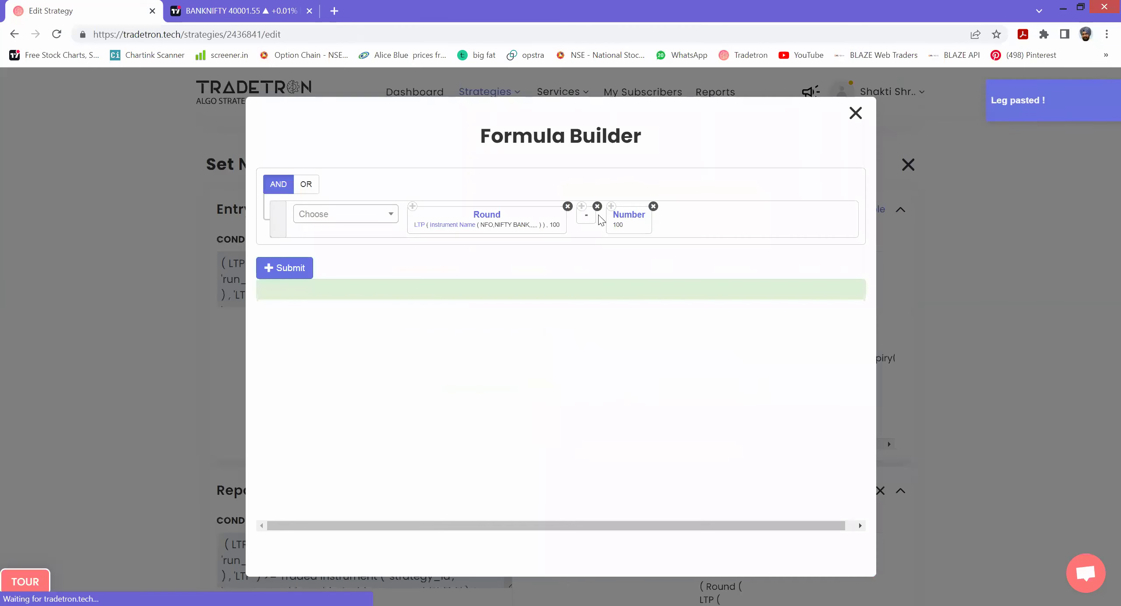
{"action": "left_click", "coordinate": [338, 215]}
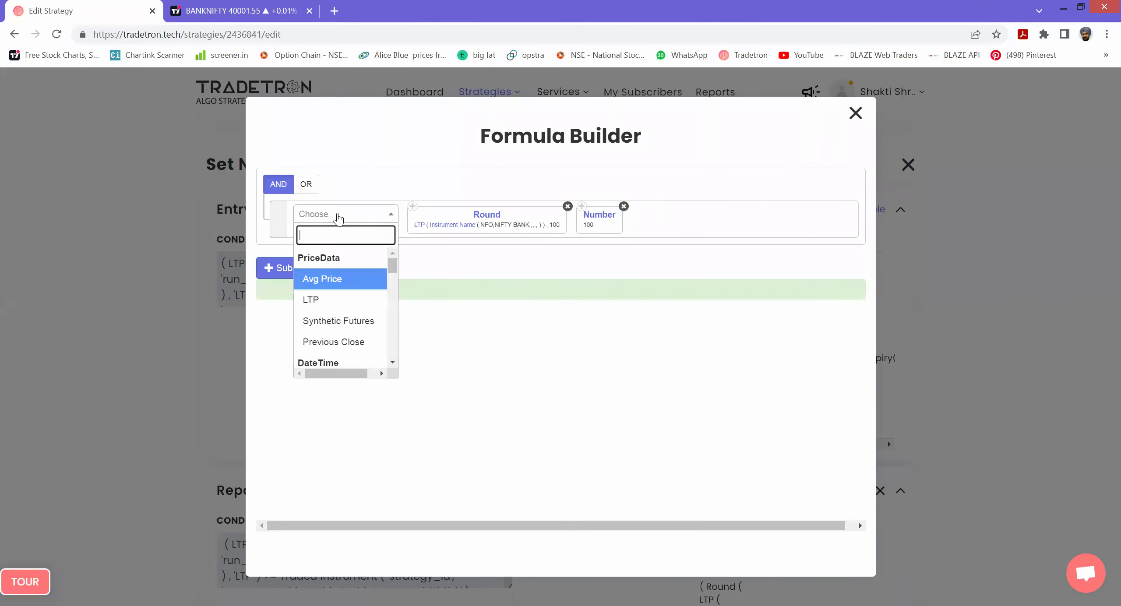
{"action": "type", "text": "+"}
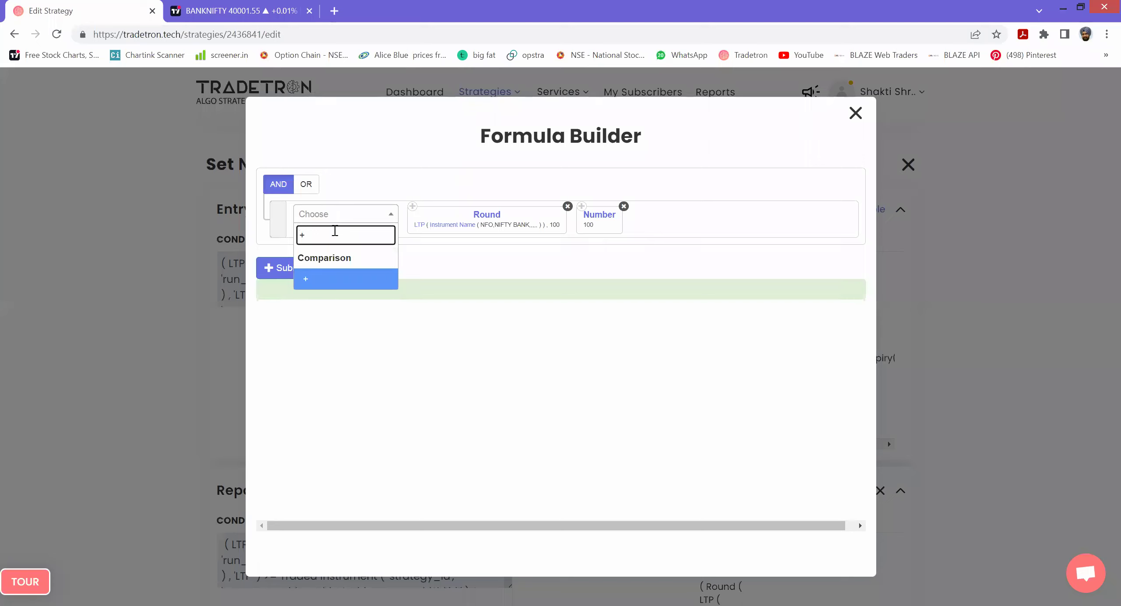
{"action": "left_click", "coordinate": [319, 284]}
{"action": "left_click_drag", "start_coordinate": [639, 219], "coordinate": [586, 229]}
{"action": "left_click", "coordinate": [302, 266]}
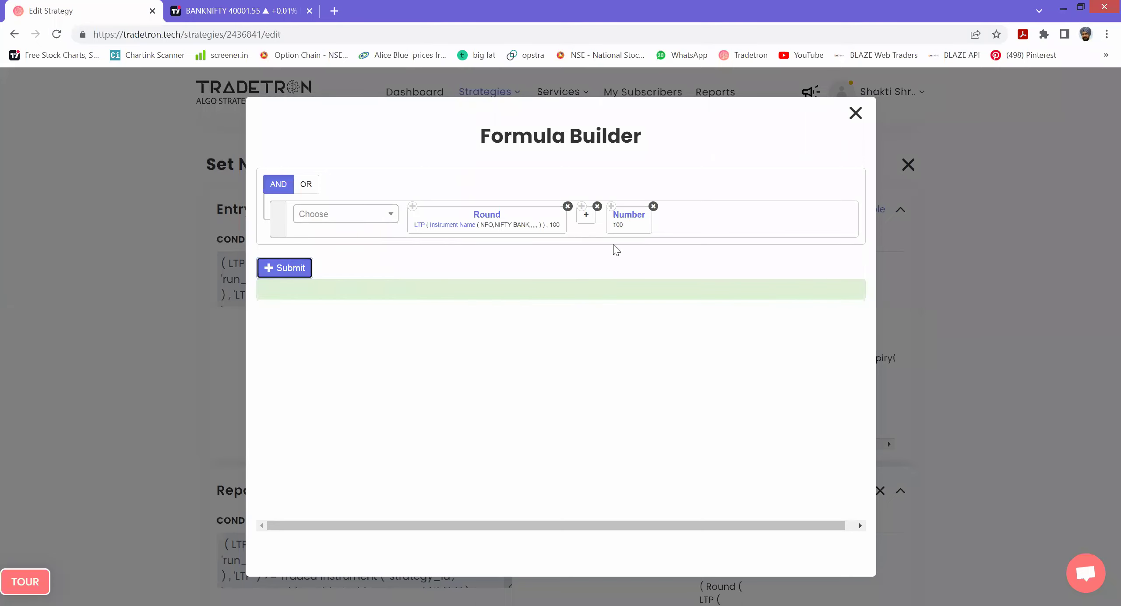
{"action": "left_click", "coordinate": [860, 118]}
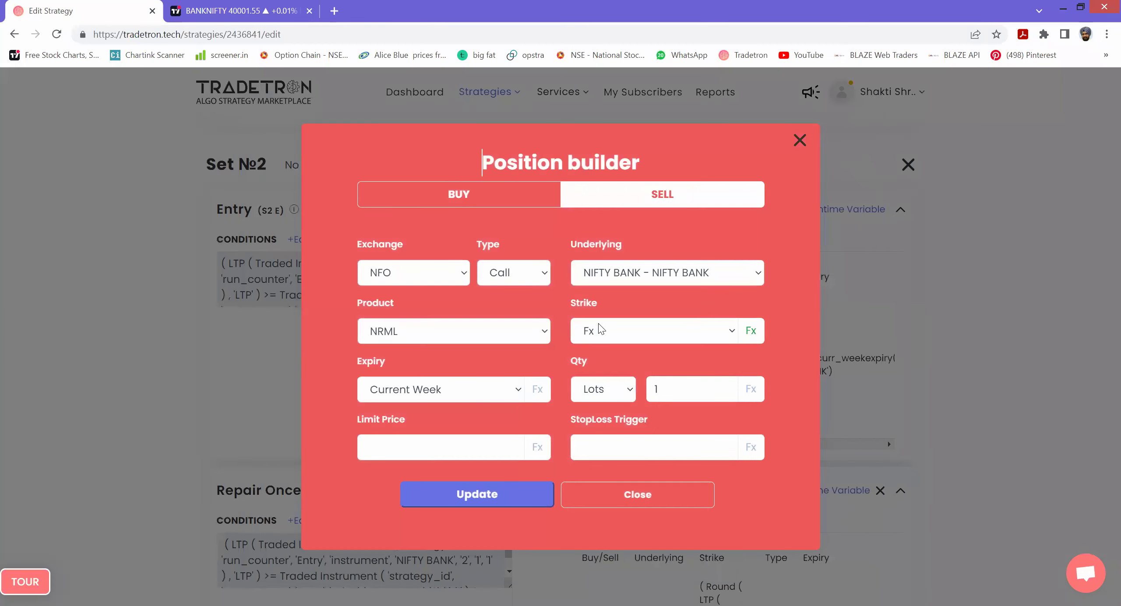
{"action": "left_click", "coordinate": [508, 497]}
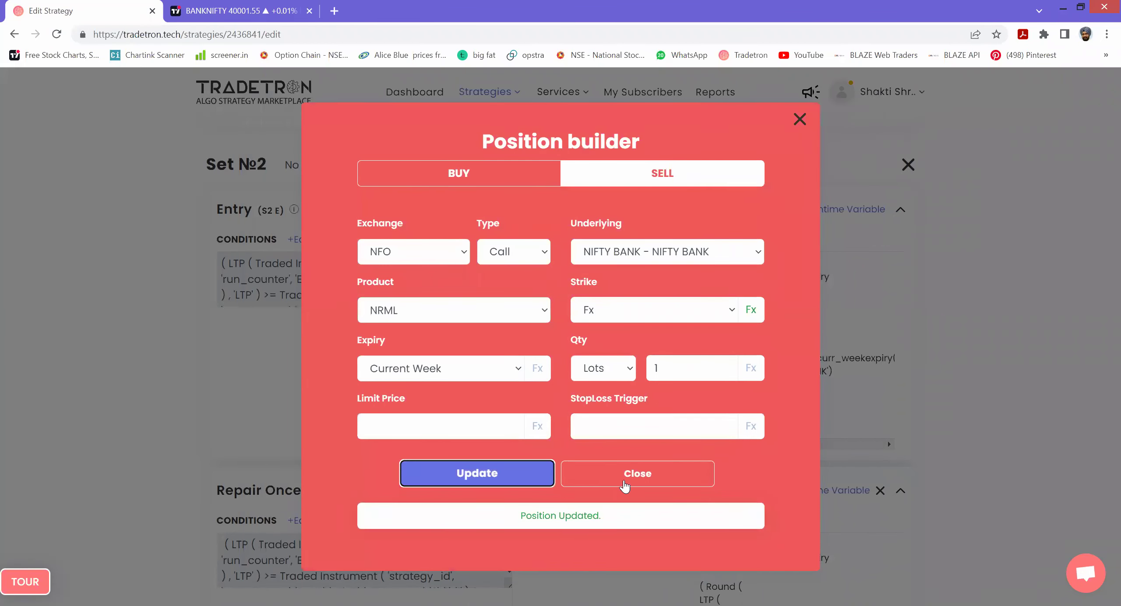
{"action": "scroll", "coordinate": [851, 378], "scroll_direction": "down", "scroll_amount": 4}
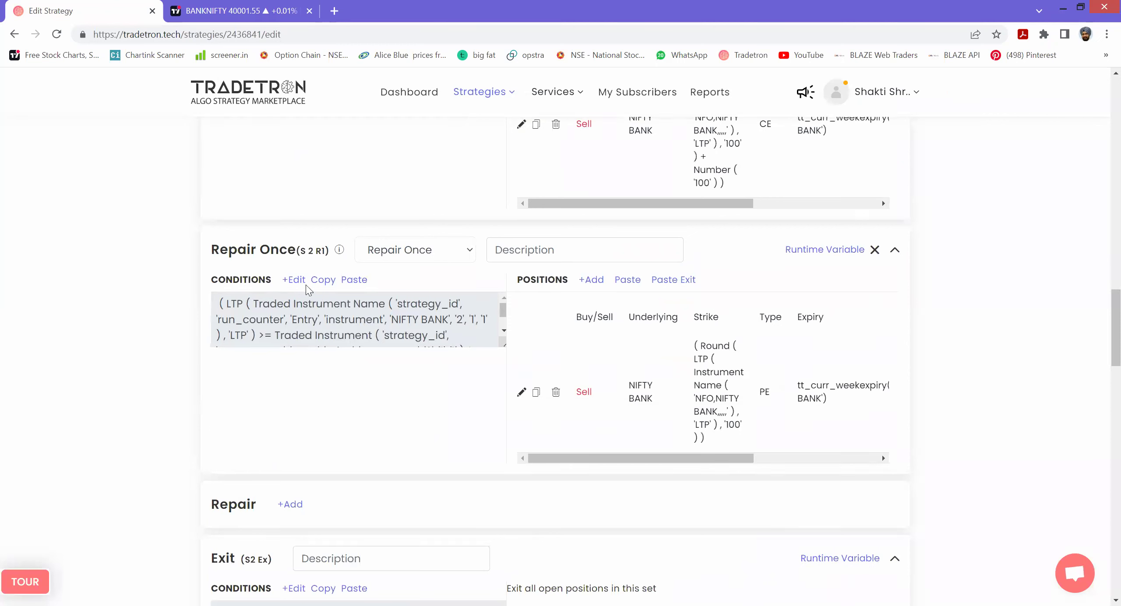
- Review the Repair Once condition, then add a minus operator after Round in the PE strike formula
{"action": "left_click", "coordinate": [325, 291]}
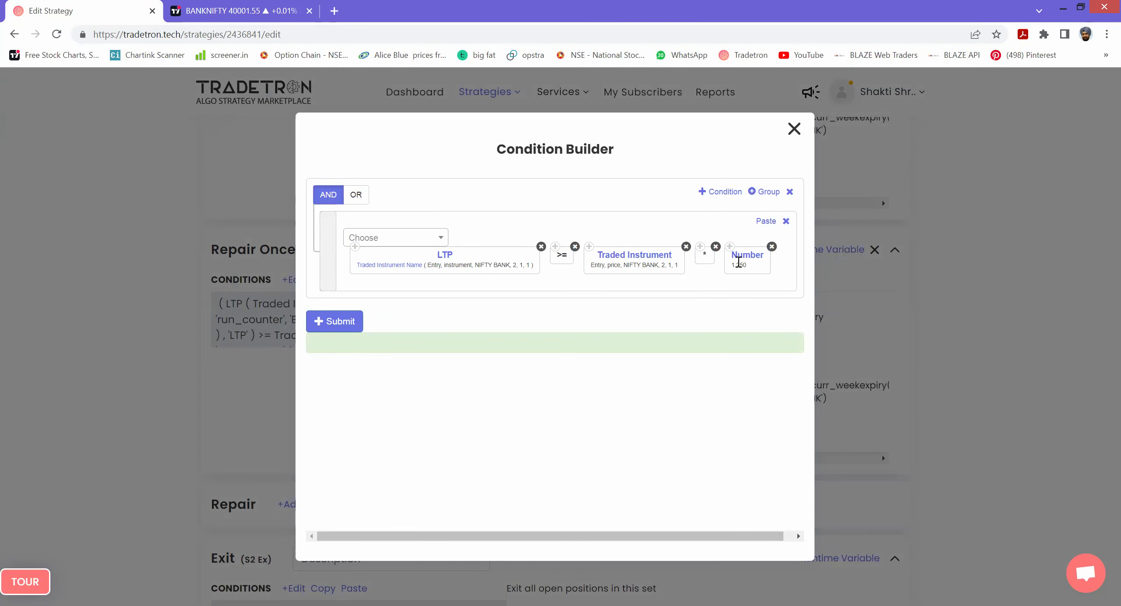
{"action": "left_click", "coordinate": [878, 438]}
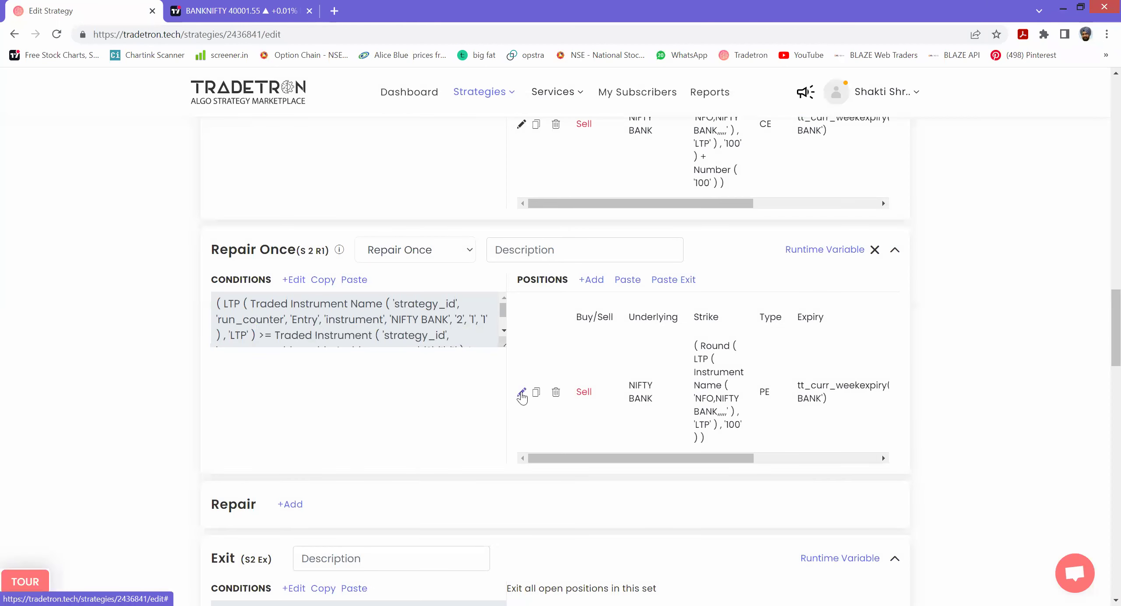
{"action": "left_click", "coordinate": [521, 393]}
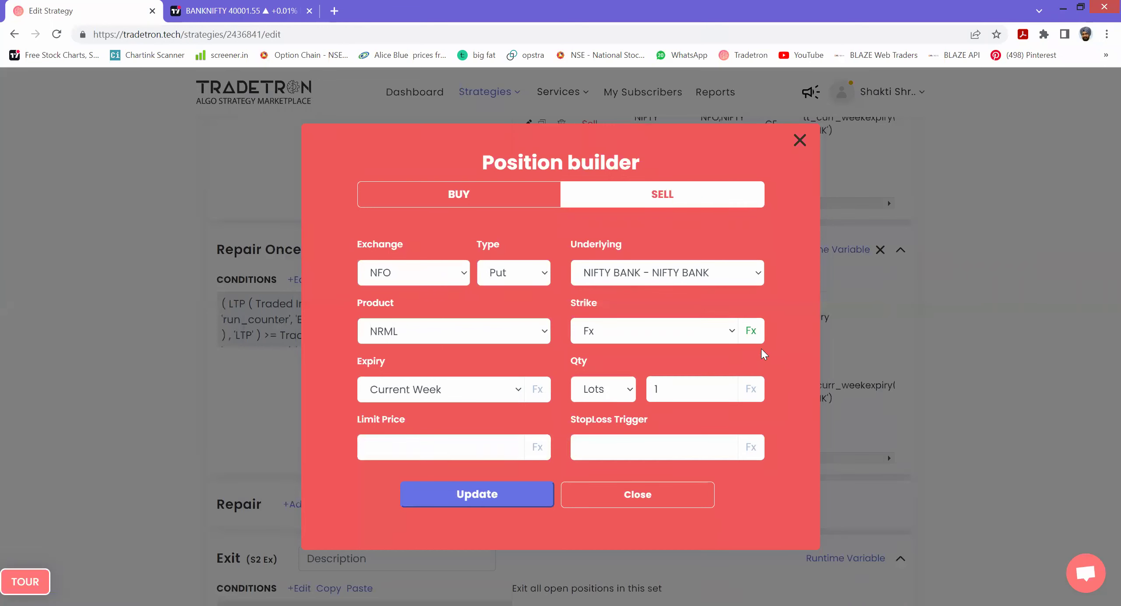
{"action": "left_click", "coordinate": [750, 330]}
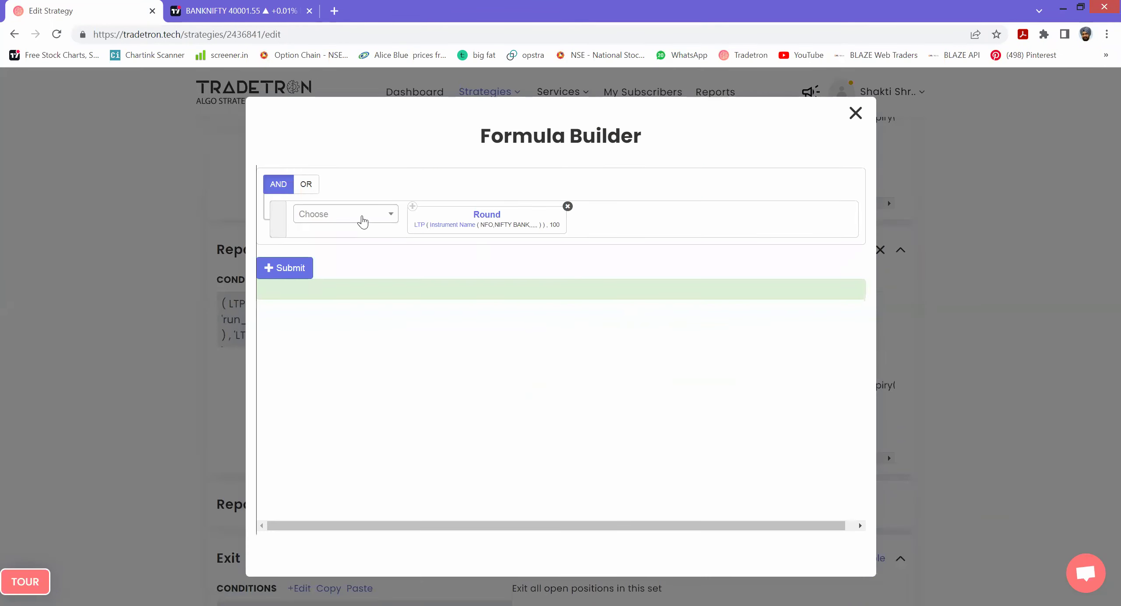
{"action": "left_click", "coordinate": [363, 217]}
{"action": "type", "text": "-"}
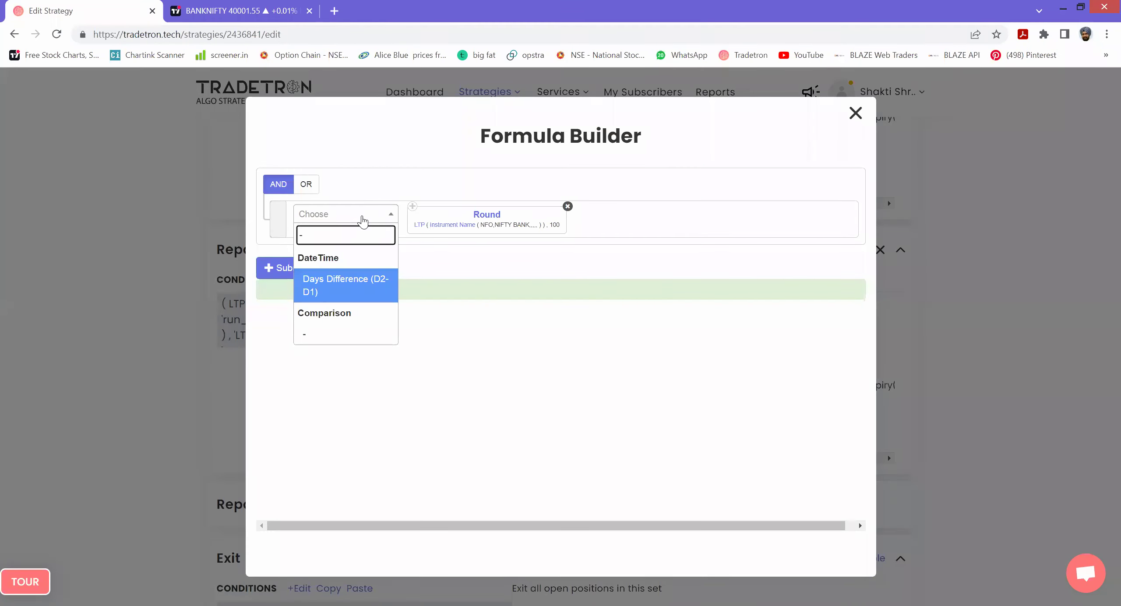
{"action": "key", "text": "Down"}
{"action": "key", "text": "Return"}
- Append Number 100 so the PE strike is Round(LTP, 100) minus 100, and update the leg
{"action": "left_click", "coordinate": [362, 218]}
{"action": "type", "text": "N"}
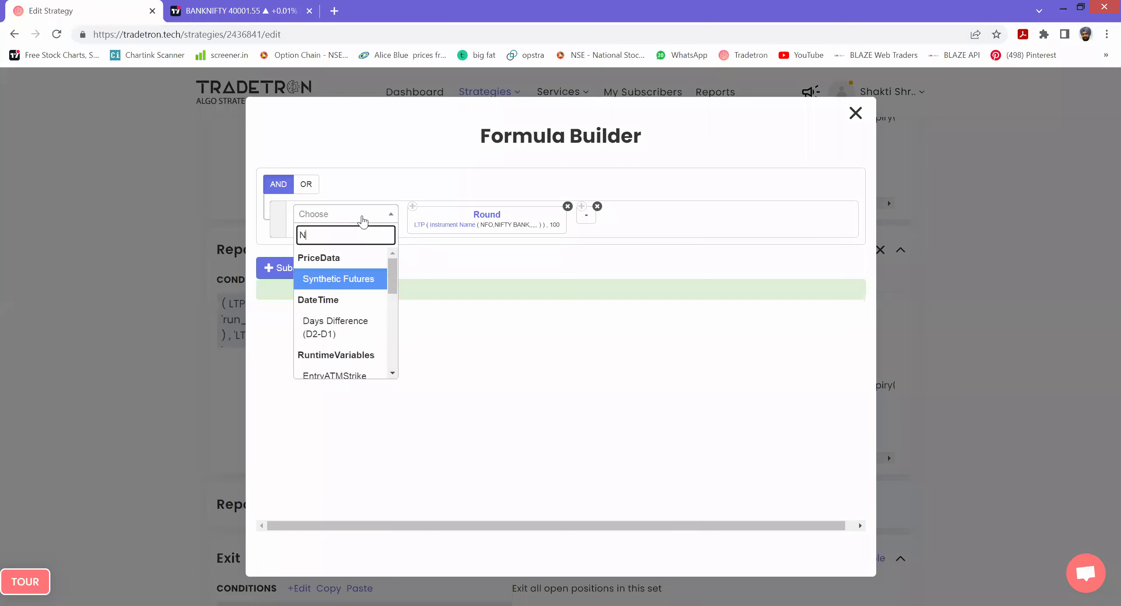
{"action": "type", "text": "UMBER"}
{"action": "key", "text": "Return"}
{"action": "type", "text": "100"}
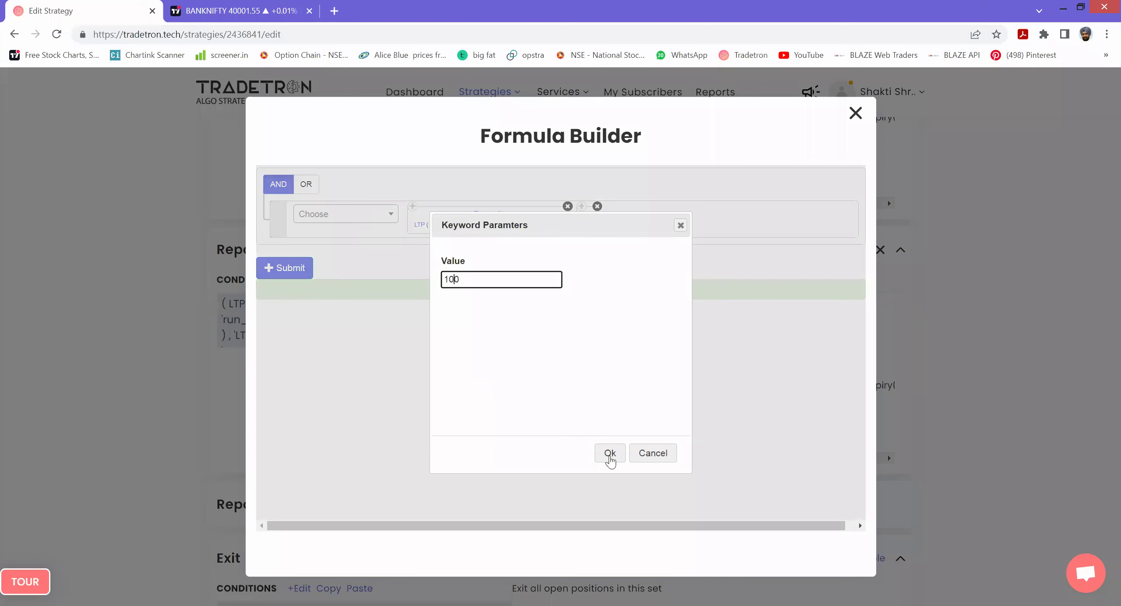
{"action": "left_click", "coordinate": [610, 454]}
{"action": "left_click", "coordinate": [288, 269]}
{"action": "left_click", "coordinate": [857, 113]}
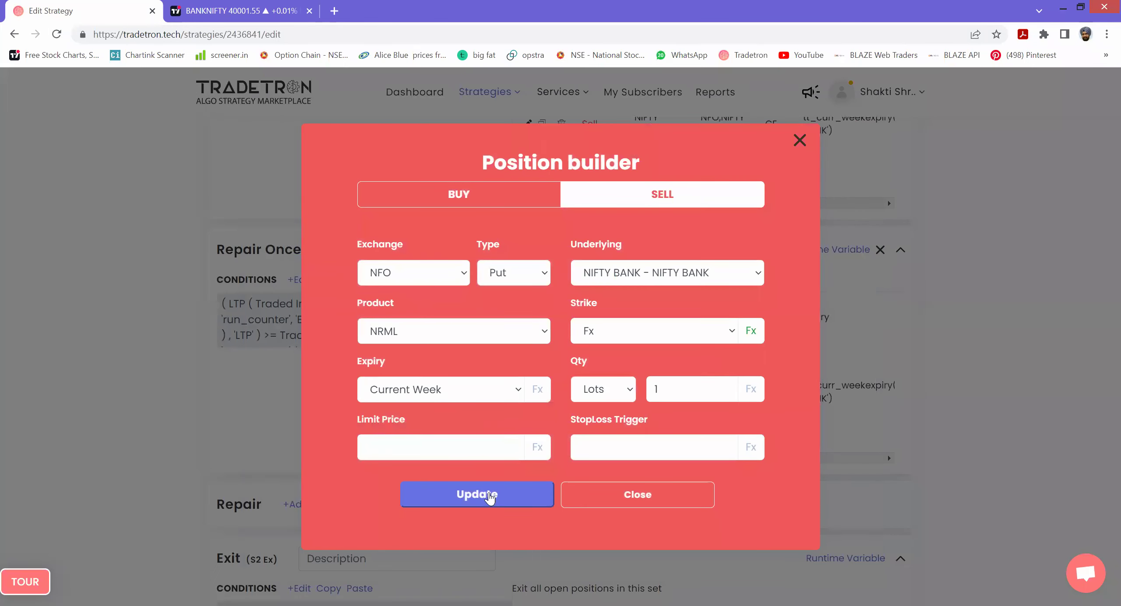
{"action": "left_click", "coordinate": [489, 497]}
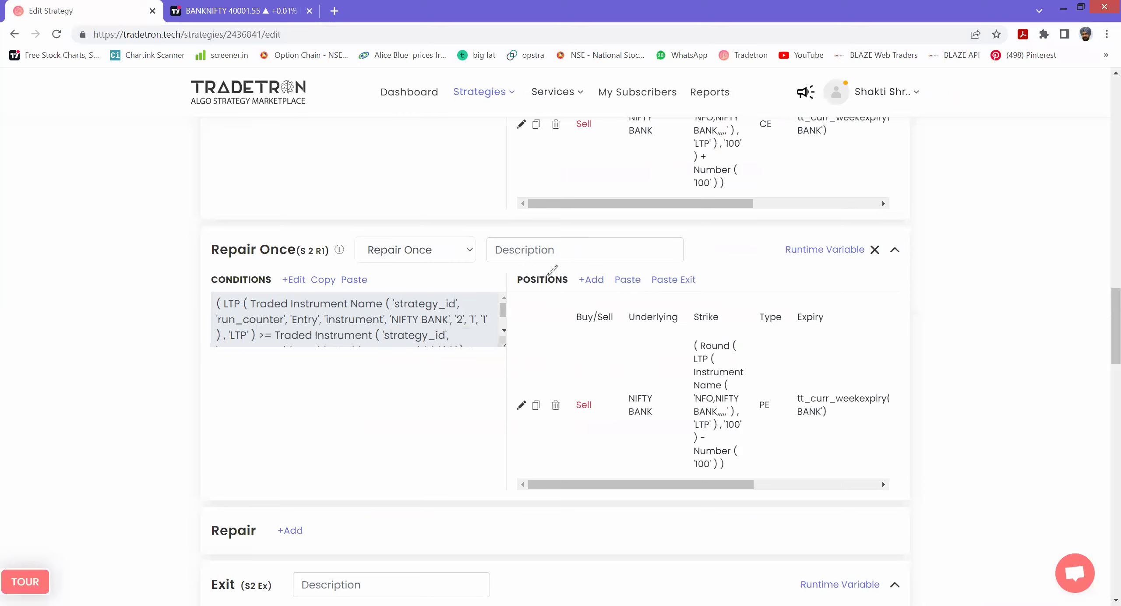
{"action": "left_click_drag", "start_coordinate": [573, 200], "coordinate": [559, 261]}
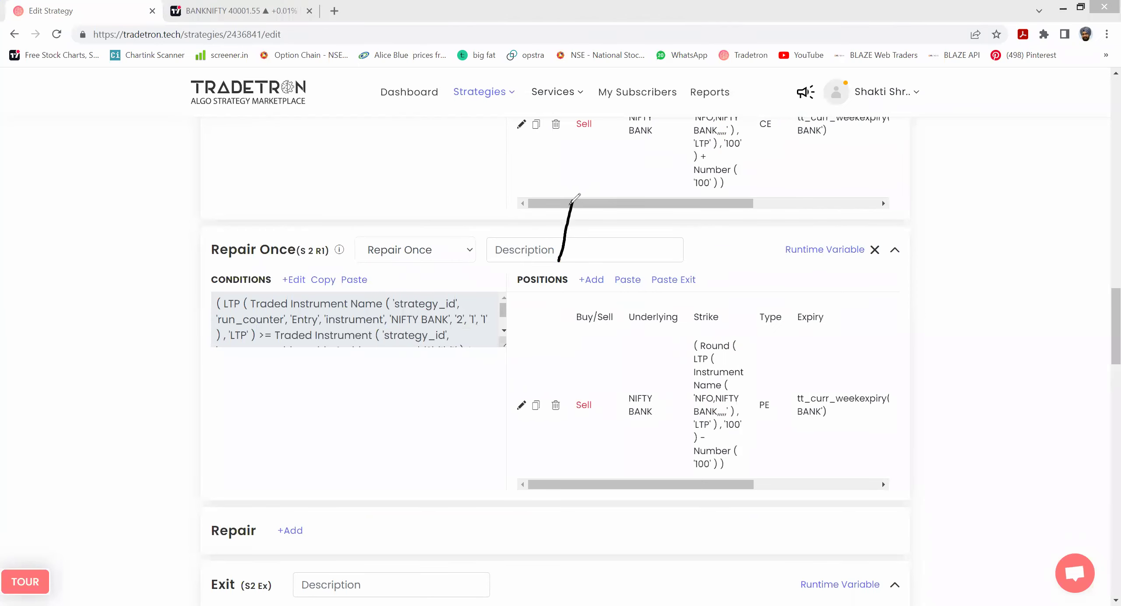
{"action": "mouse_move", "coordinate": [573, 200]}
{"action": "left_mouse_down"}
{"action": "mouse_move", "coordinate": [643, 259]}
{"action": "mouse_move", "coordinate": [572, 202]}
{"action": "mouse_move", "coordinate": [556, 268]}
{"action": "left_mouse_up"}
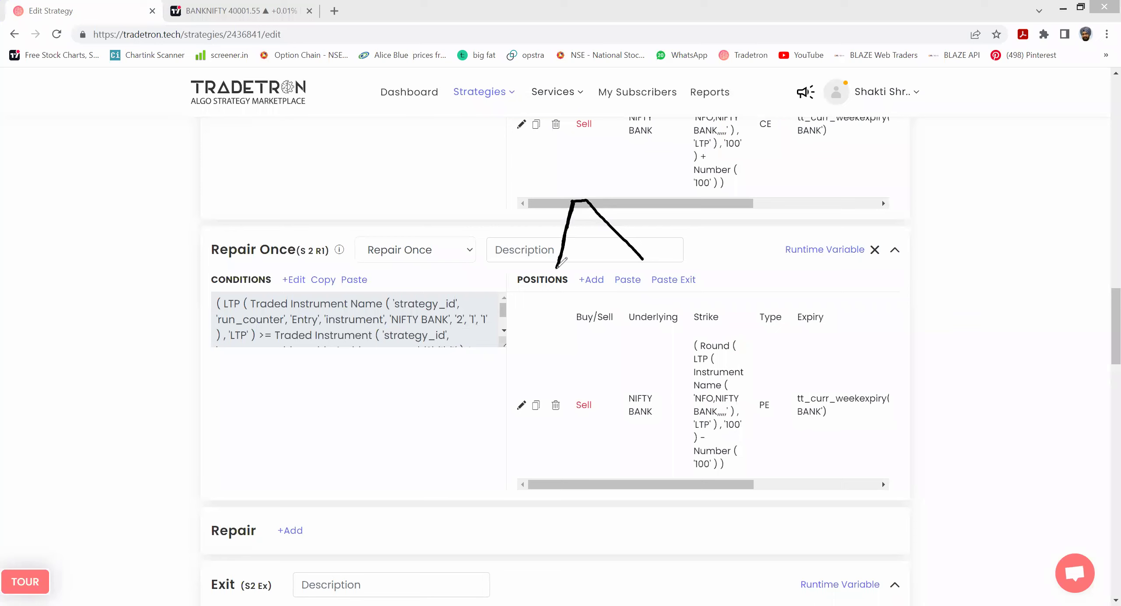
{"action": "left_click_drag", "start_coordinate": [926, 178], "coordinate": [945, 172]}
{"action": "left_click_drag", "start_coordinate": [956, 243], "coordinate": [969, 239]}
{"action": "mouse_move", "coordinate": [582, 184]}
{"action": "left_mouse_down"}
{"action": "mouse_move", "coordinate": [578, 233]}
{"action": "mouse_move", "coordinate": [589, 177]}
{"action": "mouse_move", "coordinate": [583, 237]}
{"action": "mouse_move", "coordinate": [591, 175]}
{"action": "mouse_move", "coordinate": [586, 228]}
{"action": "left_mouse_up"}
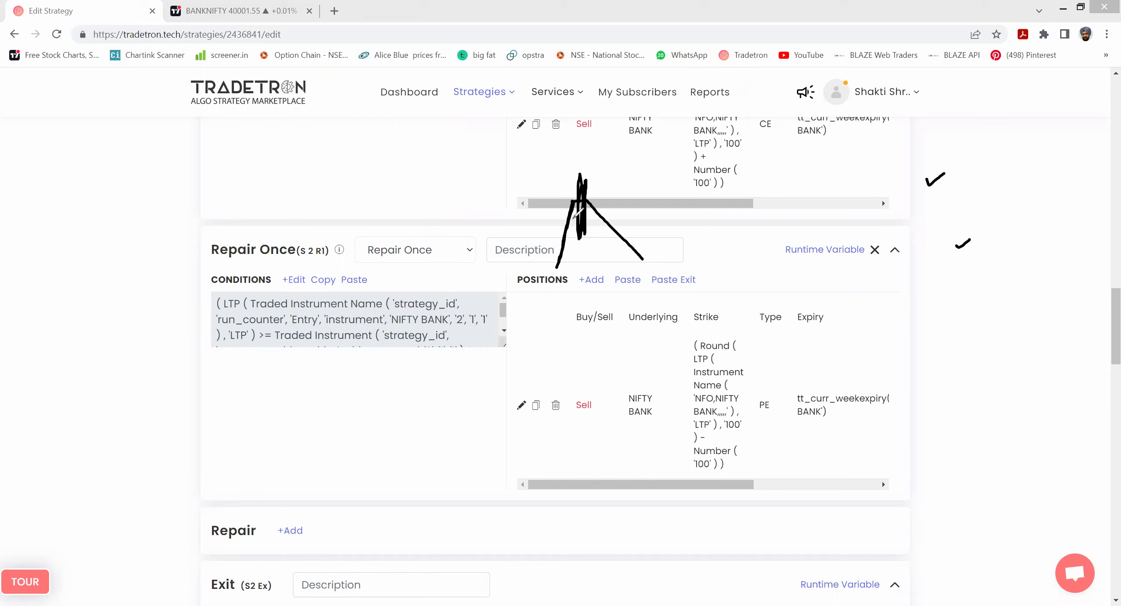
{"action": "key", "text": "Escape"}
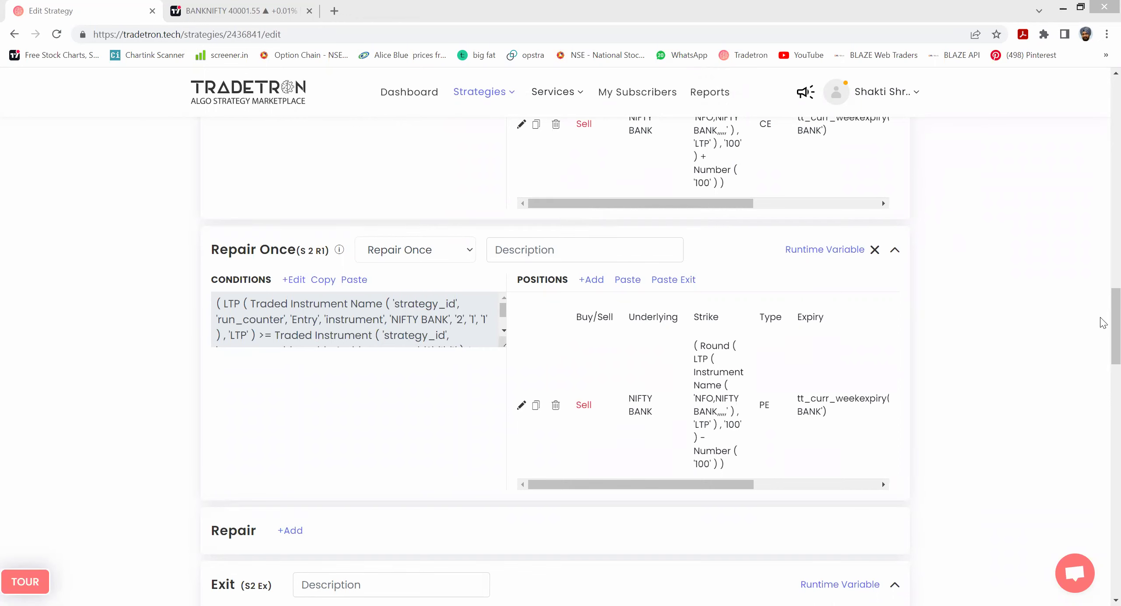
- Start a Universal Exit condition reading PNL >=
{"action": "left_click_drag", "start_coordinate": [1101, 317], "coordinate": [1104, 416]}
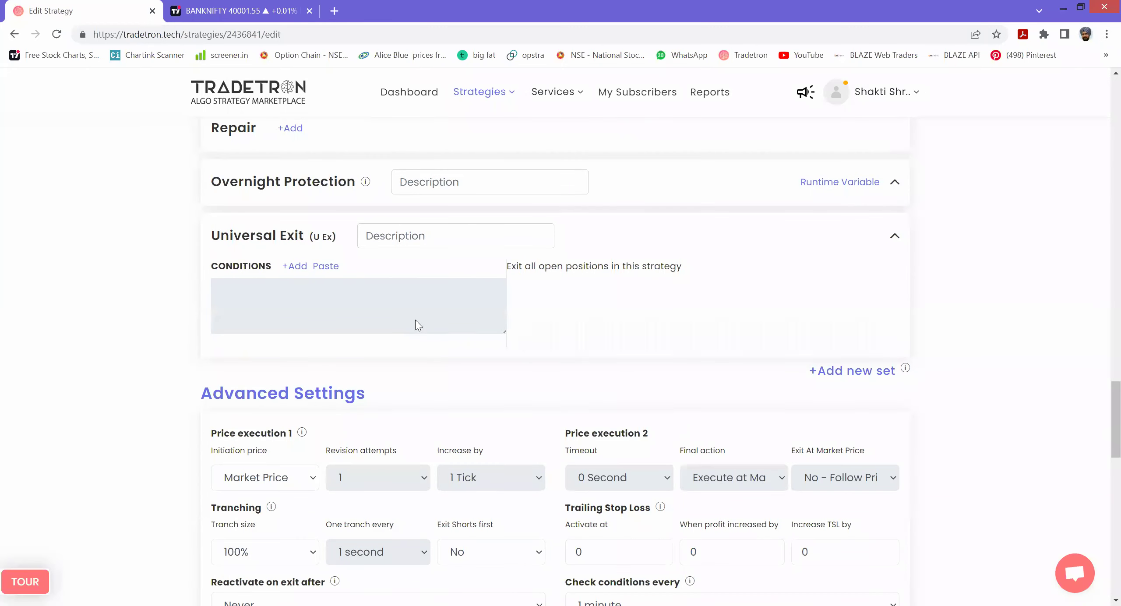
{"action": "left_click", "coordinate": [298, 266]}
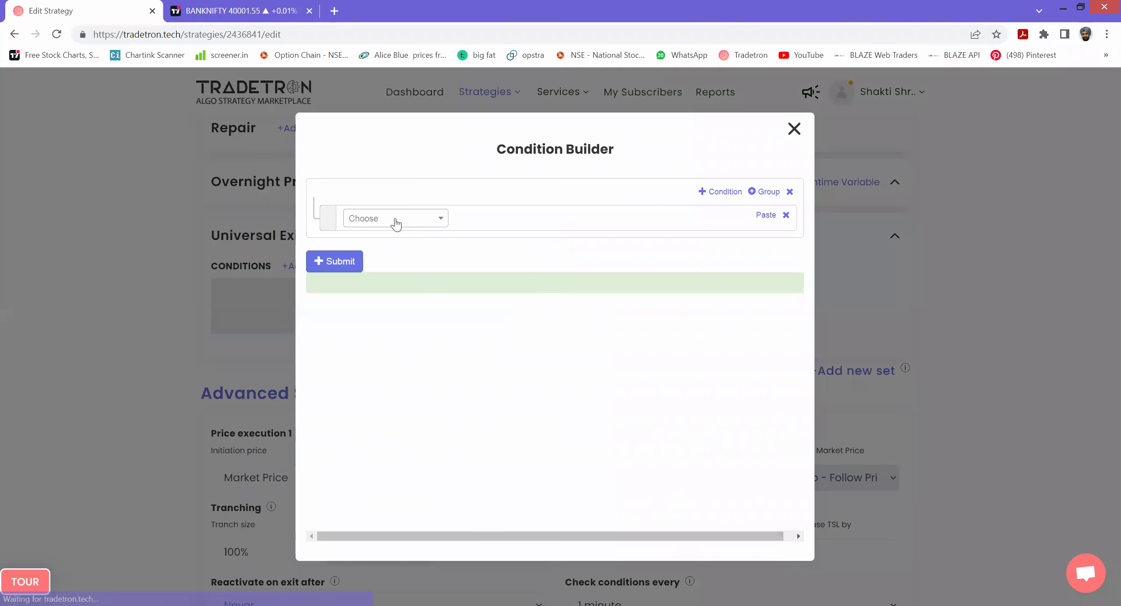
{"action": "left_click", "coordinate": [394, 219]}
{"action": "type", "text": "PN"}
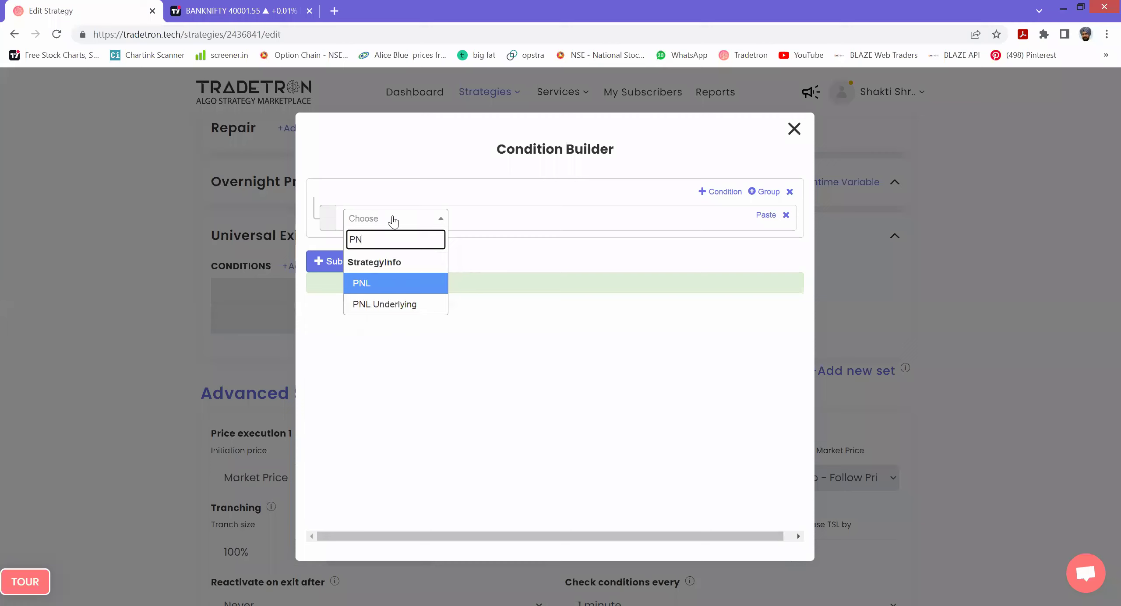
{"action": "key", "text": "Return"}
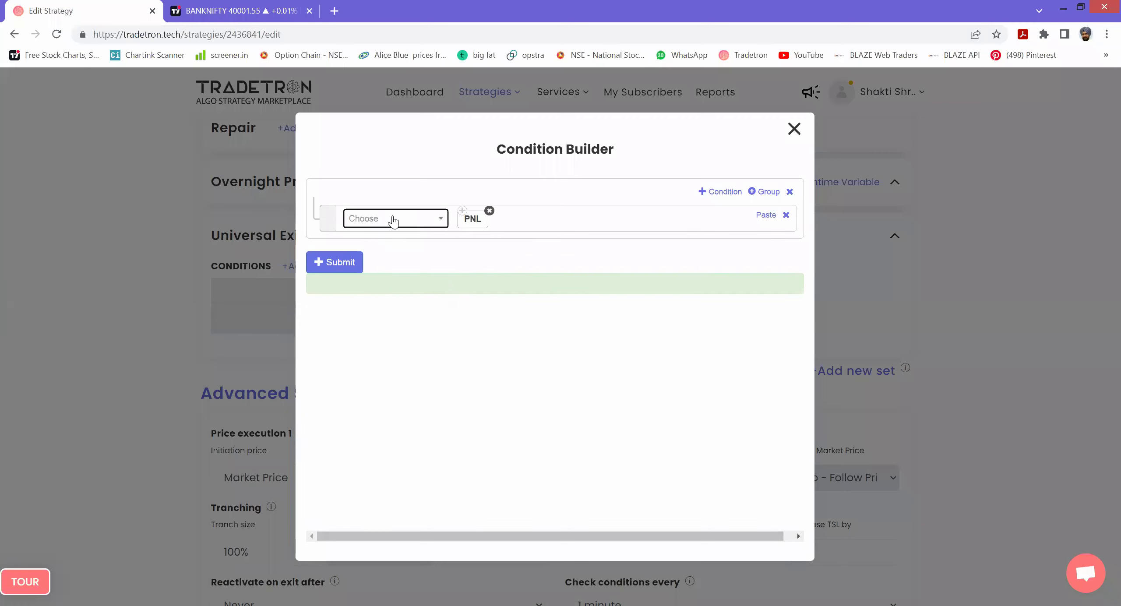
{"action": "left_click", "coordinate": [394, 219]}
{"action": "type", "text": ">"}
{"action": "key", "text": "Down"}
{"action": "key", "text": "Return"}
- Complete the exit condition with Number 3000 as the threshold and submit it
{"action": "left_click", "coordinate": [393, 221]}
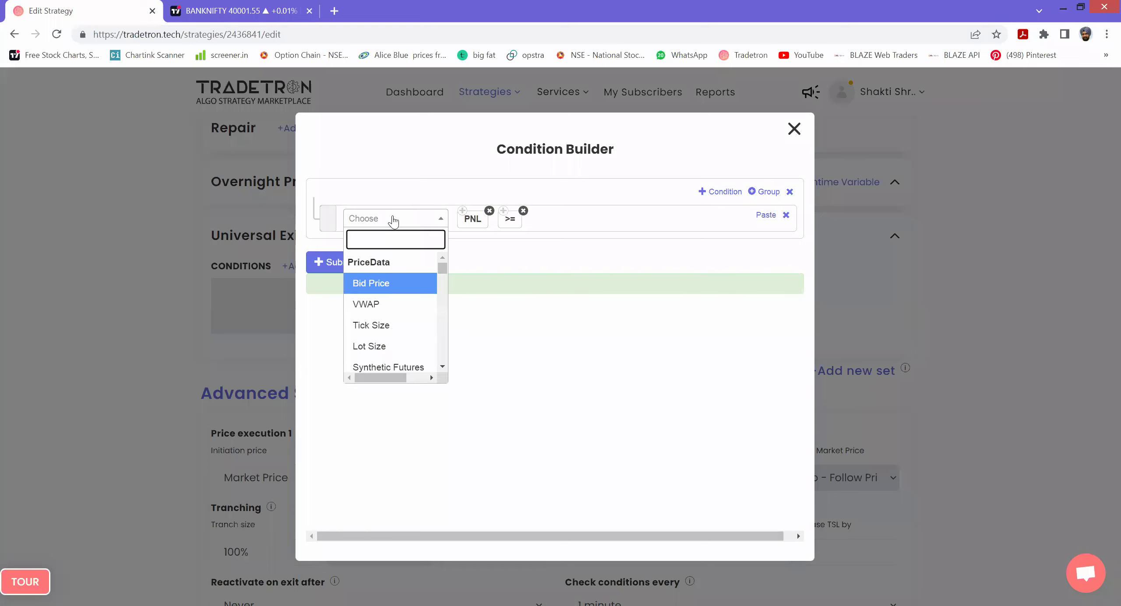
{"action": "type", "text": "NUMBER"}
{"action": "key", "text": "Down"}
{"action": "key", "text": "Down"}
{"action": "key", "text": "Return"}
{"action": "type", "text": "3000"}
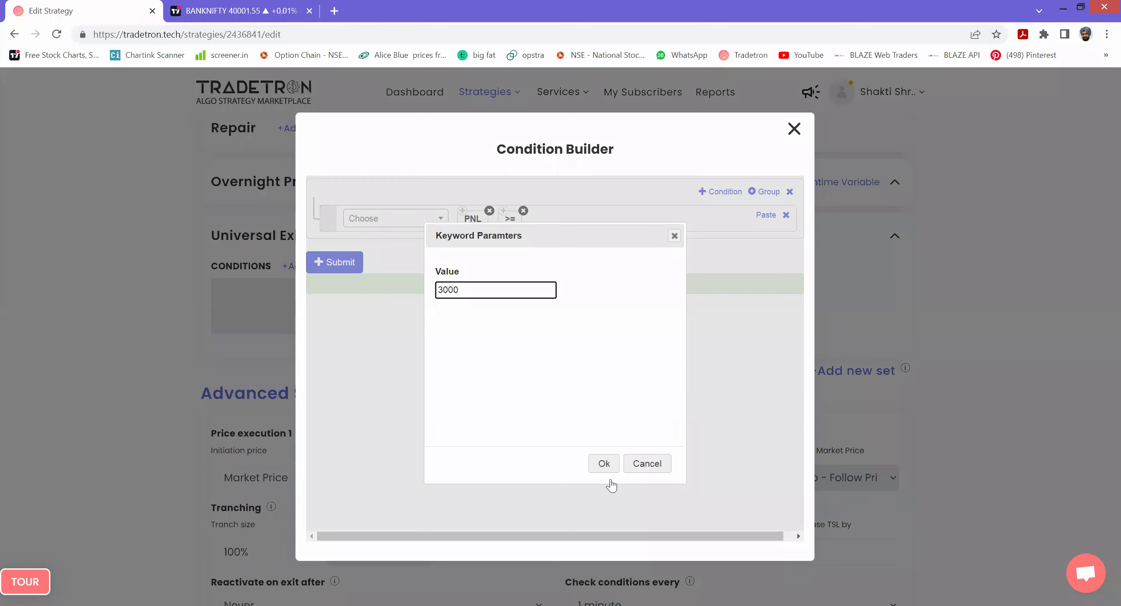
{"action": "left_click", "coordinate": [604, 463]}
{"action": "left_click", "coordinate": [347, 273]}
{"action": "left_click", "coordinate": [794, 128]}
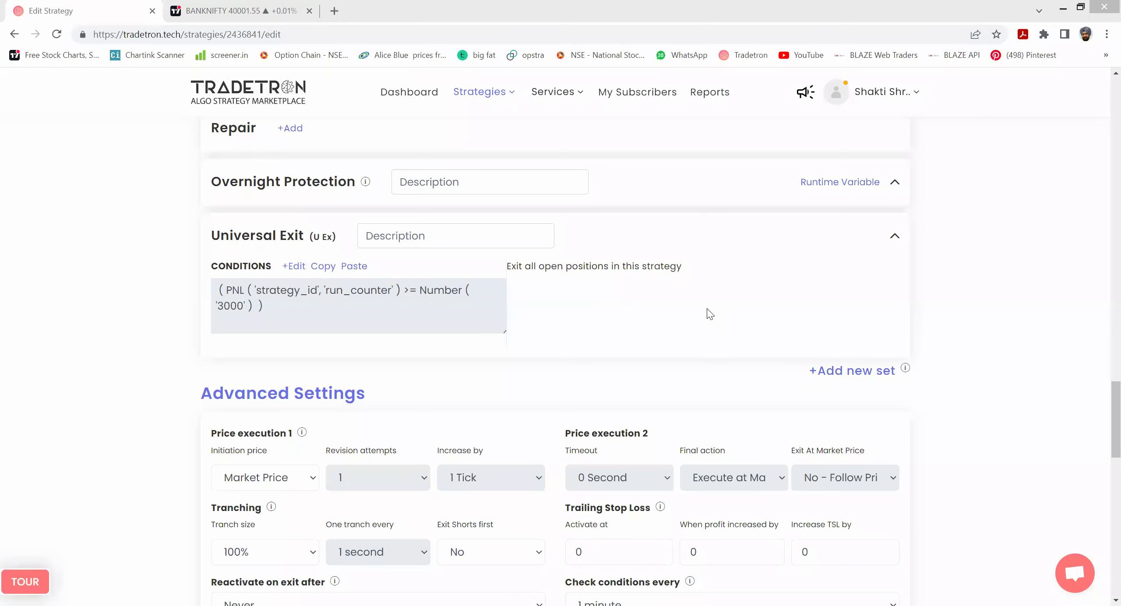
- Open WhatsApp Web in a new browser tab, then switch back to the Tradetron editor
{"action": "key", "text": "ctrl+t"}
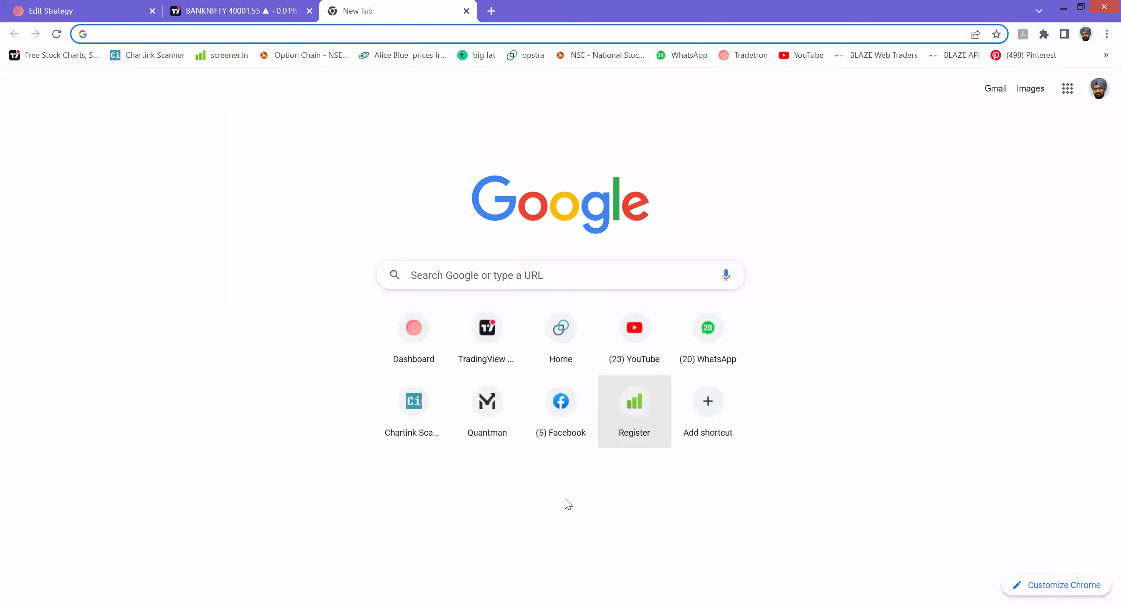
{"action": "left_click", "coordinate": [716, 341]}
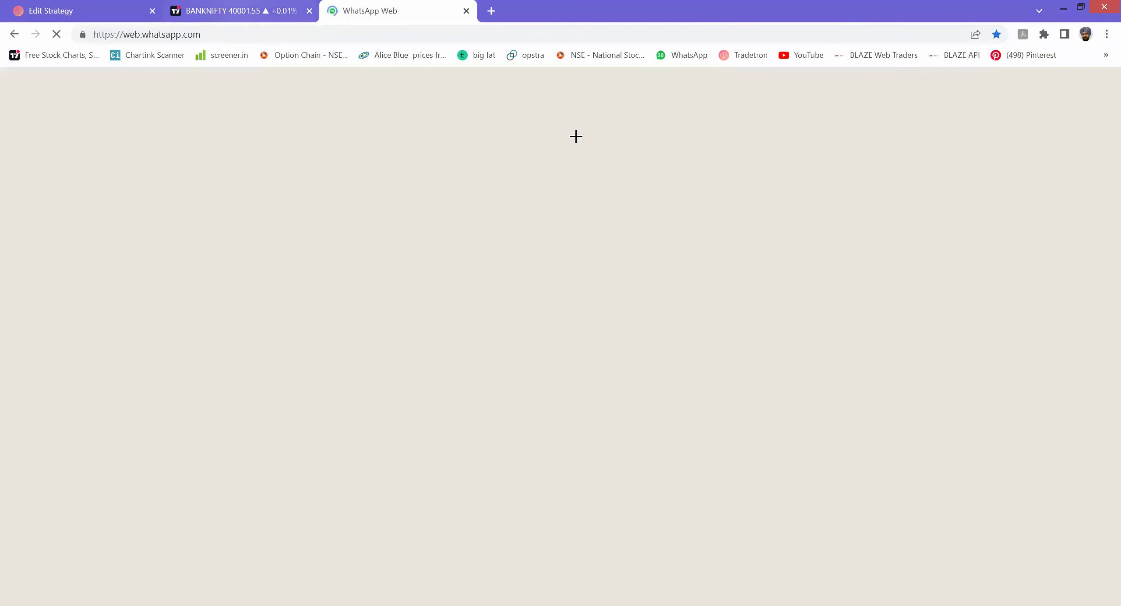
{"action": "key", "text": "ctrl+shift+Tab"}
{"action": "key", "text": "ctrl+shift+Tab"}
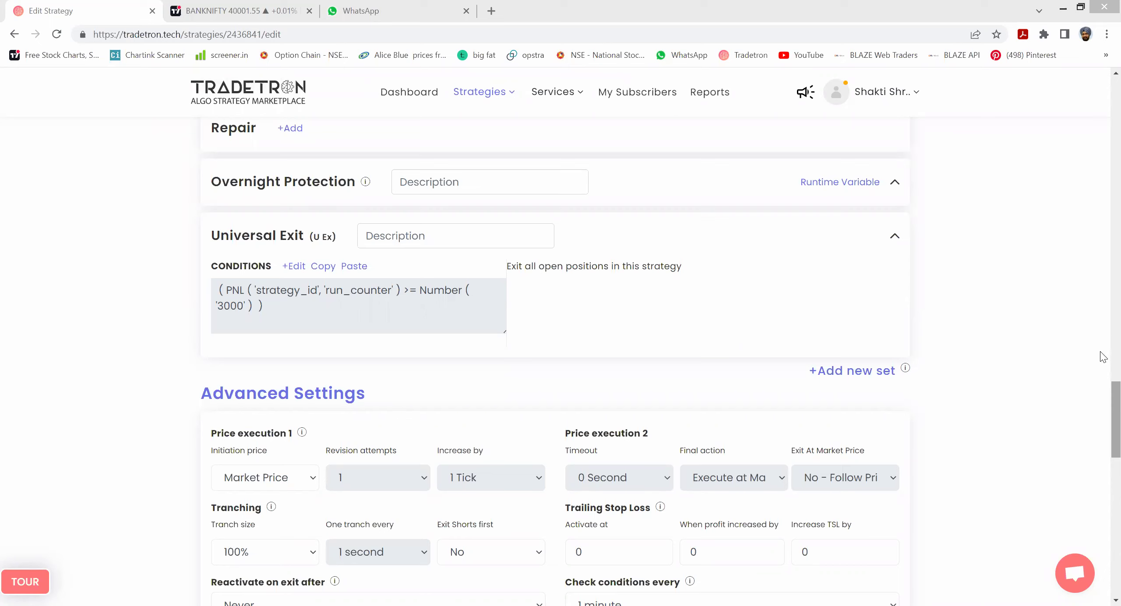
- Add a new Set №3 to the strategy
{"action": "left_click", "coordinate": [1103, 324]}
{"action": "scroll", "coordinate": [1103, 324], "scroll_direction": "up", "scroll_amount": 4}
{"action": "scroll", "coordinate": [1103, 324], "scroll_direction": "up", "scroll_amount": 3}
{"action": "scroll", "coordinate": [1103, 350], "scroll_direction": "down", "scroll_amount": 6}
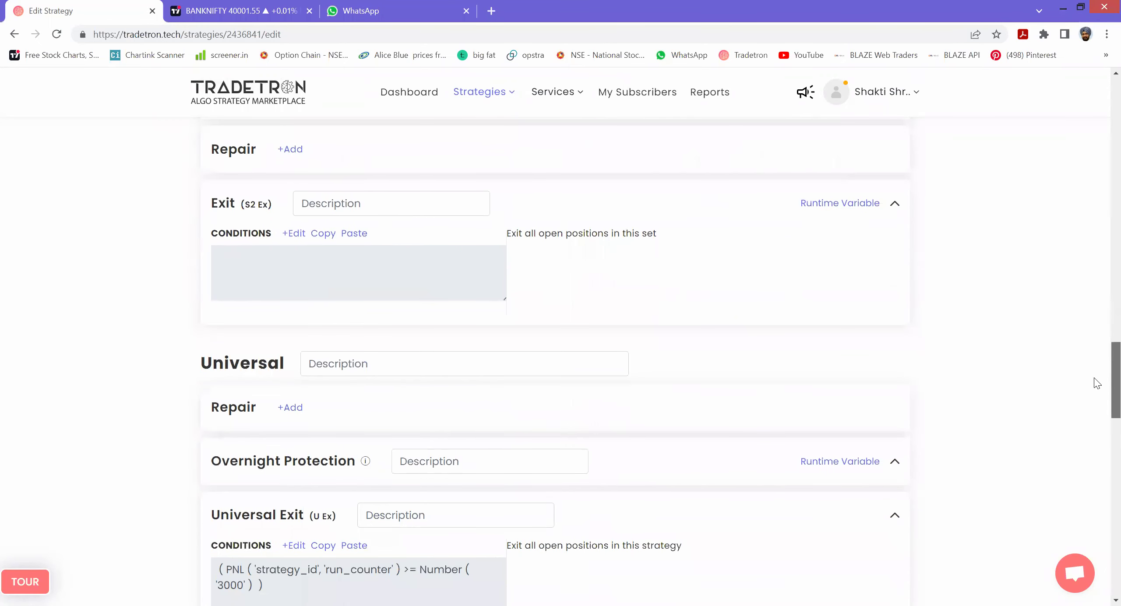
{"action": "scroll", "coordinate": [1103, 396], "scroll_direction": "down", "scroll_amount": 4}
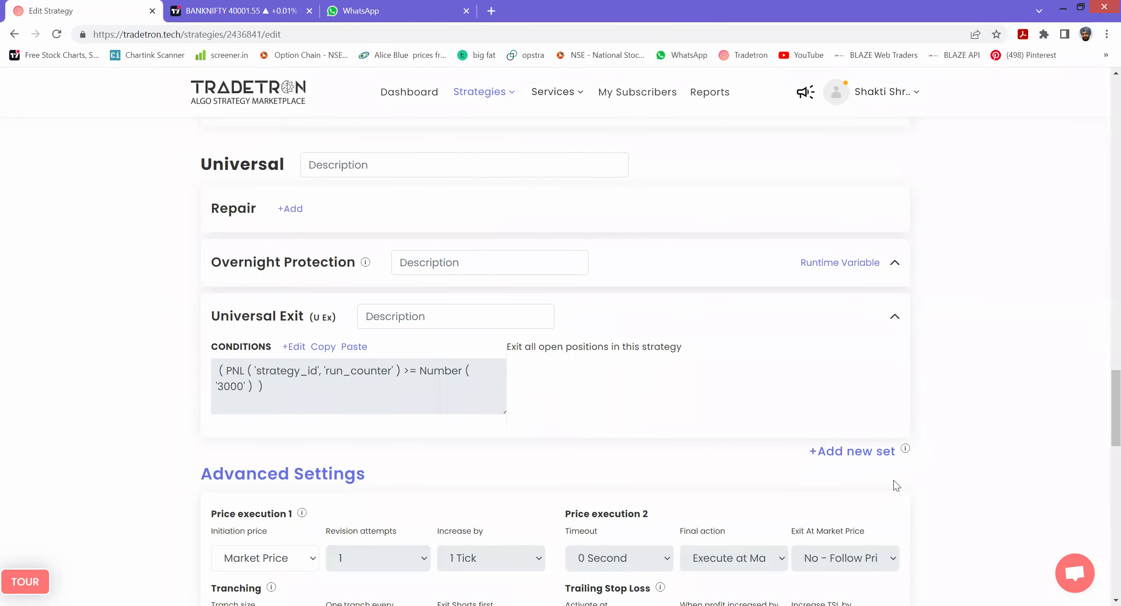
{"action": "left_click", "coordinate": [852, 456]}
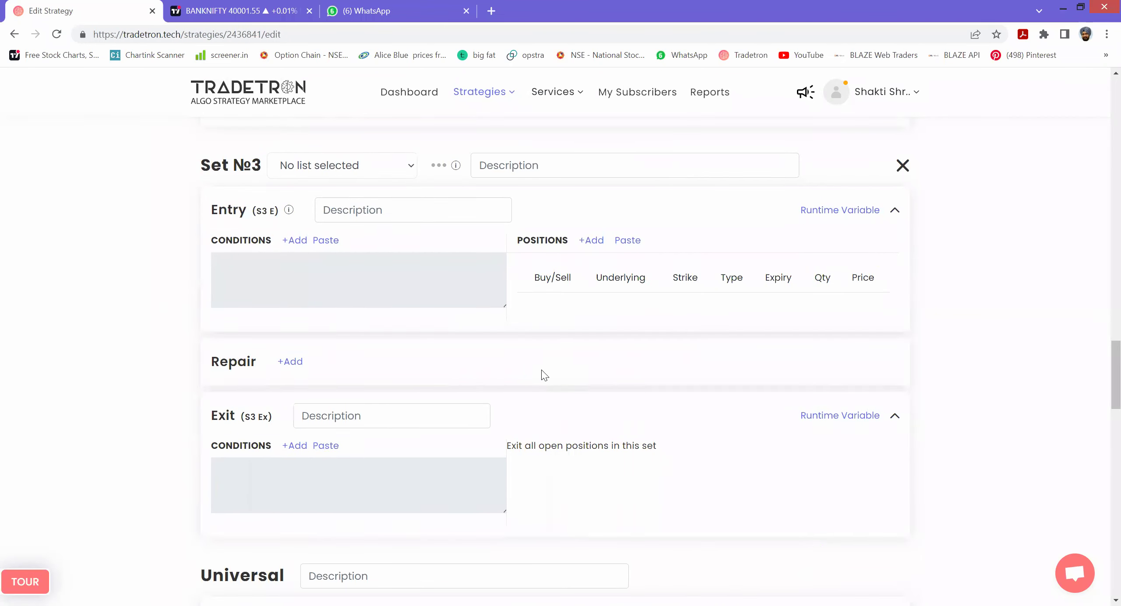
- Copy Set №2's entry condition
{"action": "scroll", "coordinate": [541, 370], "scroll_direction": "up", "scroll_amount": 5}
{"action": "scroll", "coordinate": [477, 384], "scroll_direction": "up", "scroll_amount": 5}
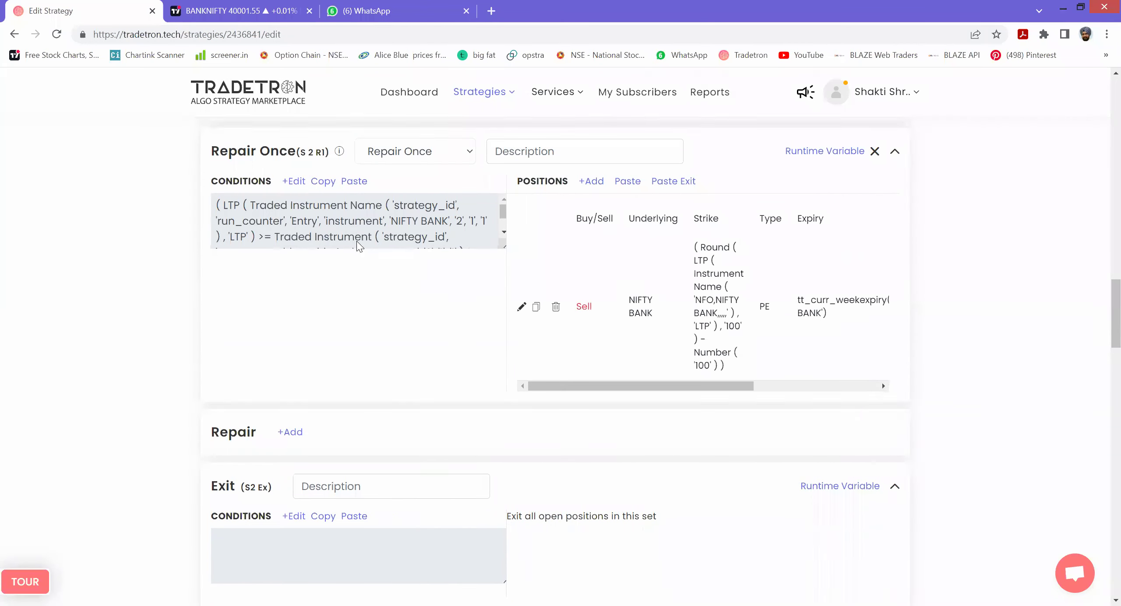
{"action": "scroll", "coordinate": [395, 214], "scroll_direction": "up", "scroll_amount": 5}
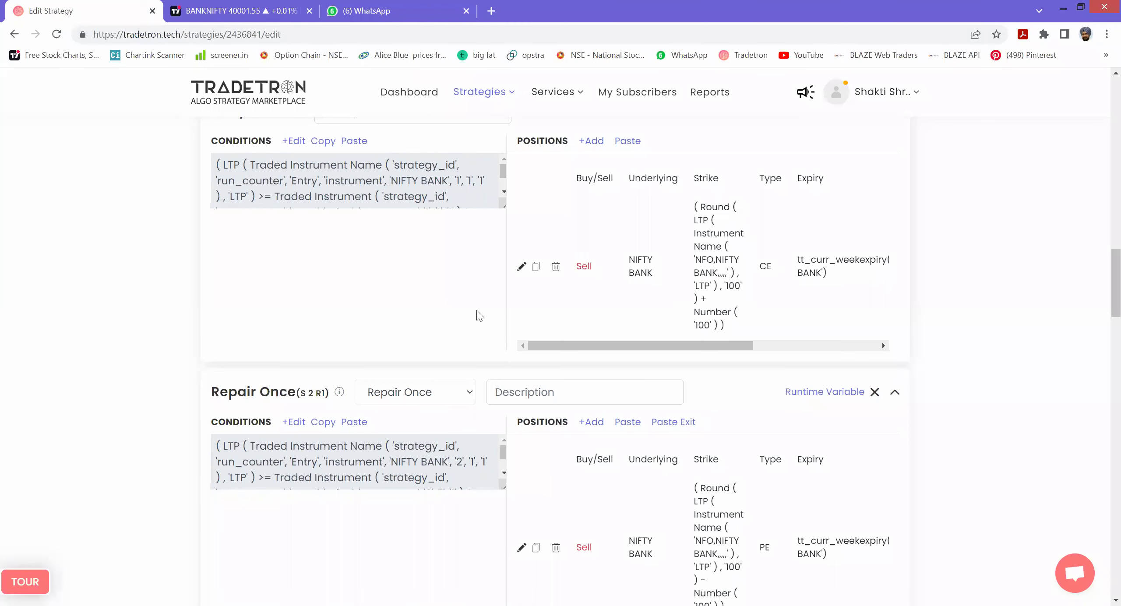
{"action": "scroll", "coordinate": [600, 313], "scroll_direction": "up", "scroll_amount": 15}
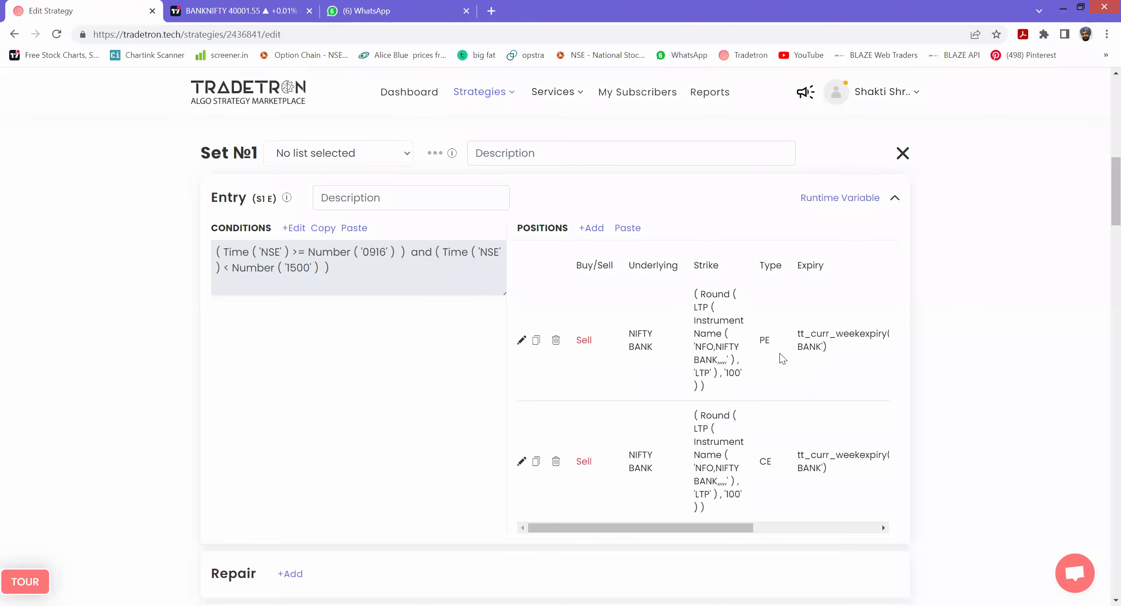
{"action": "scroll", "coordinate": [739, 381], "scroll_direction": "down", "scroll_amount": 10}
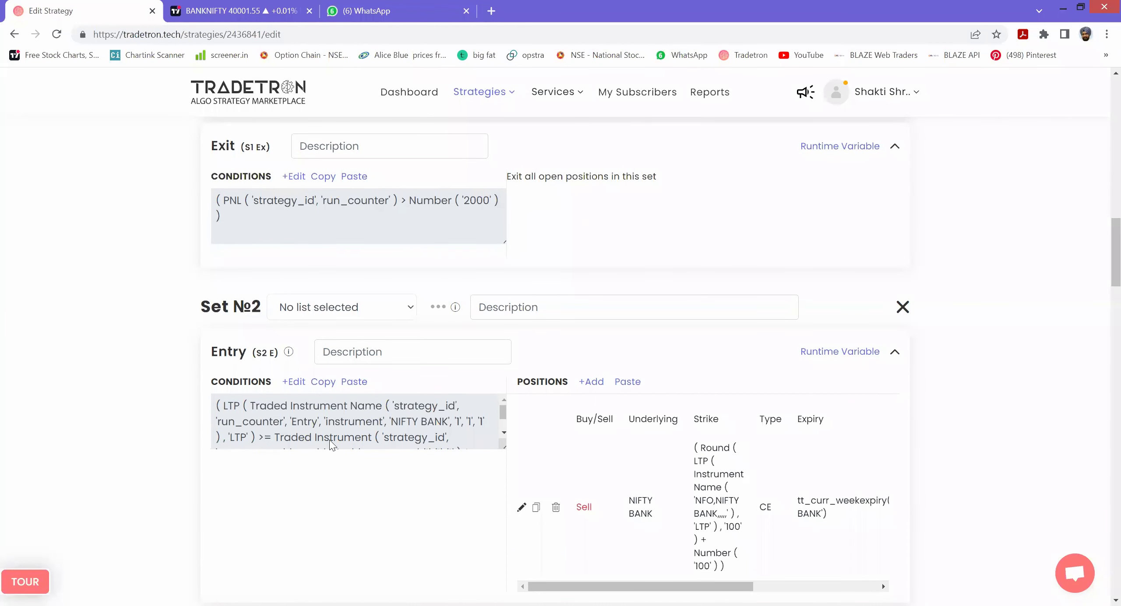
{"action": "left_click", "coordinate": [323, 386]}
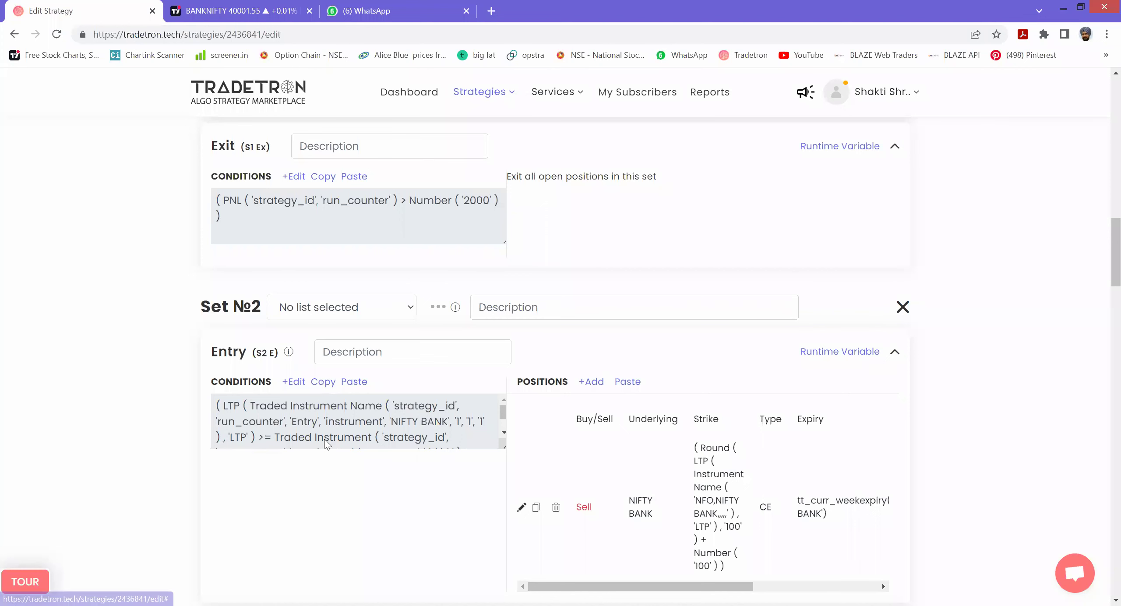
- Paste the condition into Set №3's entry and set the LTP reference's leg number to 2
{"action": "scroll", "coordinate": [324, 438], "scroll_direction": "down", "scroll_amount": 5}
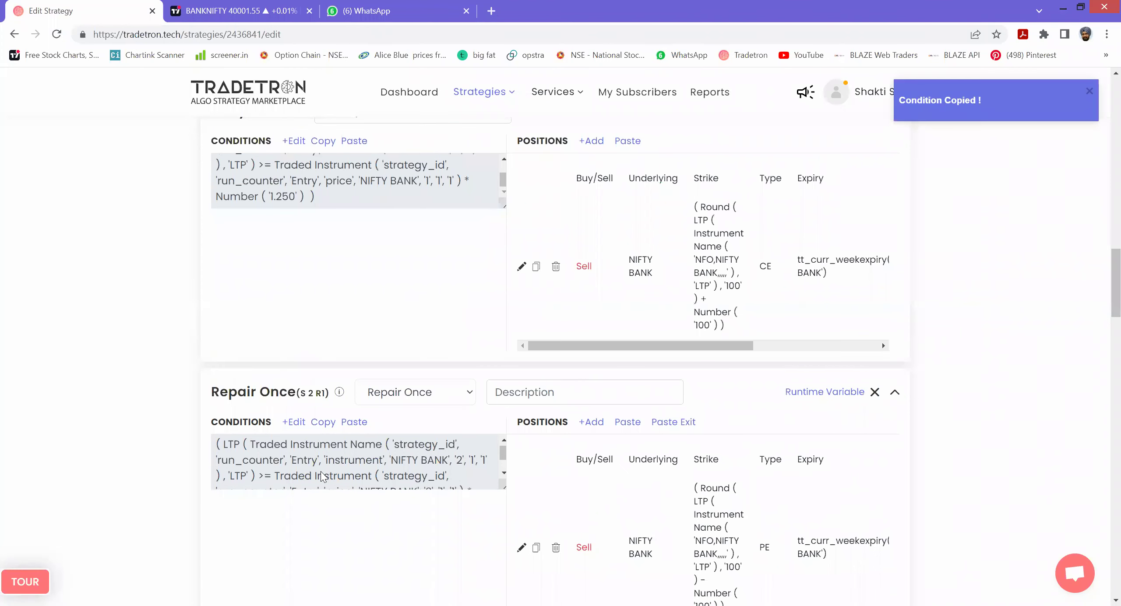
{"action": "scroll", "coordinate": [322, 476], "scroll_direction": "down", "scroll_amount": 10}
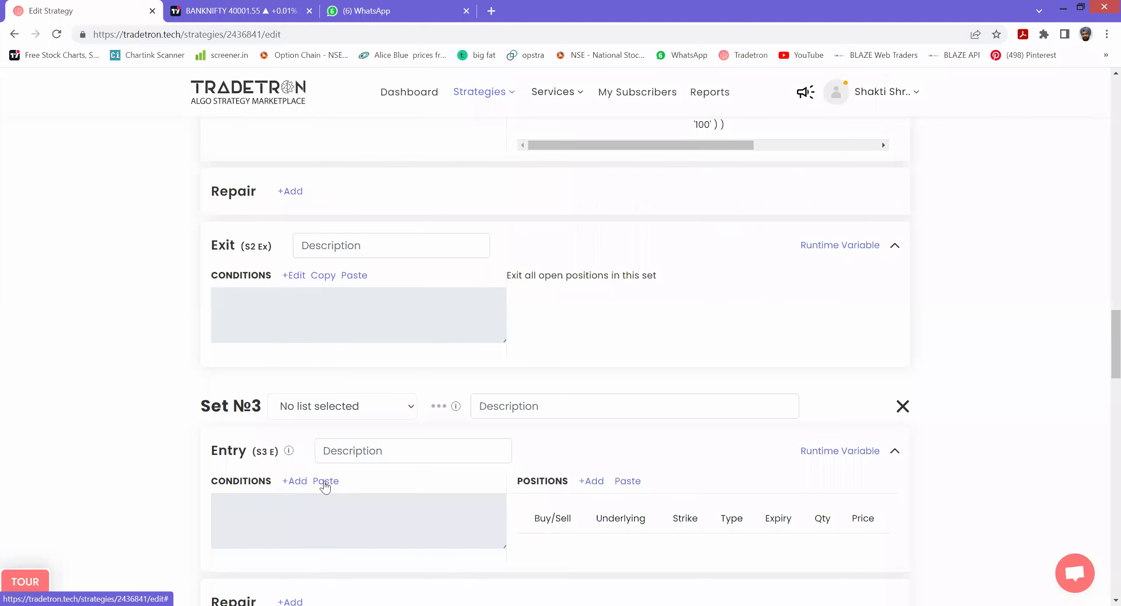
{"action": "left_click", "coordinate": [308, 489]}
{"action": "left_click", "coordinate": [299, 483]}
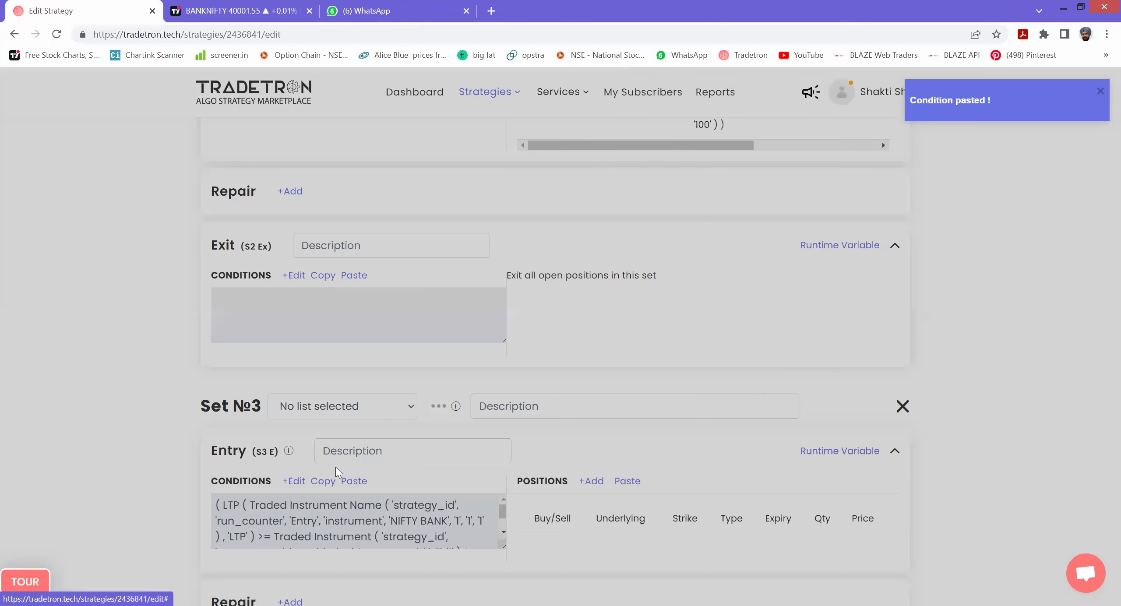
{"action": "left_click", "coordinate": [396, 272]}
{"action": "left_click_drag", "start_coordinate": [381, 462], "coordinate": [364, 462]}
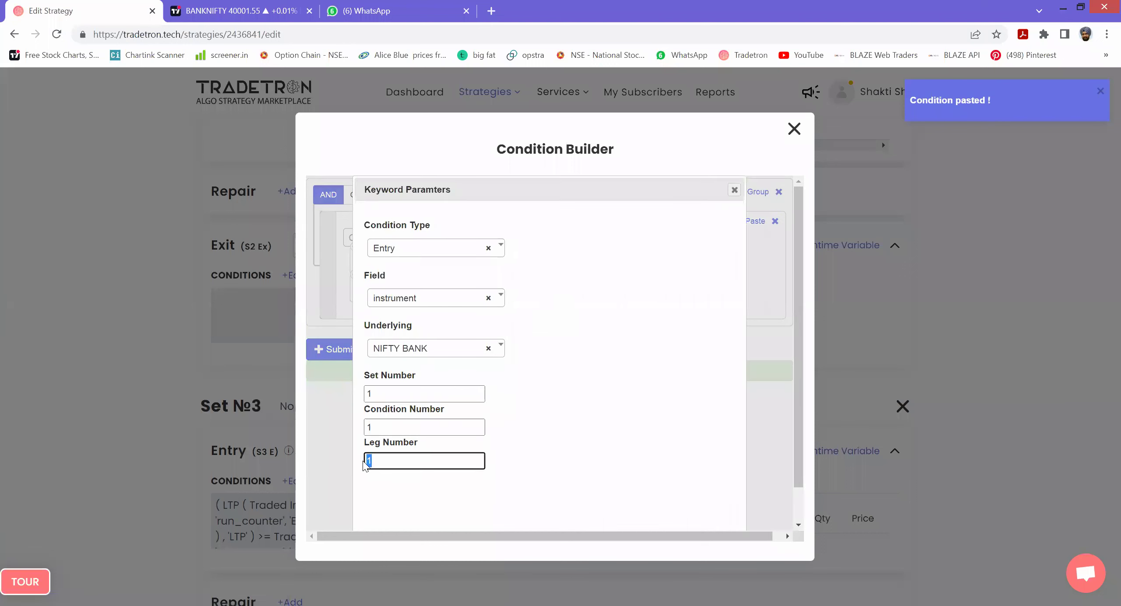
{"action": "type", "text": "2"}
{"action": "scroll", "coordinate": [666, 427], "scroll_direction": "down", "scroll_amount": 1}
{"action": "left_click", "coordinate": [668, 519]}
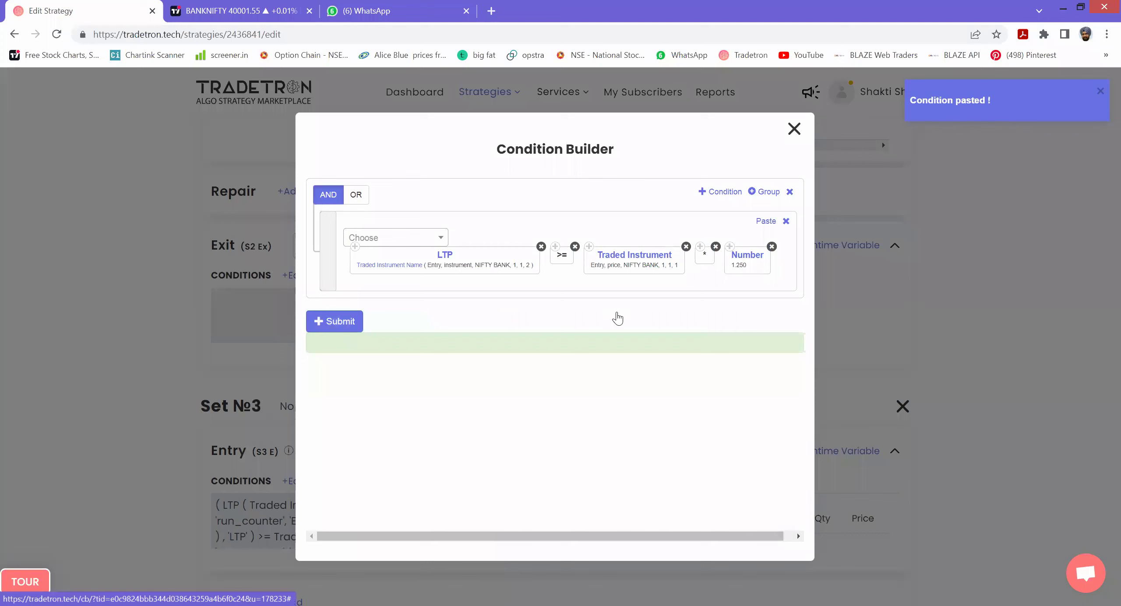
- Set the Traded Instrument reference's leg number to 2 and apply the condition
{"action": "left_click", "coordinate": [634, 257]}
{"action": "left_click_drag", "start_coordinate": [412, 460], "coordinate": [368, 460]}
{"action": "type", "text": "2"}
{"action": "scroll", "coordinate": [609, 513], "scroll_direction": "down", "scroll_amount": 1}
{"action": "left_click", "coordinate": [662, 519]}
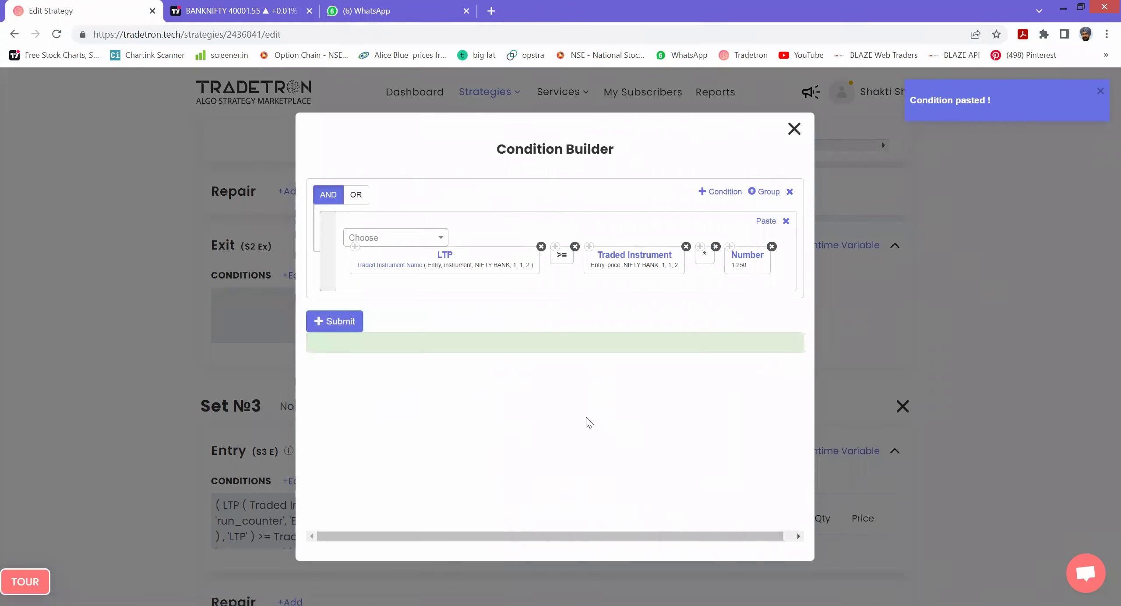
{"action": "left_click", "coordinate": [346, 322]}
{"action": "left_click", "coordinate": [793, 128]}
{"action": "scroll", "coordinate": [1103, 359], "scroll_direction": "up", "scroll_amount": 15}
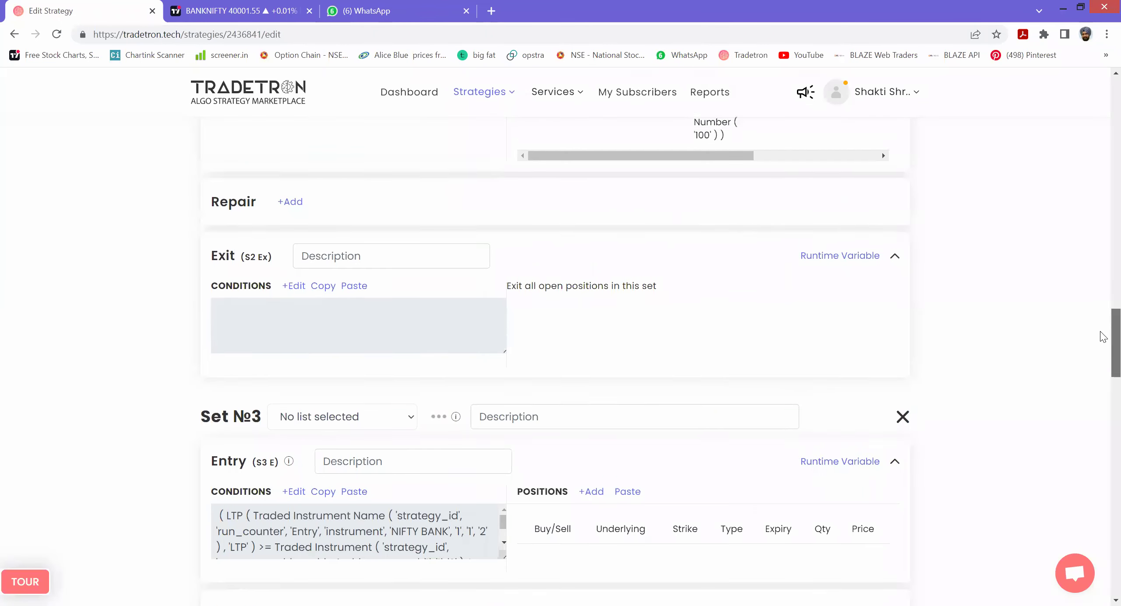
{"action": "scroll", "coordinate": [1104, 244], "scroll_direction": "up", "scroll_amount": 7}
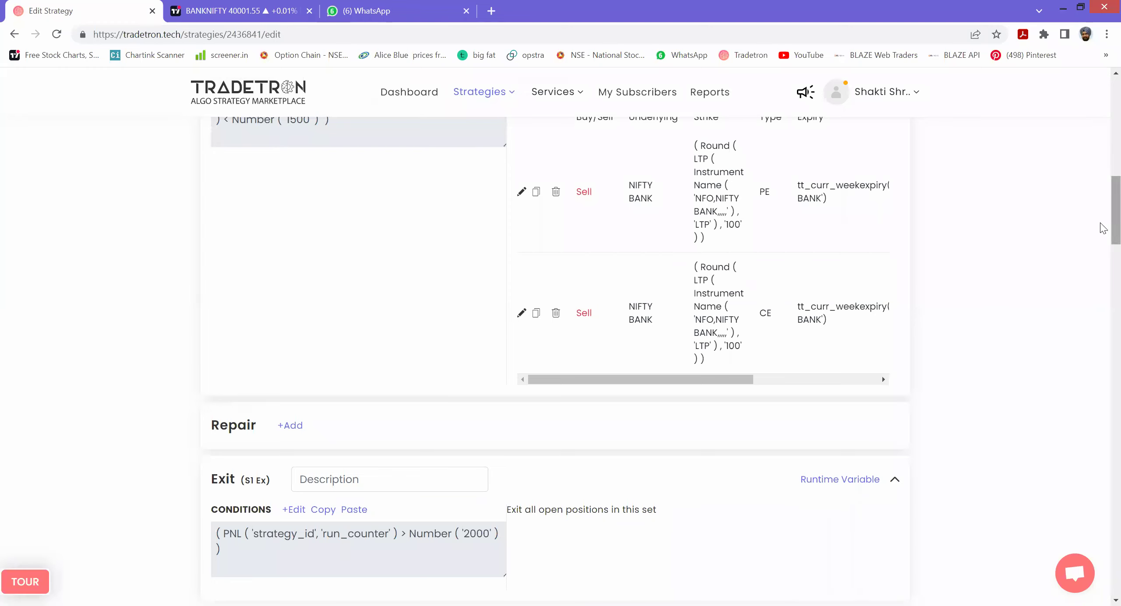
{"action": "scroll", "coordinate": [1100, 271], "scroll_direction": "down", "scroll_amount": 12}
{"action": "scroll", "coordinate": [1103, 335], "scroll_direction": "down", "scroll_amount": 15}
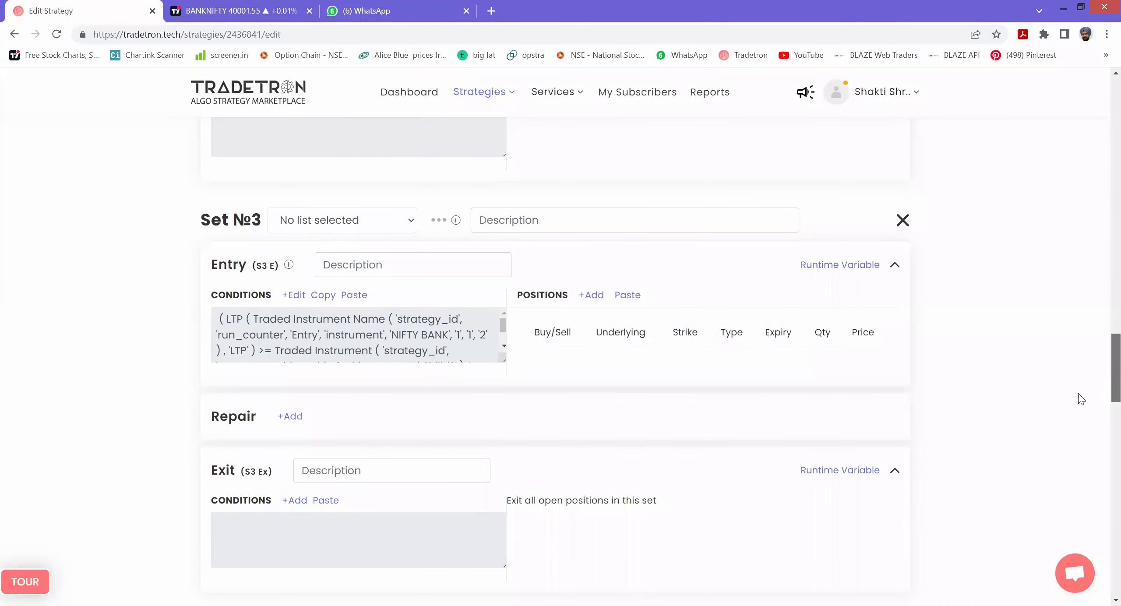
{"action": "left_click", "coordinate": [301, 302]}
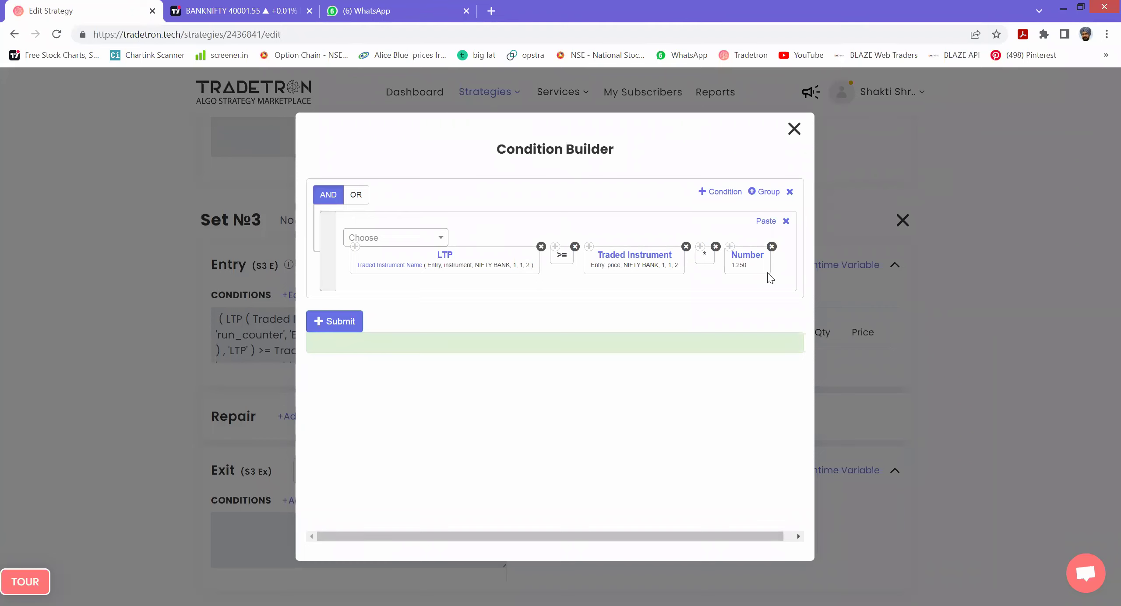
{"action": "left_click", "coordinate": [344, 322]}
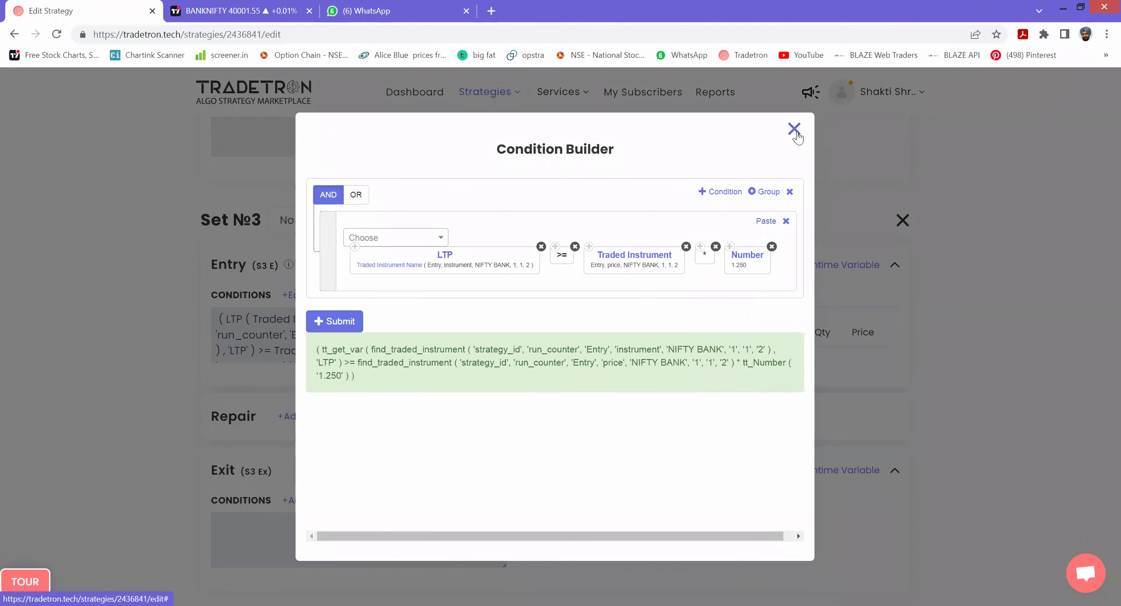
{"action": "left_click", "coordinate": [796, 133]}
{"action": "scroll", "coordinate": [1103, 351], "scroll_direction": "up", "scroll_amount": 4}
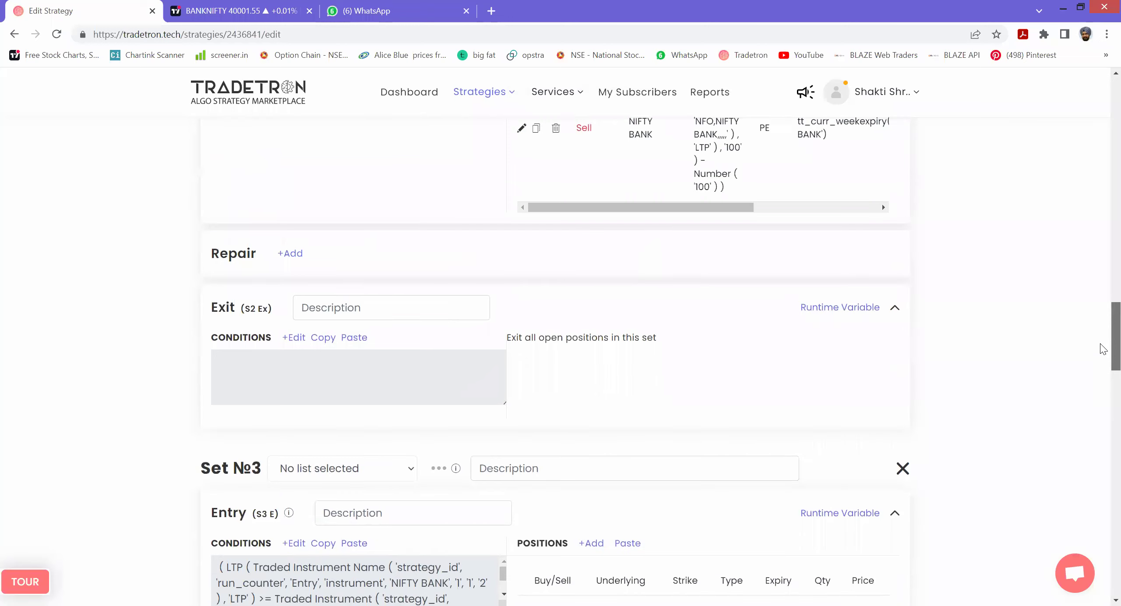
- Copy Set №2's Repair Once sell PE leg (Round(LTP, 100) minus 100) into Set №3's entry positions
{"action": "scroll", "coordinate": [1103, 349], "scroll_direction": "up", "scroll_amount": 3}
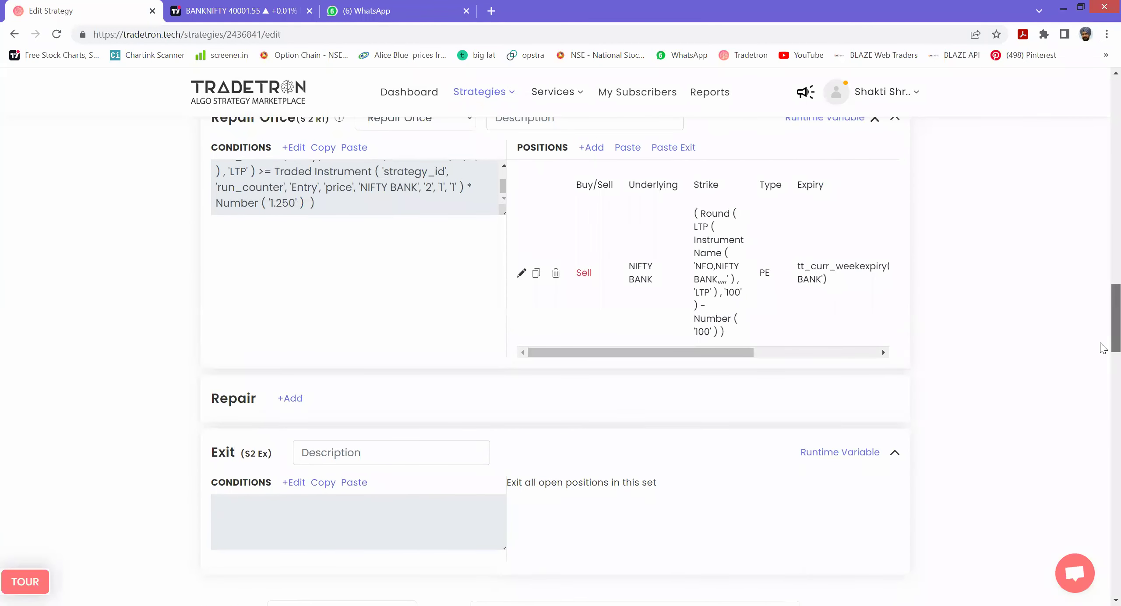
{"action": "left_click", "coordinate": [536, 273]}
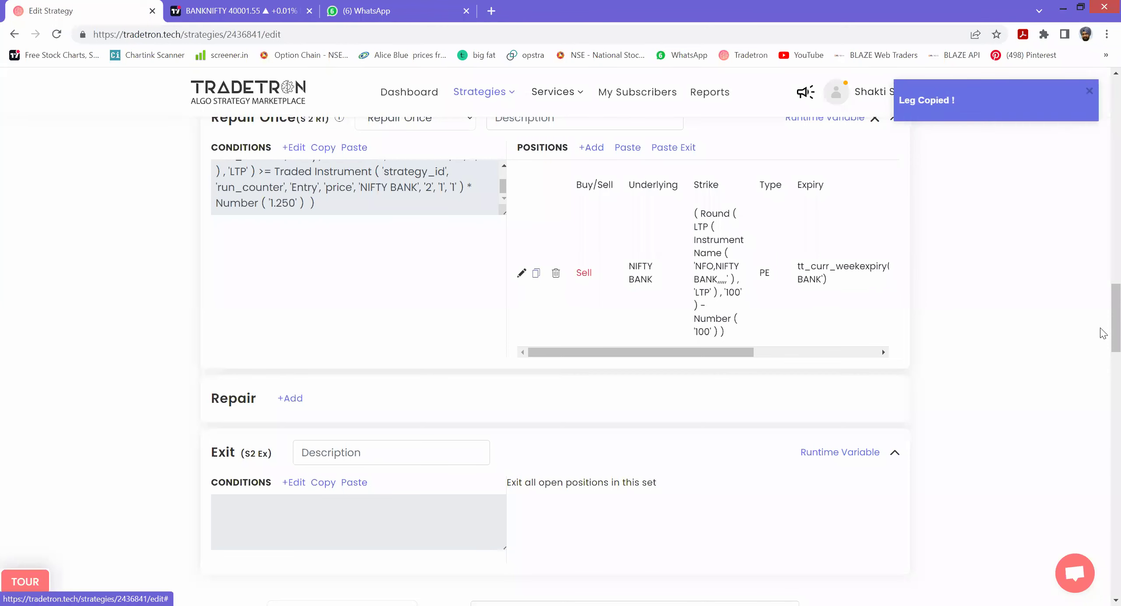
{"action": "scroll", "coordinate": [1104, 378], "scroll_direction": "down", "scroll_amount": 5}
{"action": "scroll", "coordinate": [1103, 378], "scroll_direction": "down", "scroll_amount": 3}
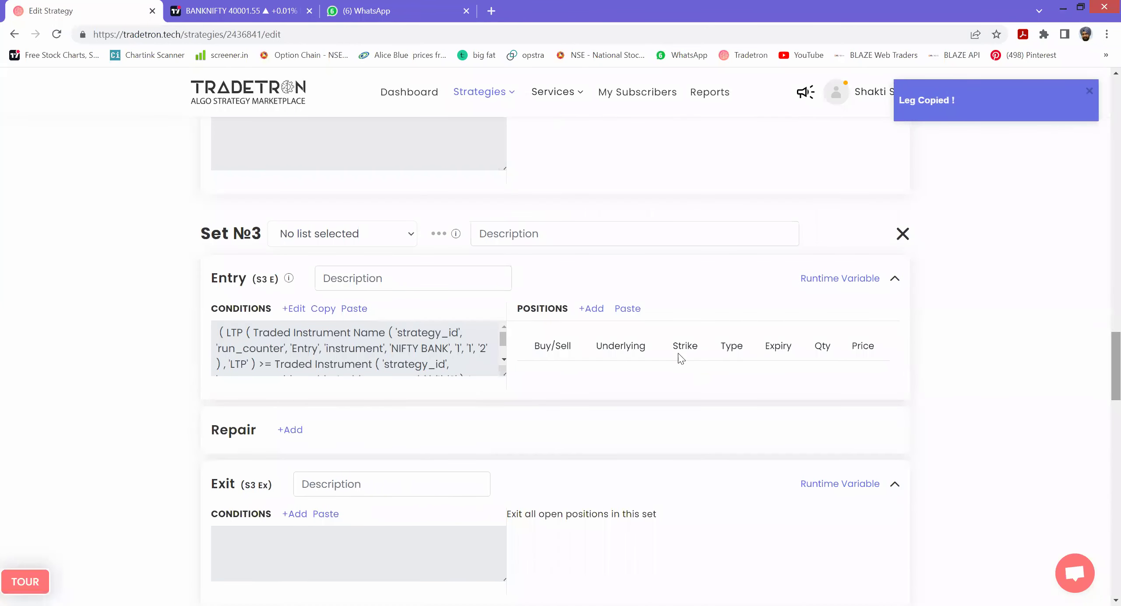
{"action": "left_click", "coordinate": [629, 310]}
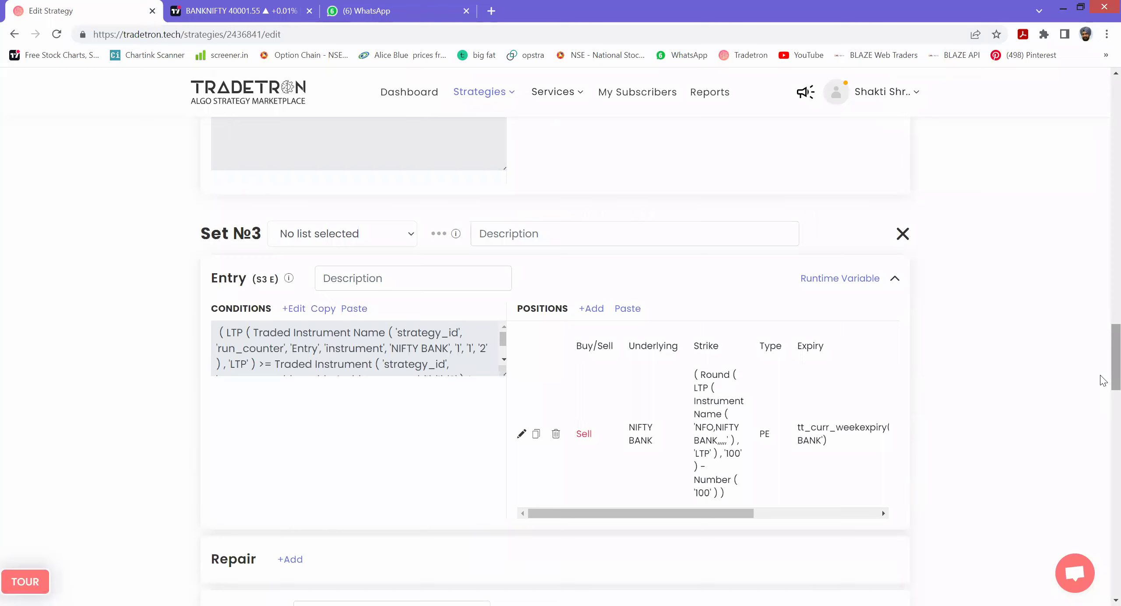
{"action": "scroll", "coordinate": [520, 313], "scroll_direction": "up", "scroll_amount": 10}
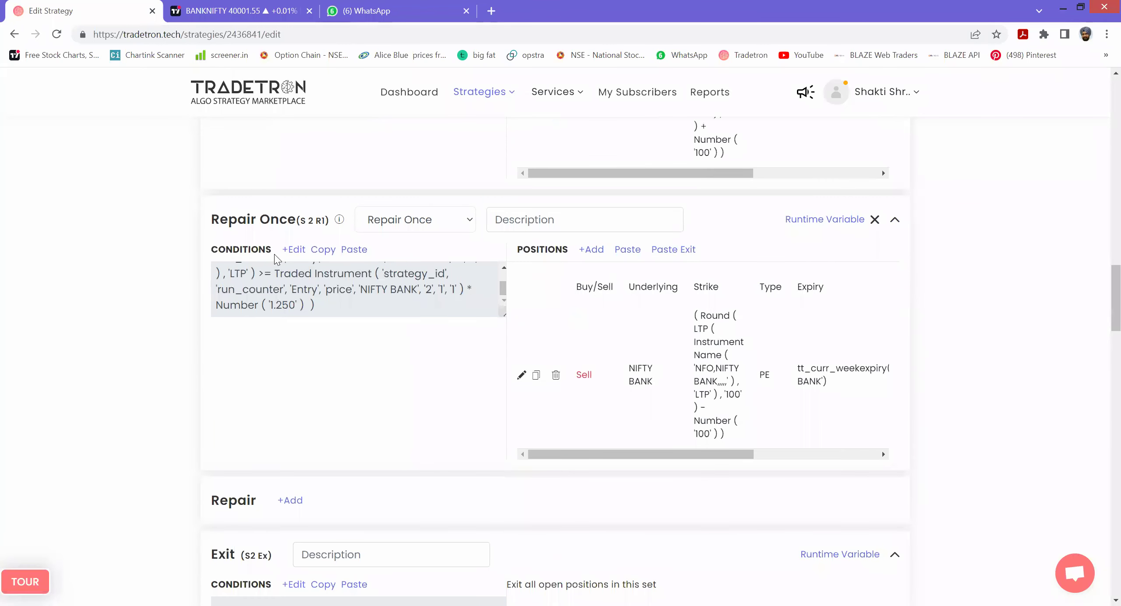
- Paste Set №2's Repair Once condition into a new Set 3 Repair Once, with LTP set number 3
{"action": "left_click", "coordinate": [318, 250]}
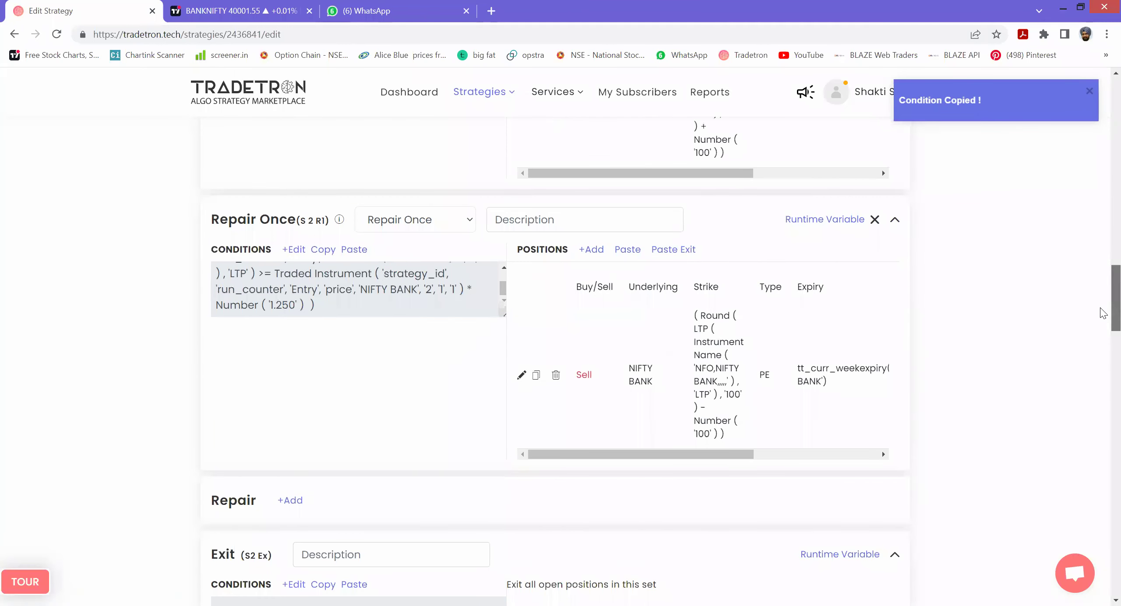
{"action": "scroll", "coordinate": [1103, 346], "scroll_direction": "down", "scroll_amount": 10}
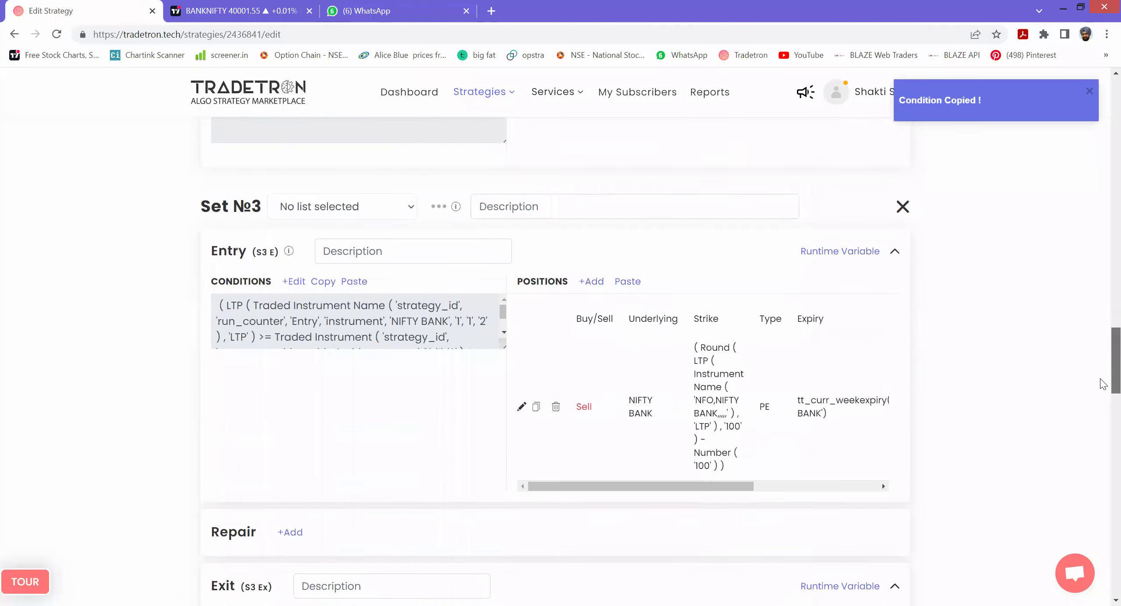
{"action": "left_click", "coordinate": [292, 443]}
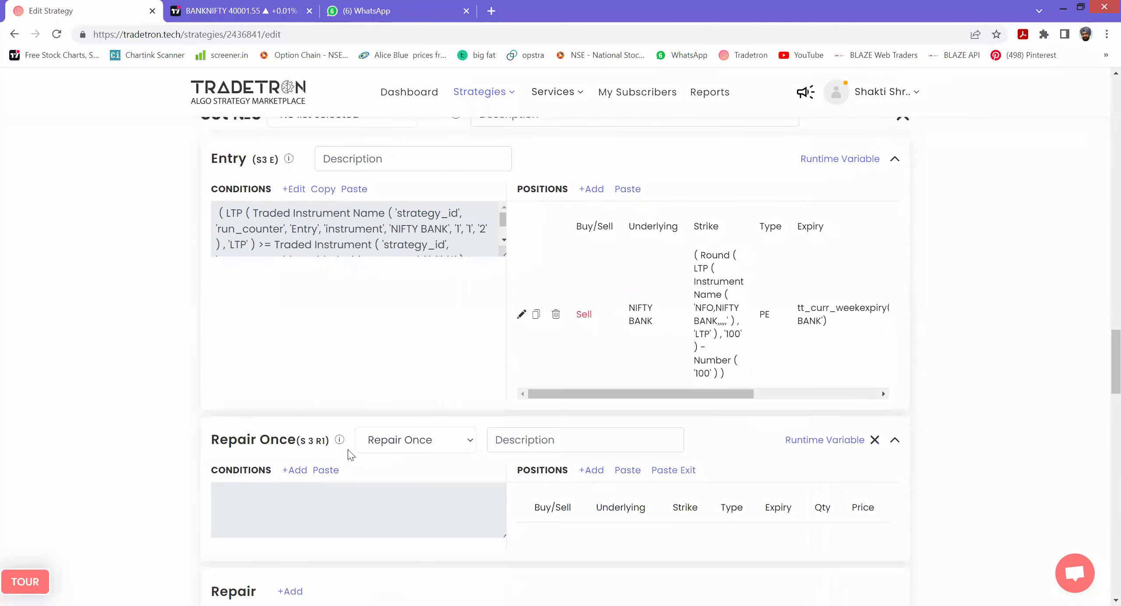
{"action": "left_click", "coordinate": [326, 471]}
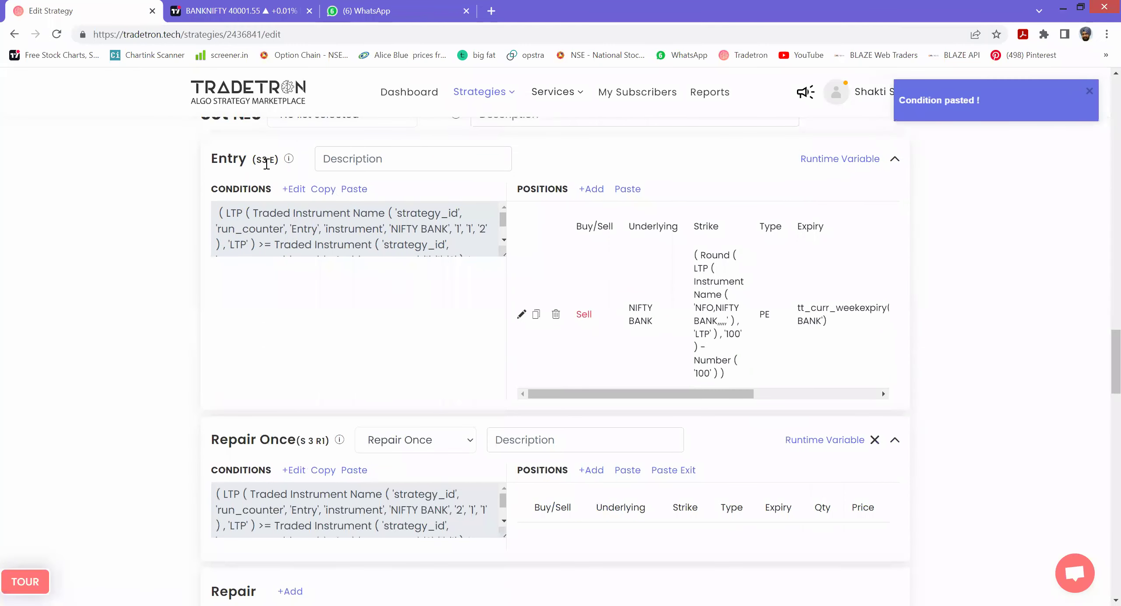
{"action": "left_click", "coordinate": [296, 473]}
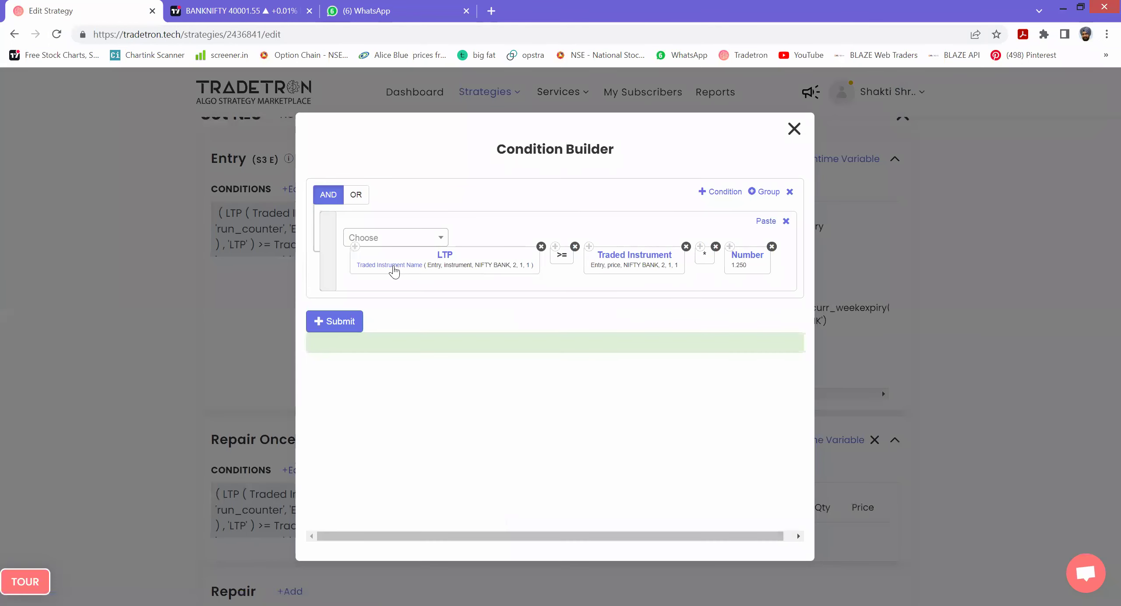
{"action": "left_click", "coordinate": [391, 267]}
{"action": "left_click_drag", "start_coordinate": [374, 394], "coordinate": [358, 397]}
{"action": "type", "text": "3"}
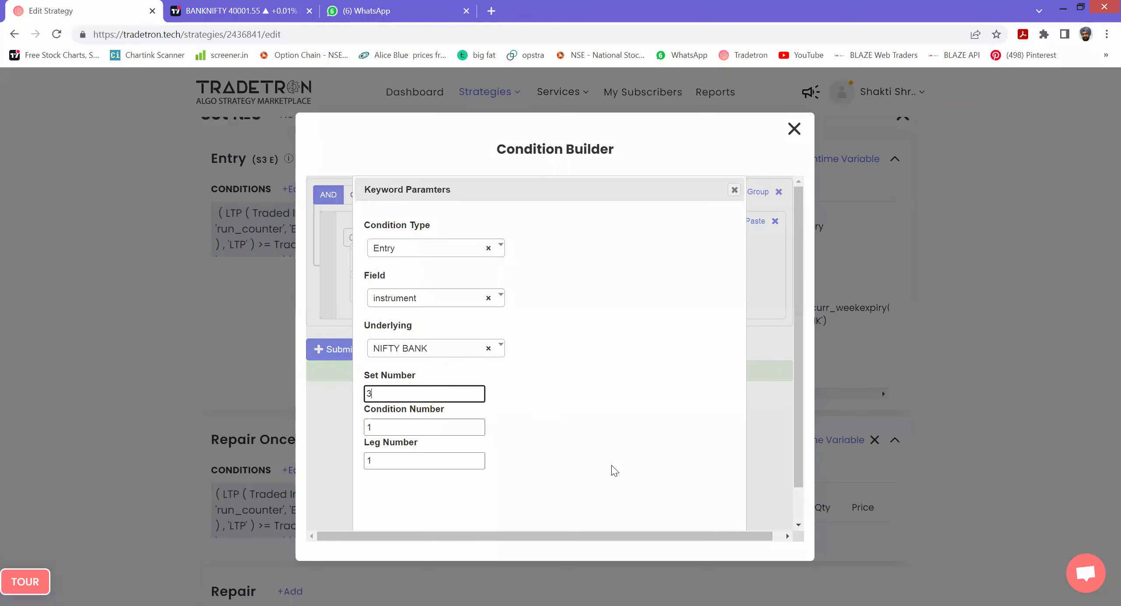
{"action": "scroll", "coordinate": [613, 470], "scroll_direction": "down", "scroll_amount": 1}
{"action": "left_click", "coordinate": [661, 509]}
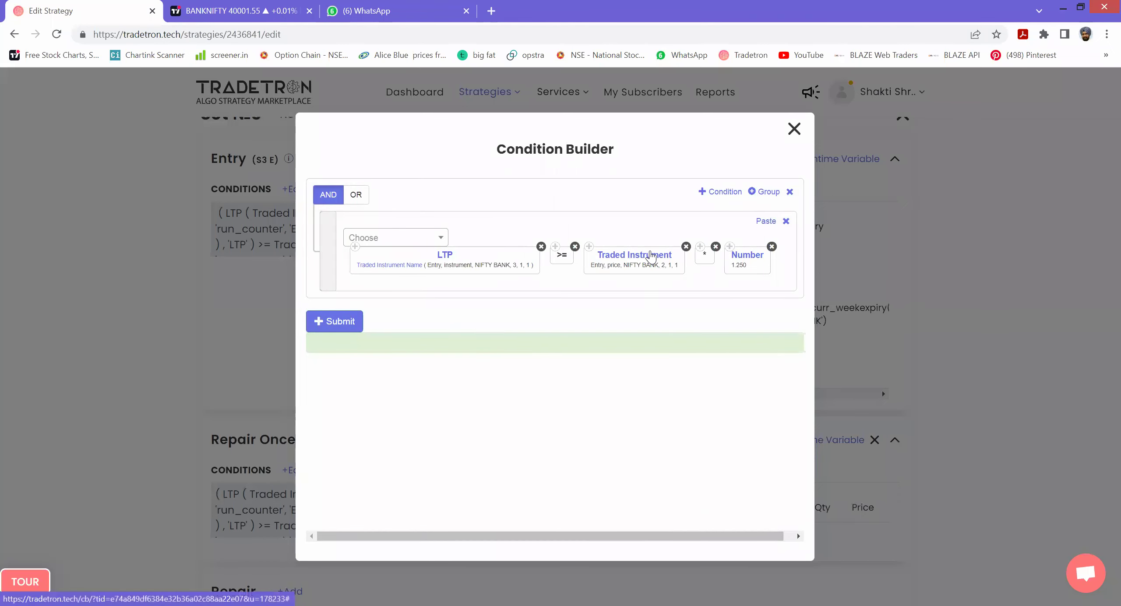
- Change the Traded Instrument's set number to 3 and submit the Repair Once condition
{"action": "left_click", "coordinate": [651, 258]}
{"action": "double_click", "coordinate": [370, 394]}
{"action": "type", "text": "3"}
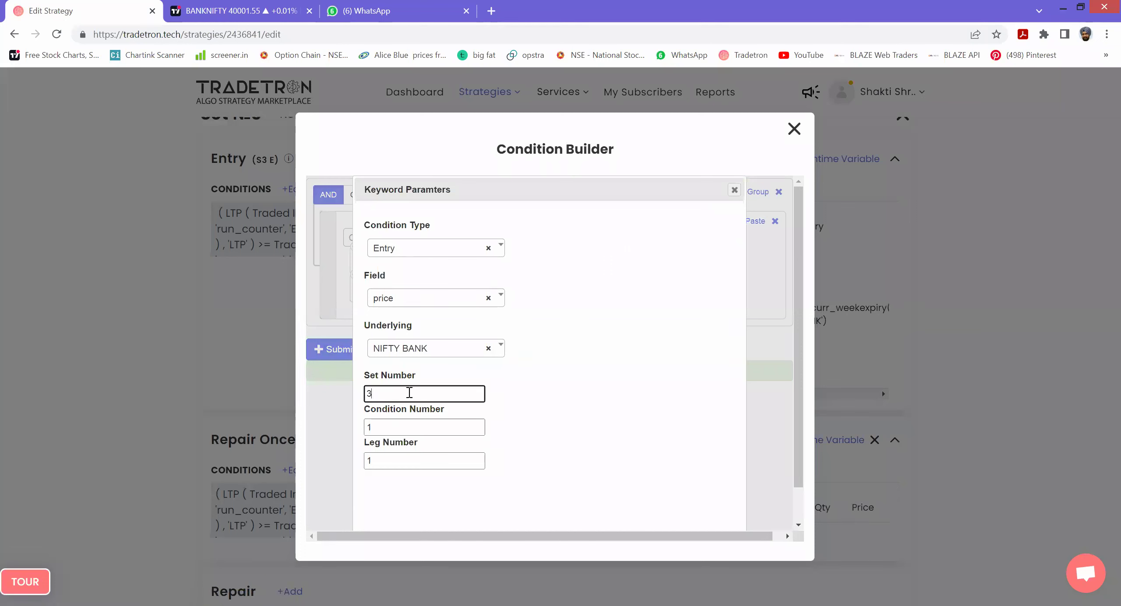
{"action": "scroll", "coordinate": [583, 485], "scroll_direction": "down", "scroll_amount": 1}
{"action": "left_click", "coordinate": [662, 510]}
{"action": "left_click", "coordinate": [349, 324]}
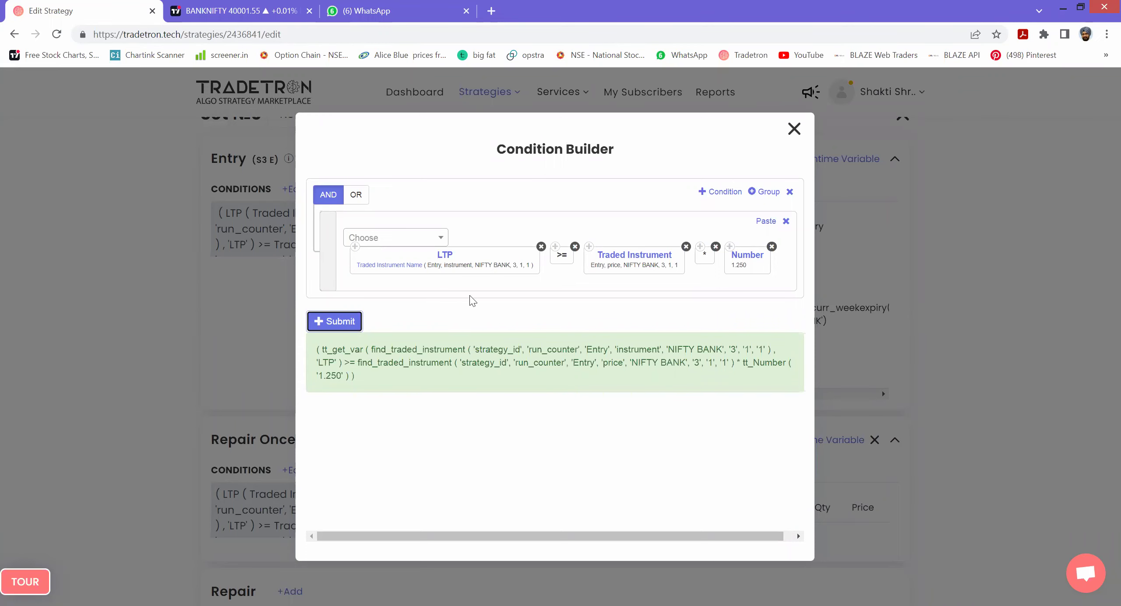
{"action": "left_click", "coordinate": [795, 129]}
{"action": "scroll", "coordinate": [654, 376], "scroll_direction": "up", "scroll_amount": 5}
{"action": "scroll", "coordinate": [760, 340], "scroll_direction": "down", "scroll_amount": 5}
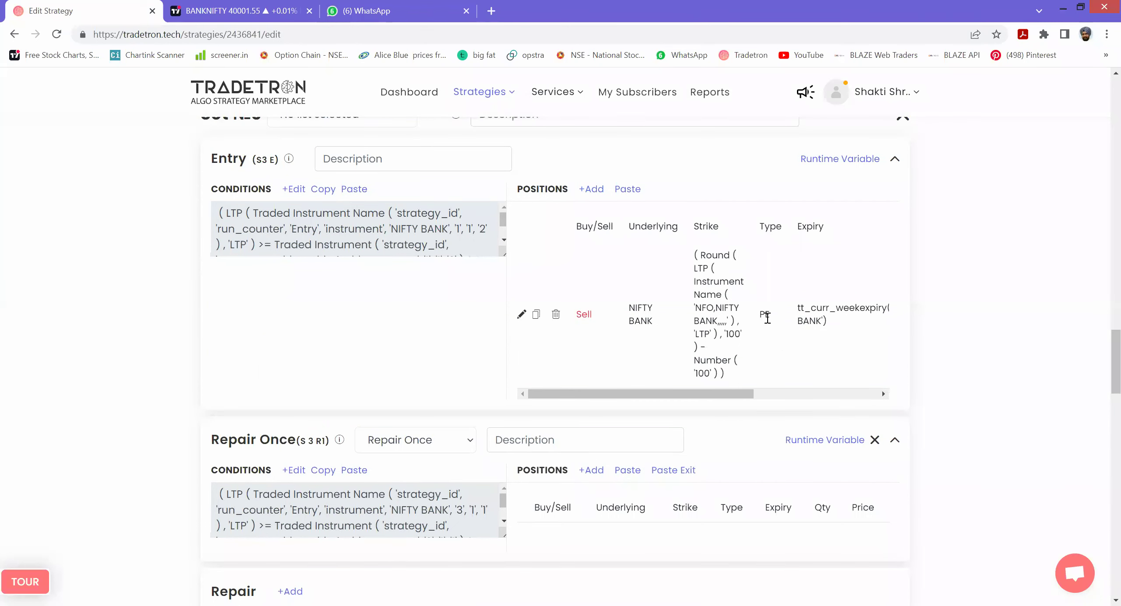
- Copy Set 2's Sell NIFTY BANK CE leg and paste it into Set 3's Repair Once positions
{"action": "scroll", "coordinate": [767, 317], "scroll_direction": "up", "scroll_amount": 15}
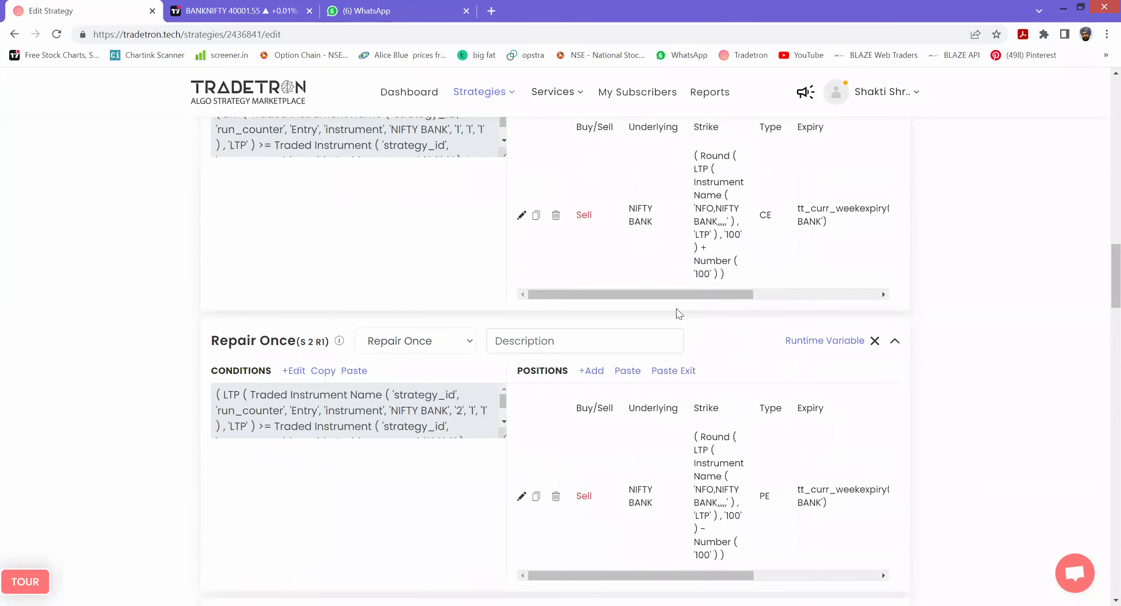
{"action": "left_click", "coordinate": [536, 215]}
{"action": "scroll", "coordinate": [677, 350], "scroll_direction": "down", "scroll_amount": 12}
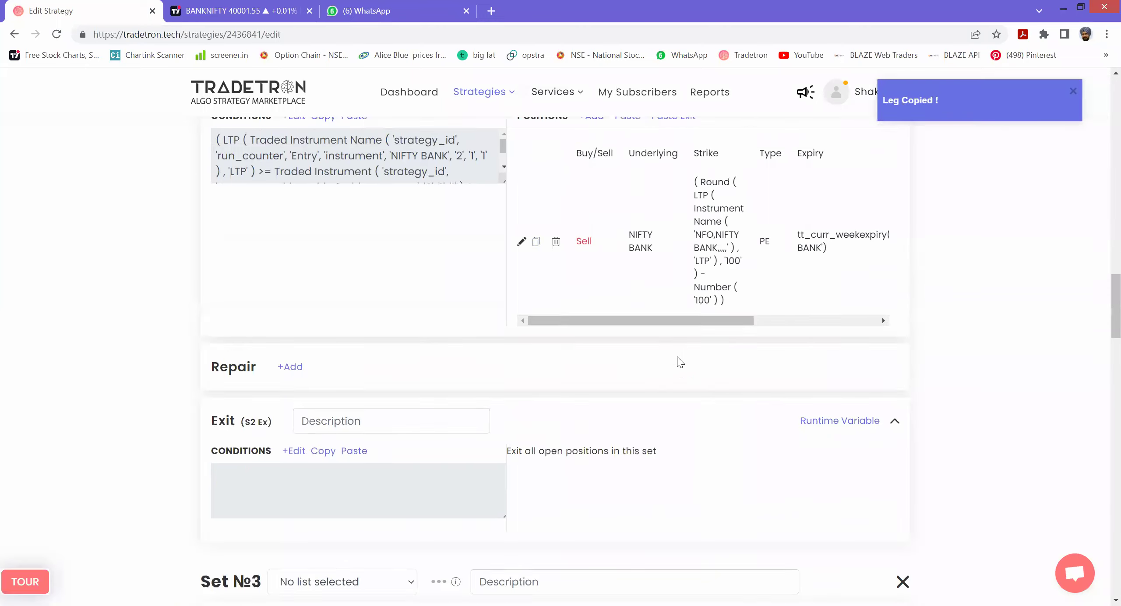
{"action": "scroll", "coordinate": [669, 365], "scroll_direction": "down", "scroll_amount": 5}
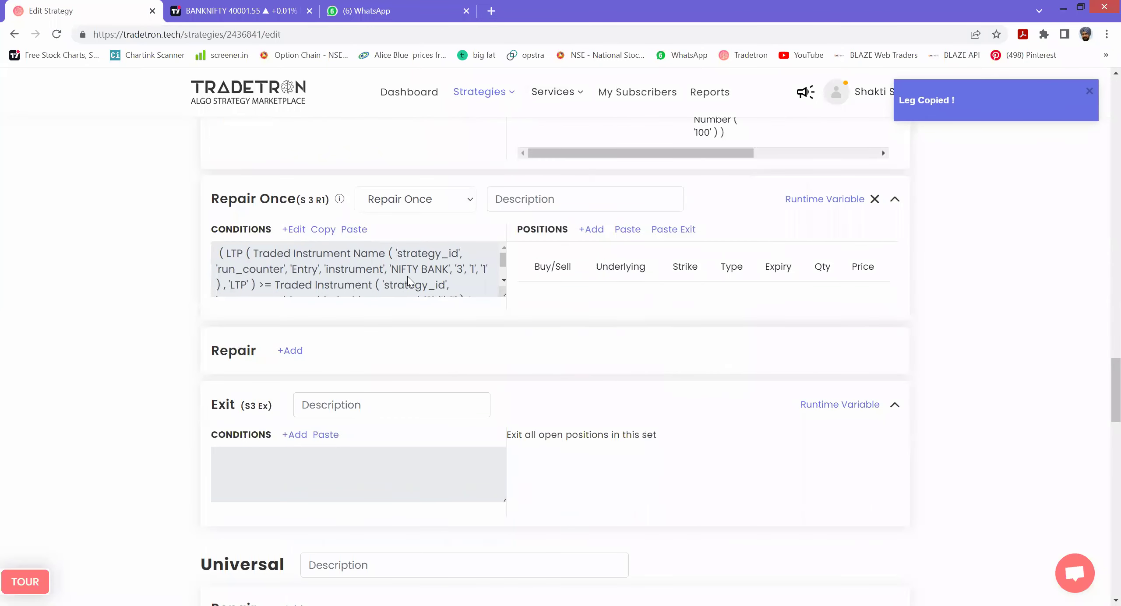
{"action": "left_click", "coordinate": [627, 230]}
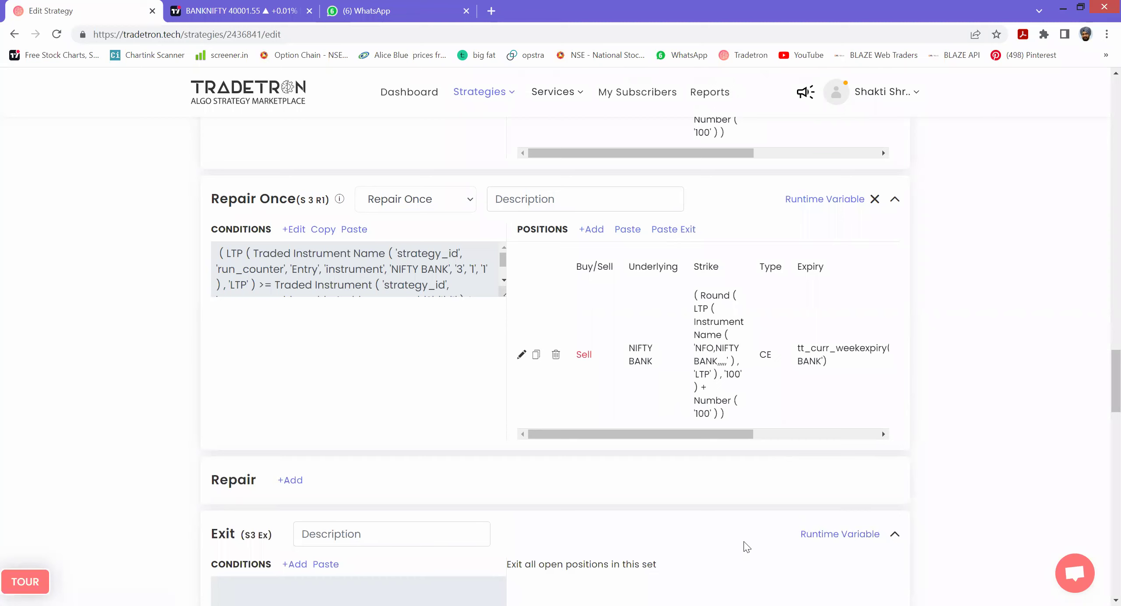
{"action": "mouse_move", "coordinate": [431, 418]}
{"action": "left_mouse_down"}
{"action": "mouse_move", "coordinate": [476, 338]}
{"action": "mouse_move", "coordinate": [514, 340]}
{"action": "mouse_move", "coordinate": [522, 317]}
{"action": "mouse_move", "coordinate": [571, 314]}
{"action": "mouse_move", "coordinate": [594, 380]}
{"action": "left_mouse_up"}
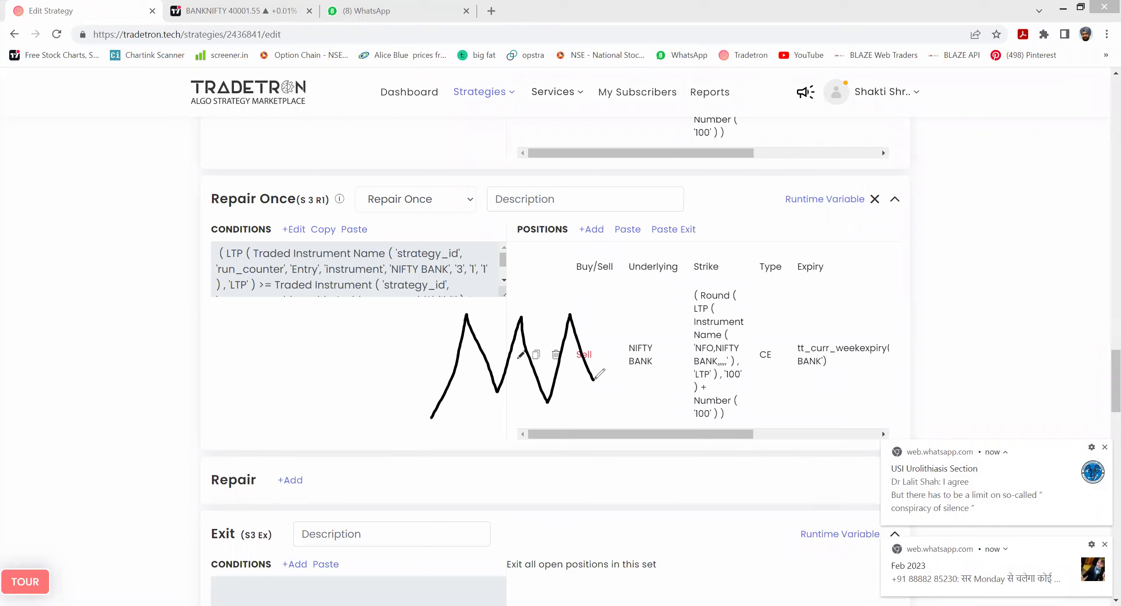
{"action": "left_click_drag", "start_coordinate": [708, 205], "coordinate": [685, 367]}
{"action": "mouse_move", "coordinate": [692, 219]}
{"action": "left_mouse_down"}
{"action": "mouse_move", "coordinate": [711, 214]}
{"action": "mouse_move", "coordinate": [715, 227]}
{"action": "left_mouse_up"}
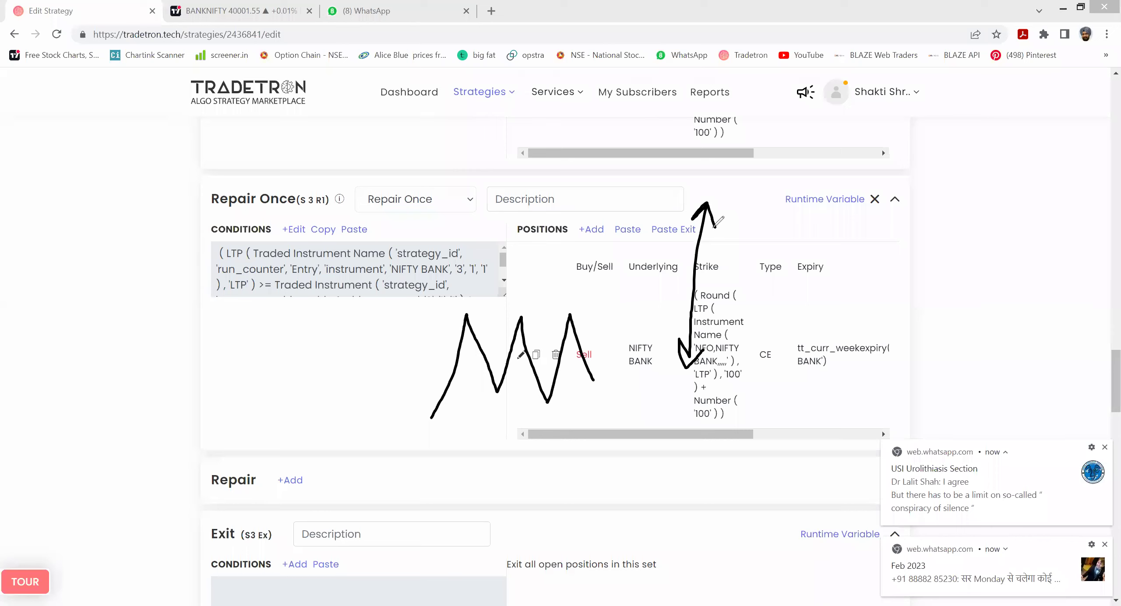
{"action": "mouse_move", "coordinate": [302, 433]}
{"action": "left_mouse_down"}
{"action": "mouse_move", "coordinate": [394, 120]}
{"action": "mouse_move", "coordinate": [393, 162]}
{"action": "left_mouse_up"}
{"action": "left_click_drag", "start_coordinate": [416, 416], "coordinate": [453, 266]}
{"action": "left_click_drag", "start_coordinate": [302, 254], "coordinate": [492, 266]}
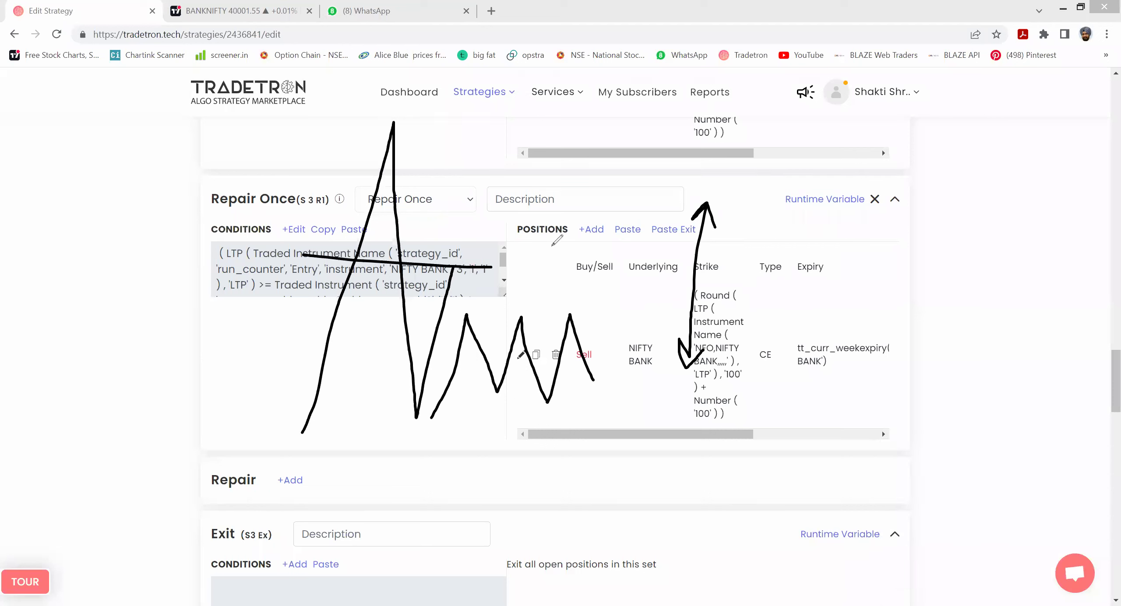
{"action": "mouse_move", "coordinate": [549, 244]}
{"action": "left_mouse_down"}
{"action": "mouse_move", "coordinate": [570, 262]}
{"action": "mouse_move", "coordinate": [554, 278]}
{"action": "mouse_move", "coordinate": [601, 242]}
{"action": "mouse_move", "coordinate": [582, 272]}
{"action": "mouse_move", "coordinate": [606, 263]}
{"action": "left_mouse_up"}
{"action": "mouse_move", "coordinate": [619, 236]}
{"action": "left_mouse_down"}
{"action": "mouse_move", "coordinate": [607, 252]}
{"action": "mouse_move", "coordinate": [640, 238]}
{"action": "mouse_move", "coordinate": [666, 251]}
{"action": "left_mouse_up"}
{"action": "left_click_drag", "start_coordinate": [546, 286], "coordinate": [757, 250]}
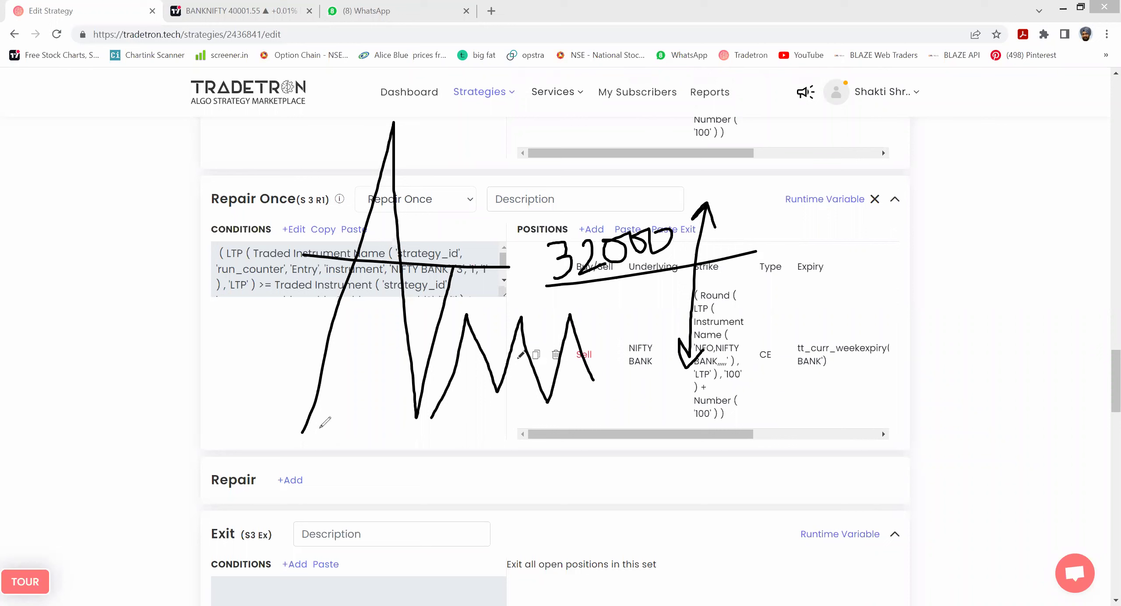
{"action": "left_click_drag", "start_coordinate": [309, 426], "coordinate": [385, 184]}
{"action": "mouse_move", "coordinate": [307, 341]}
{"action": "left_mouse_down"}
{"action": "mouse_move", "coordinate": [278, 382]}
{"action": "mouse_move", "coordinate": [326, 378]}
{"action": "mouse_move", "coordinate": [312, 394]}
{"action": "left_mouse_up"}
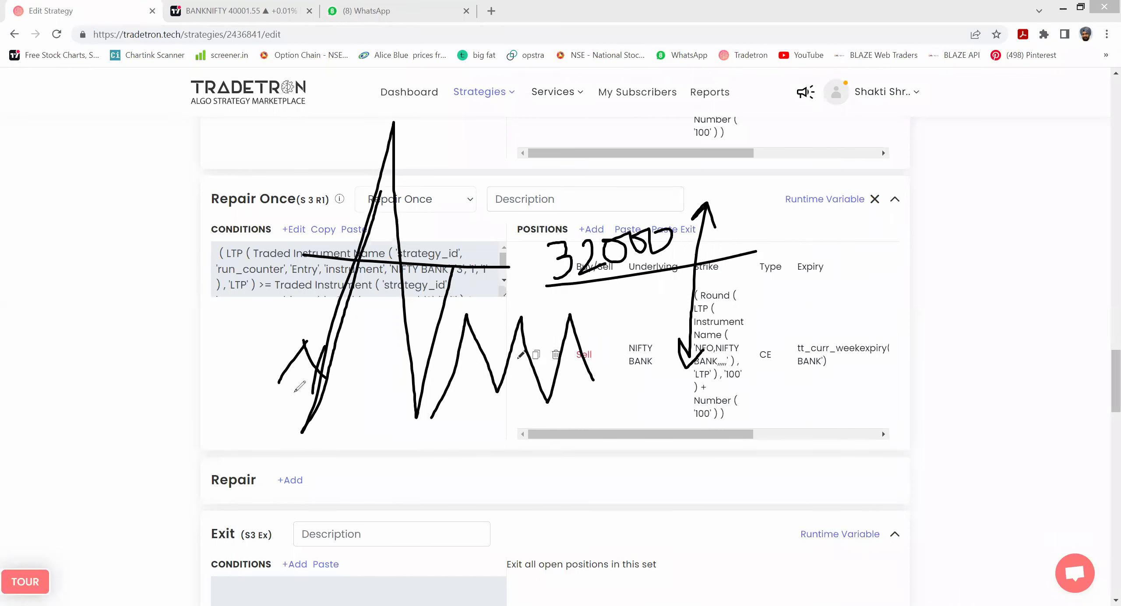
{"action": "left_click_drag", "start_coordinate": [261, 367], "coordinate": [356, 340]}
{"action": "left_click_drag", "start_coordinate": [301, 386], "coordinate": [384, 354]}
{"action": "left_click_drag", "start_coordinate": [355, 391], "coordinate": [427, 368]}
{"action": "mouse_move", "coordinate": [424, 396]}
{"action": "left_mouse_down"}
{"action": "mouse_move", "coordinate": [481, 369]}
{"action": "mouse_move", "coordinate": [509, 386]}
{"action": "left_mouse_up"}
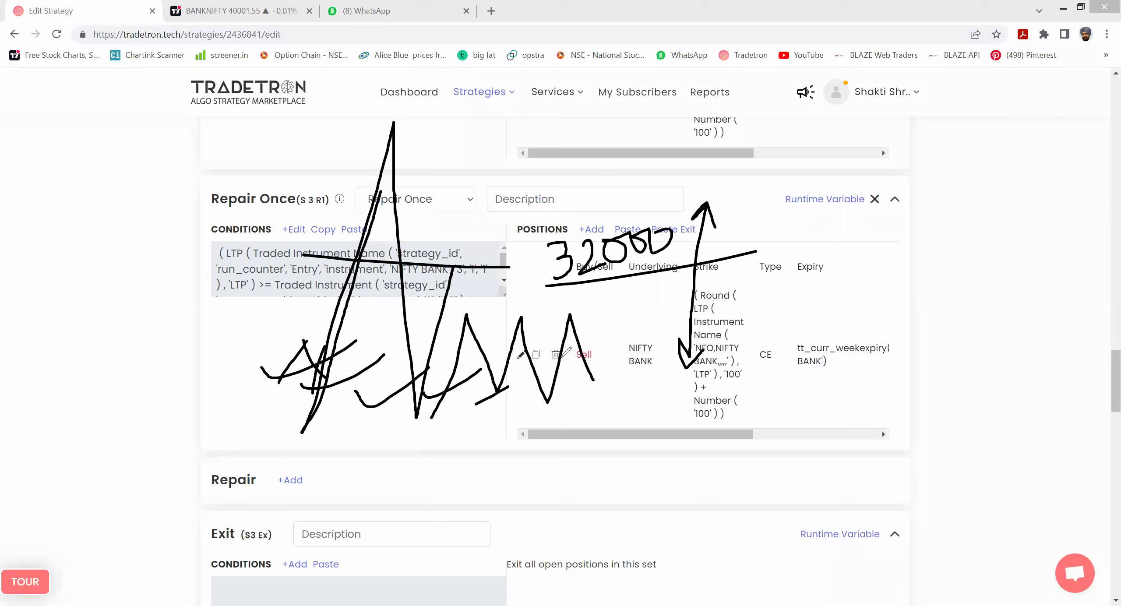
{"action": "mouse_move", "coordinate": [366, 244]}
{"action": "left_mouse_down"}
{"action": "mouse_move", "coordinate": [353, 264]}
{"action": "mouse_move", "coordinate": [350, 252]}
{"action": "left_mouse_up"}
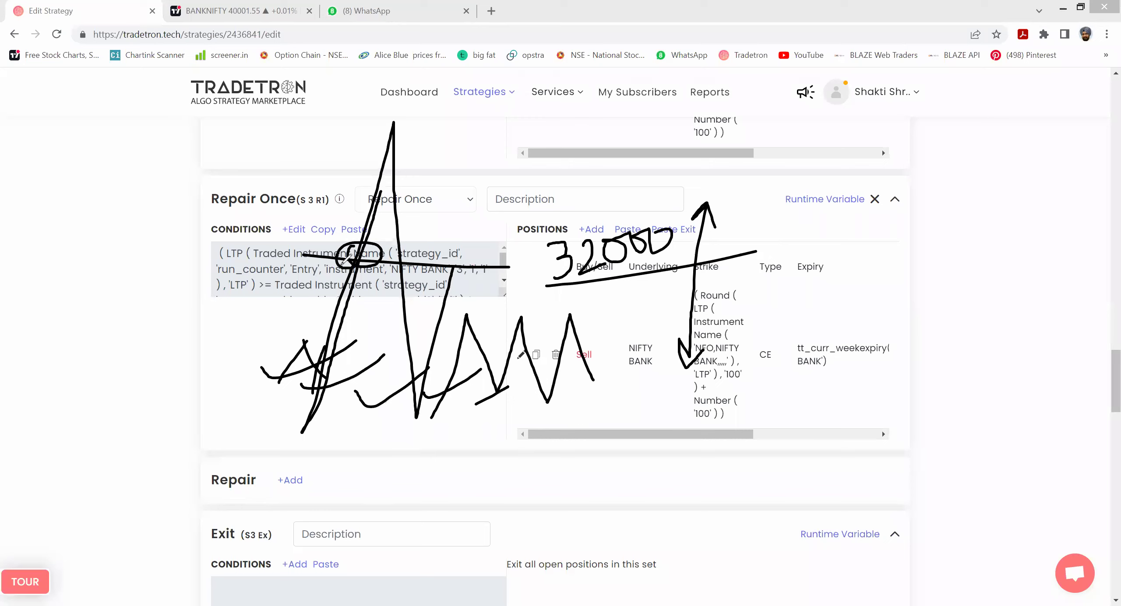
{"action": "left_click_drag", "start_coordinate": [443, 306], "coordinate": [530, 266]}
{"action": "left_click_drag", "start_coordinate": [873, 221], "coordinate": [873, 245]}
{"action": "mouse_move", "coordinate": [879, 221]}
{"action": "left_mouse_down"}
{"action": "mouse_move", "coordinate": [893, 218]}
{"action": "mouse_move", "coordinate": [897, 239]}
{"action": "mouse_move", "coordinate": [907, 227]}
{"action": "left_mouse_up"}
{"action": "mouse_move", "coordinate": [917, 224]}
{"action": "left_mouse_down"}
{"action": "mouse_move", "coordinate": [911, 236]}
{"action": "mouse_move", "coordinate": [920, 227]}
{"action": "left_mouse_up"}
{"action": "mouse_move", "coordinate": [381, 166]}
{"action": "left_mouse_down"}
{"action": "mouse_move", "coordinate": [394, 151]}
{"action": "mouse_move", "coordinate": [370, 173]}
{"action": "mouse_move", "coordinate": [383, 158]}
{"action": "mouse_move", "coordinate": [408, 392]}
{"action": "left_mouse_up"}
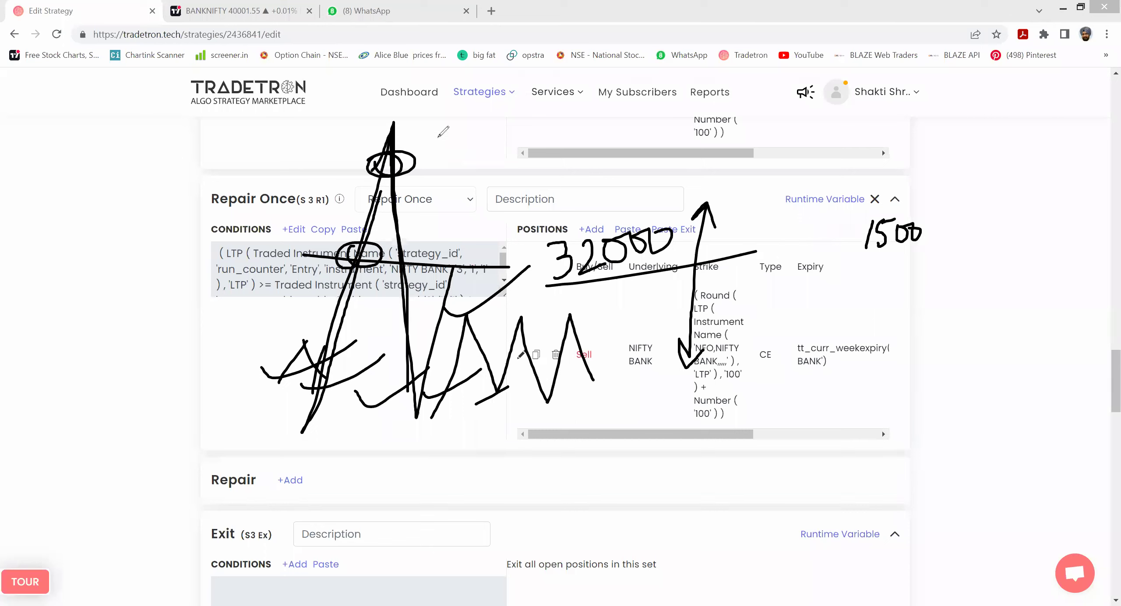
{"action": "left_click_drag", "start_coordinate": [438, 138], "coordinate": [447, 249]}
{"action": "mouse_move", "coordinate": [501, 151]}
{"action": "left_mouse_down"}
{"action": "mouse_move", "coordinate": [516, 167]}
{"action": "mouse_move", "coordinate": [504, 187]}
{"action": "mouse_move", "coordinate": [540, 152]}
{"action": "left_mouse_up"}
{"action": "mouse_move", "coordinate": [572, 288]}
{"action": "left_mouse_down"}
{"action": "mouse_move", "coordinate": [570, 312]}
{"action": "mouse_move", "coordinate": [620, 282]}
{"action": "mouse_move", "coordinate": [647, 281]}
{"action": "left_mouse_up"}
{"action": "left_click_drag", "start_coordinate": [578, 331], "coordinate": [757, 296]}
{"action": "left_click_drag", "start_coordinate": [754, 217], "coordinate": [718, 201]}
{"action": "left_click_drag", "start_coordinate": [641, 222], "coordinate": [672, 205]}
{"action": "left_click_drag", "start_coordinate": [695, 262], "coordinate": [648, 280]}
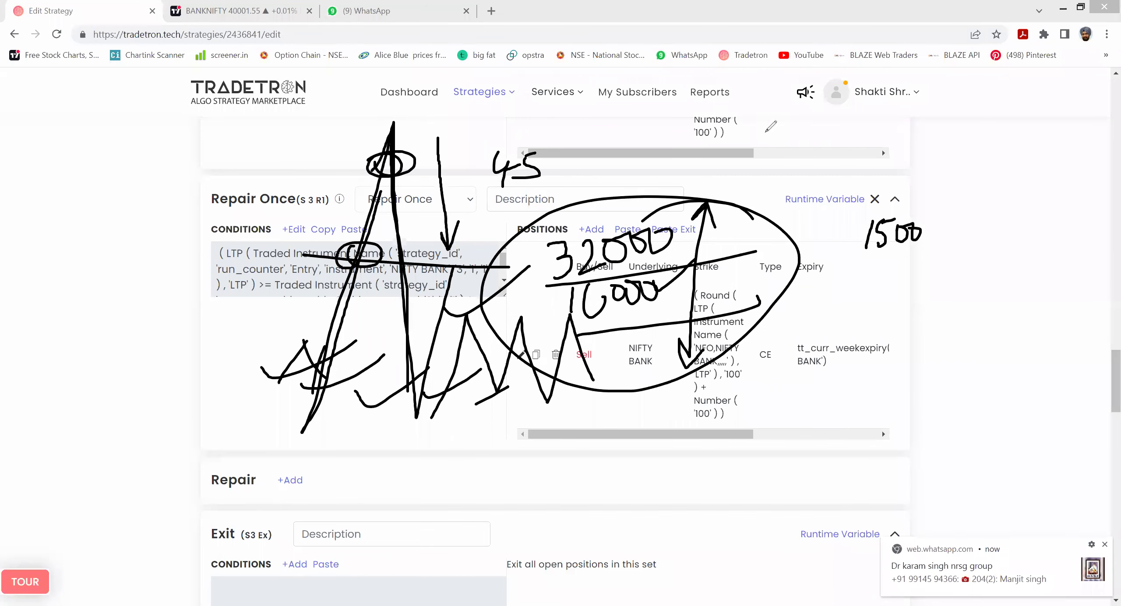
{"action": "key", "text": "Escape"}
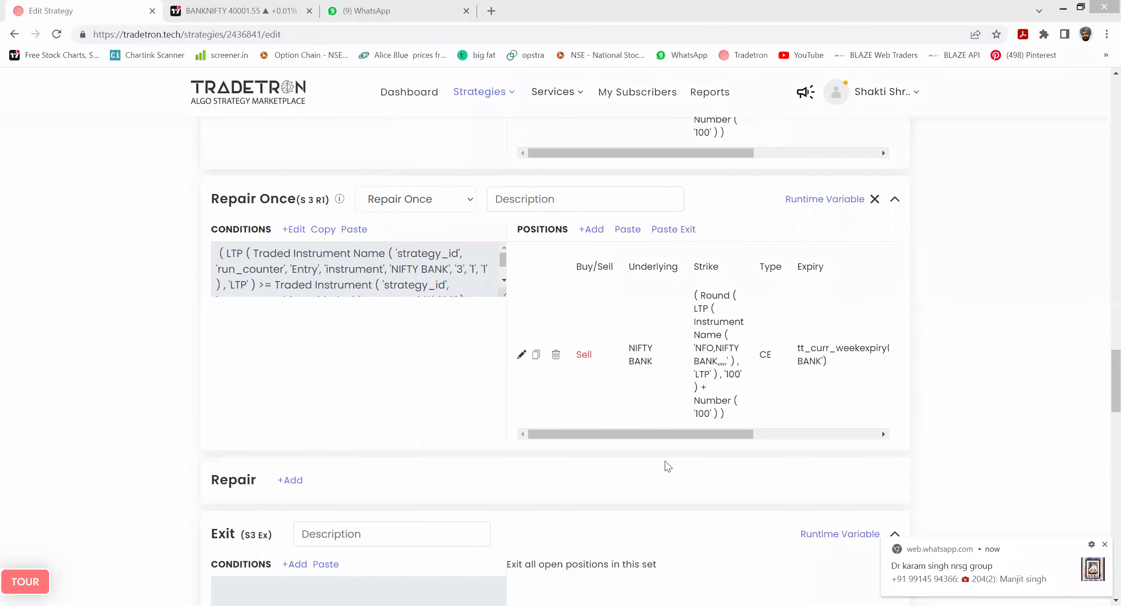
- Edit the Universal Exit to add an empty condition group, OR-linked with PNL >= 3000
{"action": "scroll", "coordinate": [1053, 327], "scroll_direction": "down", "scroll_amount": 10}
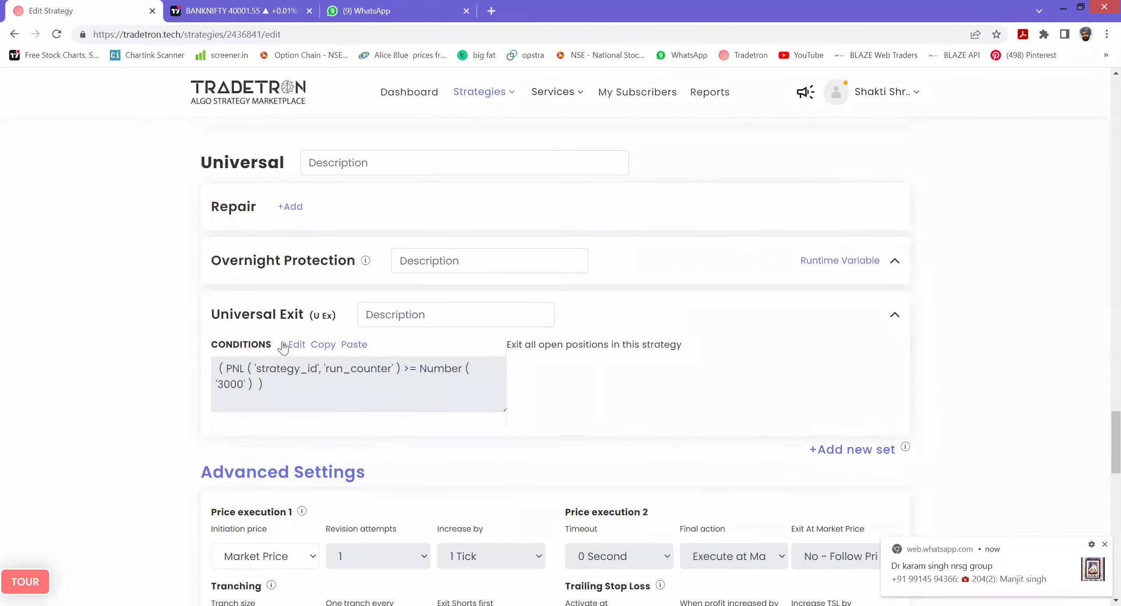
{"action": "left_click", "coordinate": [303, 346]}
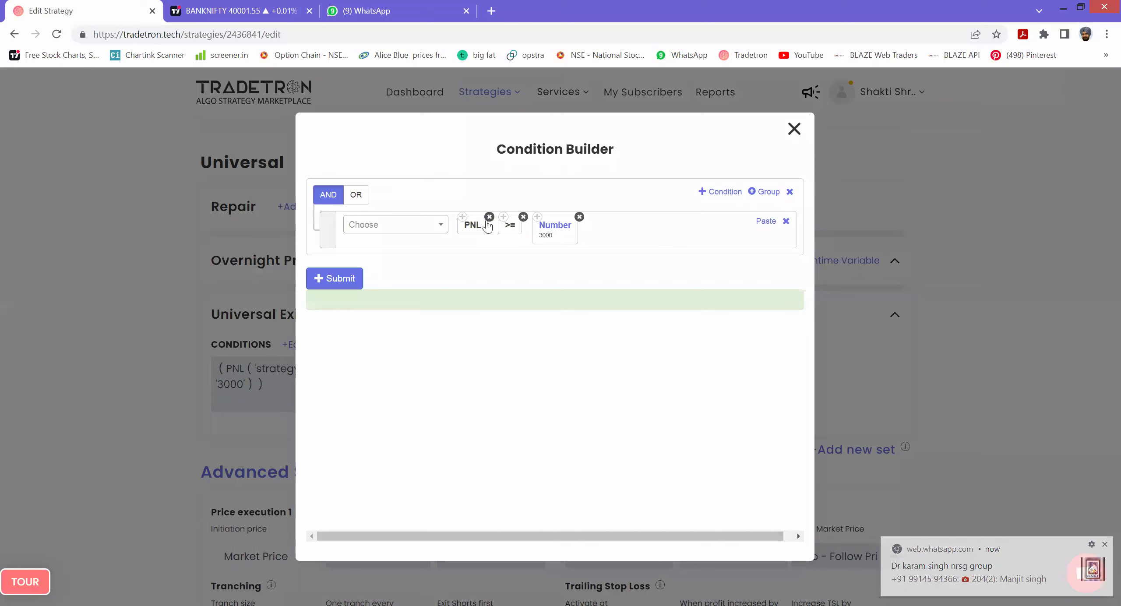
{"action": "left_click", "coordinate": [764, 193]}
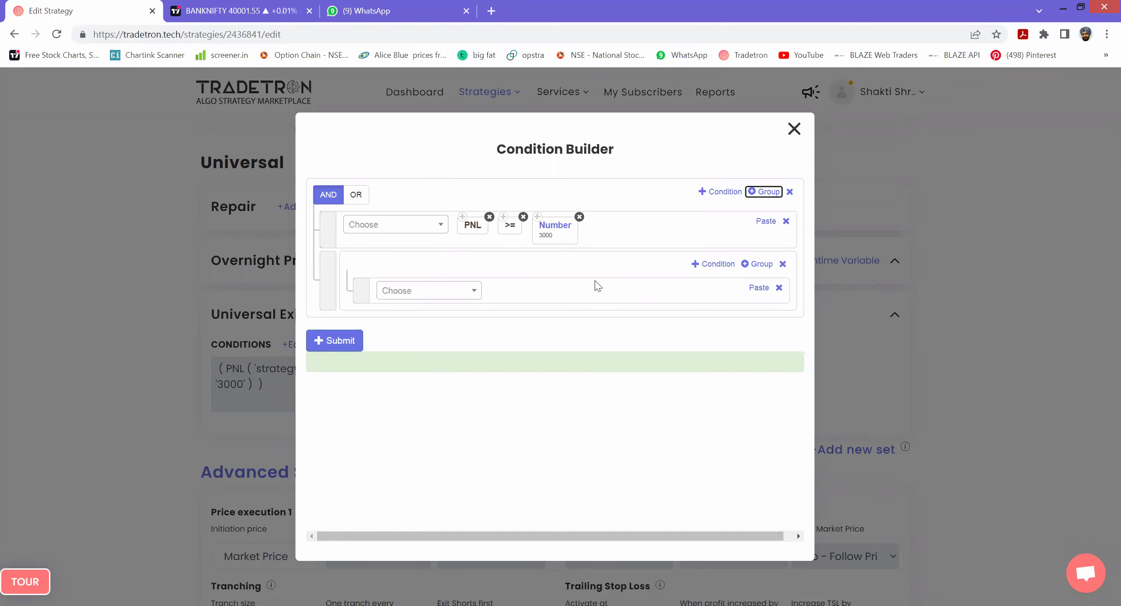
{"action": "left_click", "coordinate": [357, 195]}
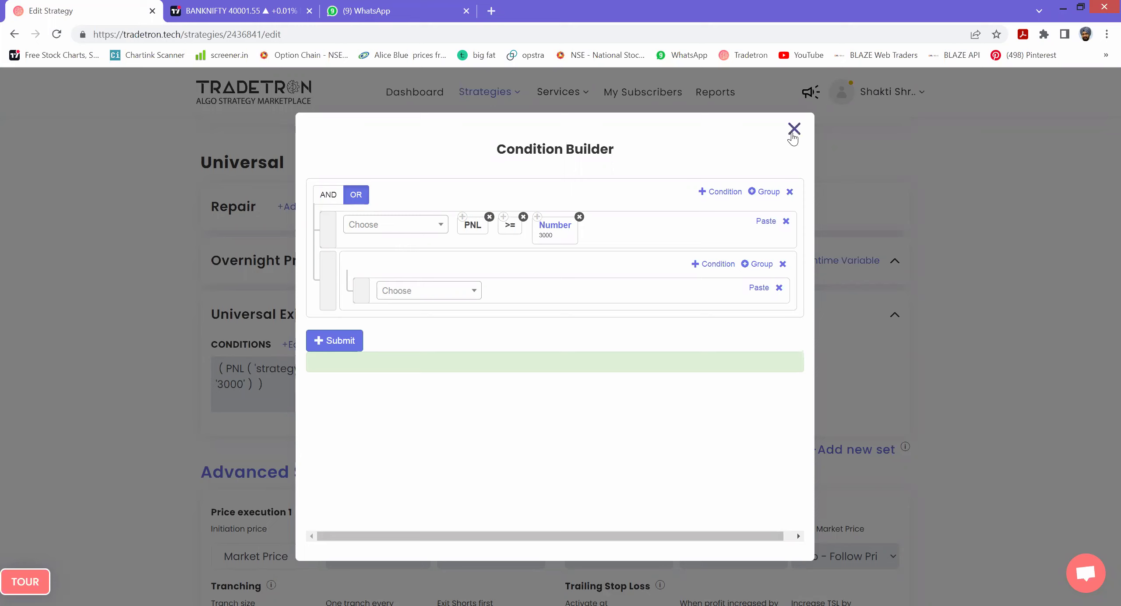
- Start the nested condition with LTP, using Traded Instrument Name as the instrument
{"action": "left_click", "coordinate": [440, 295]}
{"action": "type", "text": "LE"}
{"action": "key", "text": "BackSpace"}
{"action": "type", "text": "TP"}
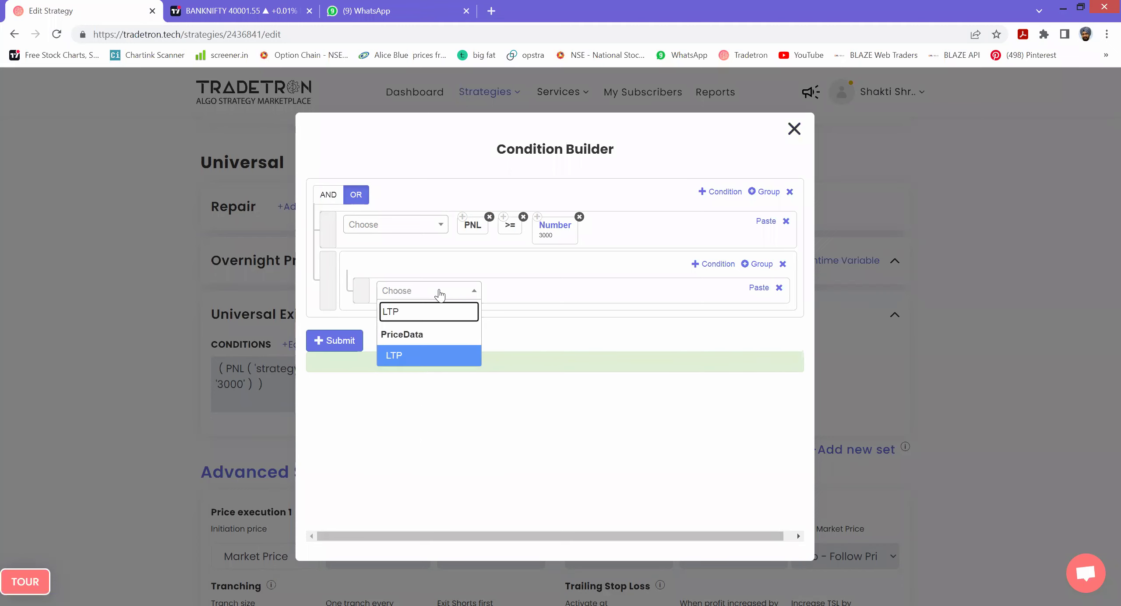
{"action": "key", "text": "Return"}
{"action": "left_click", "coordinate": [441, 294]}
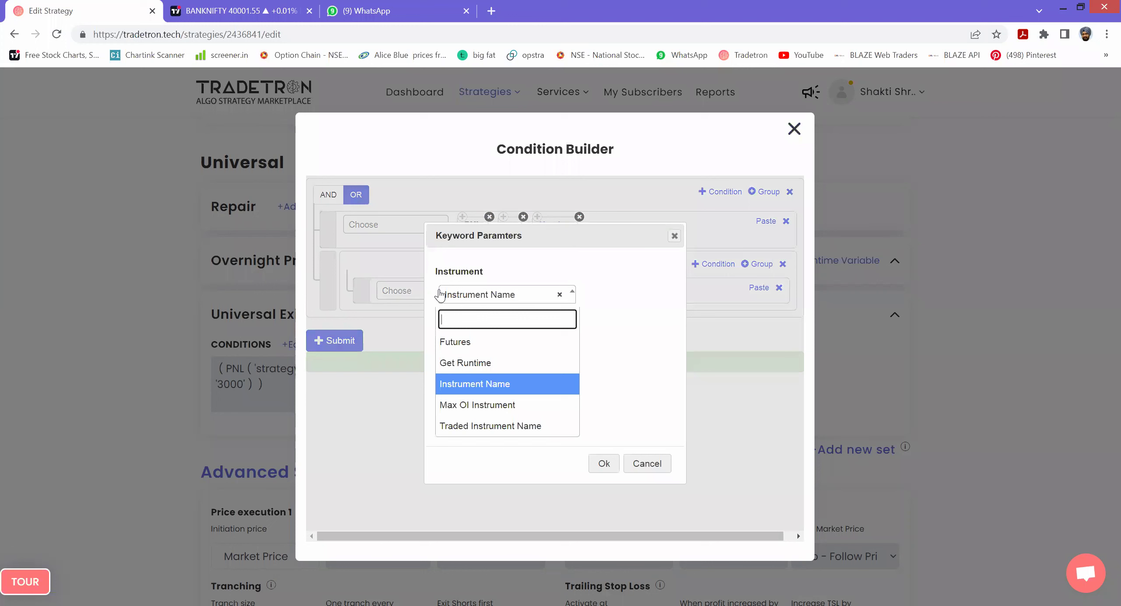
{"action": "key", "text": "Down"}
{"action": "key", "text": "Down"}
{"action": "key", "text": "Return"}
{"action": "key", "text": "Tab"}
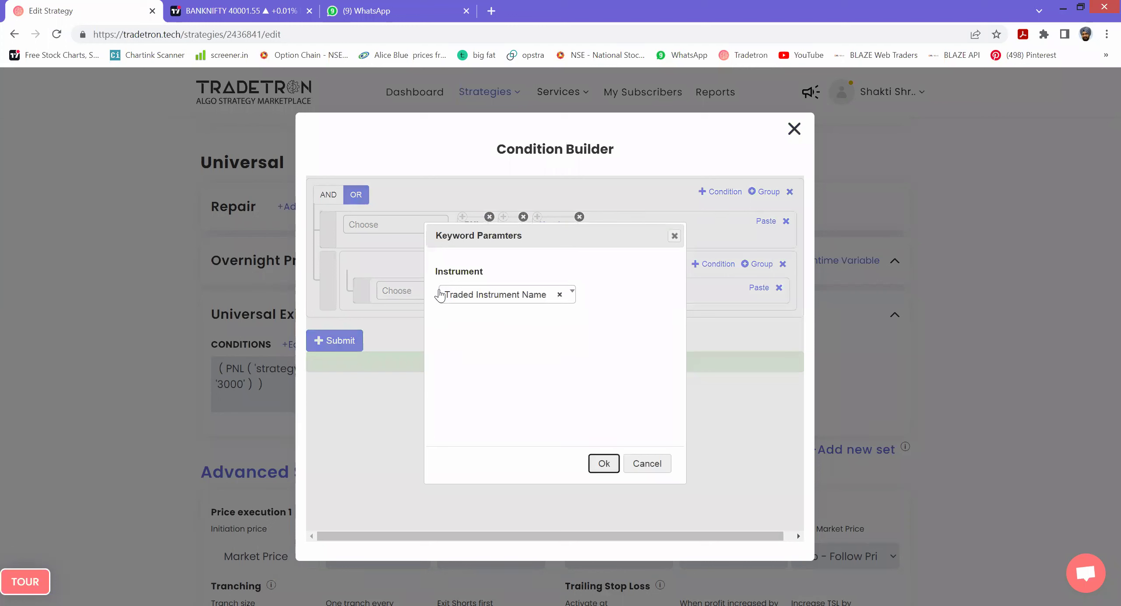
{"action": "key", "text": "Return"}
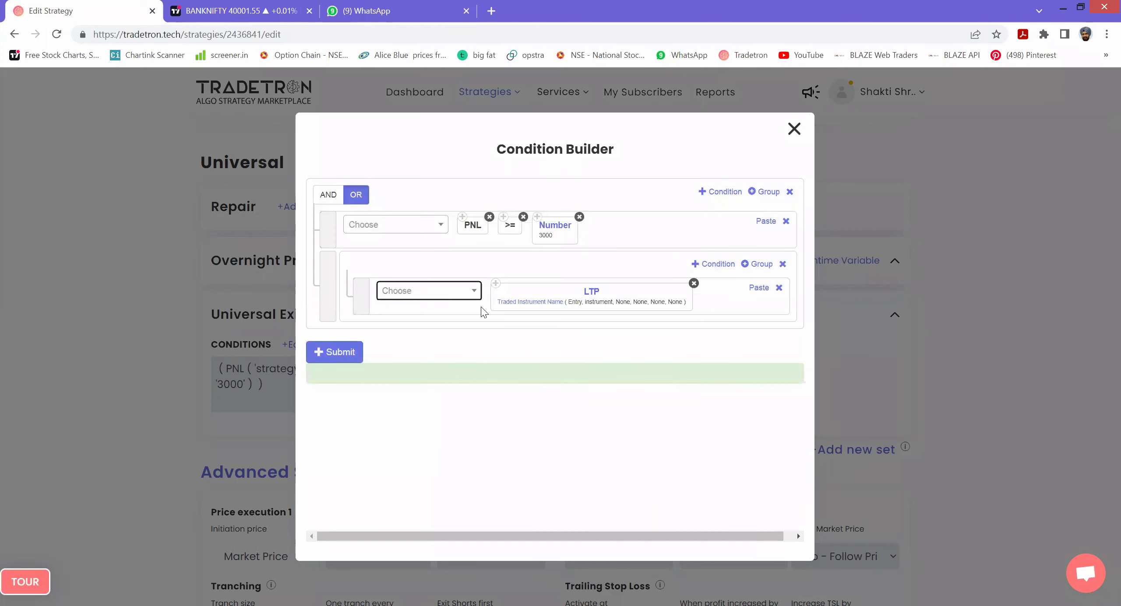
- Set the LTP parameters to NIFTY BANK, set 1, condition 1, leg 1
{"action": "left_click", "coordinate": [543, 303]}
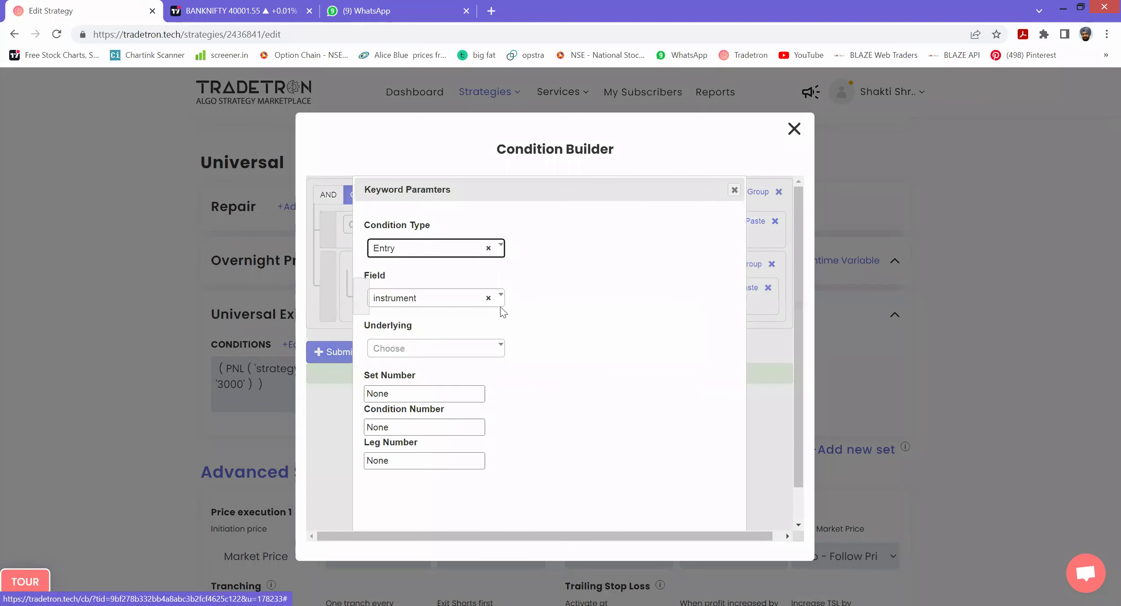
{"action": "left_click", "coordinate": [403, 354]}
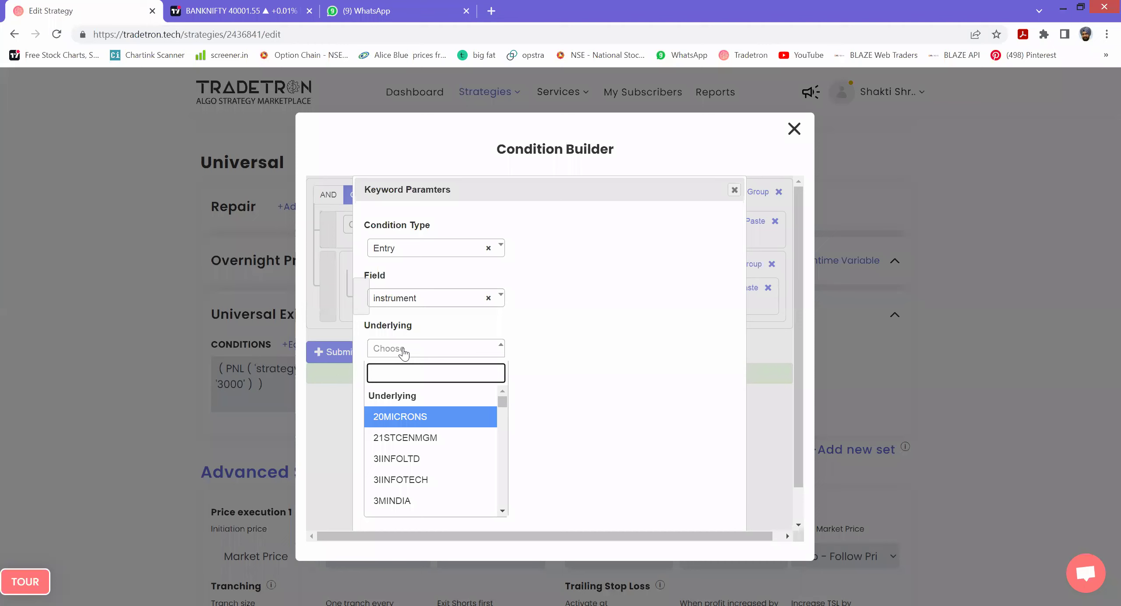
{"action": "type", "text": "NIFTY"}
{"action": "key", "text": "Down"}
{"action": "key", "text": "Return"}
{"action": "key", "text": "Tab"}
{"action": "type", "text": "1"}
{"action": "key", "text": "Tab"}
{"action": "type", "text": "1"}
{"action": "key", "text": "Tab"}
{"action": "type", "text": "1"}
{"action": "key", "text": "Tab"}
{"action": "key", "text": "Return"}
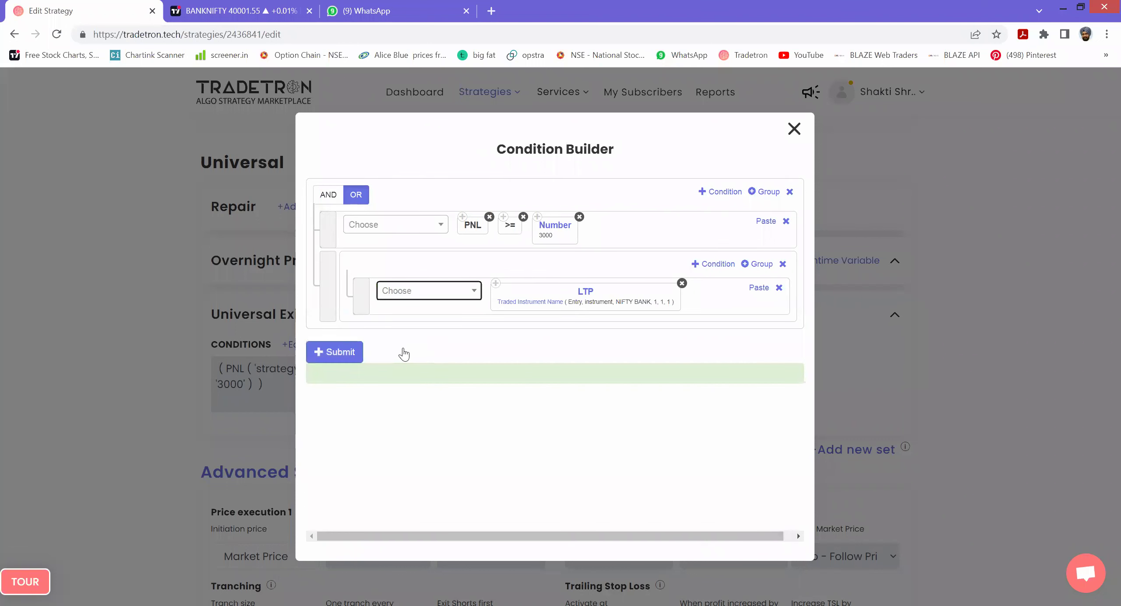
- Add >= after LTP and choose Traded Instrument as the compared value
{"action": "key", "text": "Down"}
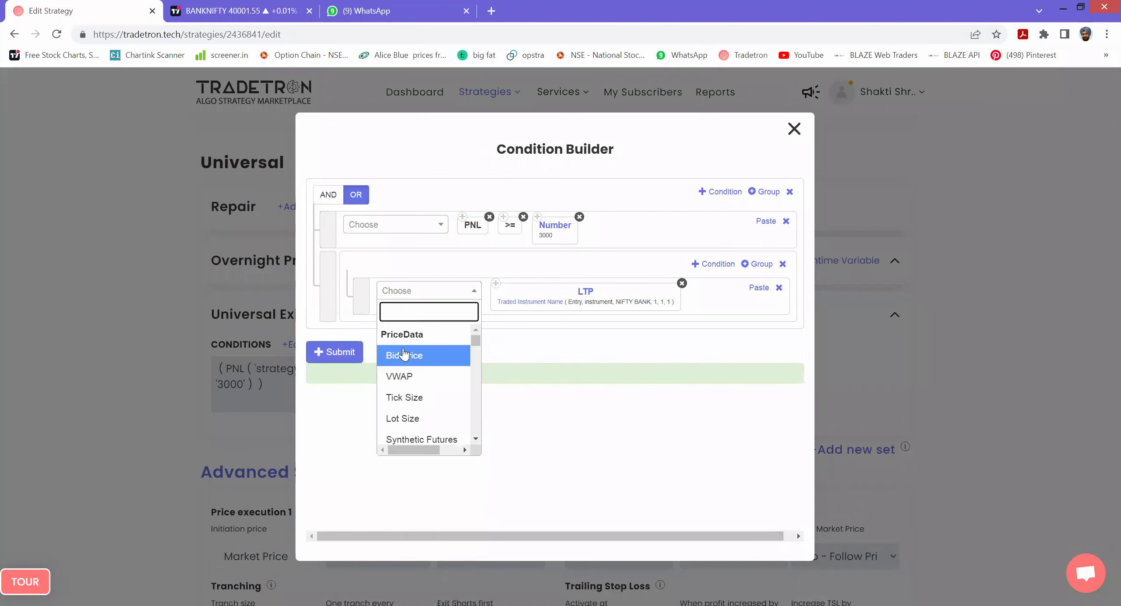
{"action": "type", "text": ">"}
{"action": "key", "text": "Down"}
{"action": "key", "text": "Return"}
{"action": "type", "text": "TRADED"}
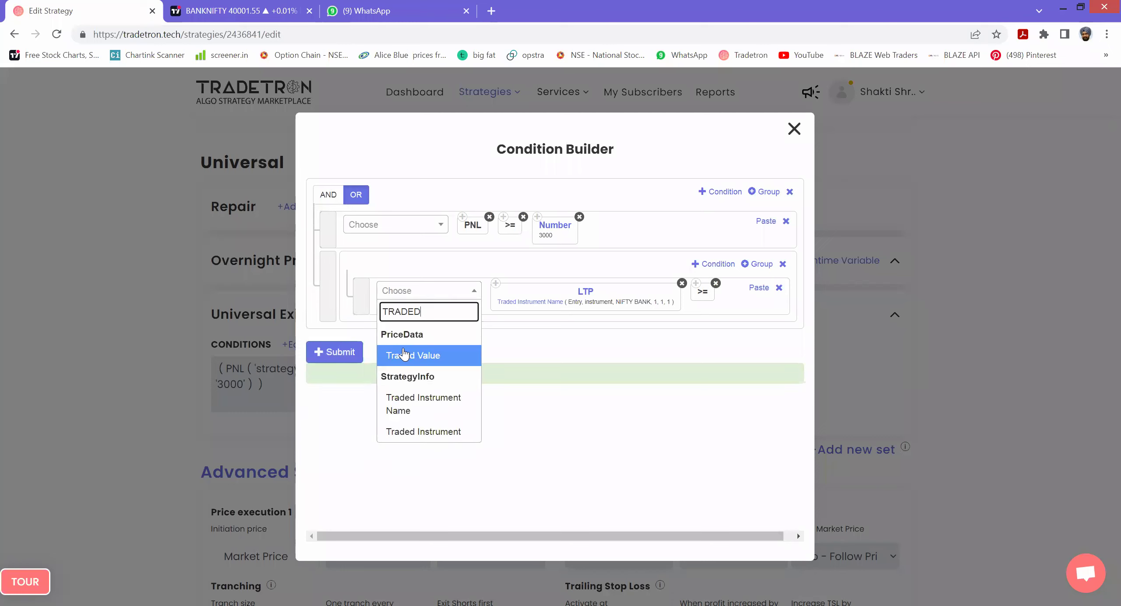
{"action": "key", "text": "Down"}
{"action": "key", "text": "Down"}
{"action": "key", "text": "Return"}
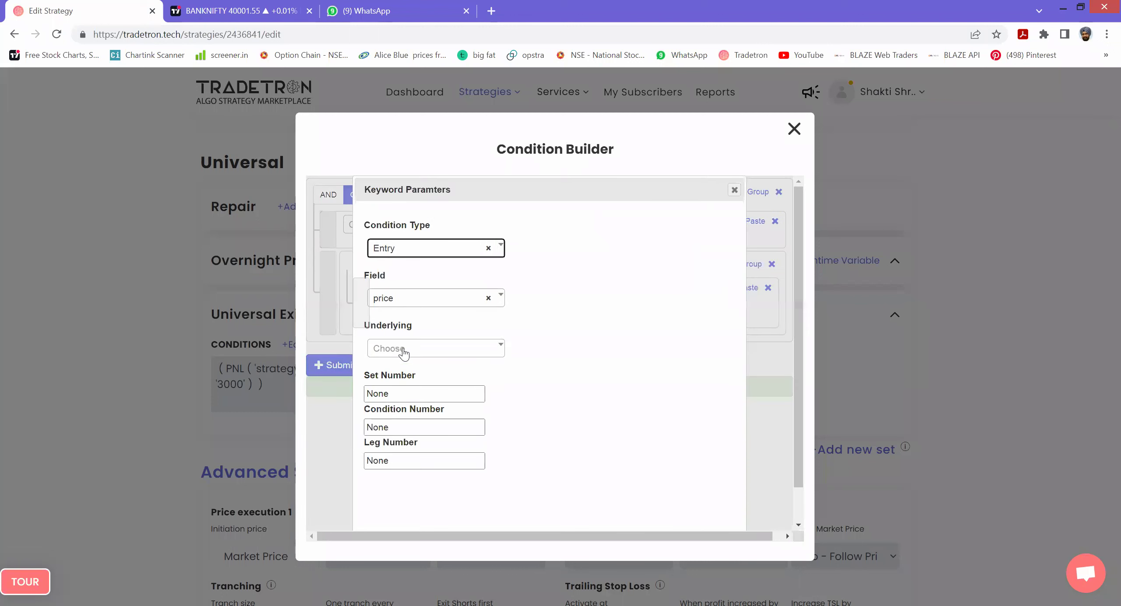
{"action": "key", "text": "Tab"}
{"action": "key", "text": "Tab"}
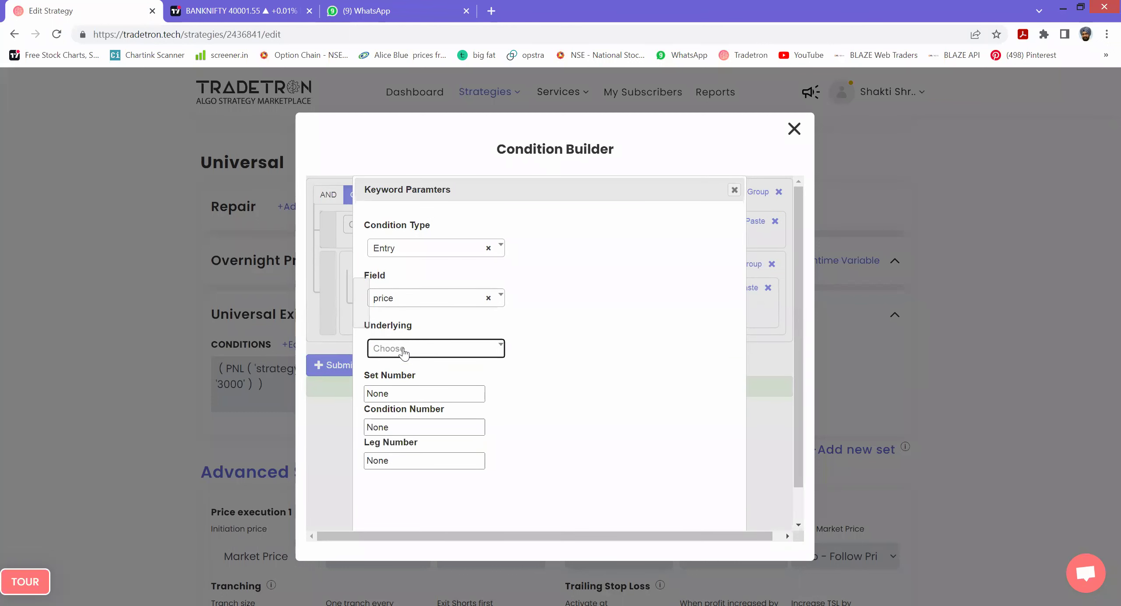
- Set the Traded Instrument entry price parameters to NIFTY BANK, set 1, condition 1, leg 1
{"action": "left_click", "coordinate": [404, 352]}
{"action": "type", "text": "NIFTY"}
{"action": "key", "text": "Down"}
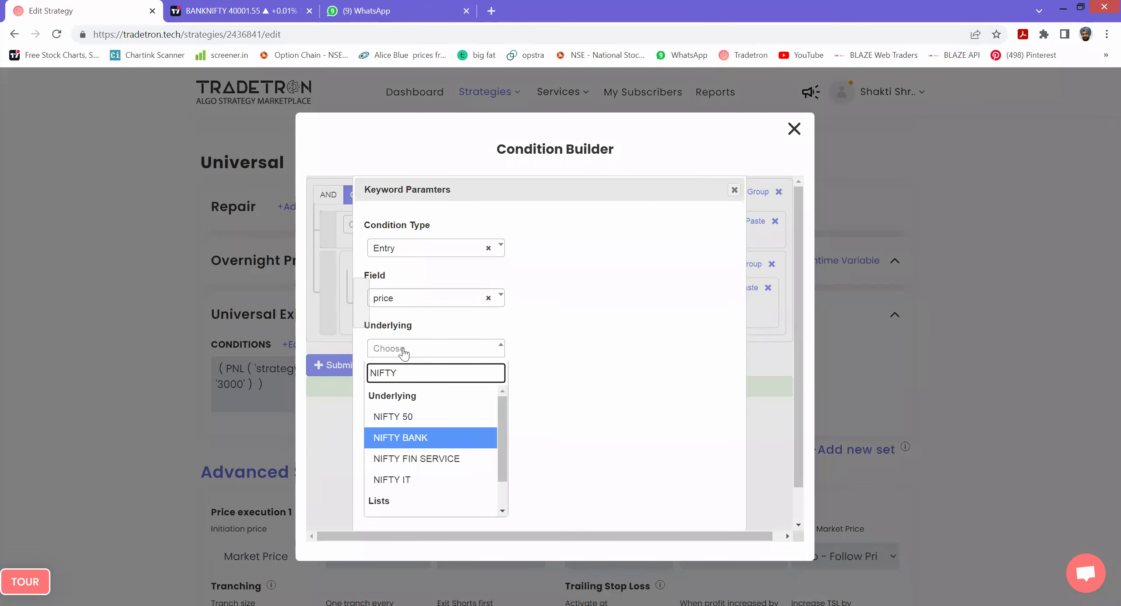
{"action": "key", "text": "Return"}
{"action": "key", "text": "Tab"}
{"action": "type", "text": "1"}
{"action": "key", "text": "Tab"}
{"action": "type", "text": "1"}
{"action": "key", "text": "Tab"}
{"action": "type", "text": "1"}
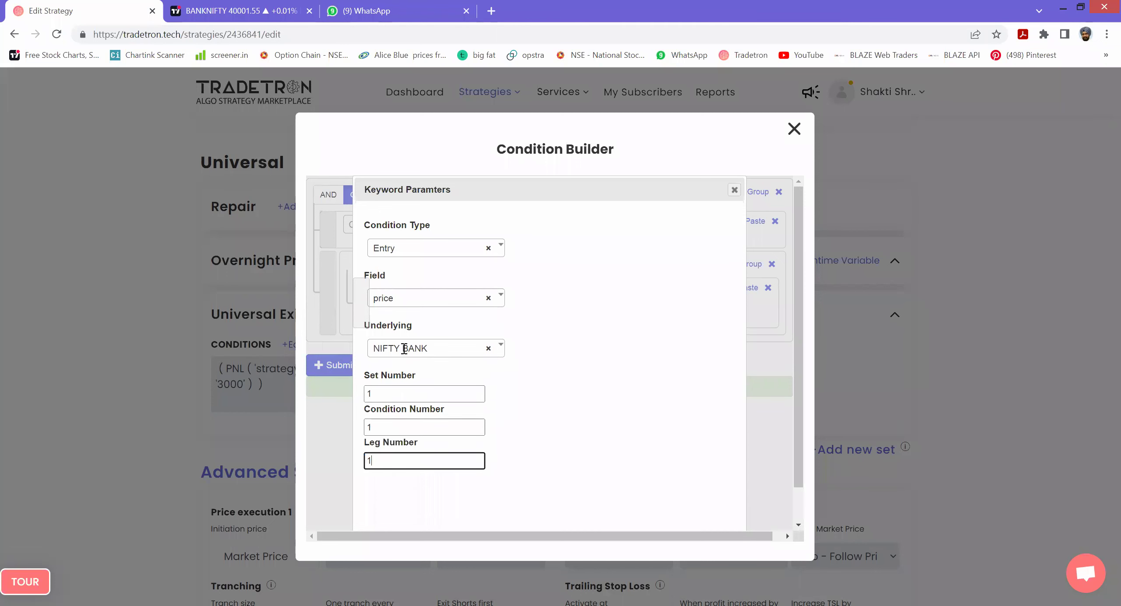
{"action": "key", "text": "Tab"}
{"action": "key", "text": "Return"}
{"action": "left_click", "coordinate": [418, 305]}
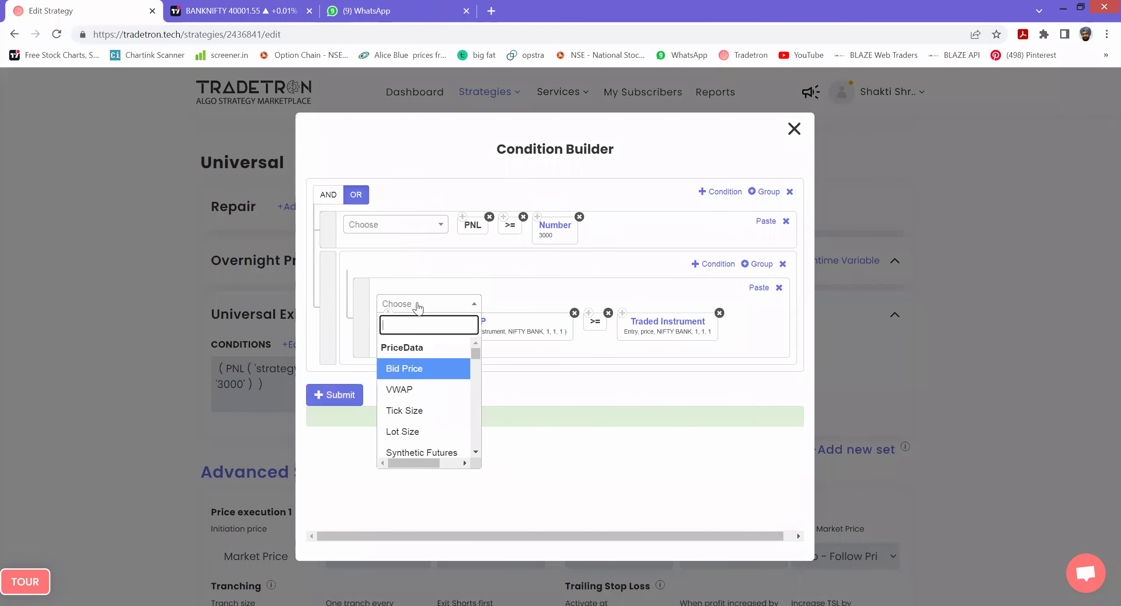
- Append * and a Number block valued 2.10 after Traded Instrument
{"action": "type", "text": "*"}
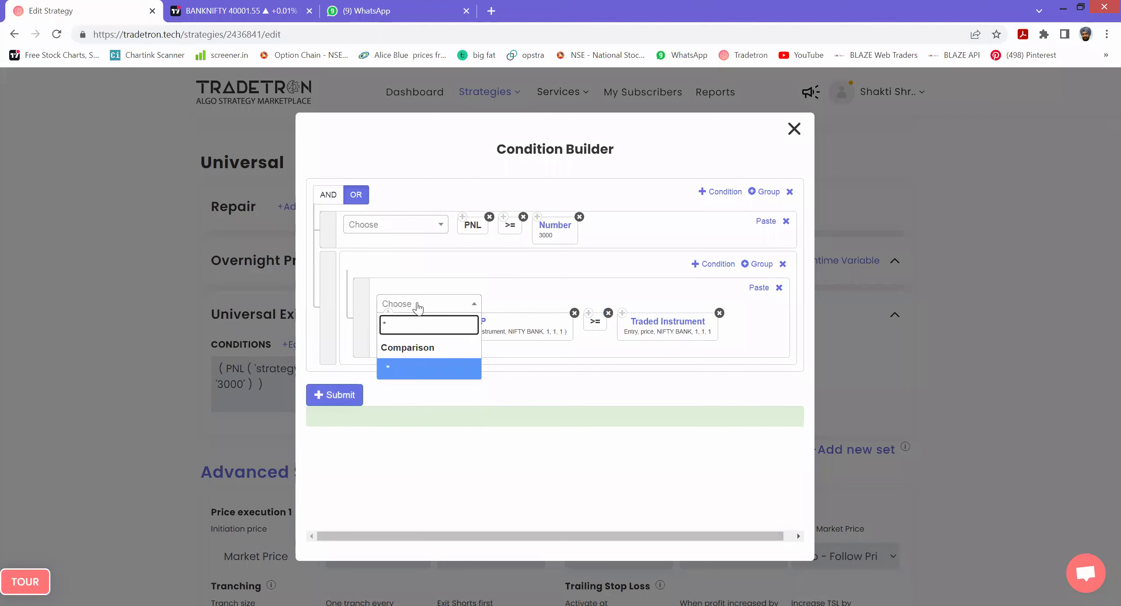
{"action": "key", "text": "Return"}
{"action": "left_click", "coordinate": [419, 307]}
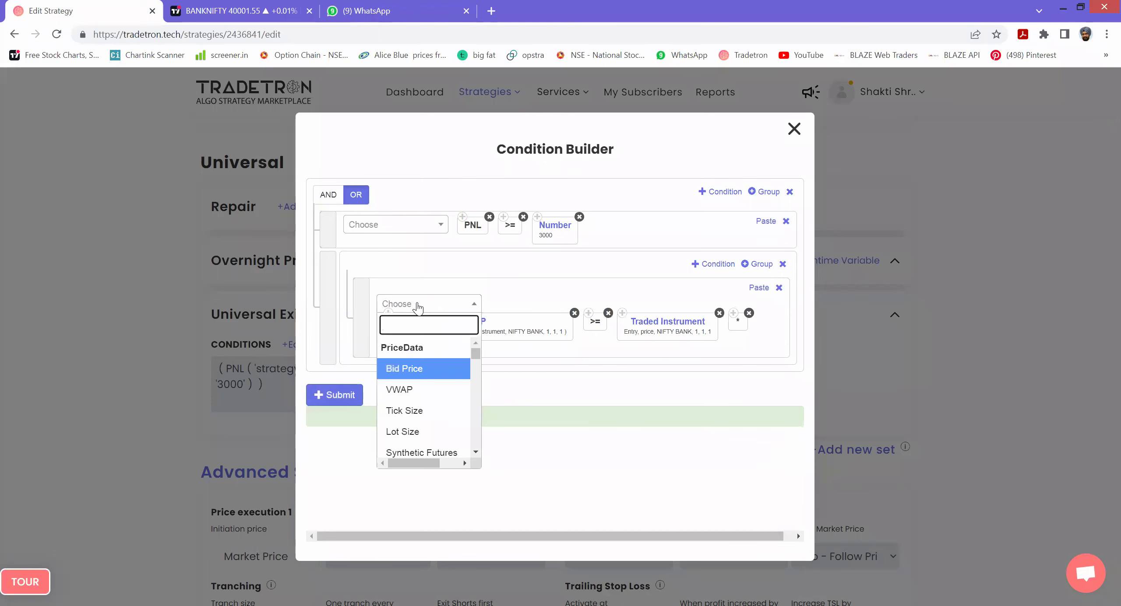
{"action": "type", "text": "NUMBER"}
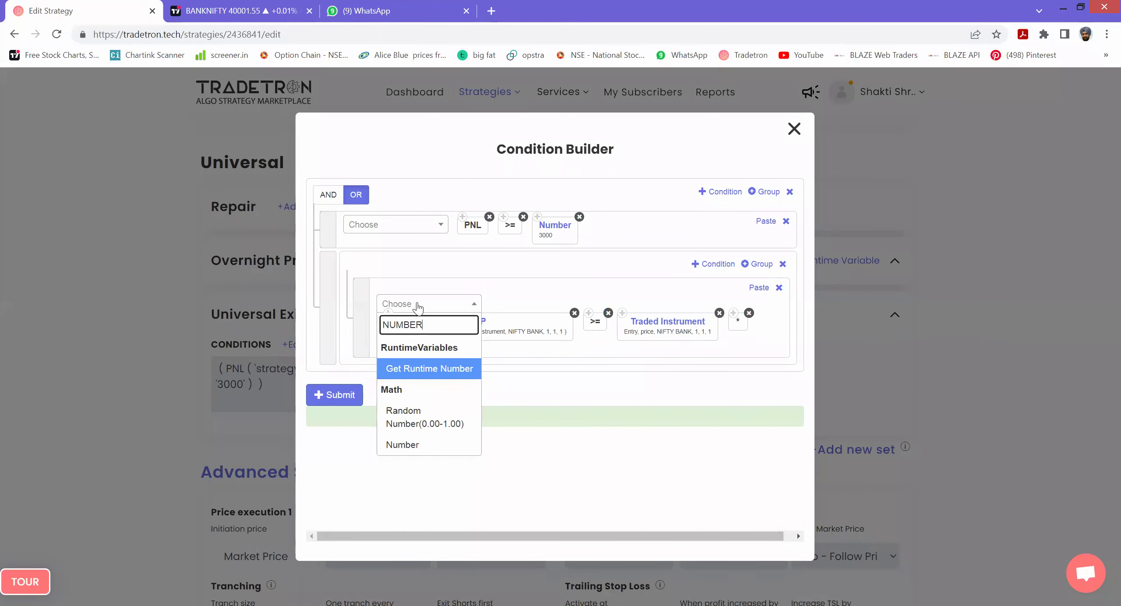
{"action": "key", "text": "Return"}
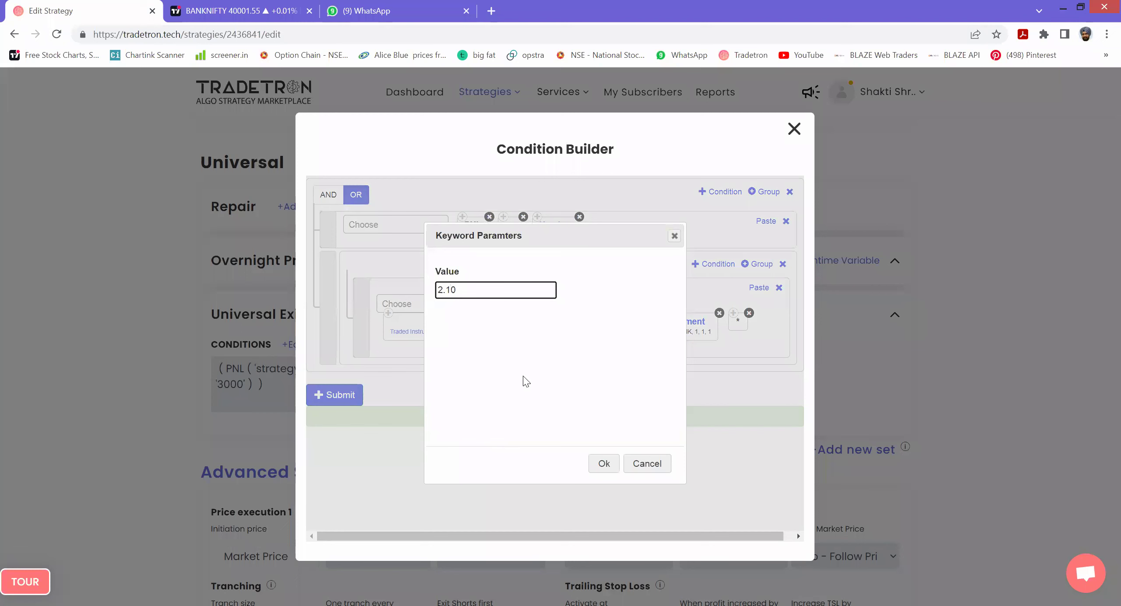
{"action": "left_click", "coordinate": [604, 463]}
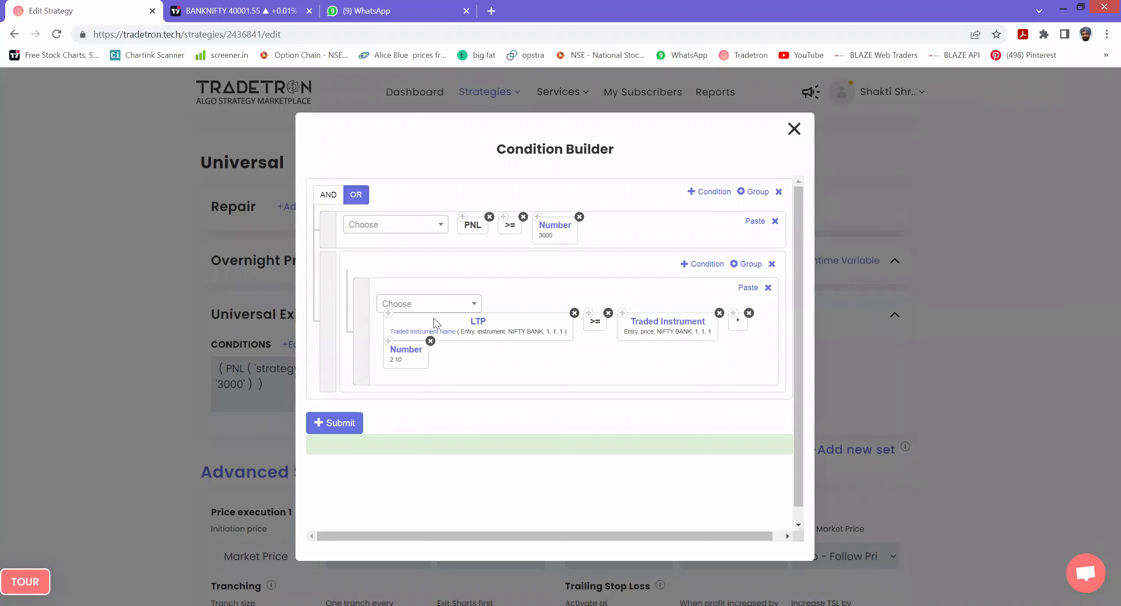
- Add a second OR-joined row and paste the LTP block into it with leg 2
{"action": "left_click", "coordinate": [707, 267]}
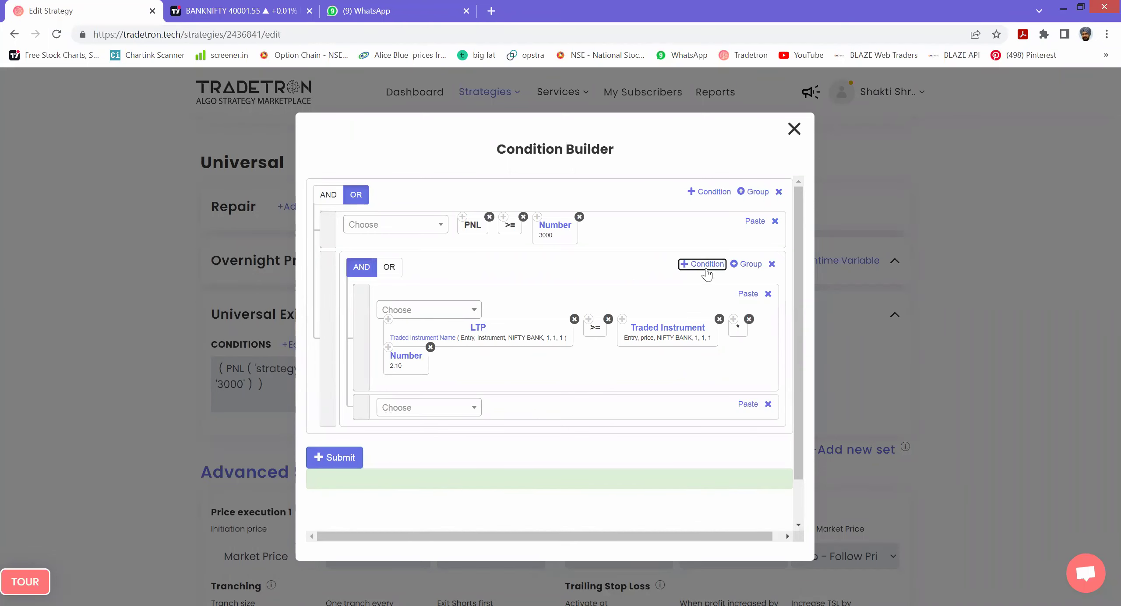
{"action": "left_click", "coordinate": [389, 269]}
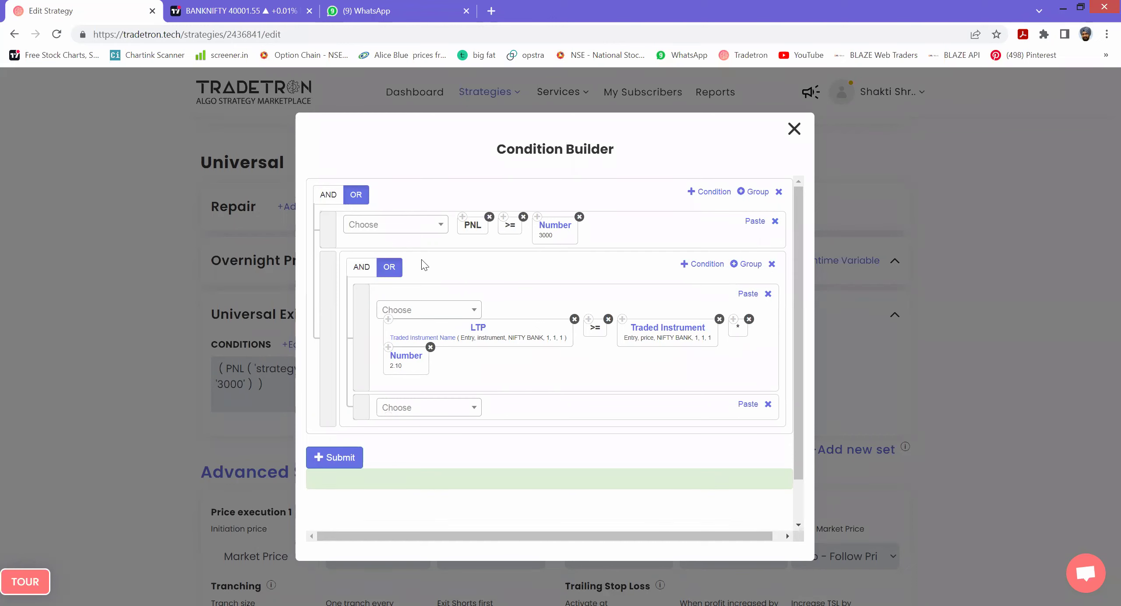
{"action": "left_click", "coordinate": [390, 325]}
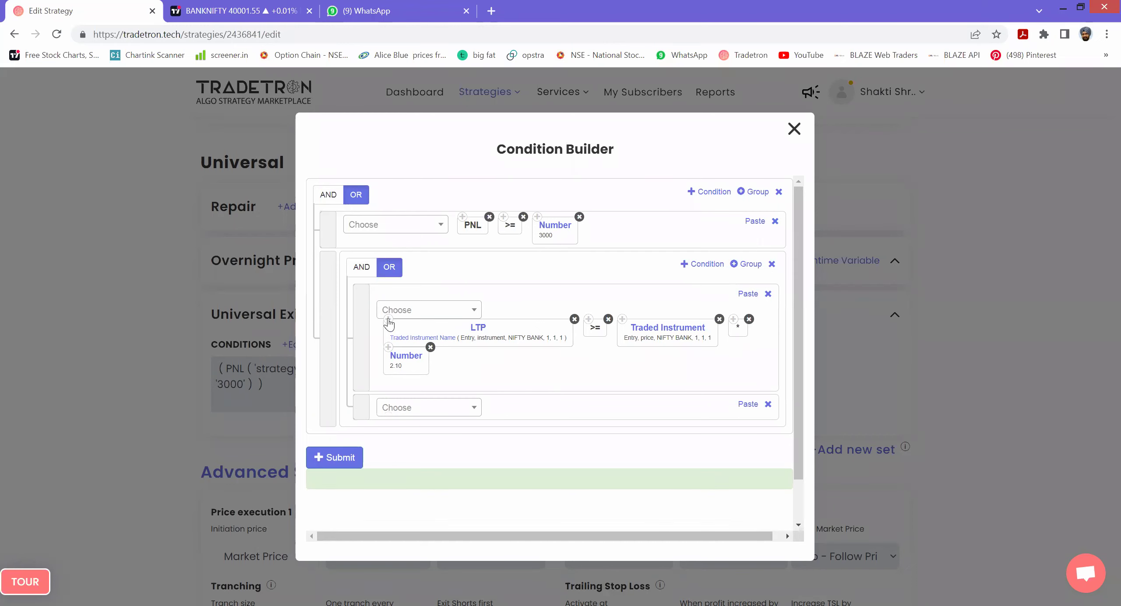
{"action": "left_click", "coordinate": [748, 404]}
{"action": "left_click", "coordinate": [524, 422]}
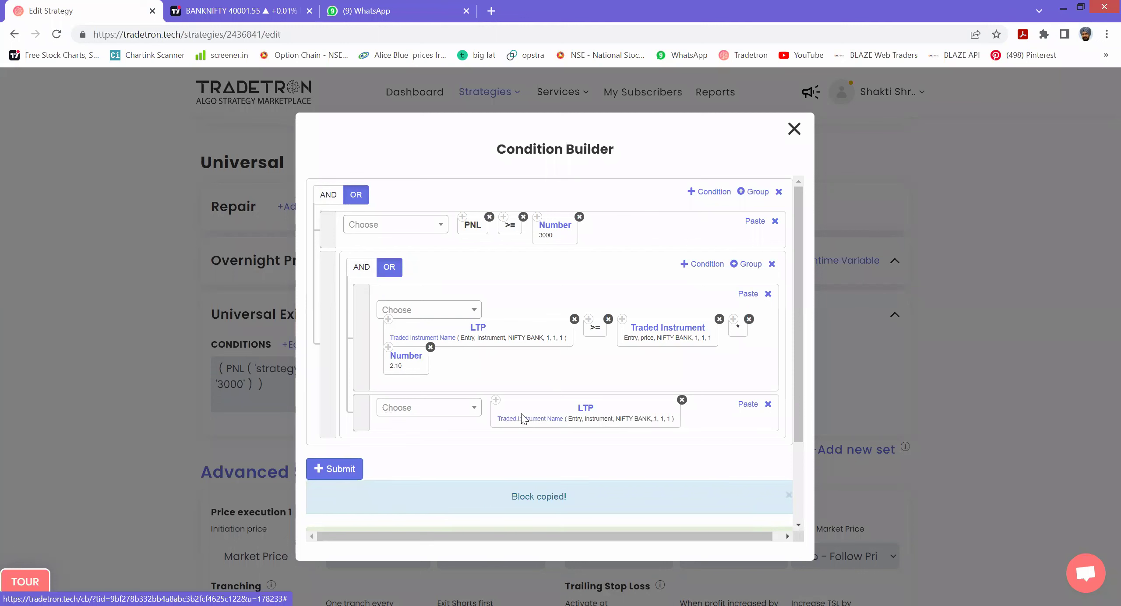
{"action": "left_click", "coordinate": [521, 414]}
{"action": "left_click", "coordinate": [386, 461]}
{"action": "double_click", "coordinate": [385, 461]}
{"action": "type", "text": "2"}
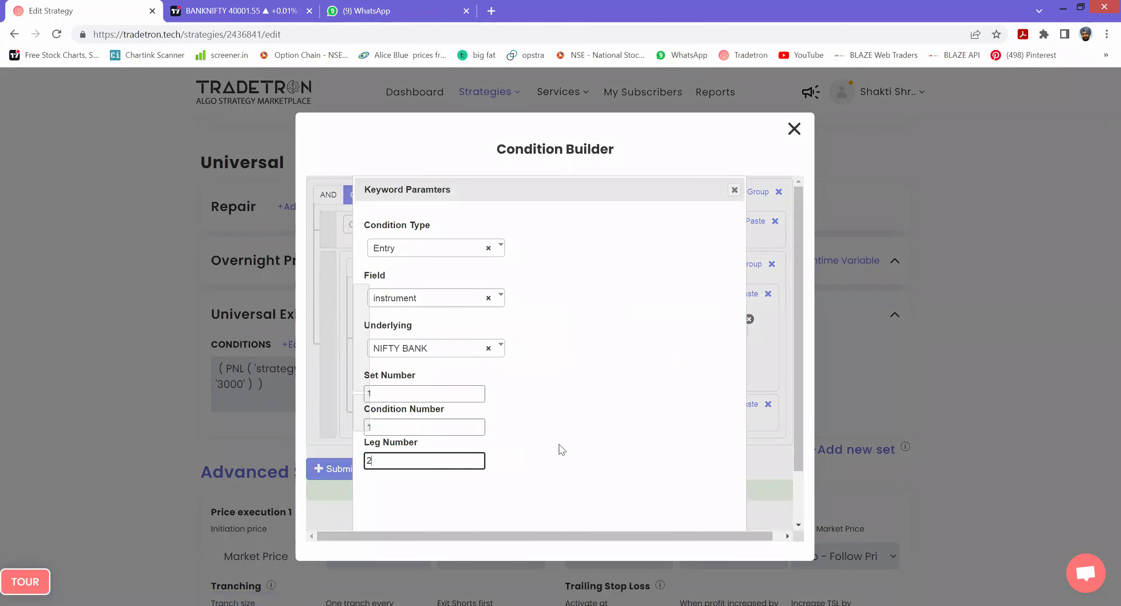
{"action": "scroll", "coordinate": [561, 449], "scroll_direction": "down", "scroll_amount": 2}
{"action": "left_click", "coordinate": [667, 487]}
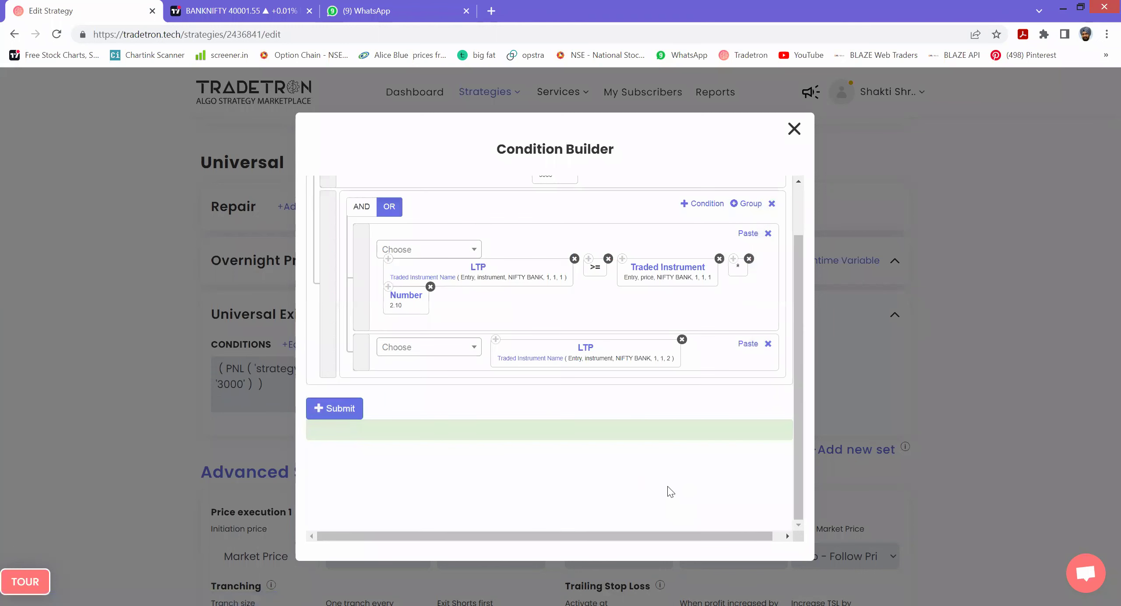
- Paste >= and Traded Instrument into the second row, setting leg number 2
{"action": "left_click", "coordinate": [589, 263]}
{"action": "left_click", "coordinate": [747, 344]}
{"action": "left_click", "coordinate": [623, 259]}
{"action": "left_click", "coordinate": [747, 344]}
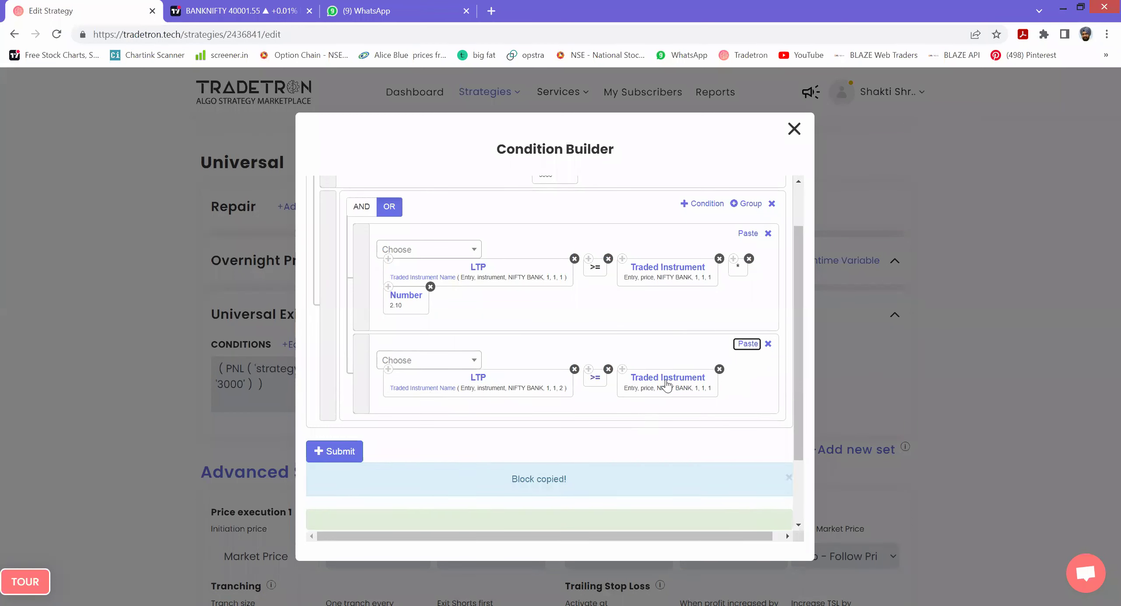
{"action": "left_click", "coordinate": [667, 384]}
{"action": "left_click_drag", "start_coordinate": [380, 459], "coordinate": [353, 464]}
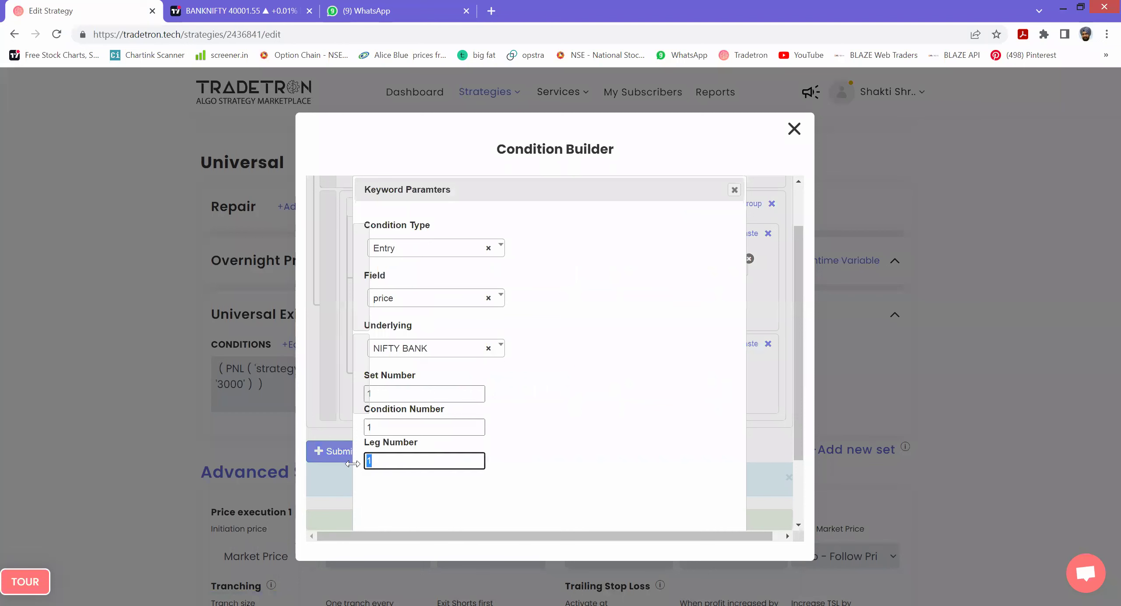
{"action": "type", "text": "2"}
{"action": "scroll", "coordinate": [578, 508], "scroll_direction": "down", "scroll_amount": 2}
{"action": "left_click", "coordinate": [660, 505]}
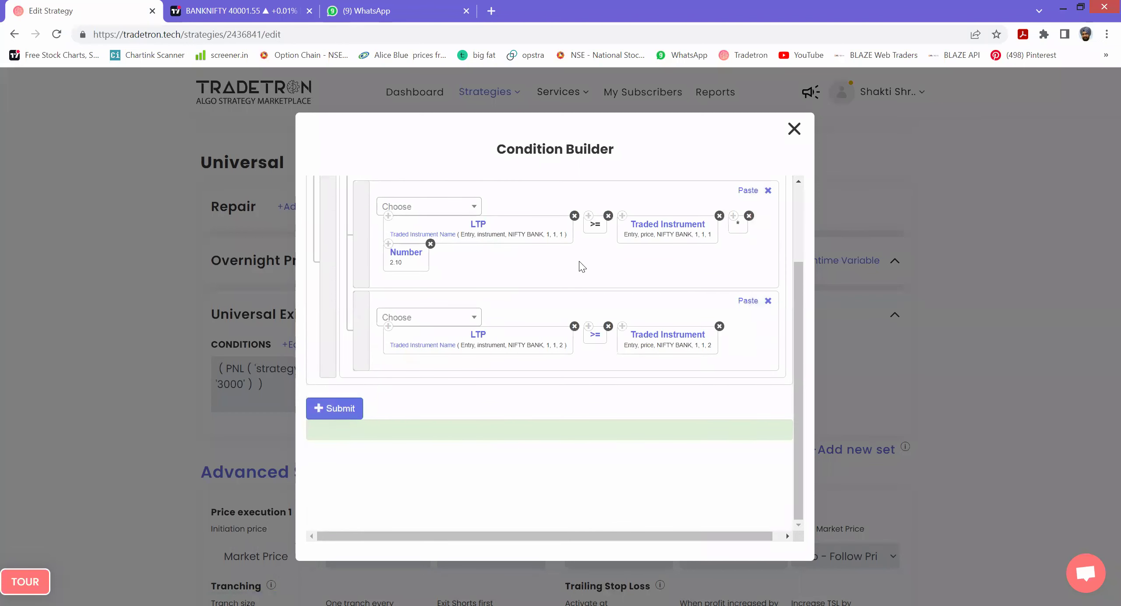
- Paste the * and 2.10 Number blocks into the second row and submit
{"action": "left_click", "coordinate": [733, 215]}
{"action": "left_click", "coordinate": [743, 301]}
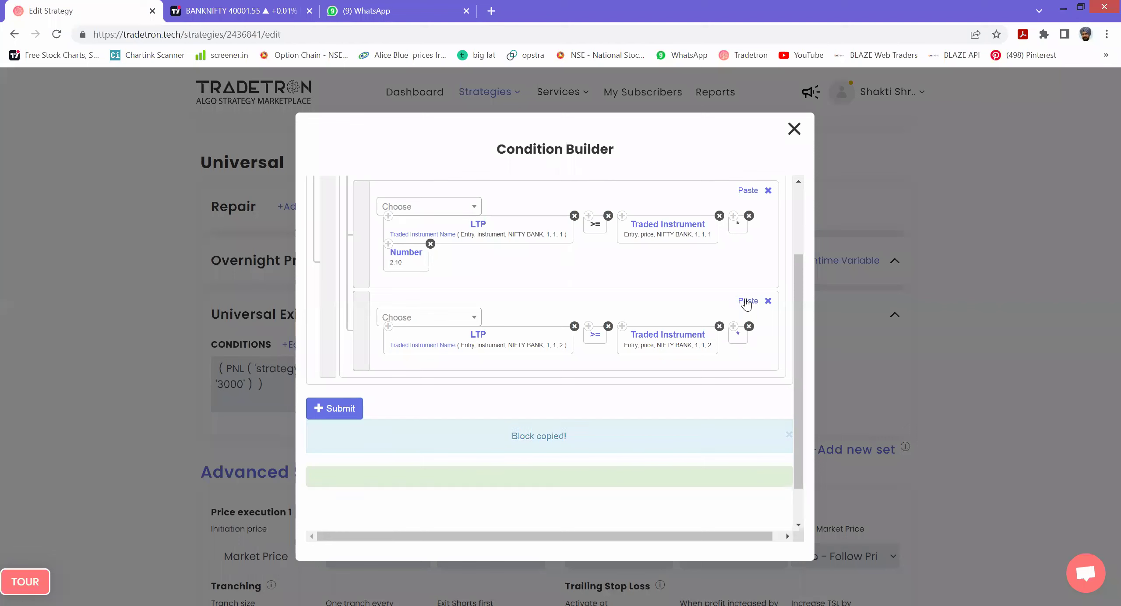
{"action": "left_click", "coordinate": [747, 301]}
{"action": "left_click", "coordinate": [348, 440]}
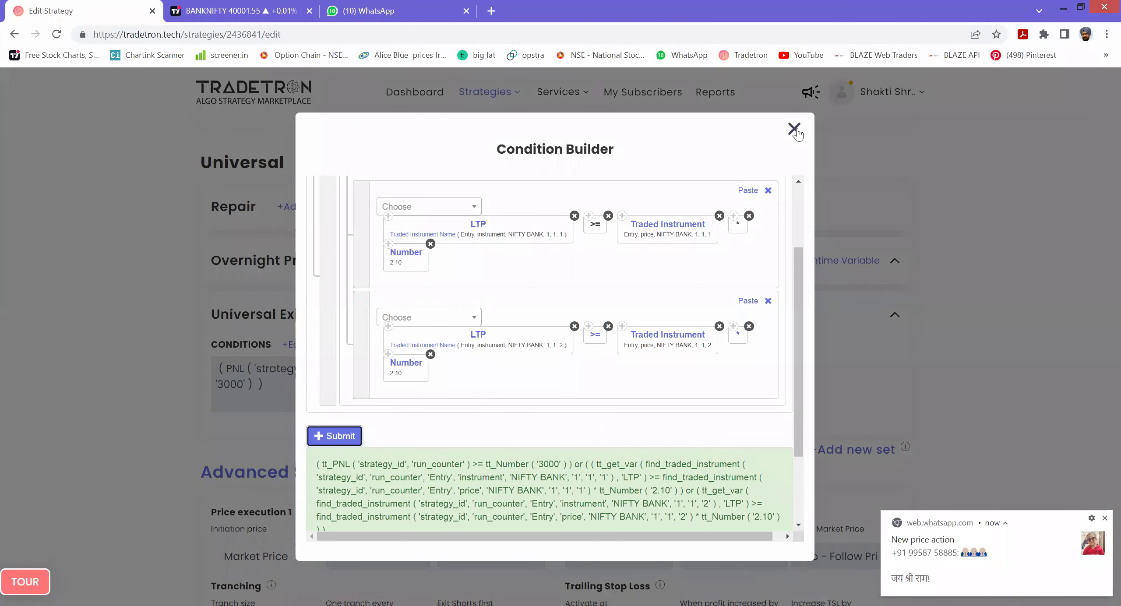
- Close the builder, change Capital Required from 100000 to 540000, and update the strategy
{"action": "left_click", "coordinate": [957, 281]}
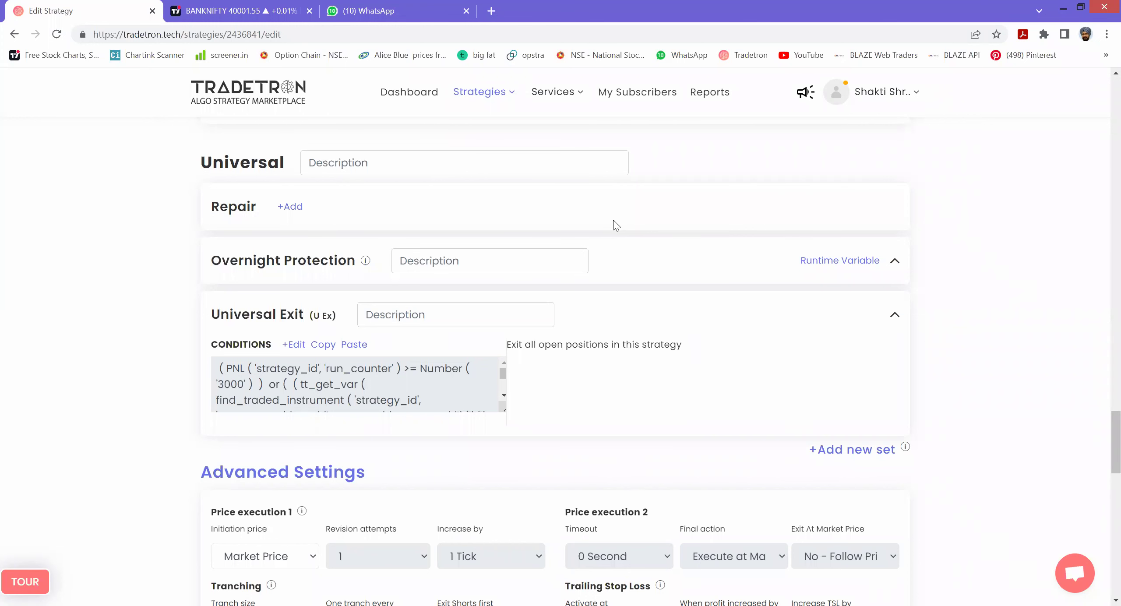
{"action": "scroll", "coordinate": [619, 299], "scroll_direction": "down", "scroll_amount": 10}
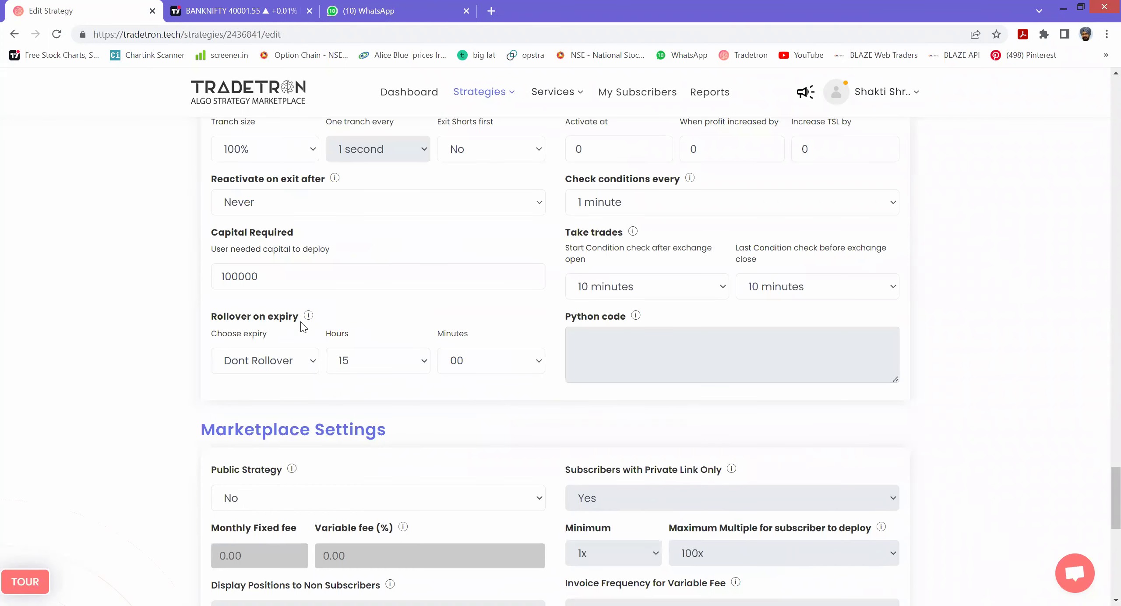
{"action": "left_click_drag", "start_coordinate": [278, 278], "coordinate": [178, 278]}
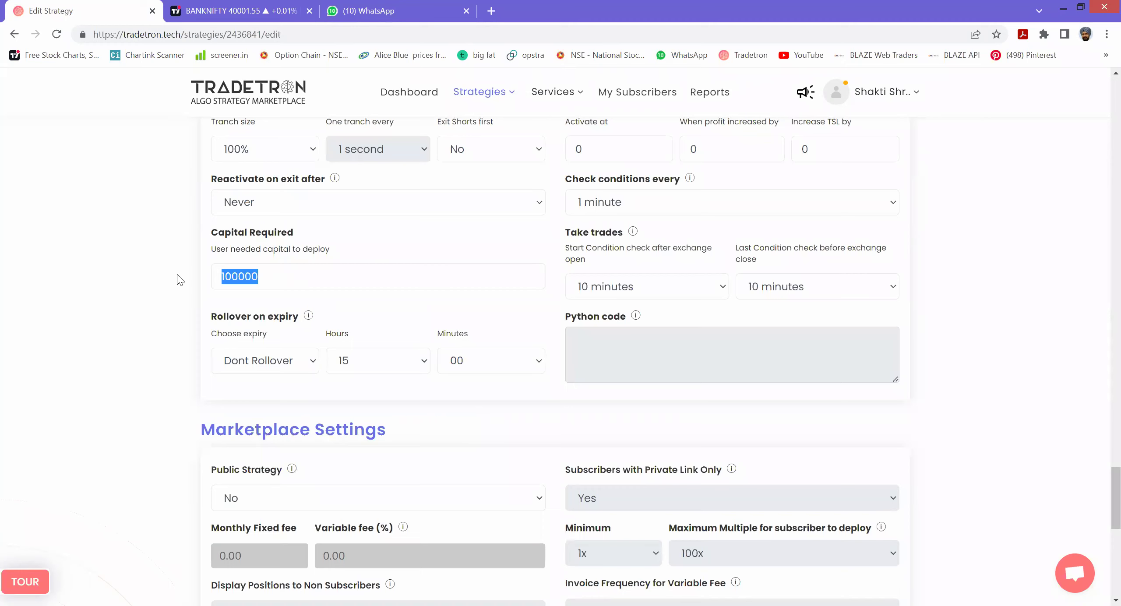
{"action": "type", "text": "5"}
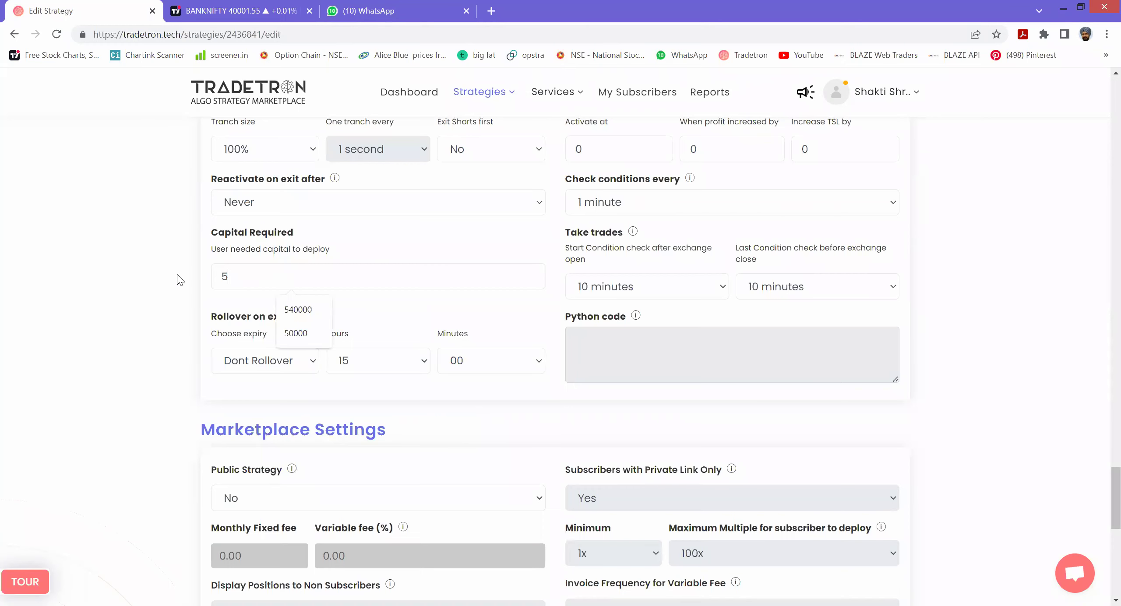
{"action": "type", "text": "40000"}
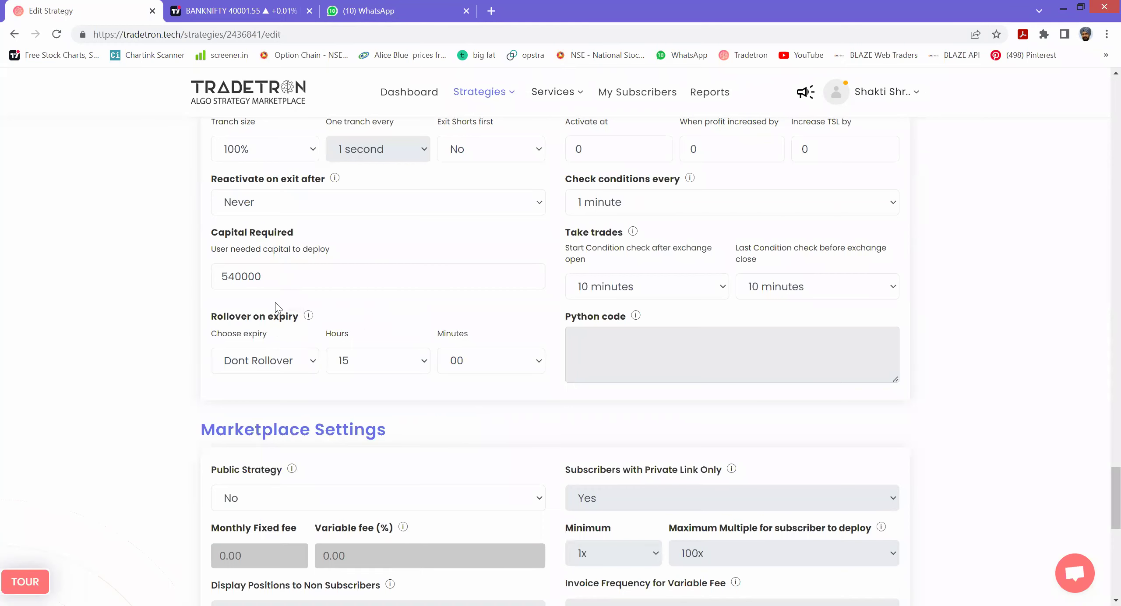
{"action": "scroll", "coordinate": [522, 461], "scroll_direction": "down", "scroll_amount": 10}
{"action": "left_click", "coordinate": [561, 312]}
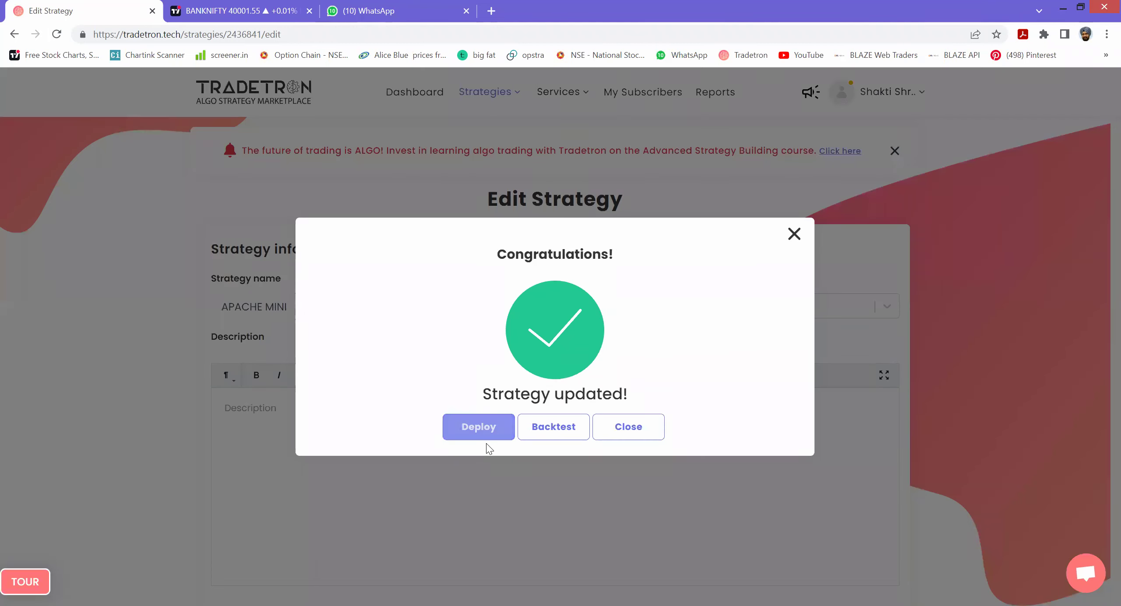
- Deploy APACHE MINI to paper trading with a 3x multiplier and open its card actions
{"action": "left_click", "coordinate": [482, 428]}
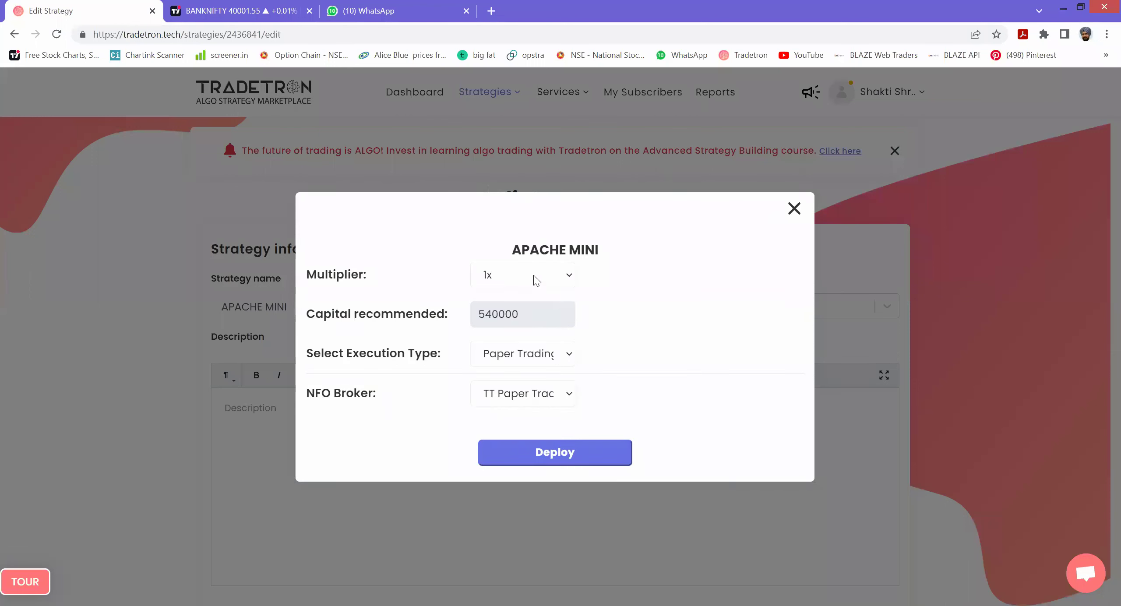
{"action": "left_click", "coordinate": [533, 275]}
{"action": "left_click", "coordinate": [504, 326]}
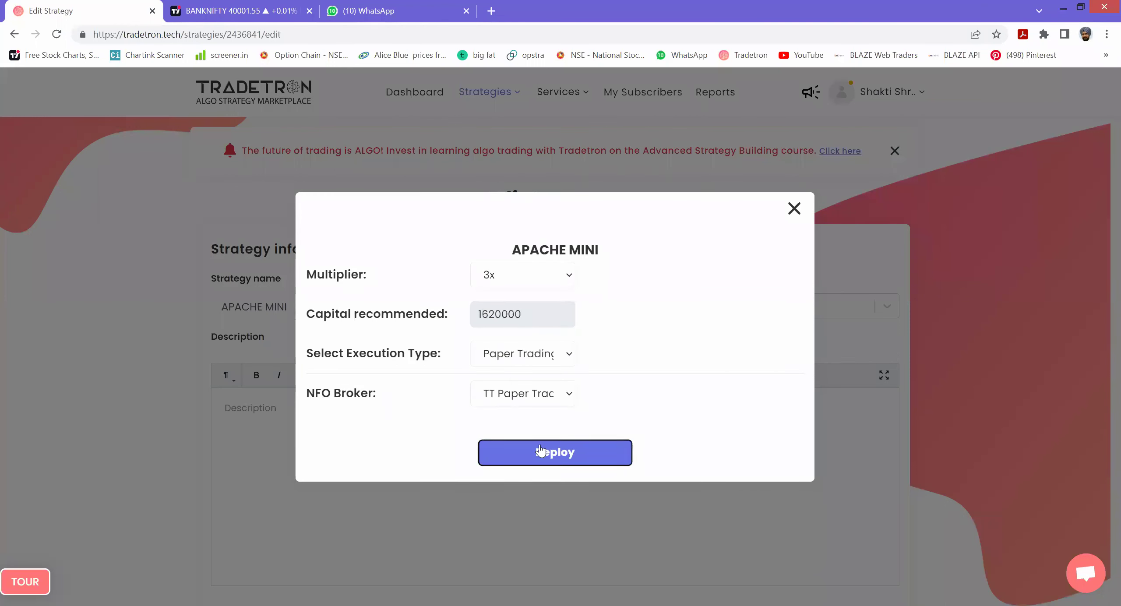
{"action": "left_click", "coordinate": [540, 451]}
{"action": "left_click", "coordinate": [675, 108]}
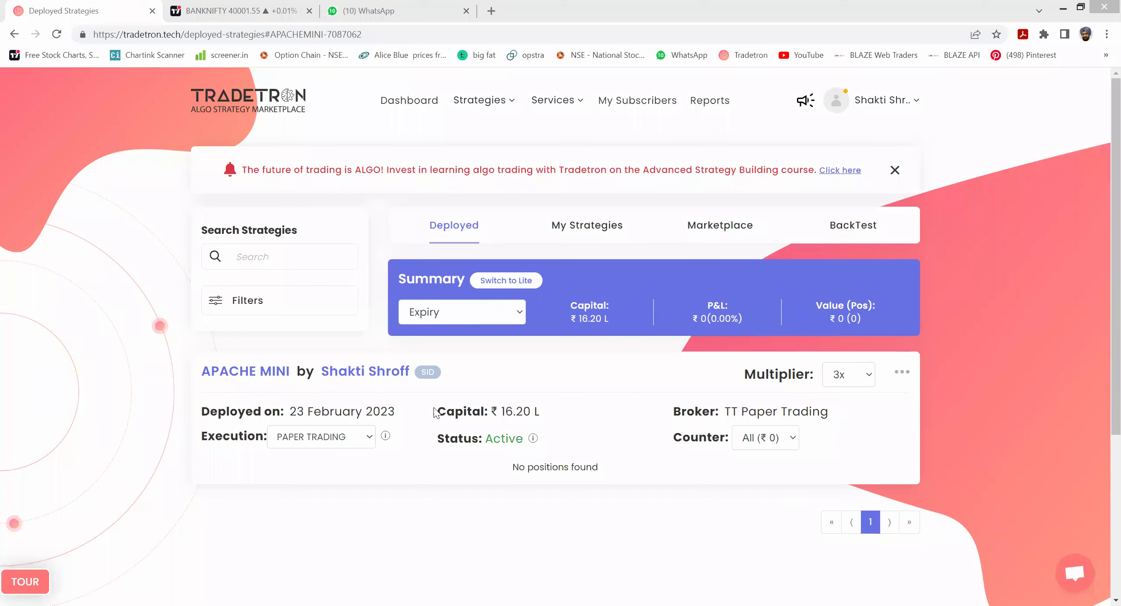
{"action": "left_click", "coordinate": [905, 371]}
{"action": "left_click_drag", "start_coordinate": [904, 422], "coordinate": [904, 449]}
- Choose EDIT for APACHE MINI and scroll through its Edit Strategy page
{"action": "left_click", "coordinate": [822, 439]}
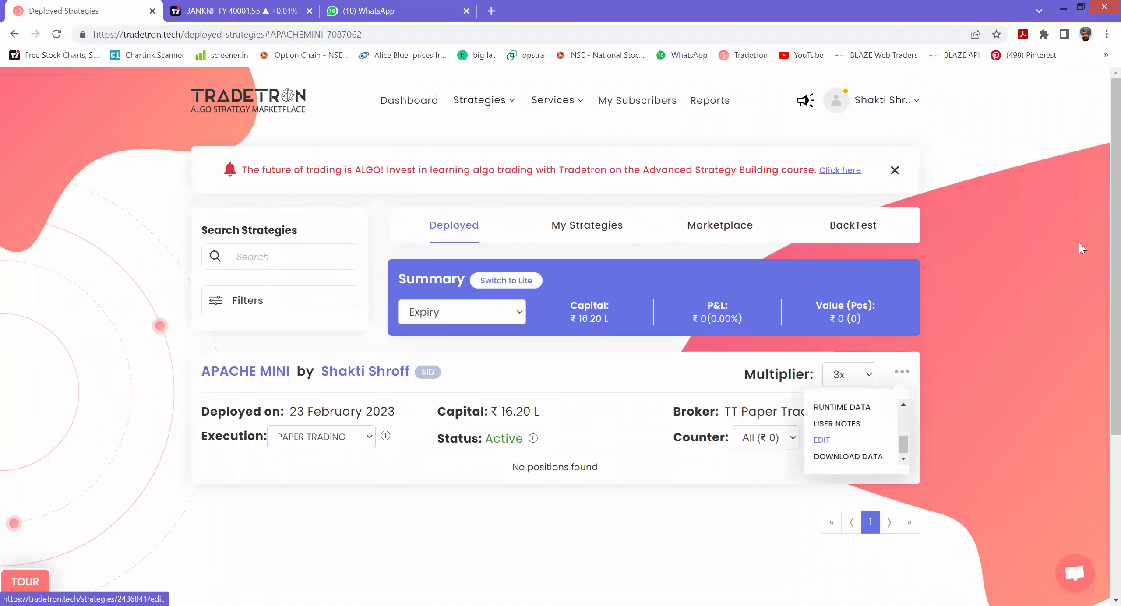
{"action": "scroll", "coordinate": [1100, 146], "scroll_direction": "down", "scroll_amount": 15}
{"action": "scroll", "coordinate": [1102, 320], "scroll_direction": "down", "scroll_amount": 20}
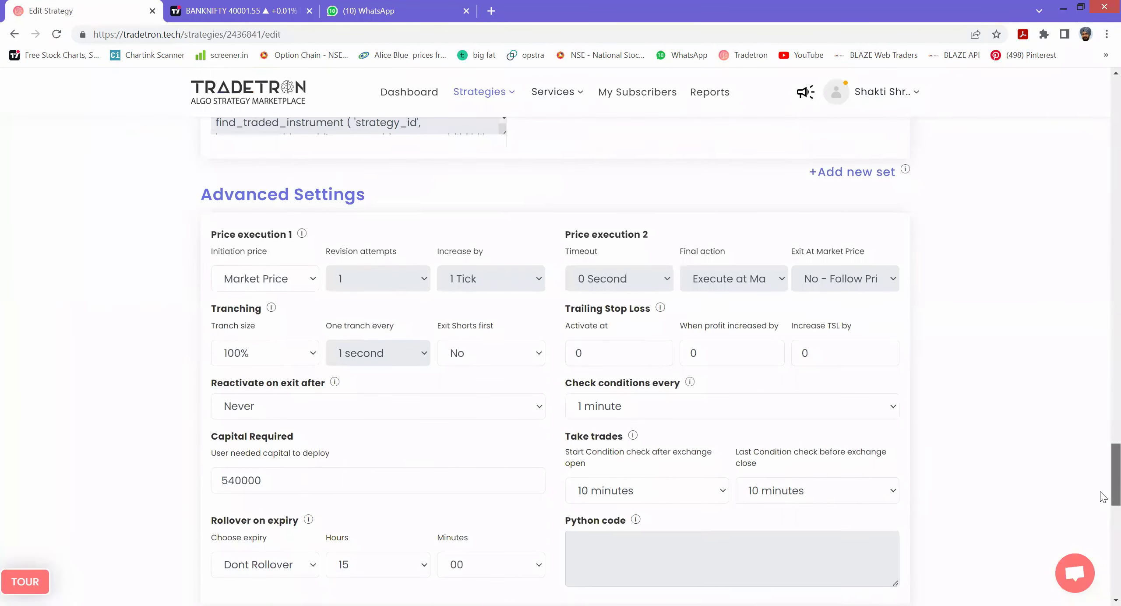
{"action": "scroll", "coordinate": [1104, 497], "scroll_direction": "up", "scroll_amount": 20}
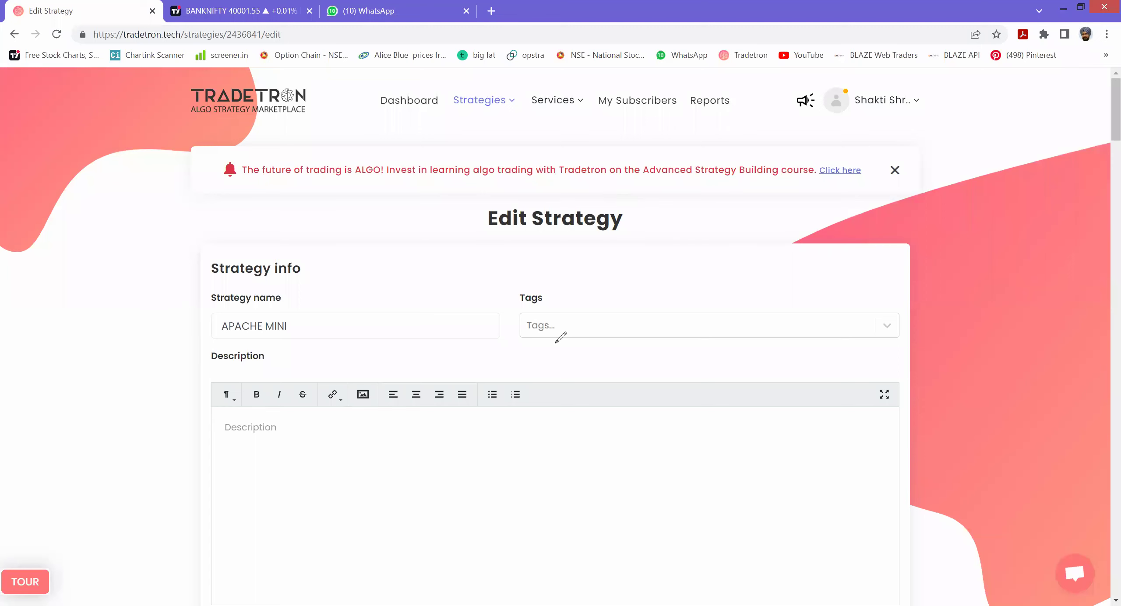
- Sketch a W payoff diagram with guide lines and CE/PE notes using the screen pen
{"action": "left_click_drag", "start_coordinate": [482, 268], "coordinate": [598, 248]}
{"action": "left_click_drag", "start_coordinate": [436, 274], "coordinate": [710, 249]}
{"action": "left_click_drag", "start_coordinate": [467, 376], "coordinate": [750, 361]}
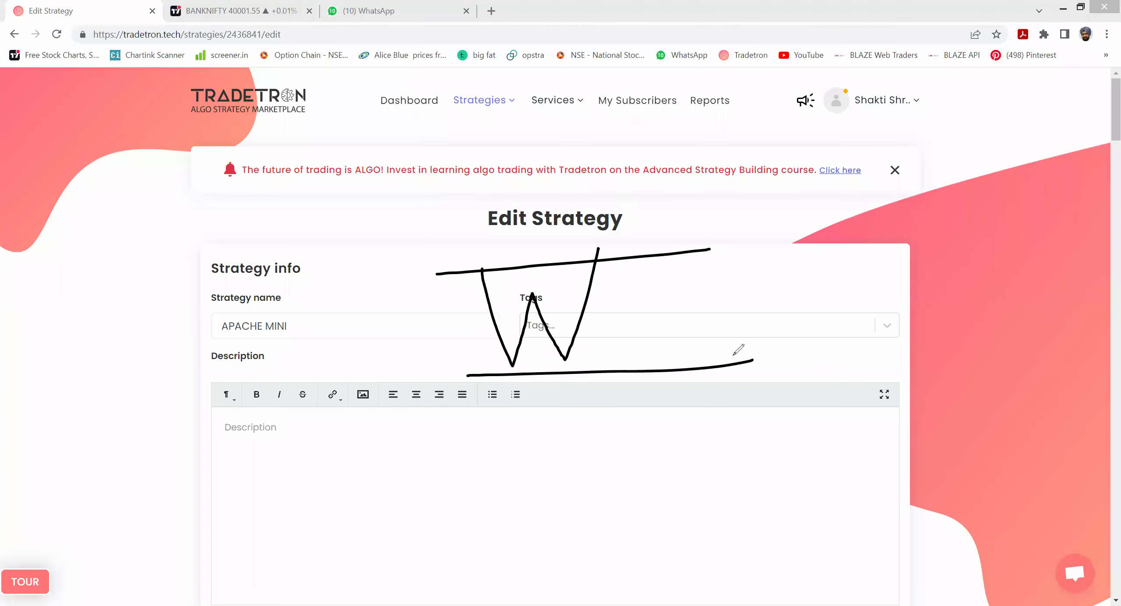
{"action": "left_click_drag", "start_coordinate": [481, 271], "coordinate": [512, 371]}
{"action": "mouse_move", "coordinate": [513, 249]}
{"action": "left_mouse_down"}
{"action": "mouse_move", "coordinate": [534, 257]}
{"action": "mouse_move", "coordinate": [538, 242]}
{"action": "left_mouse_up"}
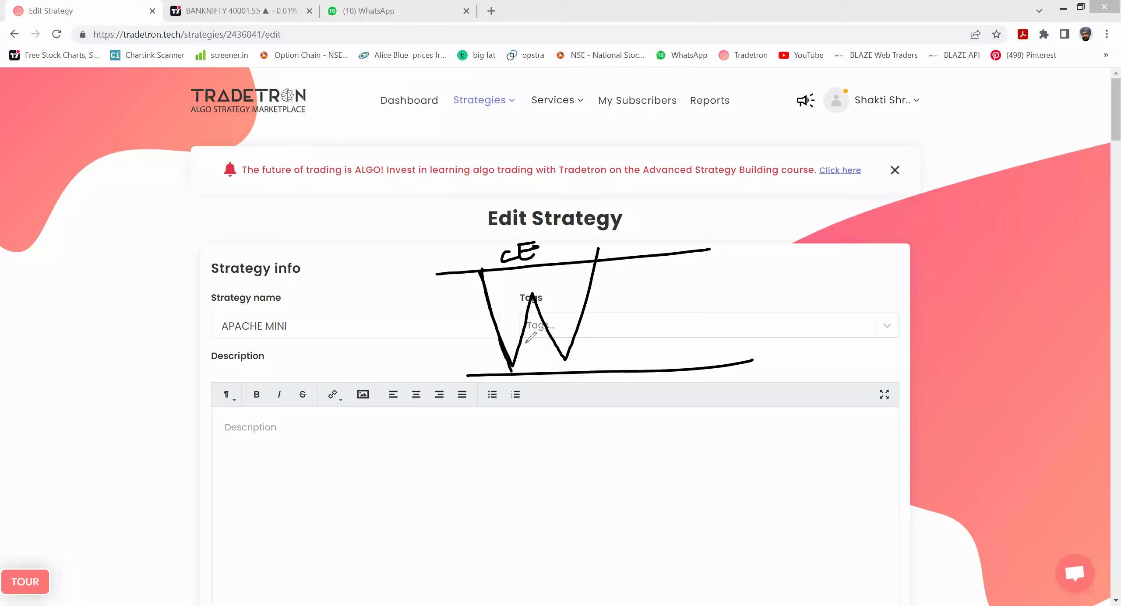
{"action": "left_click_drag", "start_coordinate": [513, 366], "coordinate": [541, 275]}
{"action": "mouse_move", "coordinate": [515, 382]}
{"action": "left_mouse_down"}
{"action": "mouse_move", "coordinate": [515, 410]}
{"action": "mouse_move", "coordinate": [517, 395]}
{"action": "mouse_move", "coordinate": [542, 403]}
{"action": "mouse_move", "coordinate": [535, 377]}
{"action": "left_mouse_up"}
{"action": "mouse_move", "coordinate": [531, 289]}
{"action": "left_mouse_down"}
{"action": "mouse_move", "coordinate": [562, 346]}
{"action": "mouse_move", "coordinate": [569, 400]}
{"action": "mouse_move", "coordinate": [583, 381]}
{"action": "mouse_move", "coordinate": [597, 396]}
{"action": "left_mouse_up"}
{"action": "left_click_drag", "start_coordinate": [568, 390], "coordinate": [576, 389]}
- Add 2CE and 2PE notes and a peak shape, then clear all annotations
{"action": "left_click", "coordinate": [547, 249]}
{"action": "left_click_drag", "start_coordinate": [556, 242], "coordinate": [581, 266]}
{"action": "left_click_drag", "start_coordinate": [562, 275], "coordinate": [581, 266]}
{"action": "left_click_drag", "start_coordinate": [565, 360], "coordinate": [581, 264]}
{"action": "mouse_move", "coordinate": [626, 376]}
{"action": "left_mouse_down"}
{"action": "mouse_move", "coordinate": [633, 394]}
{"action": "mouse_move", "coordinate": [654, 391]}
{"action": "left_mouse_up"}
{"action": "mouse_move", "coordinate": [656, 402]}
{"action": "left_mouse_down"}
{"action": "mouse_move", "coordinate": [658, 360]}
{"action": "mouse_move", "coordinate": [652, 380]}
{"action": "mouse_move", "coordinate": [690, 388]}
{"action": "mouse_move", "coordinate": [681, 373]}
{"action": "mouse_move", "coordinate": [738, 249]}
{"action": "mouse_move", "coordinate": [892, 333]}
{"action": "left_mouse_up"}
{"action": "left_click_drag", "start_coordinate": [669, 382], "coordinate": [1060, 349]}
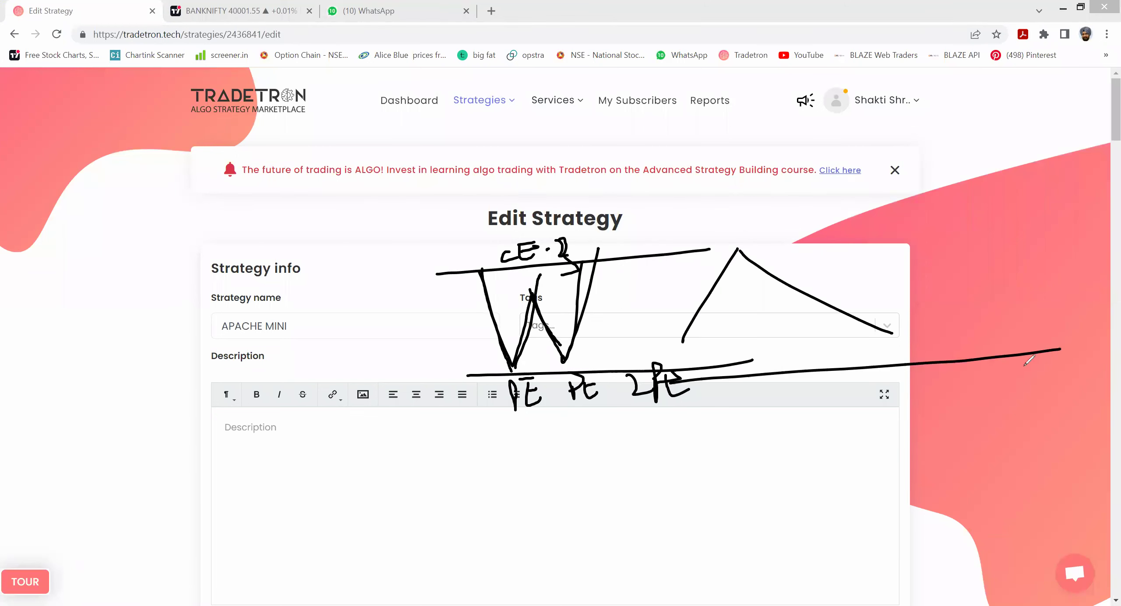
{"action": "mouse_move", "coordinate": [700, 309]}
{"action": "left_mouse_down"}
{"action": "mouse_move", "coordinate": [722, 258]}
{"action": "mouse_move", "coordinate": [764, 263]}
{"action": "left_mouse_up"}
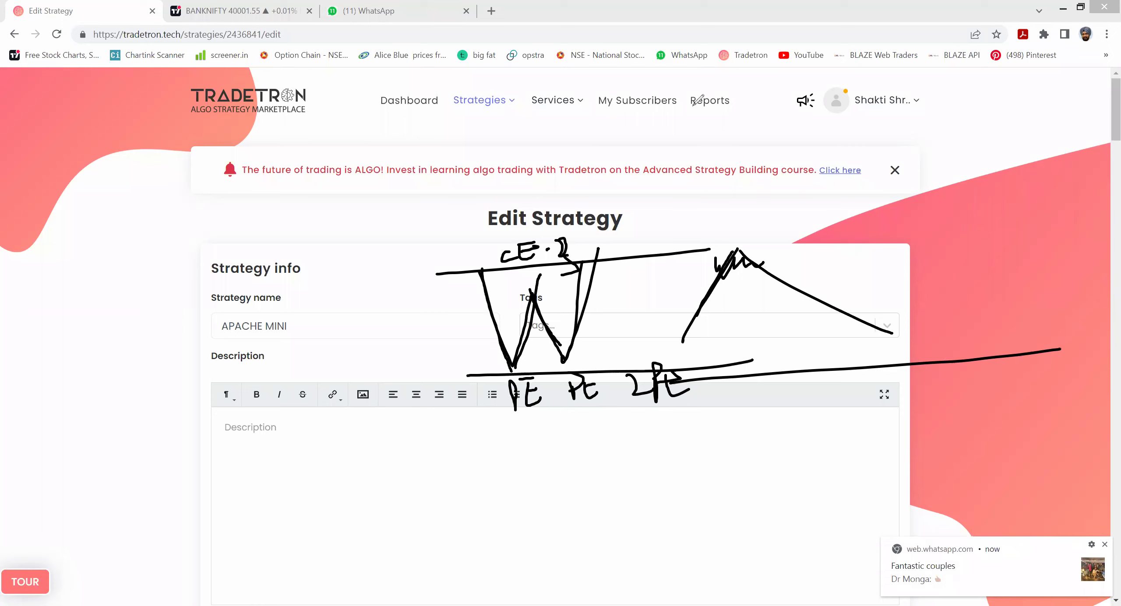
{"action": "key", "text": "e"}
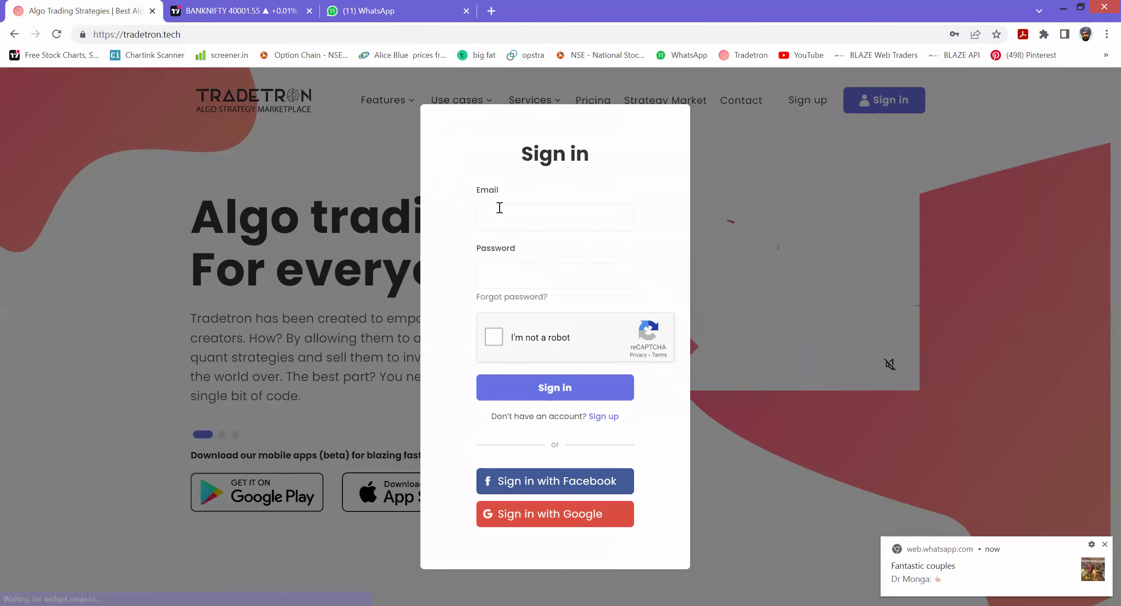
- Sign in with the saved account's credentials after passing the not-a-robot check
{"action": "left_click", "coordinate": [498, 211]}
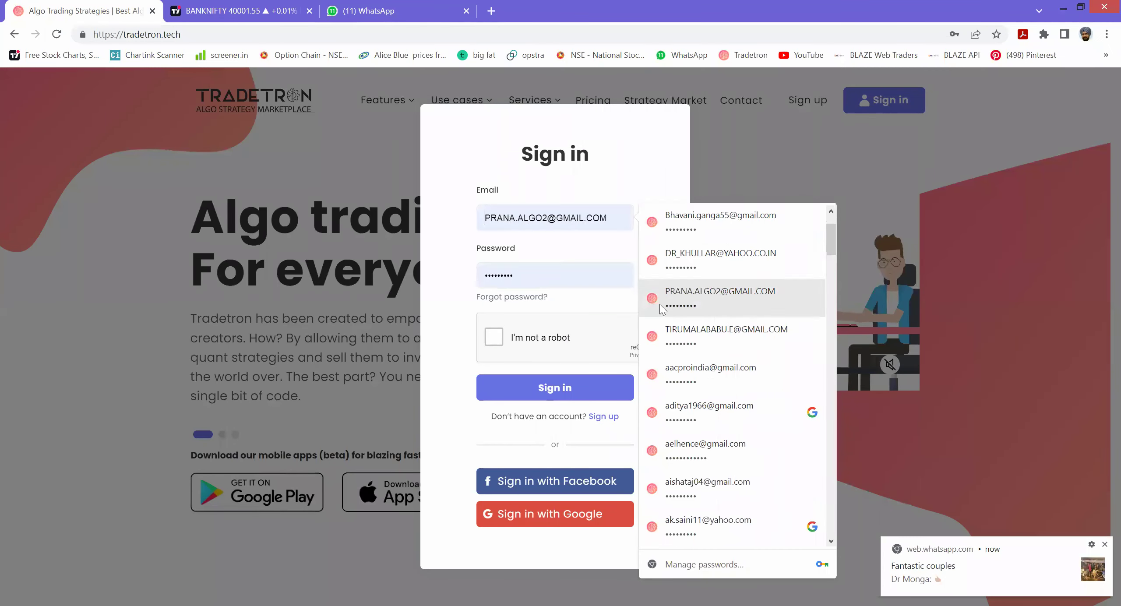
{"action": "left_click", "coordinate": [569, 217]}
{"action": "type", "text": "DR"}
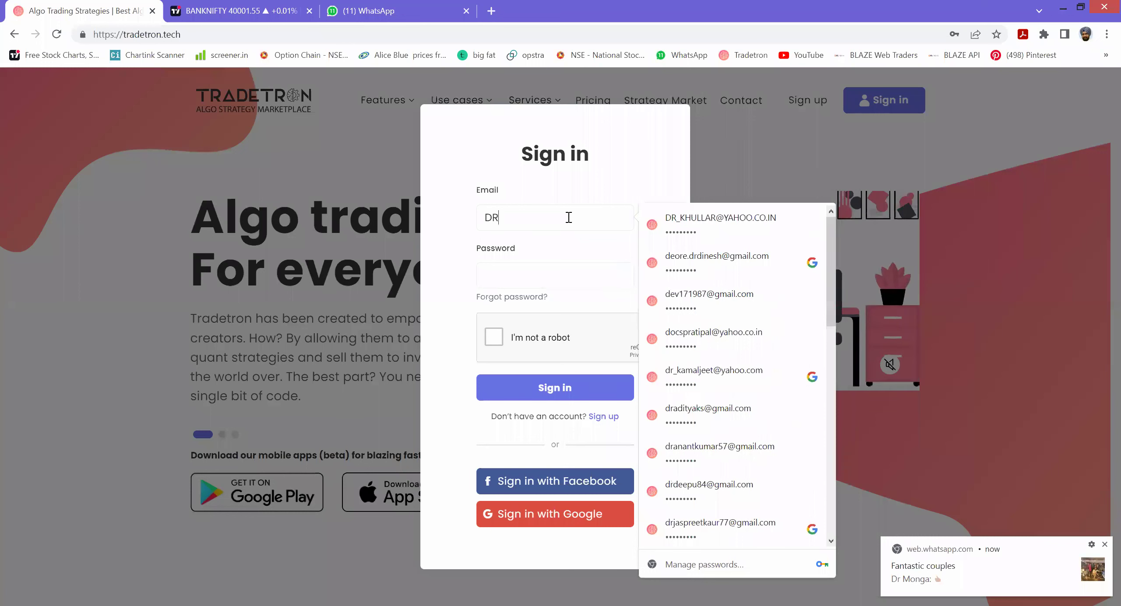
{"action": "type", "text": "JA"}
{"action": "left_click", "coordinate": [585, 250]}
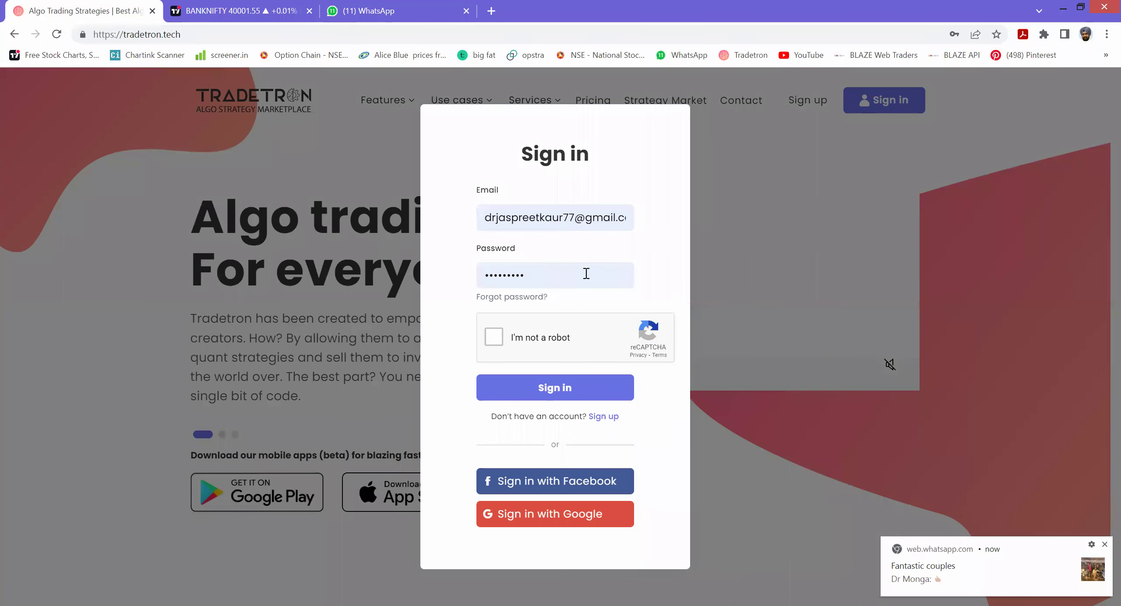
{"action": "left_click", "coordinate": [494, 339]}
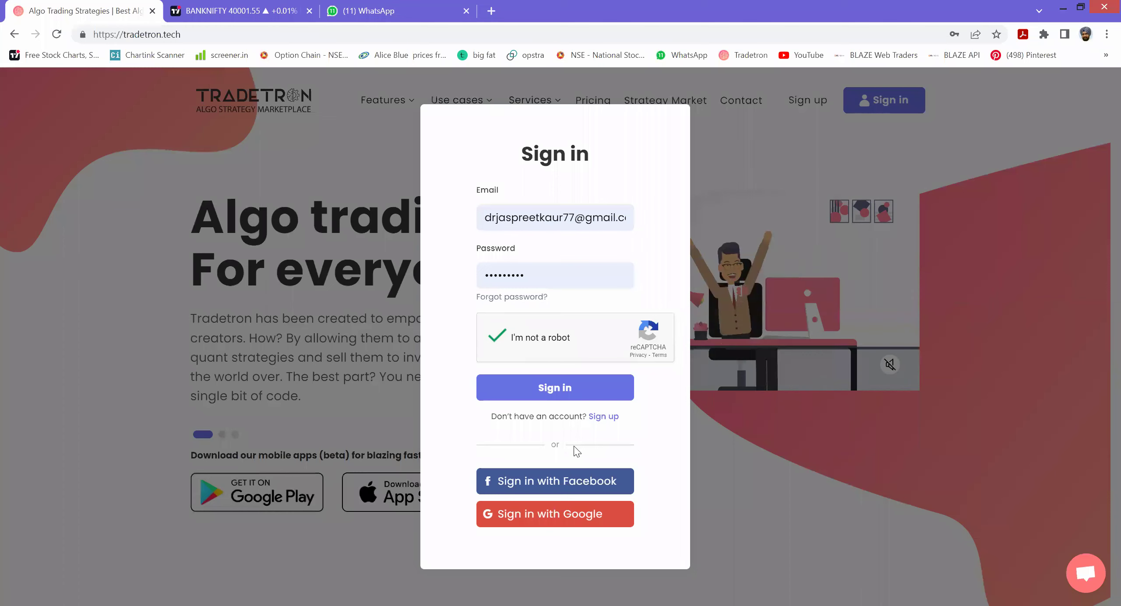
{"action": "left_click", "coordinate": [541, 389]}
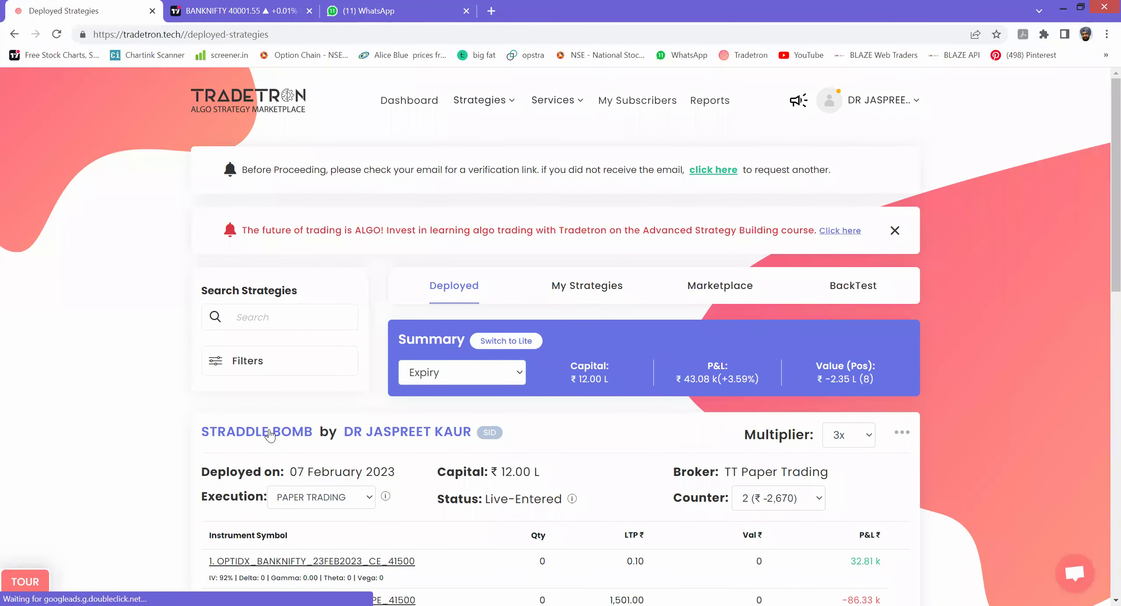
- Scroll through the STRADDLE BOMB positions and open its counter choices
{"action": "scroll", "coordinate": [827, 504], "scroll_direction": "down", "scroll_amount": 5}
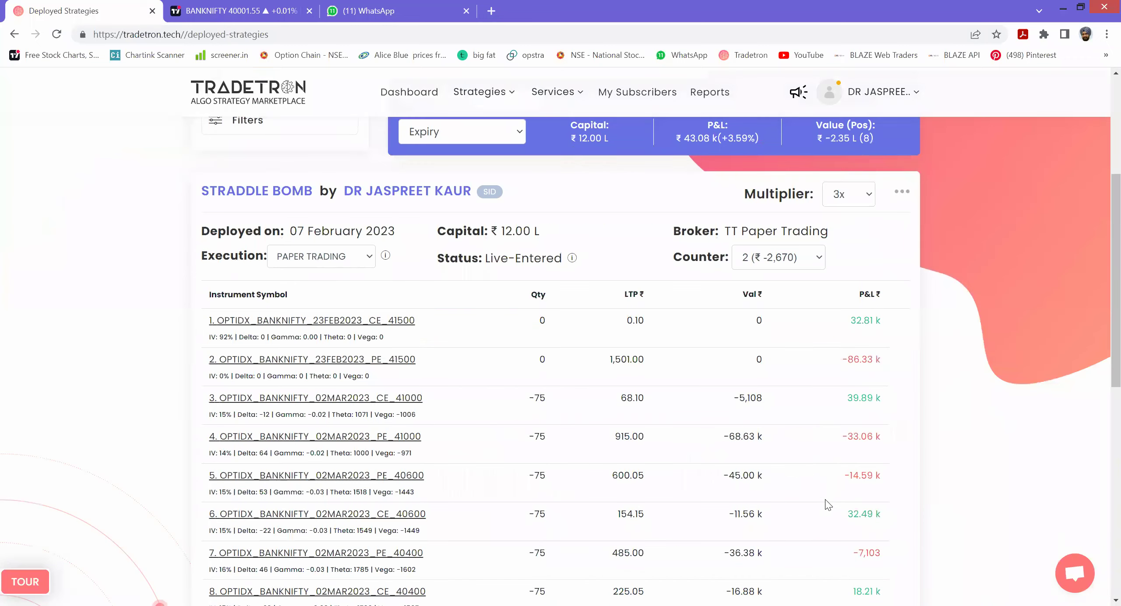
{"action": "scroll", "coordinate": [826, 503], "scroll_direction": "down", "scroll_amount": 5}
{"action": "scroll", "coordinate": [826, 500], "scroll_direction": "up", "scroll_amount": 5}
{"action": "left_click", "coordinate": [817, 259]}
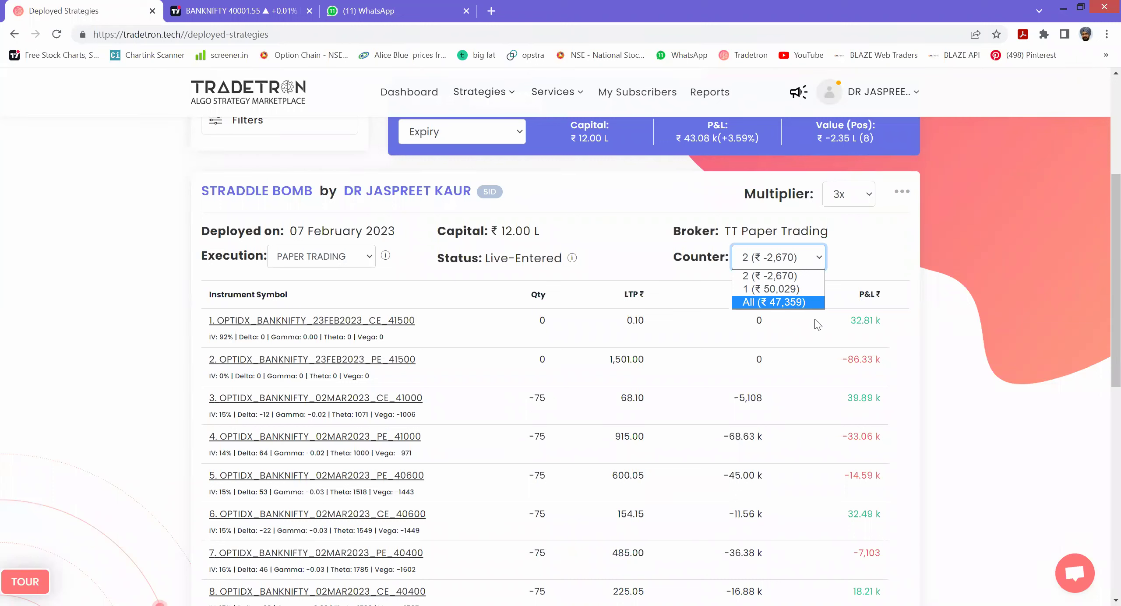
{"action": "scroll", "coordinate": [869, 368], "scroll_direction": "down", "scroll_amount": 10}
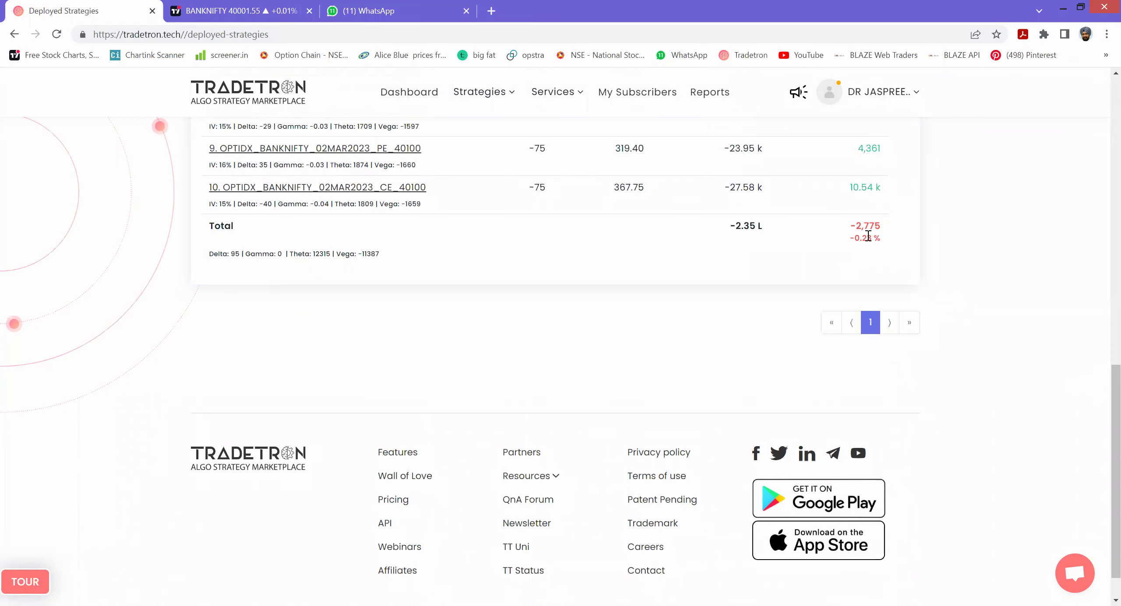
{"action": "scroll", "coordinate": [865, 258], "scroll_direction": "up", "scroll_amount": 5}
{"action": "scroll", "coordinate": [889, 374], "scroll_direction": "up", "scroll_amount": 6}
{"action": "scroll", "coordinate": [853, 284], "scroll_direction": "down", "scroll_amount": 1}
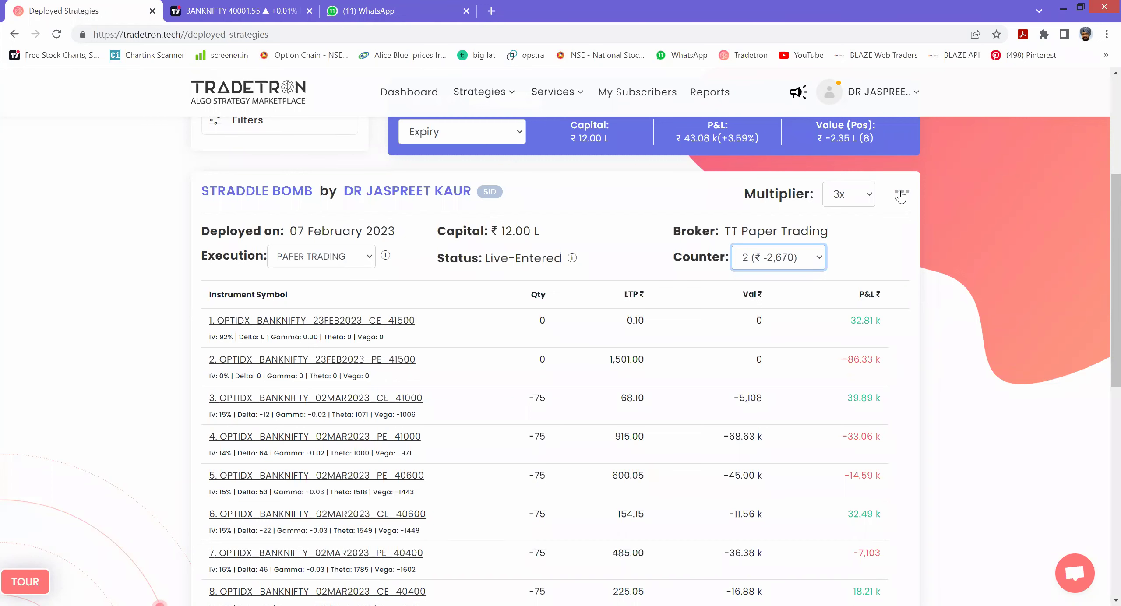
- Review the position totals, then log out from the profile menu
{"action": "scroll", "coordinate": [968, 361], "scroll_direction": "down", "scroll_amount": 5}
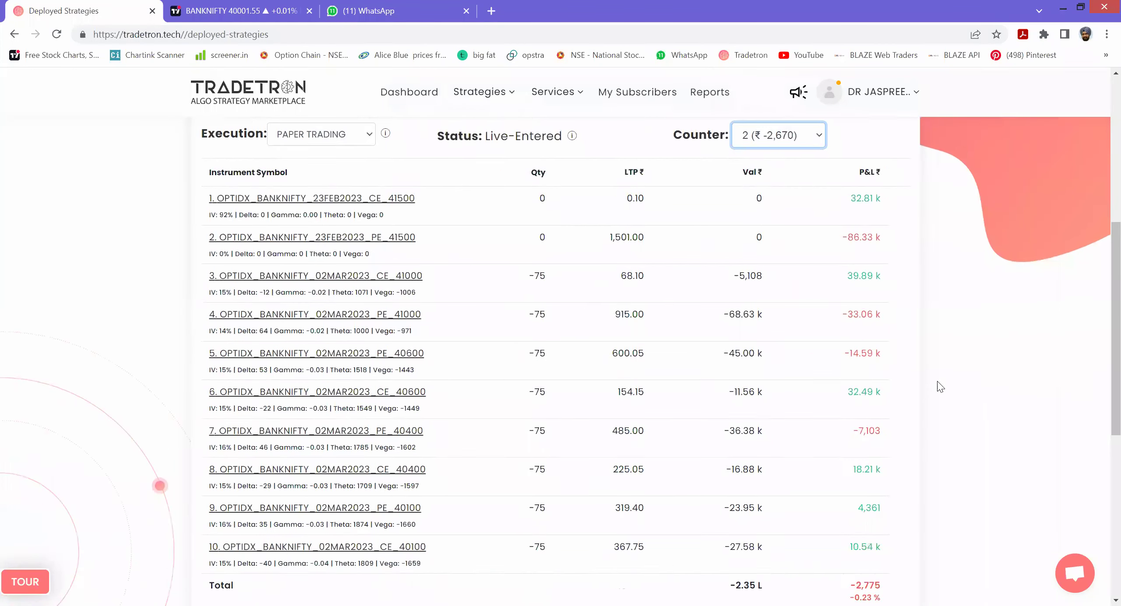
{"action": "scroll", "coordinate": [906, 318], "scroll_direction": "up", "scroll_amount": 5}
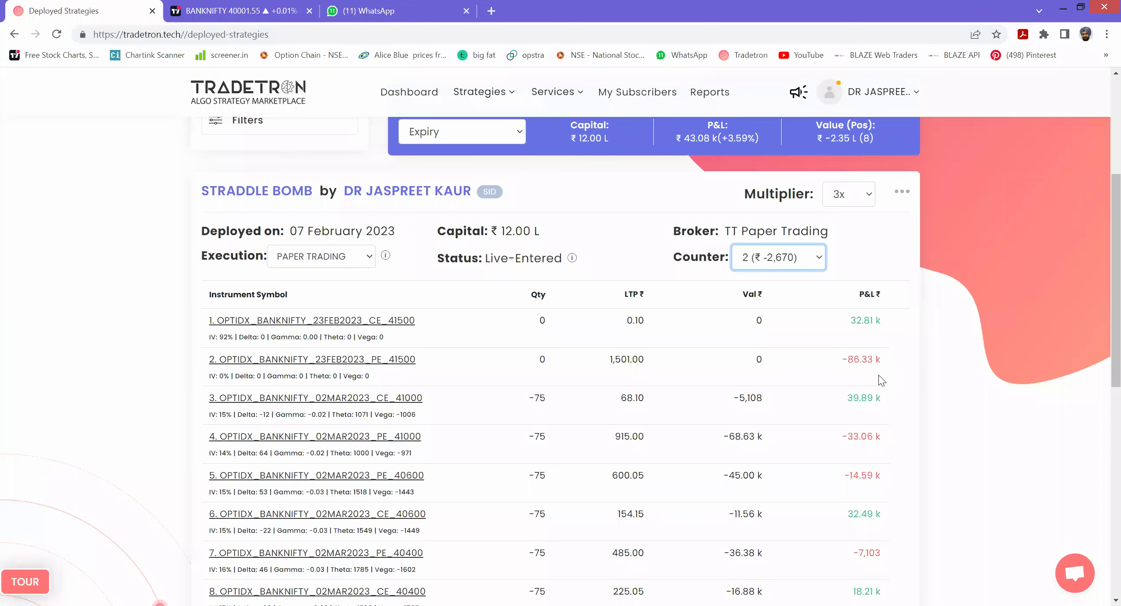
{"action": "scroll", "coordinate": [884, 379], "scroll_direction": "down", "scroll_amount": 5}
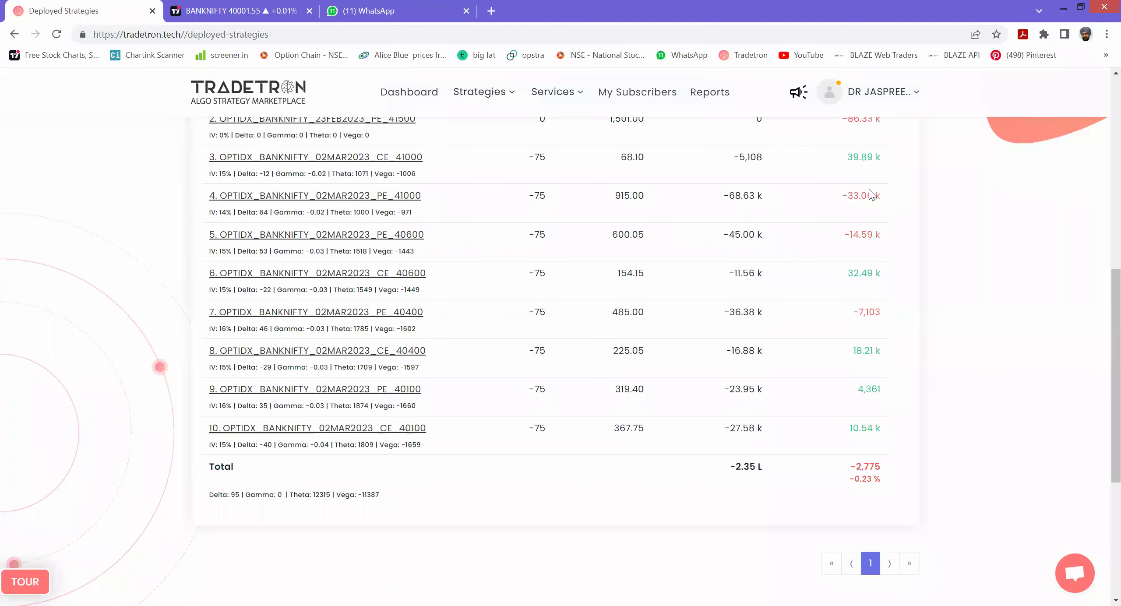
{"action": "scroll", "coordinate": [676, 383], "scroll_direction": "up", "scroll_amount": 5}
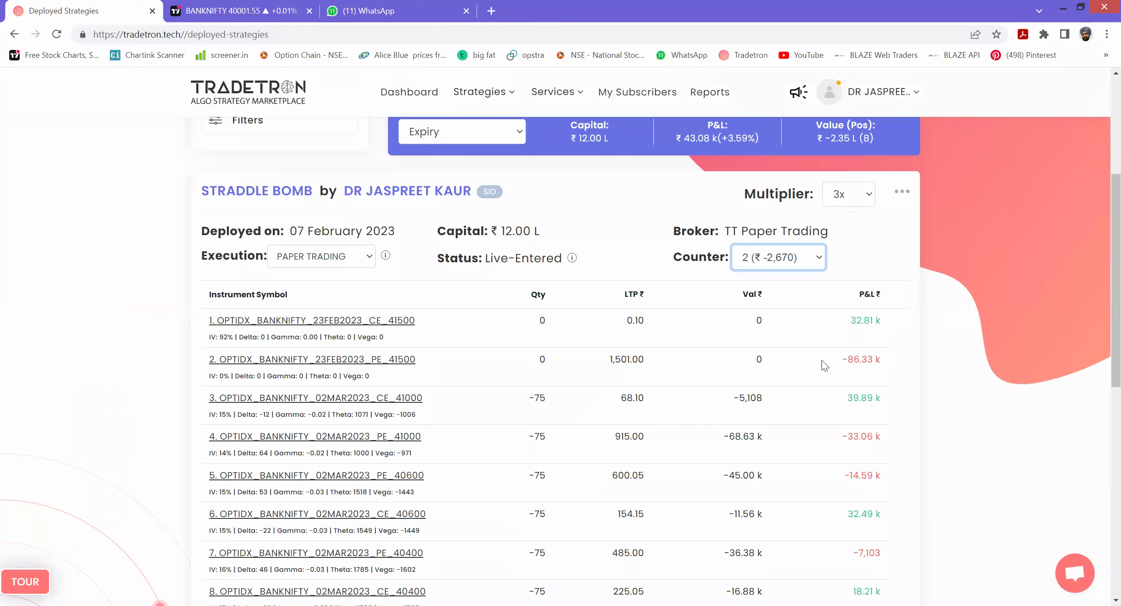
{"action": "scroll", "coordinate": [862, 361], "scroll_direction": "down", "scroll_amount": 5}
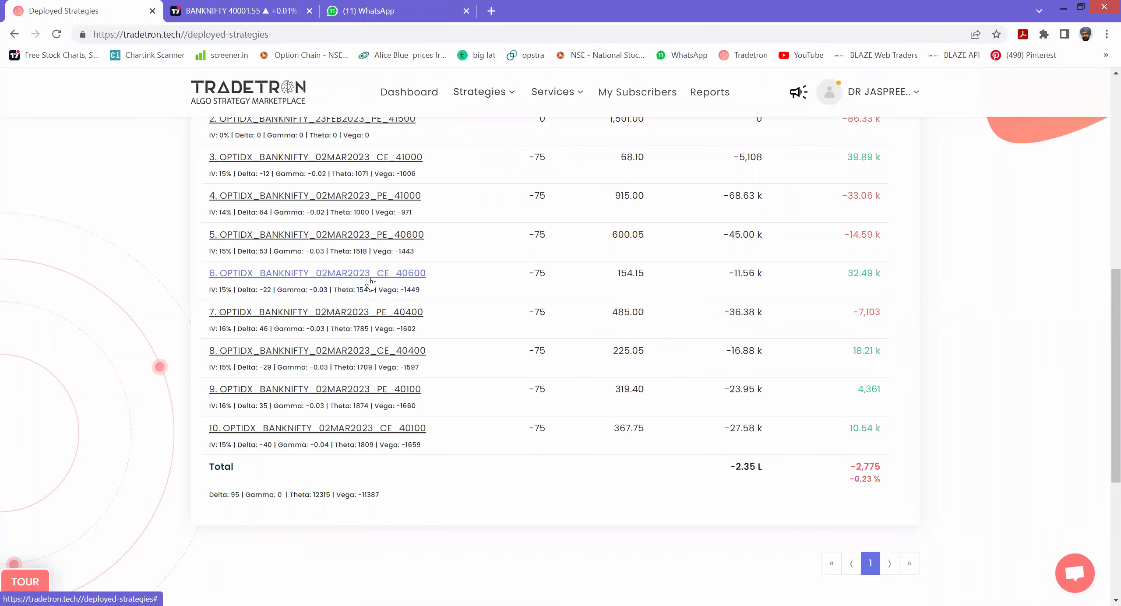
{"action": "left_click", "coordinate": [894, 93]}
{"action": "left_click", "coordinate": [823, 336]}
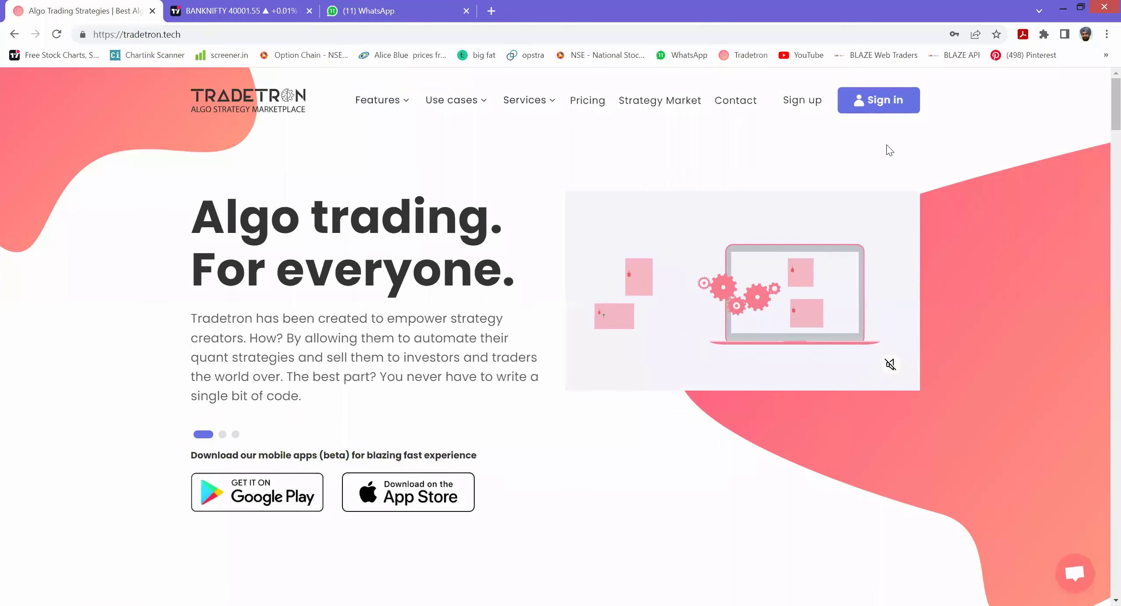
- Sign in with the saved email and the not-a-robot check to reach APACHE MINI's account
{"action": "left_click", "coordinate": [879, 100]}
{"action": "left_click", "coordinate": [512, 214]}
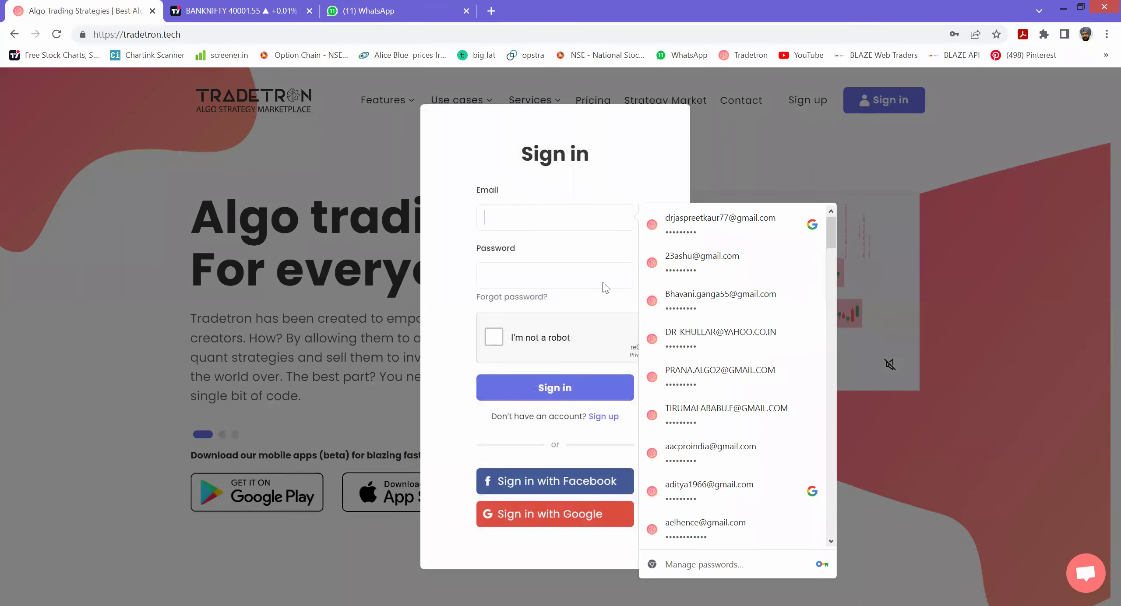
{"action": "left_click", "coordinate": [494, 338]}
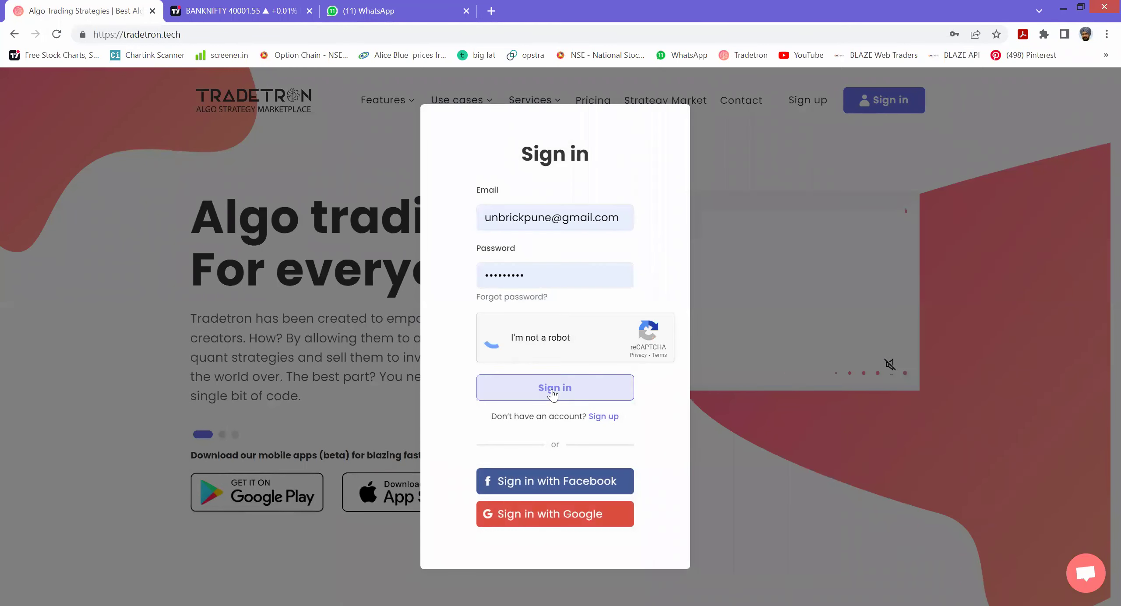
{"action": "left_click", "coordinate": [554, 388]}
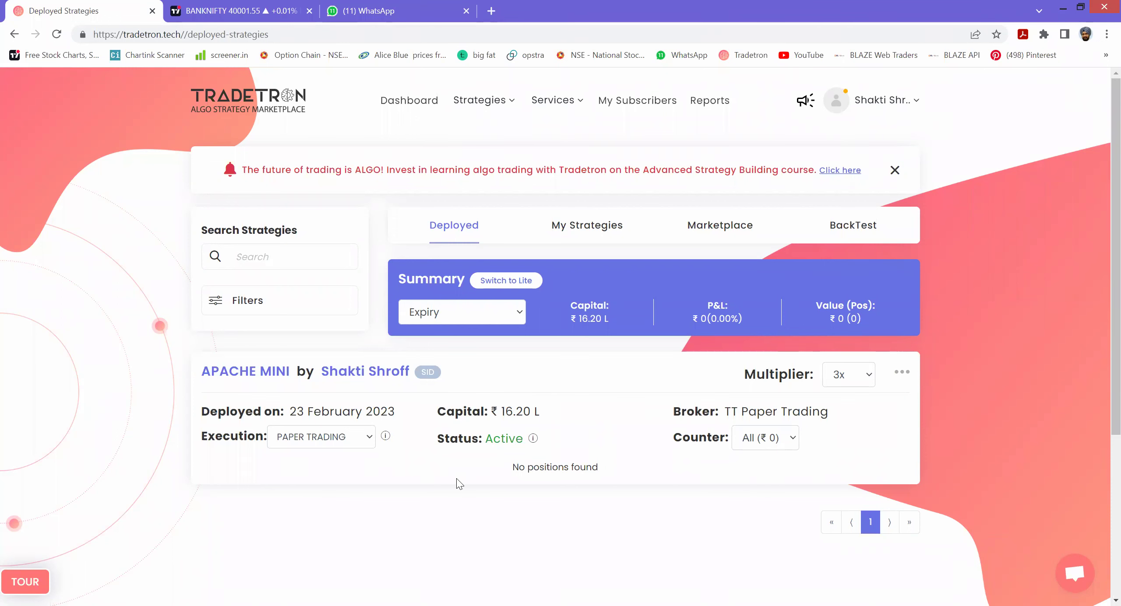
- In the WhatsApp tab, search chats for 'LETS' and open Lets Learn Group 2
{"action": "left_click", "coordinate": [368, 11]}
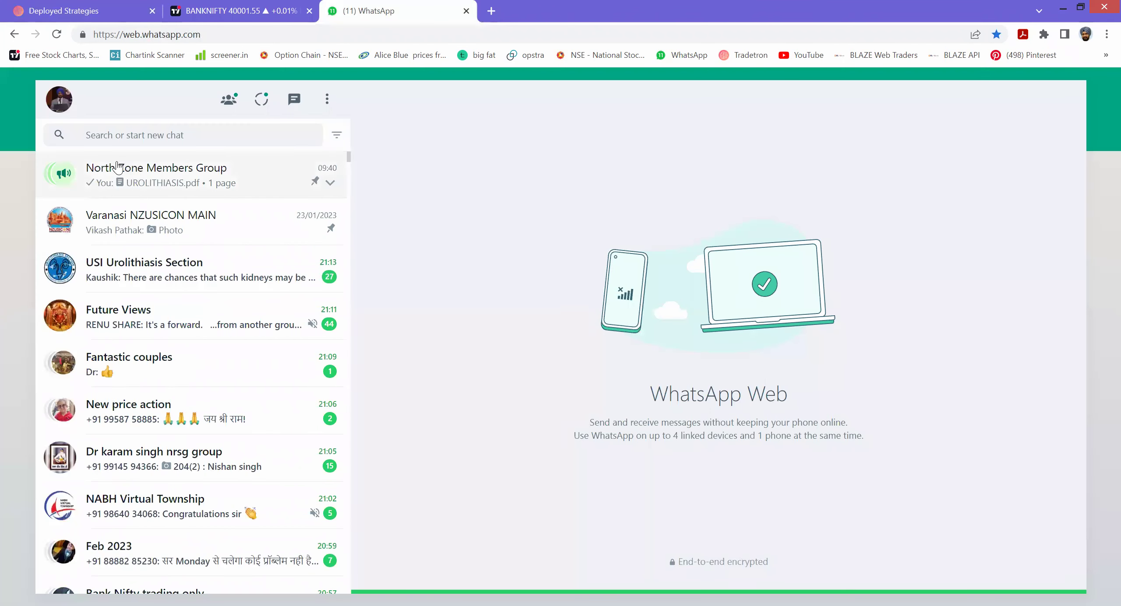
{"action": "left_click", "coordinate": [105, 138]}
{"action": "type", "text": "LETS"}
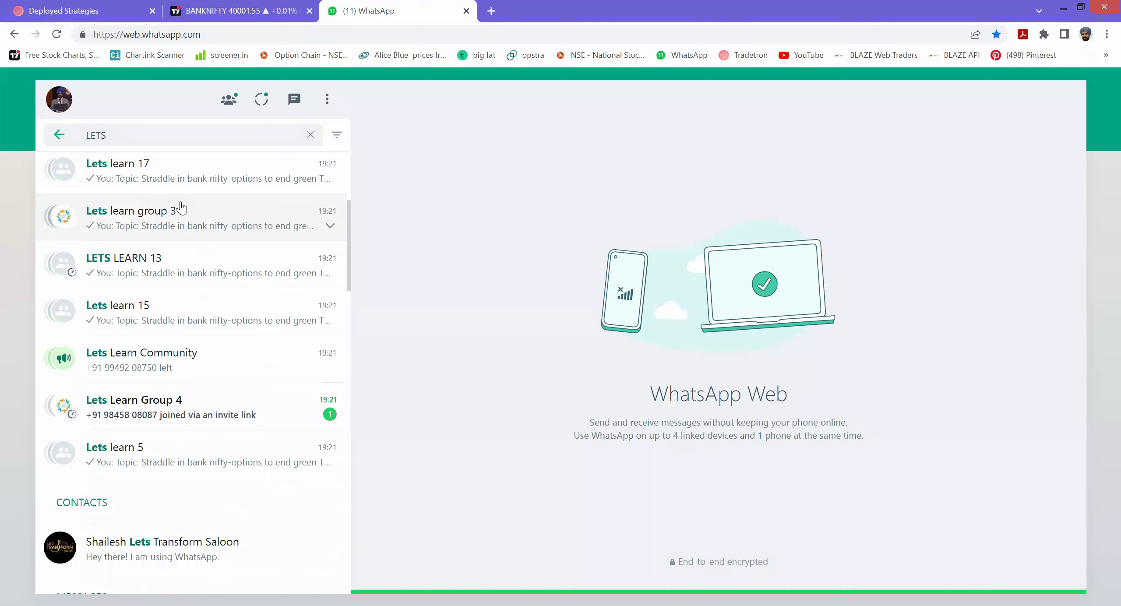
{"action": "left_click", "coordinate": [179, 262]}
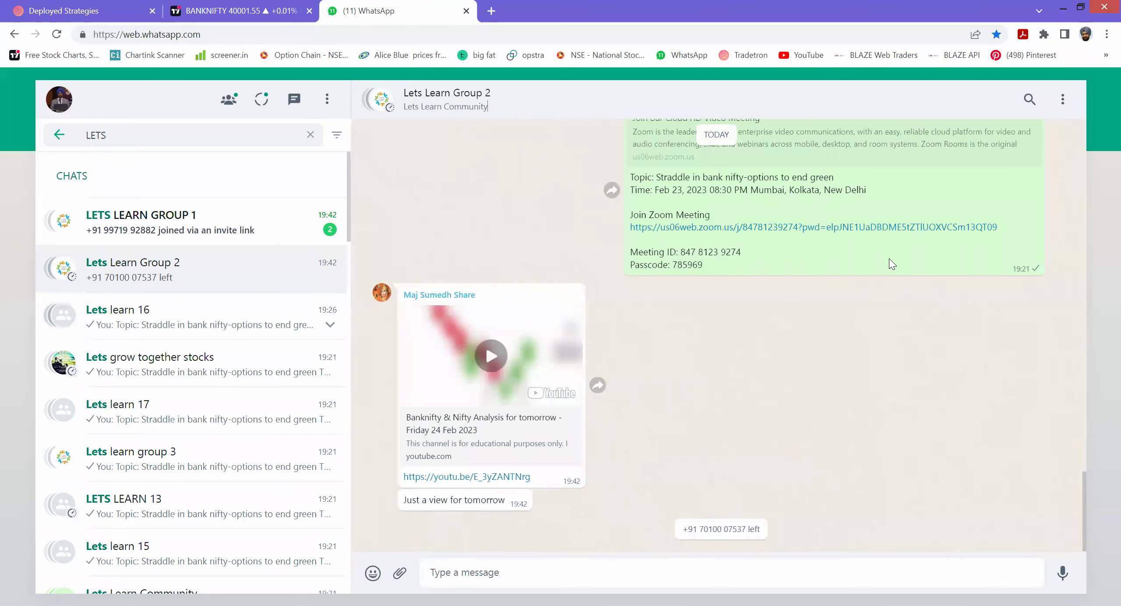
{"action": "key", "text": "ctrl+shift+f"}
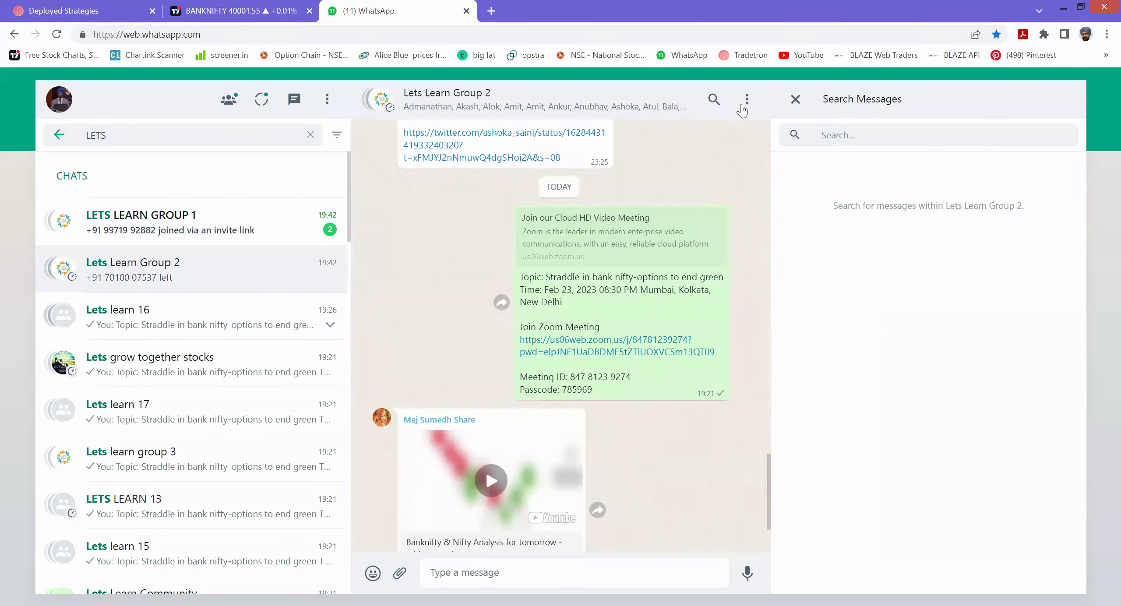
- Open Lets Learn Group 2's Group info and show its 'Invite to group via link' panel
{"action": "left_click", "coordinate": [635, 107]}
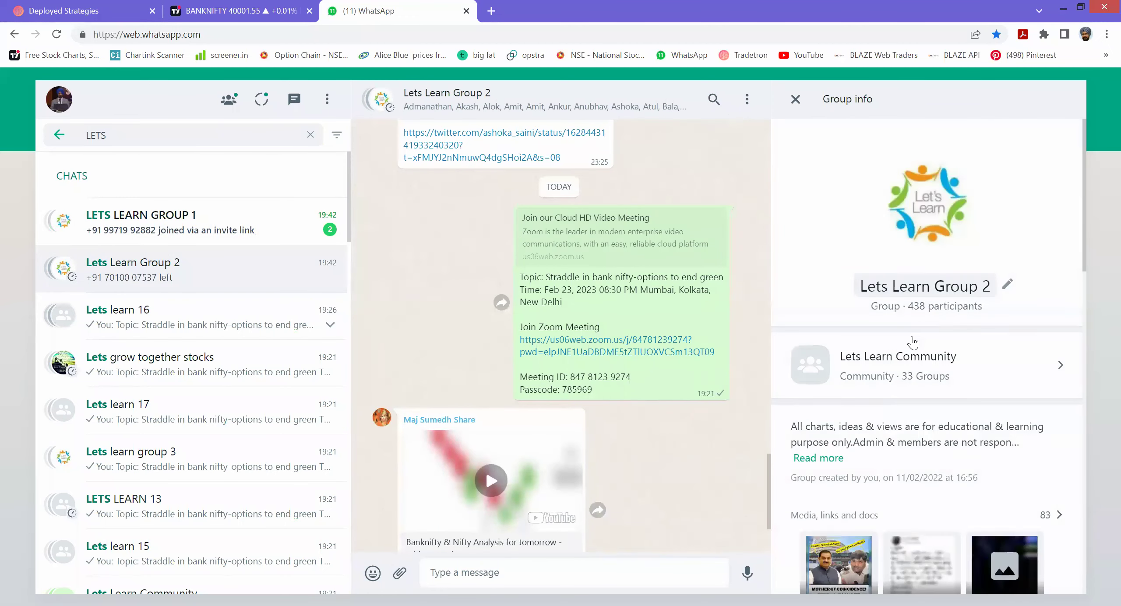
{"action": "scroll", "coordinate": [906, 346], "scroll_direction": "down", "scroll_amount": 5}
{"action": "scroll", "coordinate": [874, 436], "scroll_direction": "down", "scroll_amount": 10}
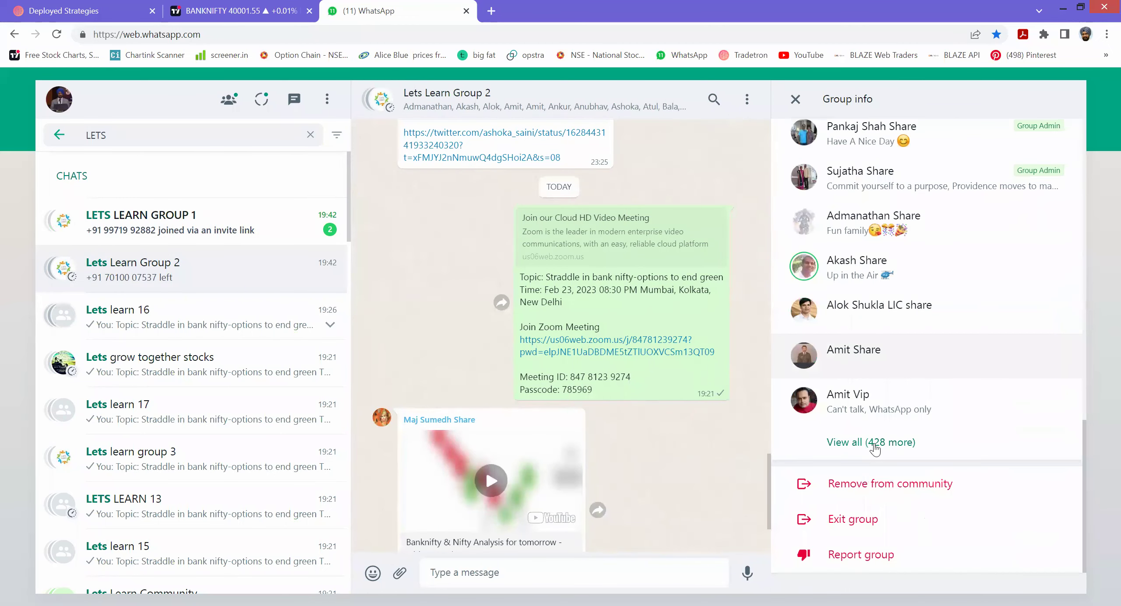
{"action": "scroll", "coordinate": [875, 443], "scroll_direction": "up", "scroll_amount": 6}
{"action": "scroll", "coordinate": [875, 443], "scroll_direction": "up", "scroll_amount": 2}
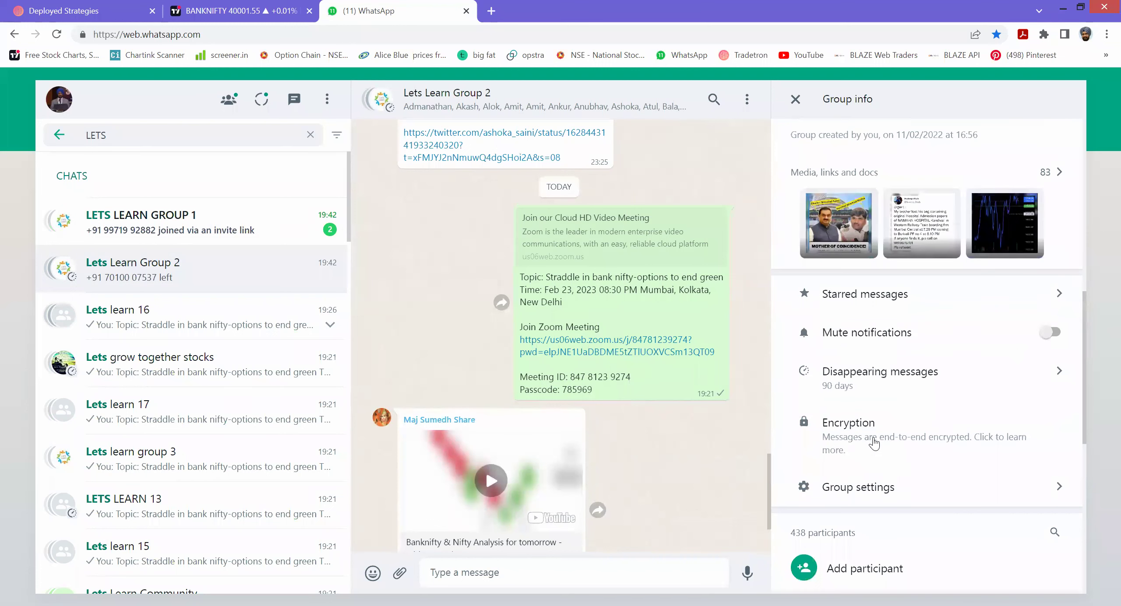
{"action": "scroll", "coordinate": [873, 443], "scroll_direction": "up", "scroll_amount": 1}
{"action": "scroll", "coordinate": [874, 443], "scroll_direction": "down", "scroll_amount": 4}
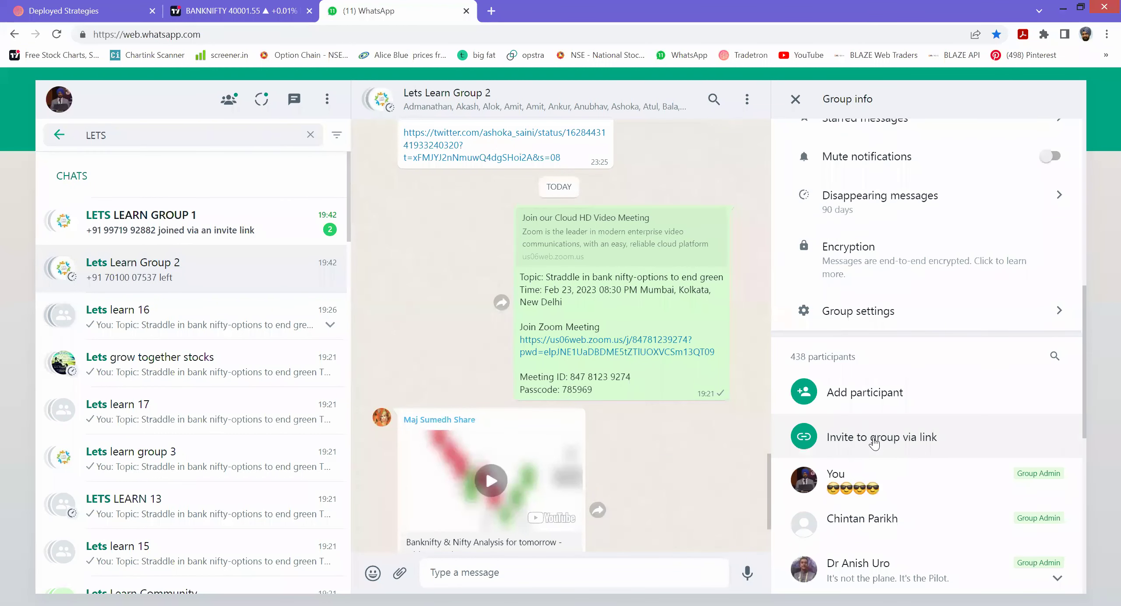
{"action": "left_click", "coordinate": [874, 438]}
- Copy the group's invite link, then go back to the 438-participant Group info panel
{"action": "left_click", "coordinate": [848, 308]}
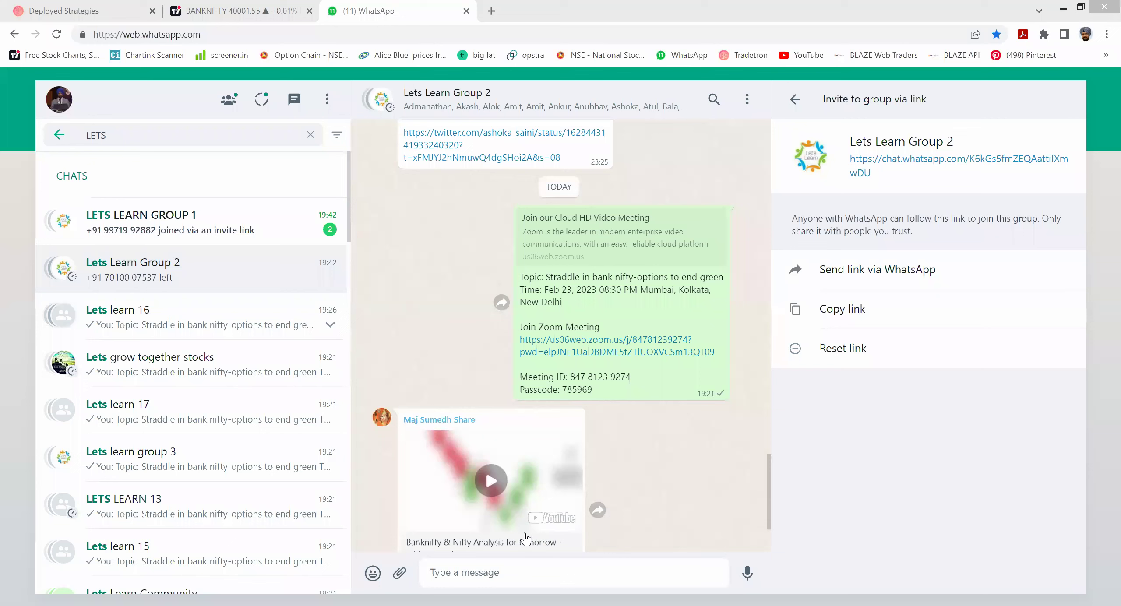
{"action": "left_click", "coordinate": [796, 98]}
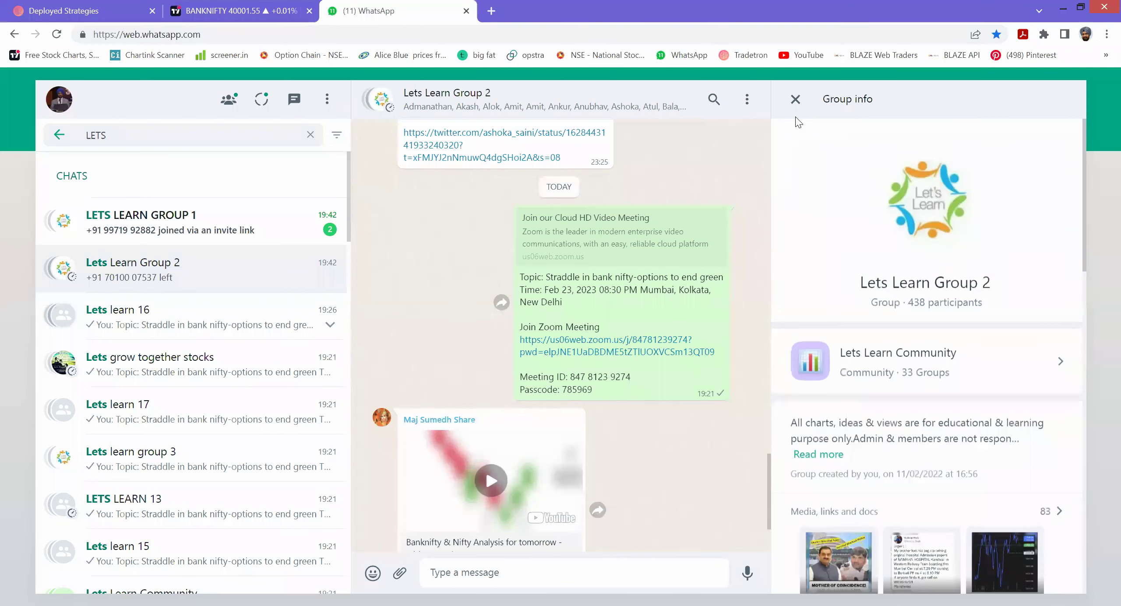
- Dismiss Group info, clear the 'LETS' chat search and close the WhatsApp browser tab
{"action": "key", "text": "Escape"}
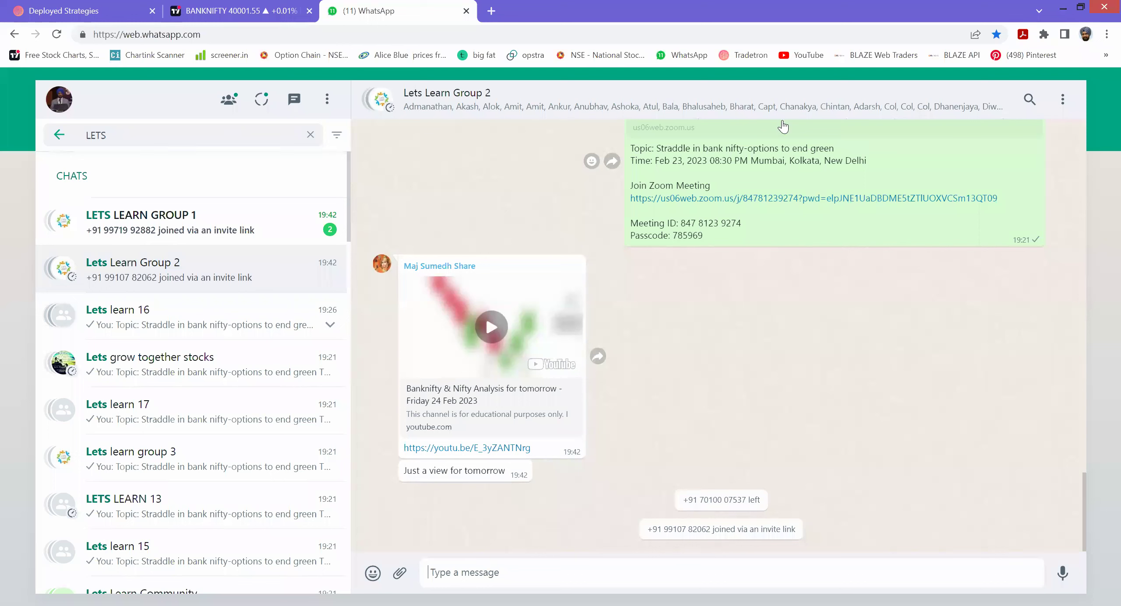
{"action": "left_click", "coordinate": [311, 135]}
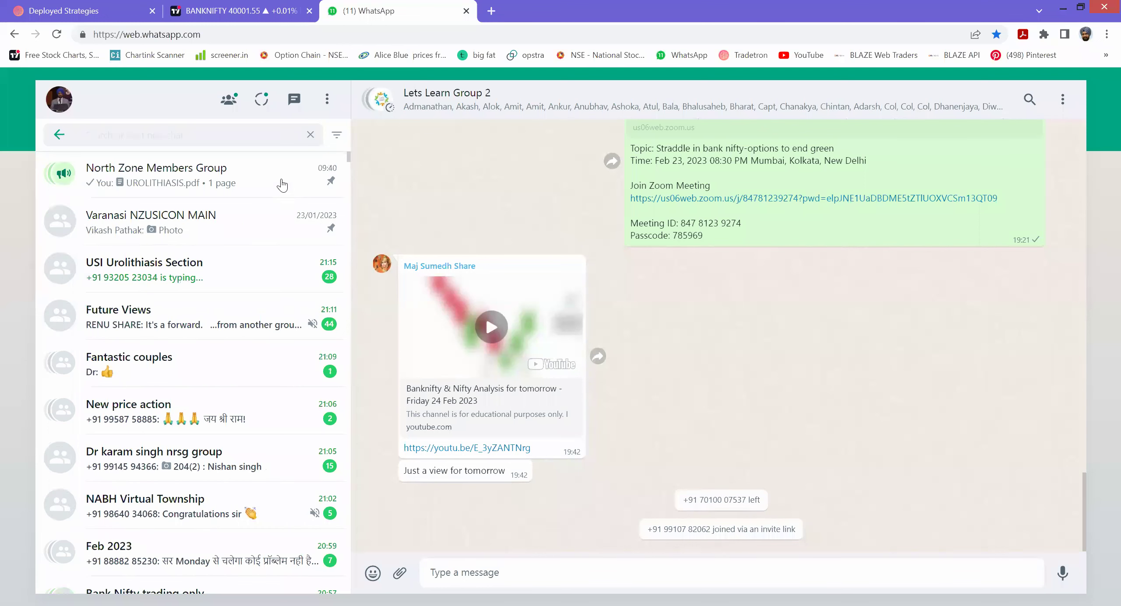
{"action": "left_click", "coordinate": [467, 10]}
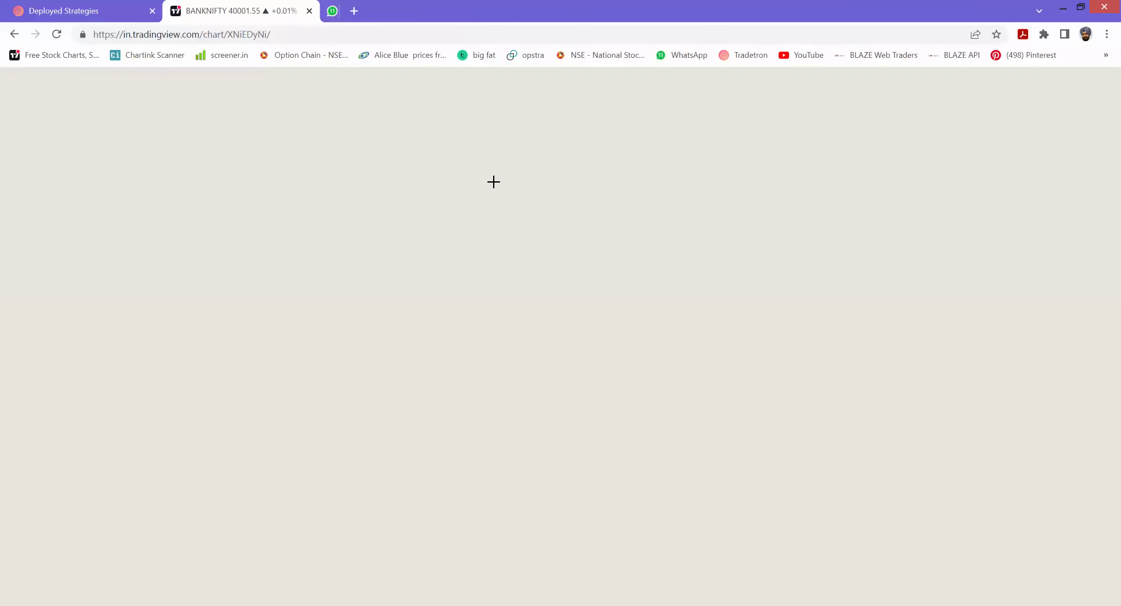